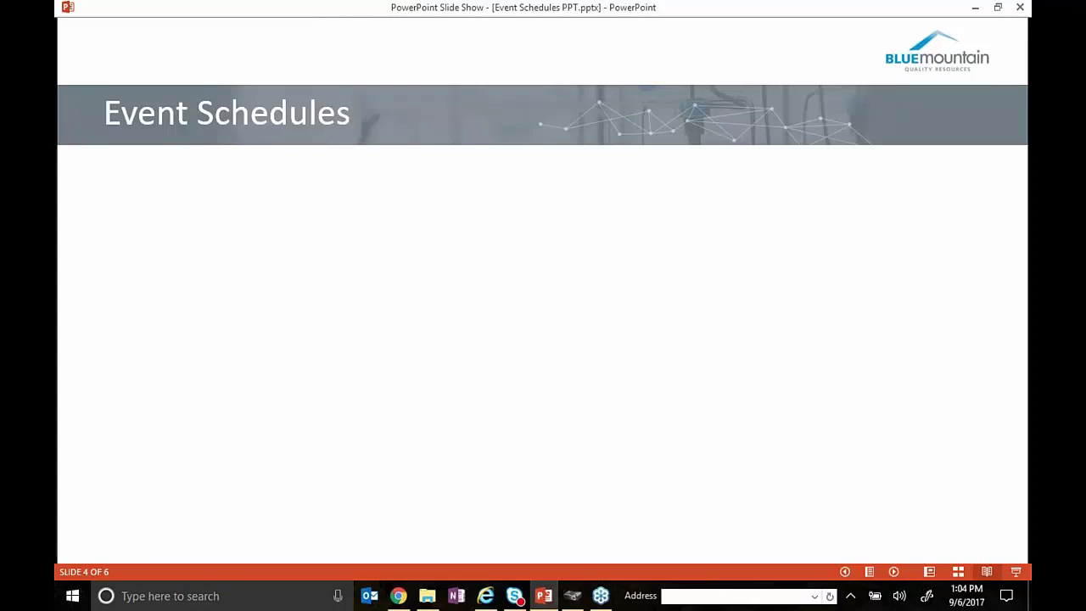
- Reveal the Event Schedules slide bullets, then bring up the Blue Mountain logon page in Internet Explorer
{"action": "key", "text": "Right"}
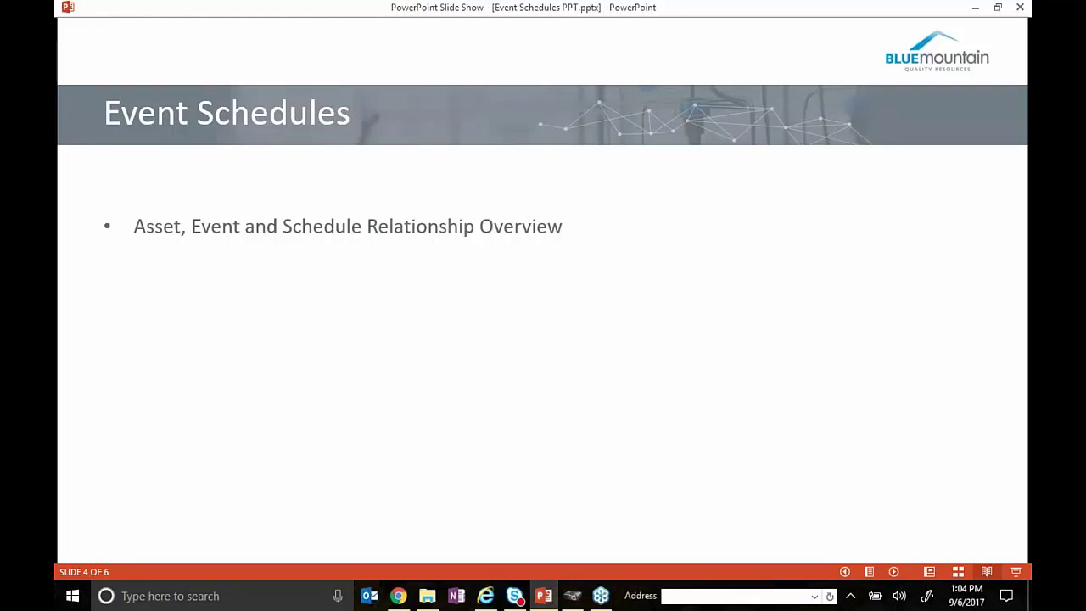
{"action": "key", "text": "space"}
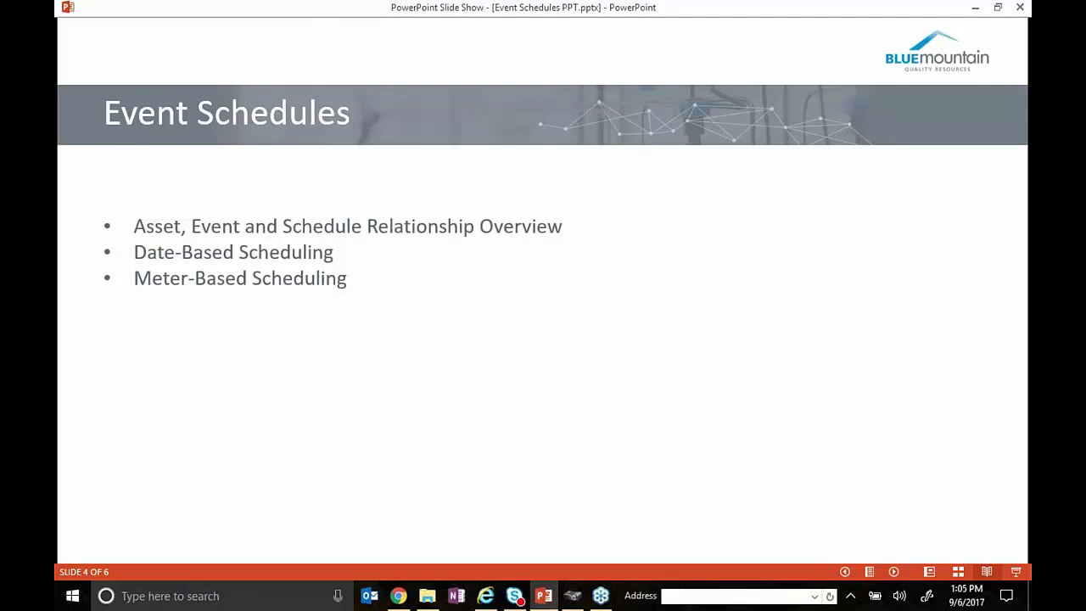
{"action": "key", "text": "alt+Tab"}
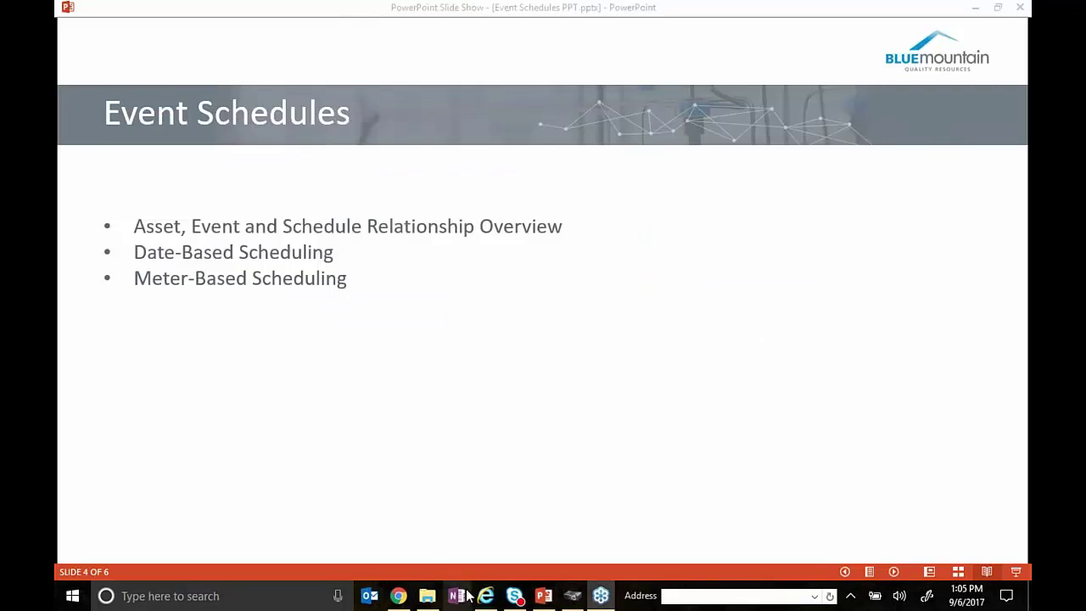
{"action": "left_click", "coordinate": [496, 601]}
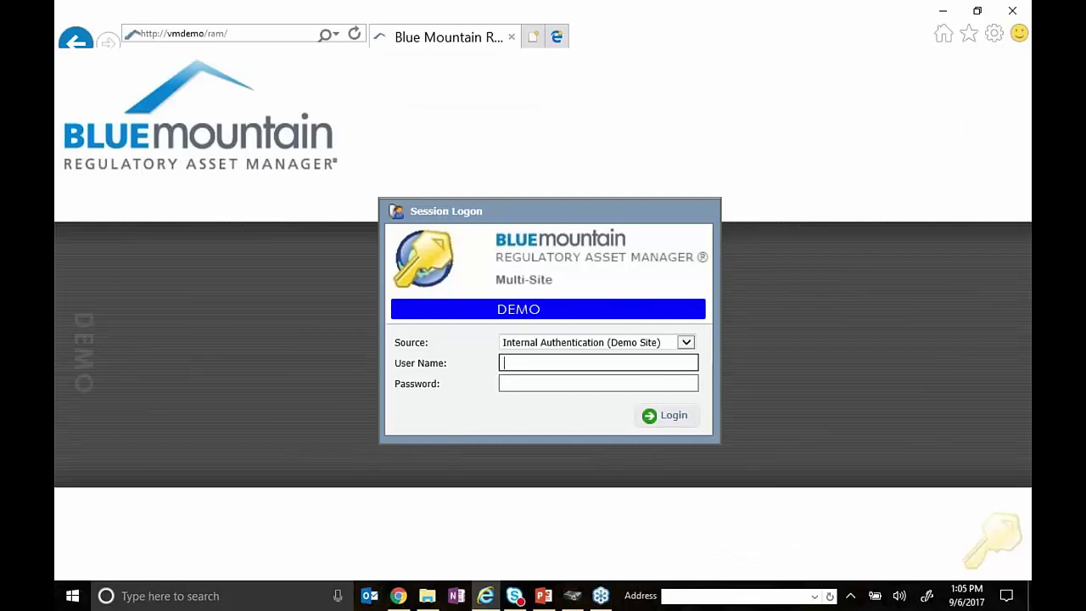
- Log in with the demo user name and password
{"action": "type", "text": "admin"}
{"action": "key", "text": "Tab"}
{"action": "type", "text": "demo"}
{"action": "key", "text": "Return"}
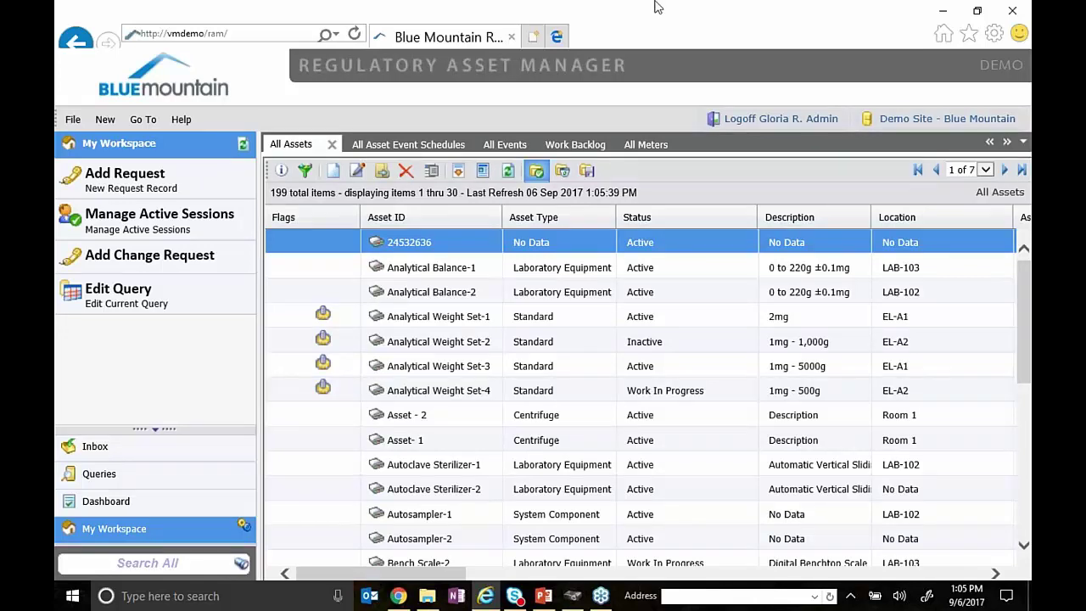
- Filter All Assets to Asset IDs beginning with HIP
{"action": "left_click", "coordinate": [305, 172]}
{"action": "left_click", "coordinate": [573, 195]}
{"action": "type", "text": "HIP"}
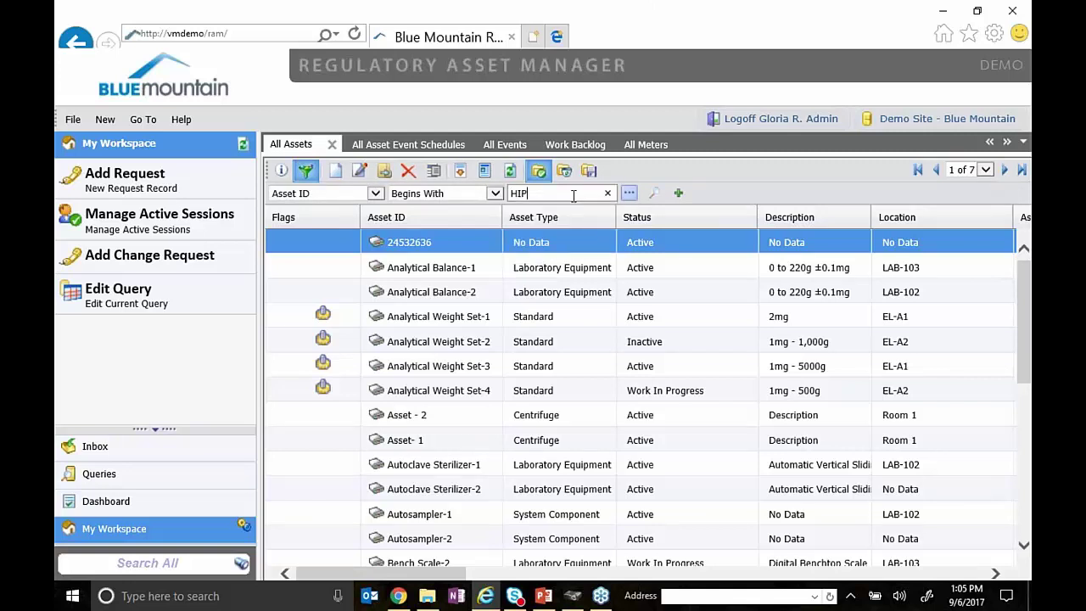
{"action": "key", "text": "Return"}
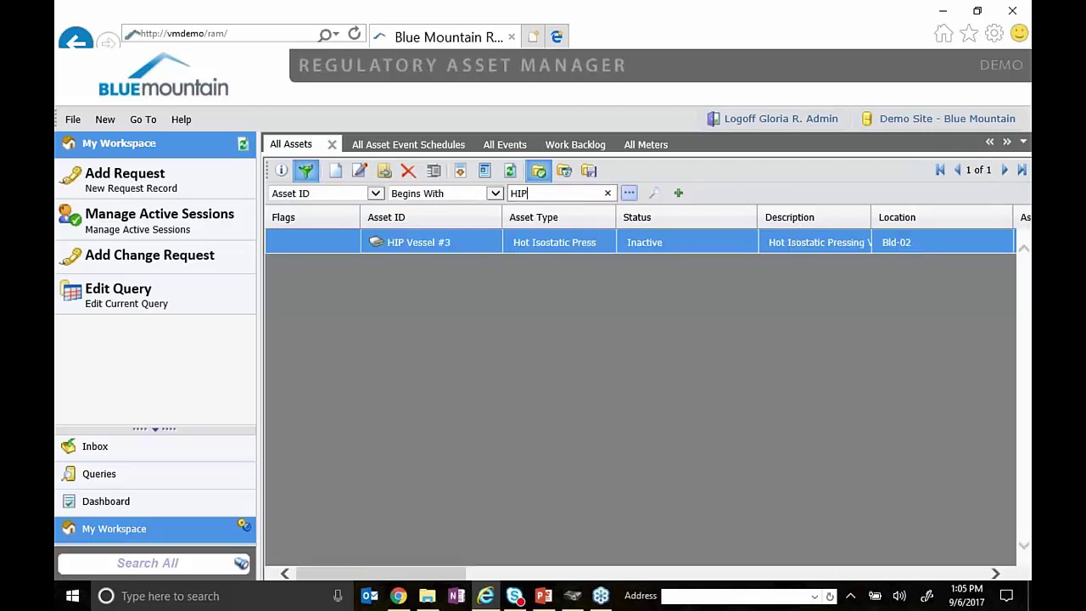
{"action": "double_click", "coordinate": [441, 246]}
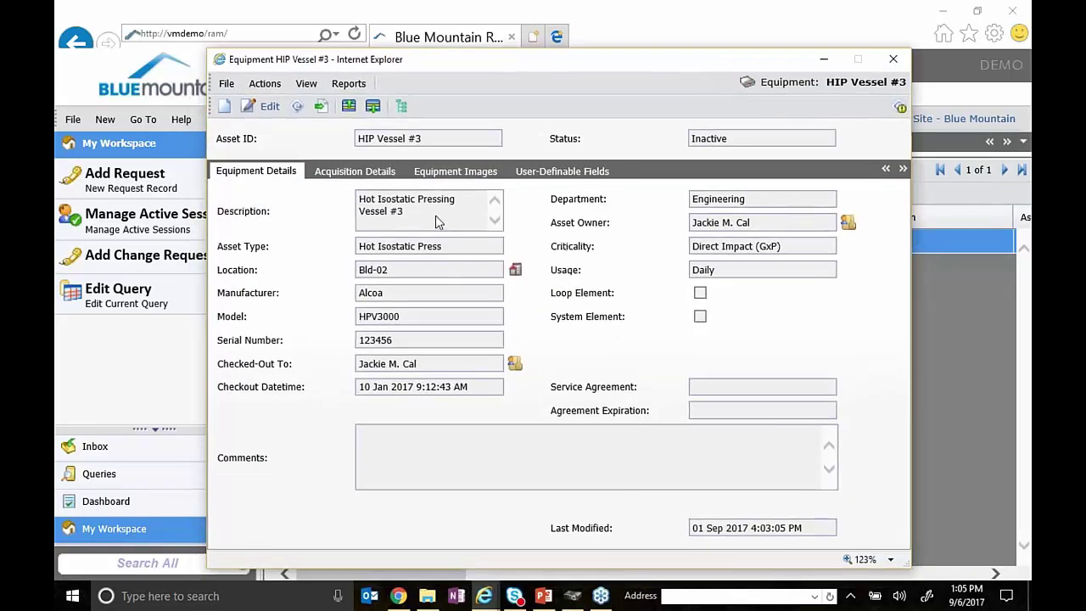
{"action": "left_click", "coordinate": [460, 211]}
{"action": "left_click_drag", "start_coordinate": [447, 140], "coordinate": [336, 146]}
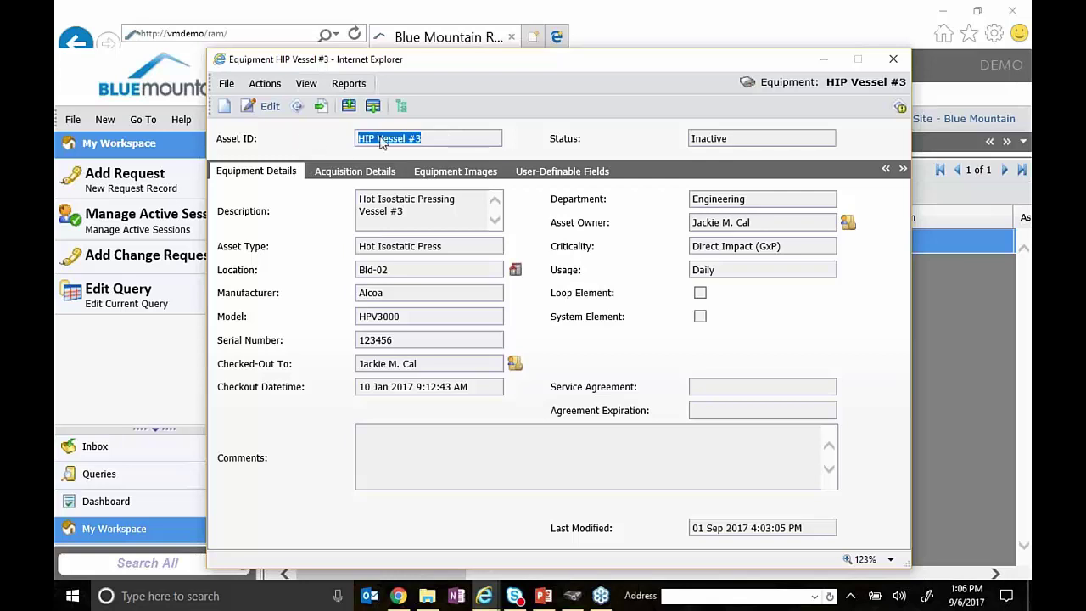
{"action": "left_click_drag", "start_coordinate": [498, 70], "coordinate": [564, 80]}
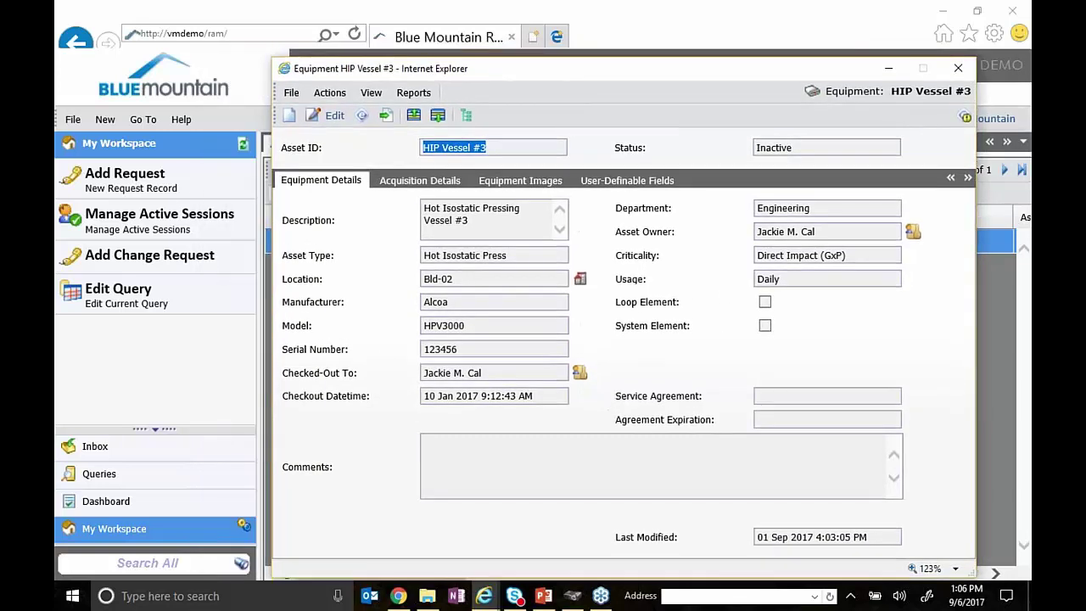
{"action": "left_click", "coordinate": [377, 97]}
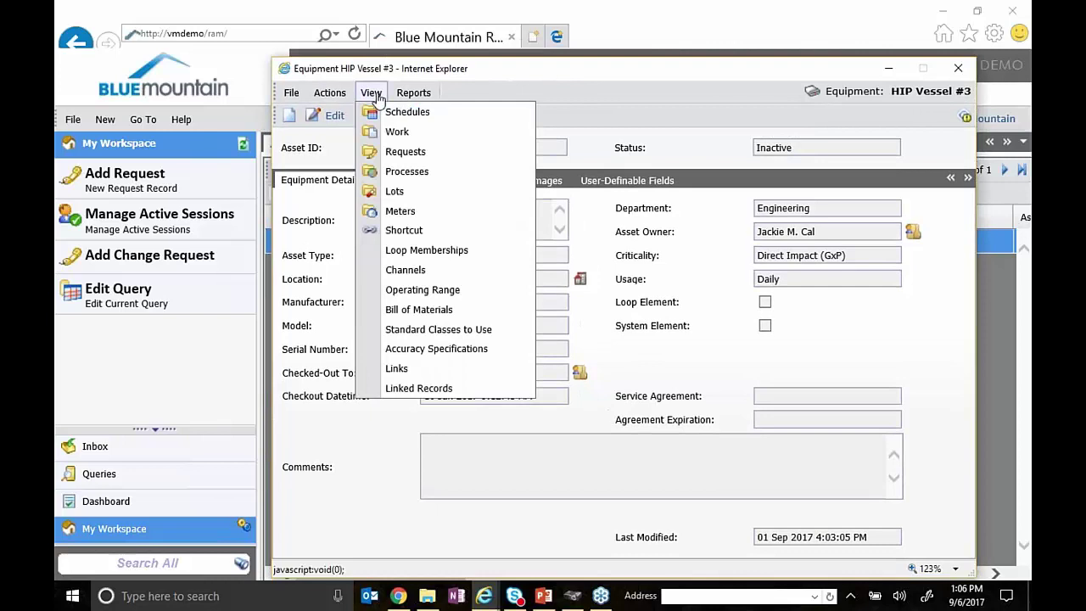
{"action": "mouse_move", "coordinate": [413, 92]}
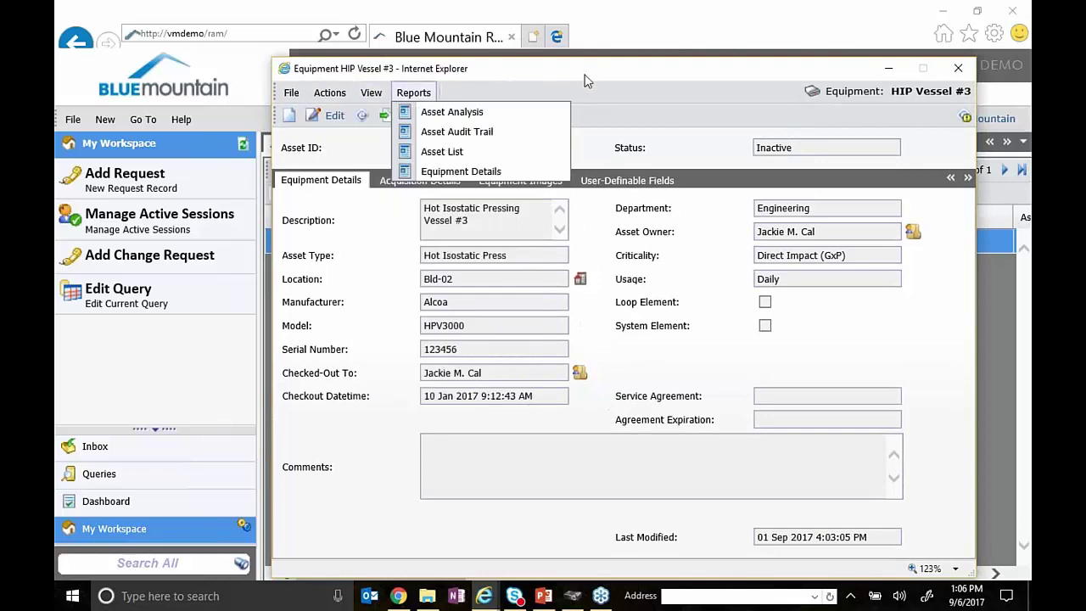
{"action": "left_click", "coordinate": [444, 39]}
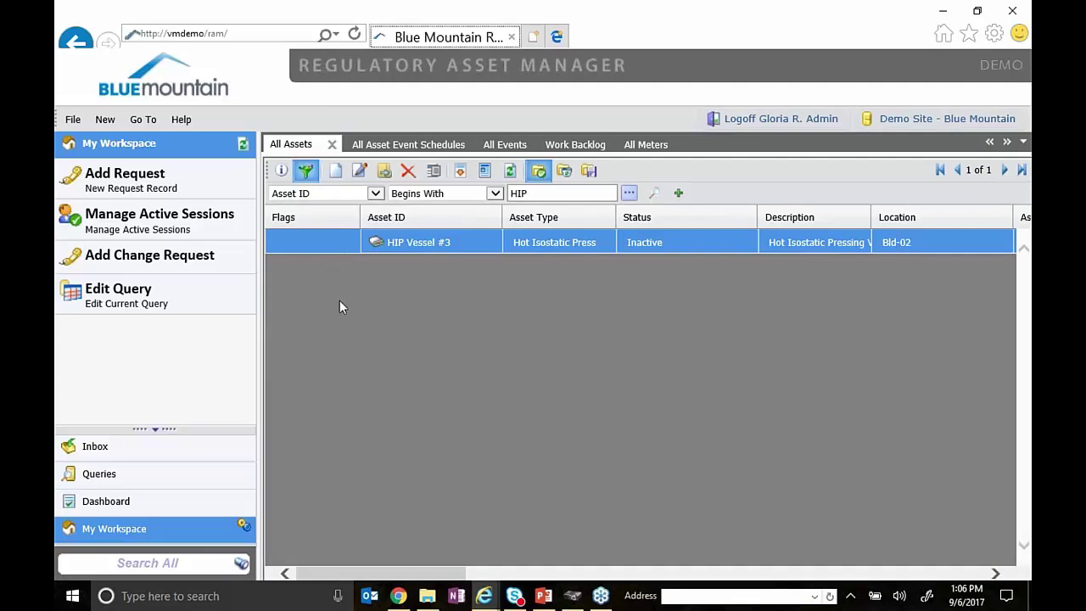
- Browse the All Events list, then the All Asset Event Schedules list
{"action": "left_click", "coordinate": [505, 145]}
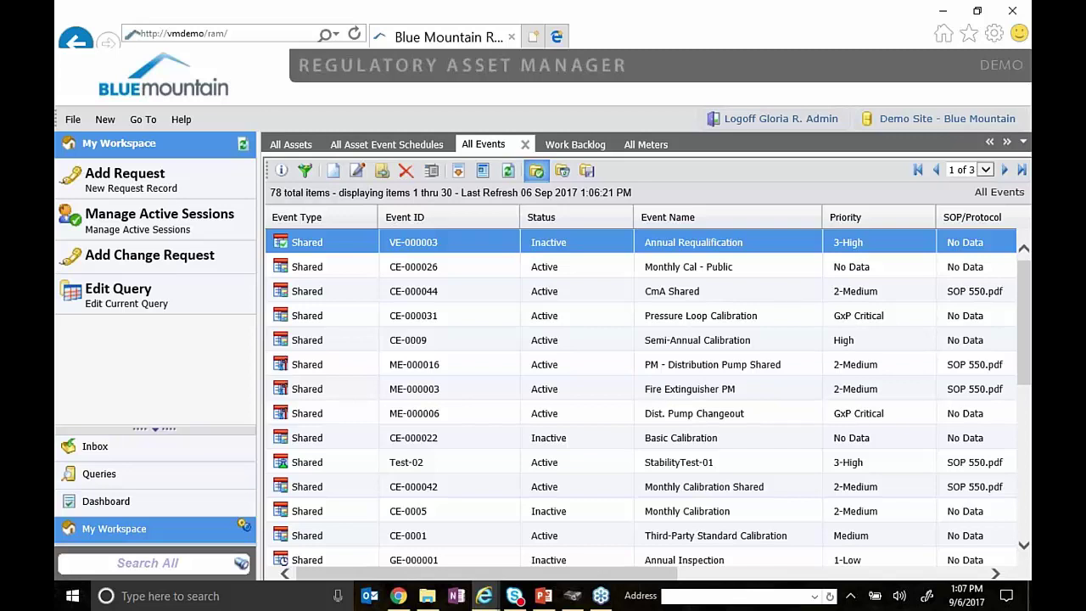
{"action": "left_click", "coordinate": [372, 146]}
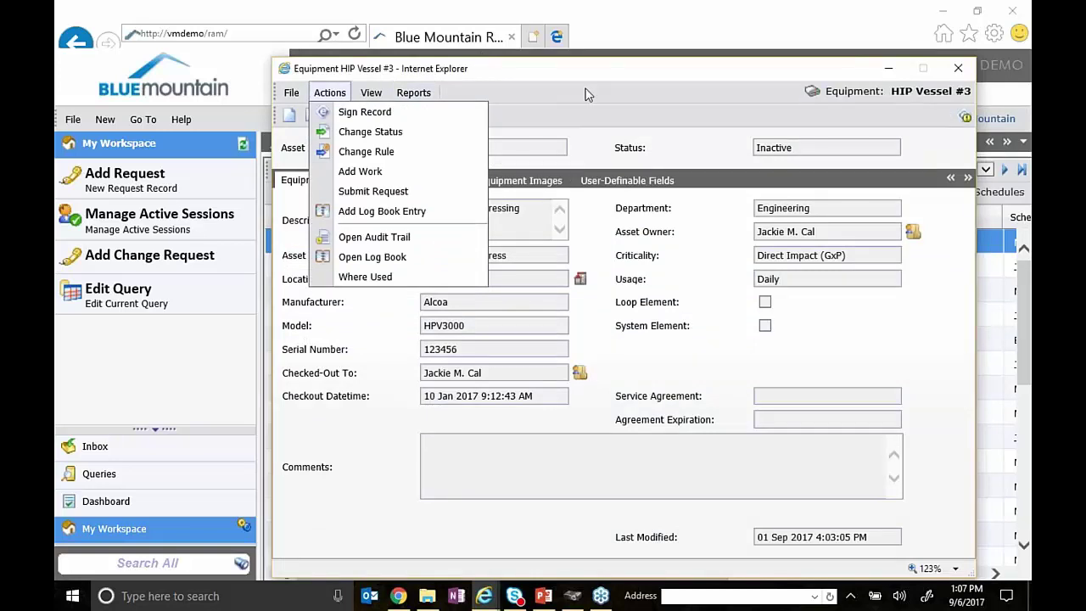
- Show HIP Vessel #3's event schedules, sorted by Due Date
{"action": "left_click", "coordinate": [371, 93]}
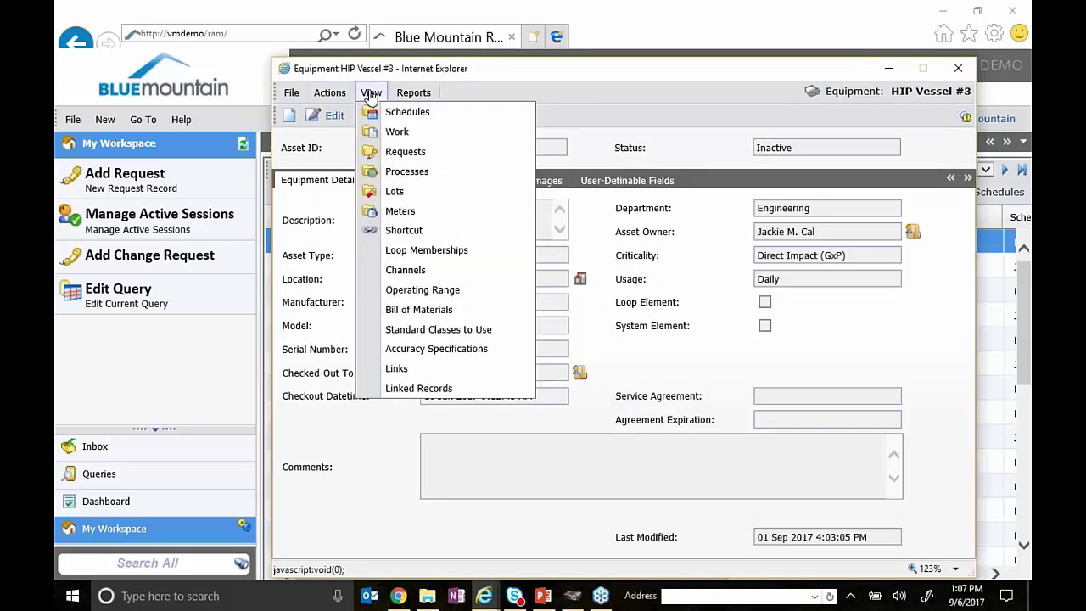
{"action": "left_click", "coordinate": [402, 112]}
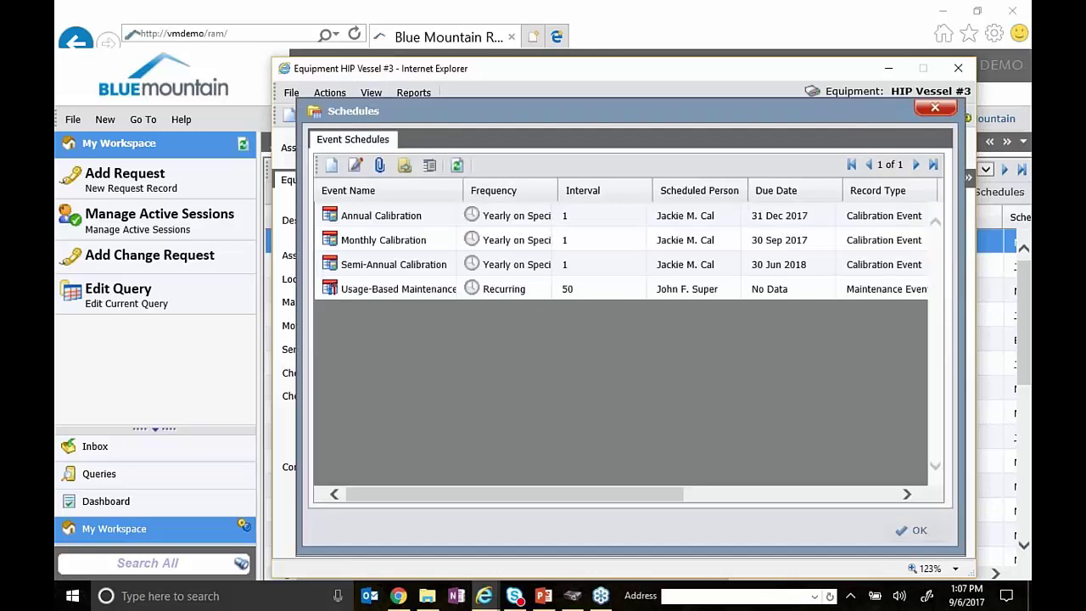
{"action": "left_click", "coordinate": [798, 192]}
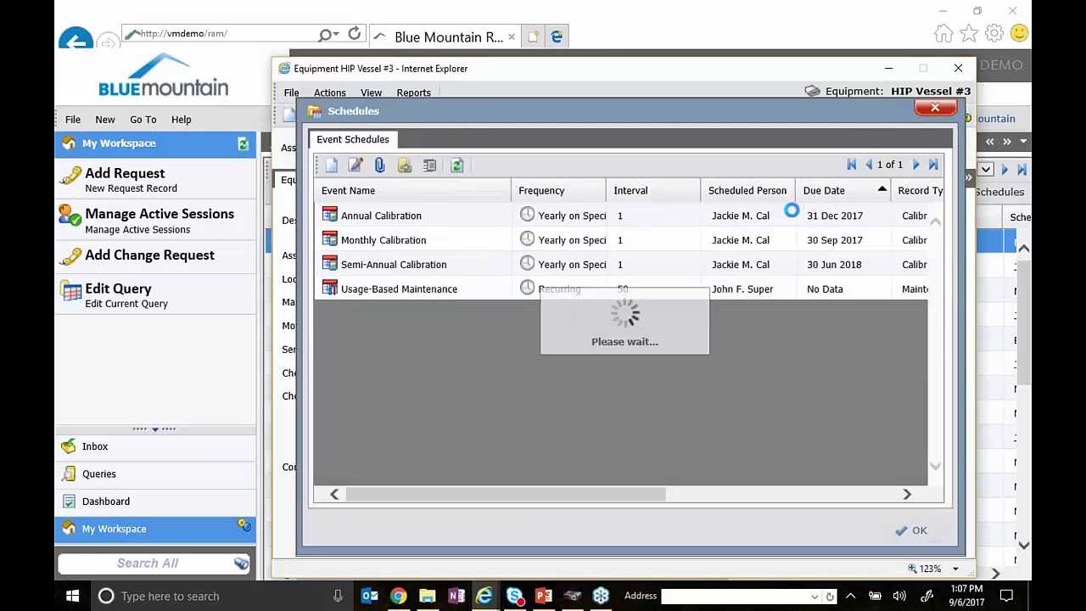
- Widen the Event Name and Frequency columns and review the Monthly, Annual and Semi-Annual Calibration schedules
{"action": "left_click_drag", "start_coordinate": [457, 191], "coordinate": [504, 195]}
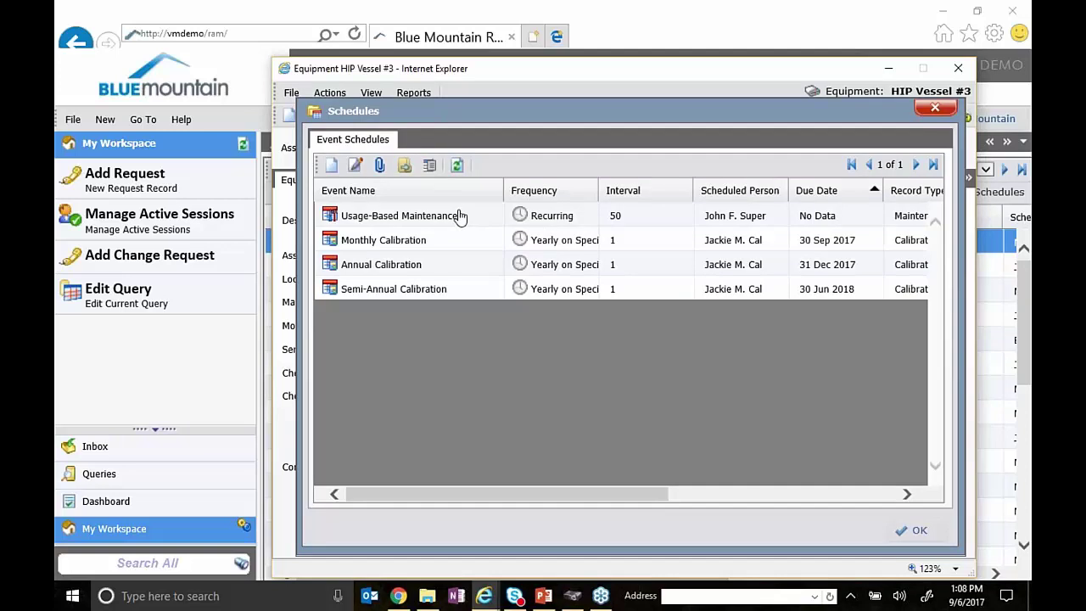
{"action": "left_click", "coordinate": [452, 247]}
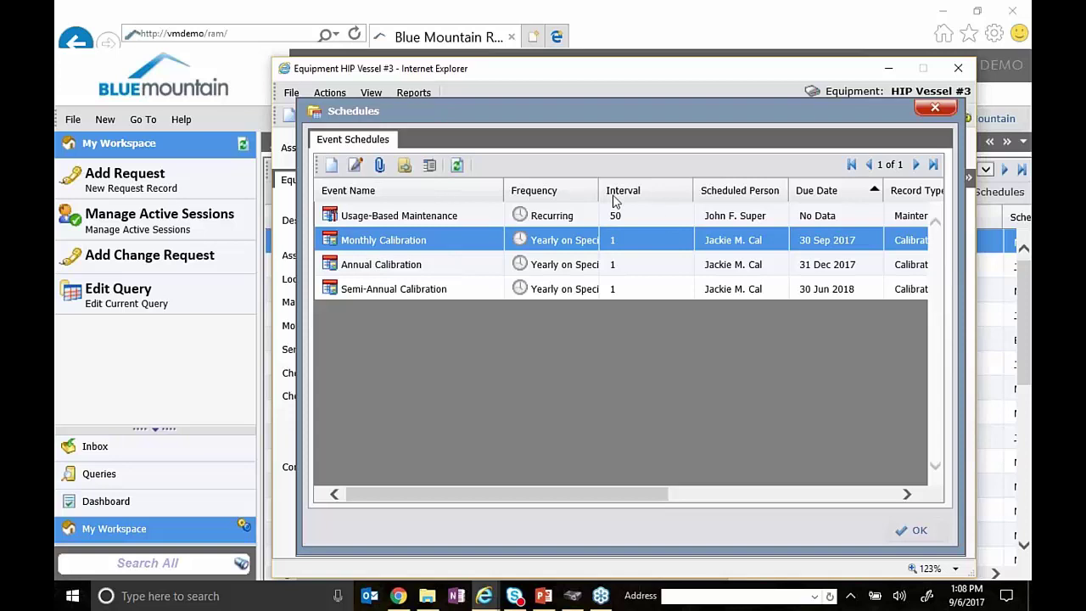
{"action": "left_click_drag", "start_coordinate": [599, 194], "coordinate": [610, 194]}
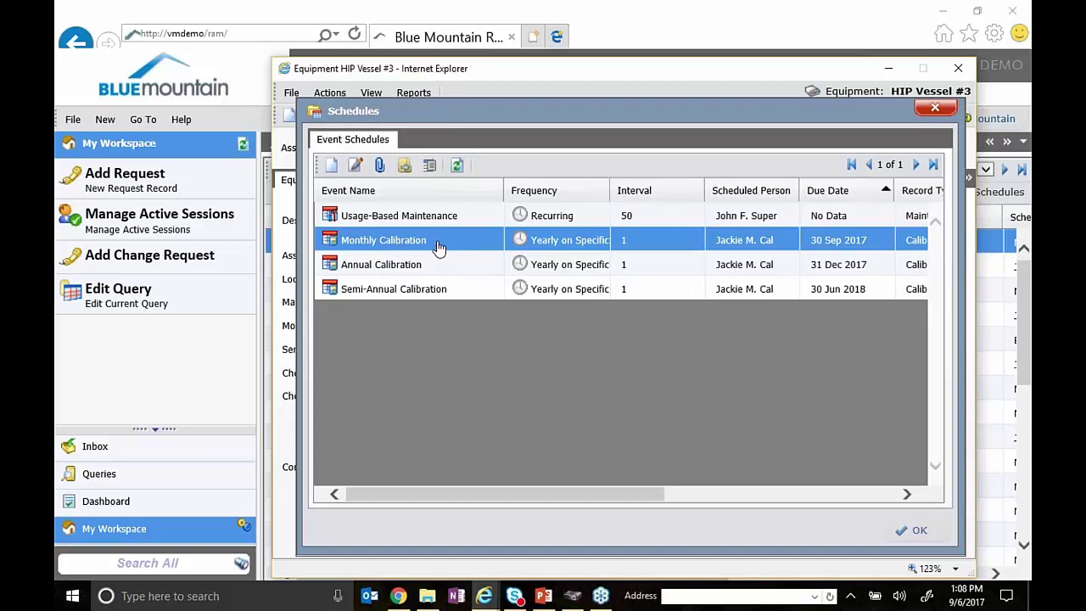
{"action": "left_click", "coordinate": [475, 269]}
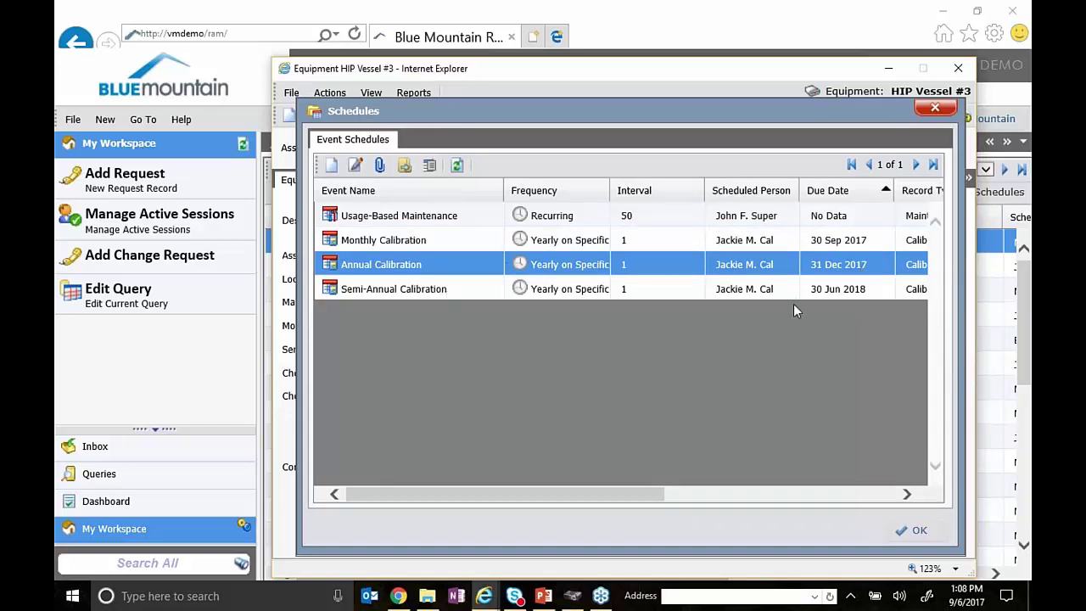
{"action": "left_click", "coordinate": [840, 291]}
{"action": "left_click", "coordinate": [424, 267]}
{"action": "left_click", "coordinate": [451, 242]}
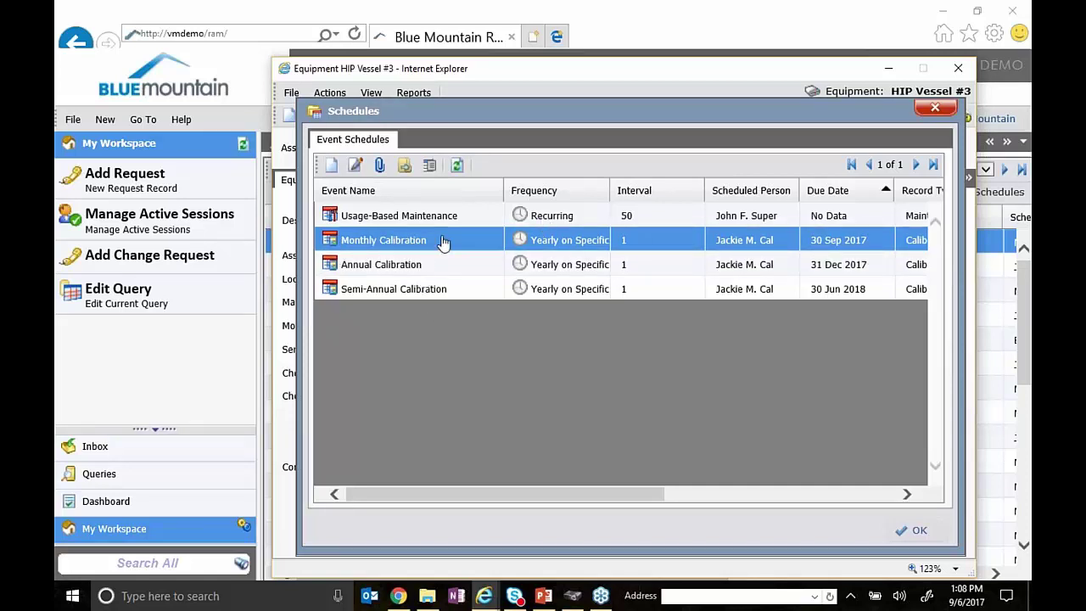
{"action": "right_click", "coordinate": [443, 243]}
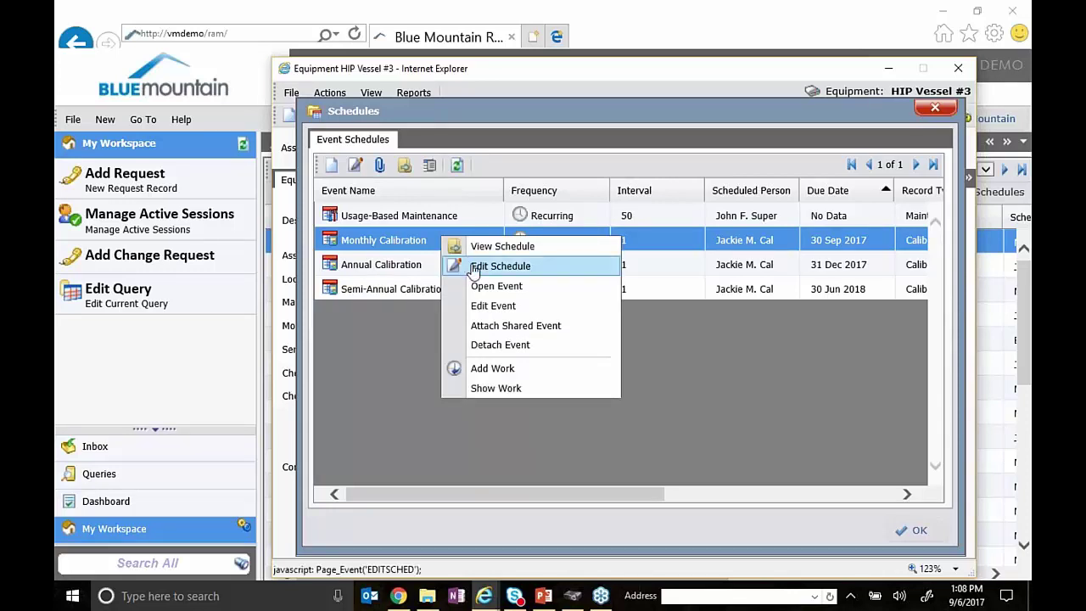
{"action": "left_click", "coordinate": [501, 266]}
{"action": "left_click_drag", "start_coordinate": [650, 93], "coordinate": [592, 42]}
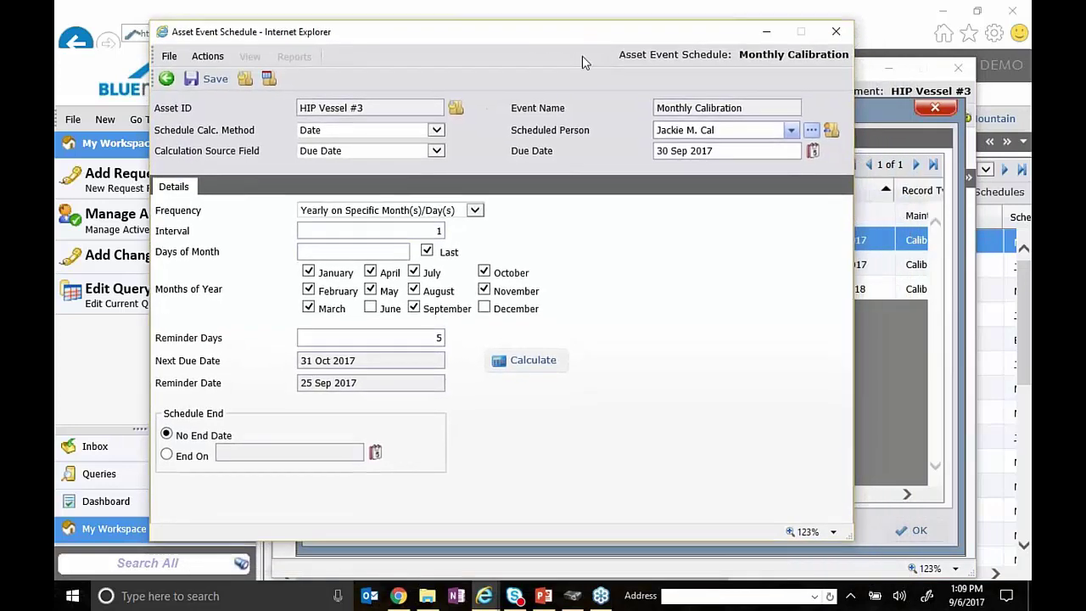
{"action": "left_click", "coordinate": [475, 211]}
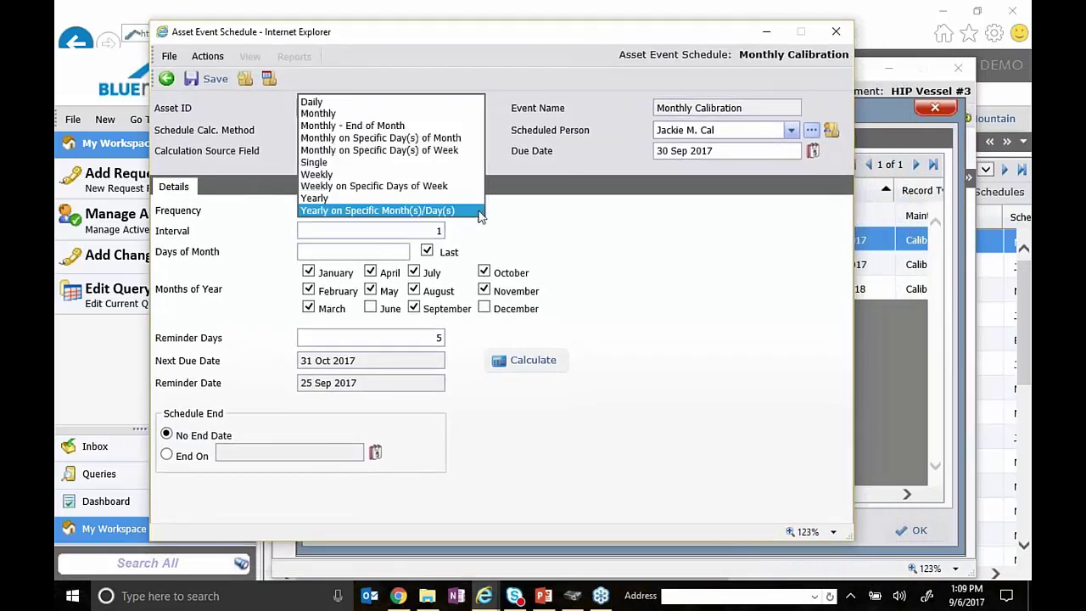
{"action": "left_click", "coordinate": [367, 103]}
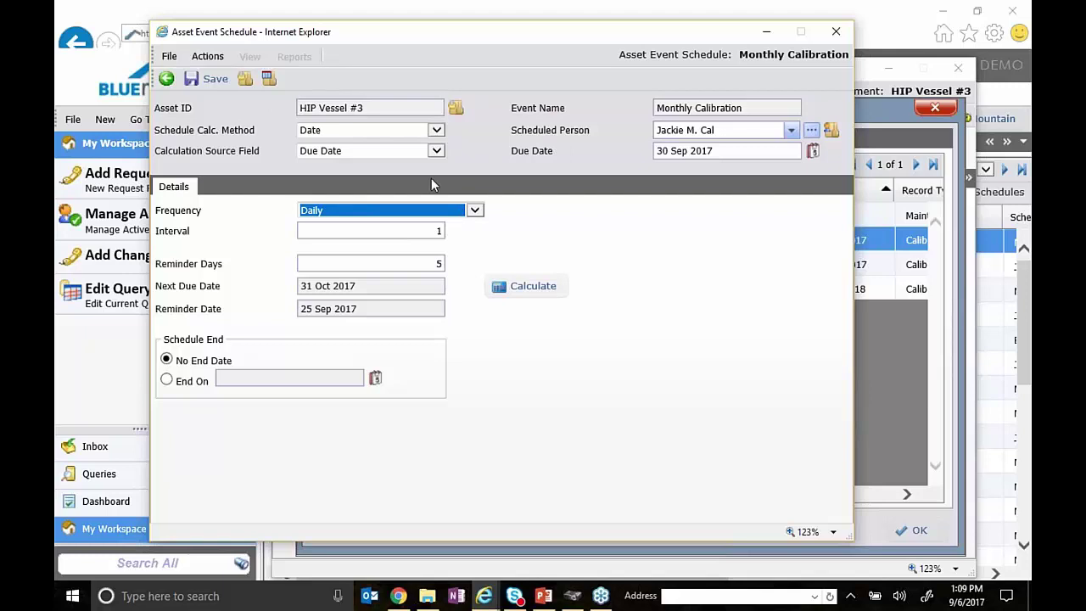
{"action": "left_click", "coordinate": [375, 109]}
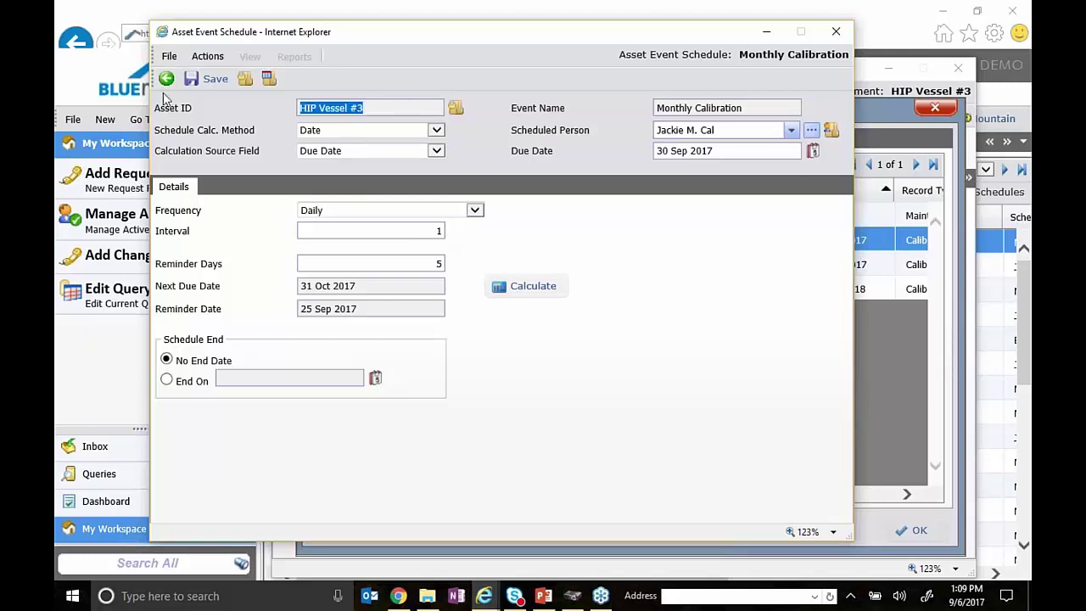
{"action": "left_click", "coordinate": [436, 131]}
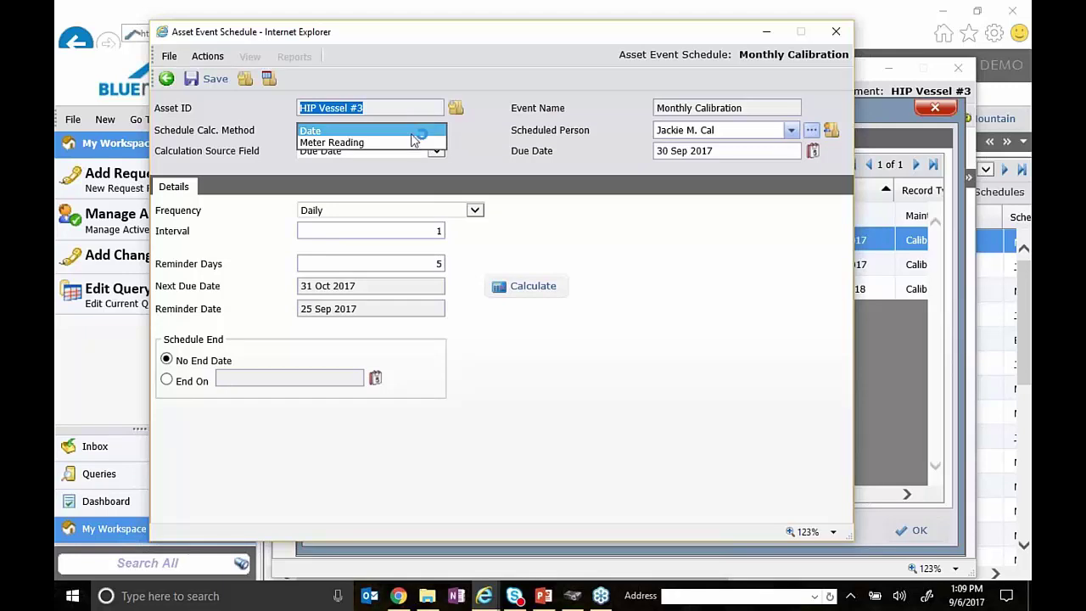
{"action": "left_click", "coordinate": [412, 129]}
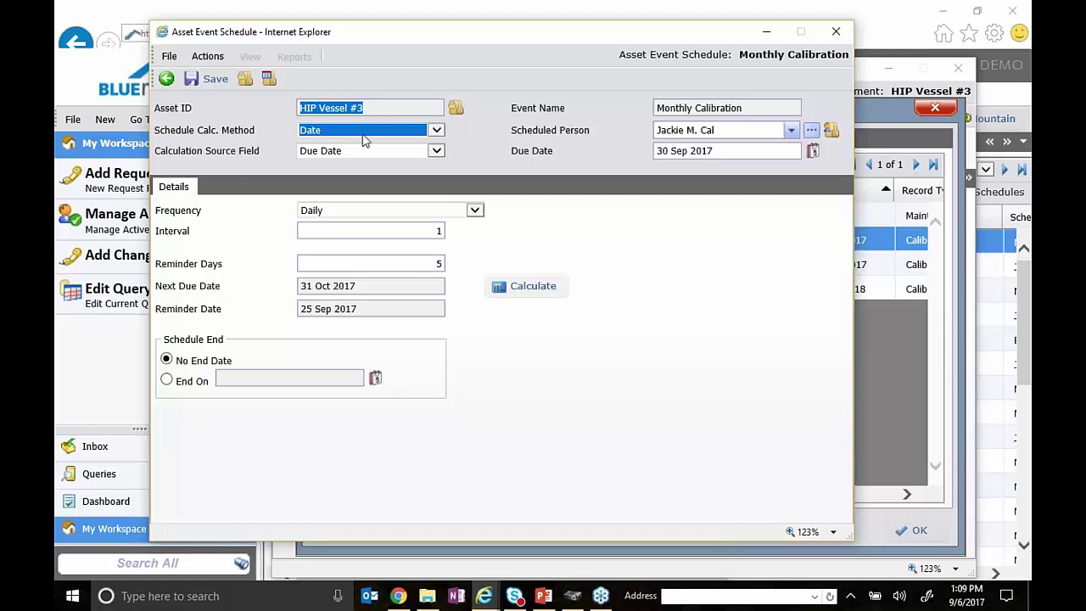
{"action": "left_click", "coordinate": [436, 151]}
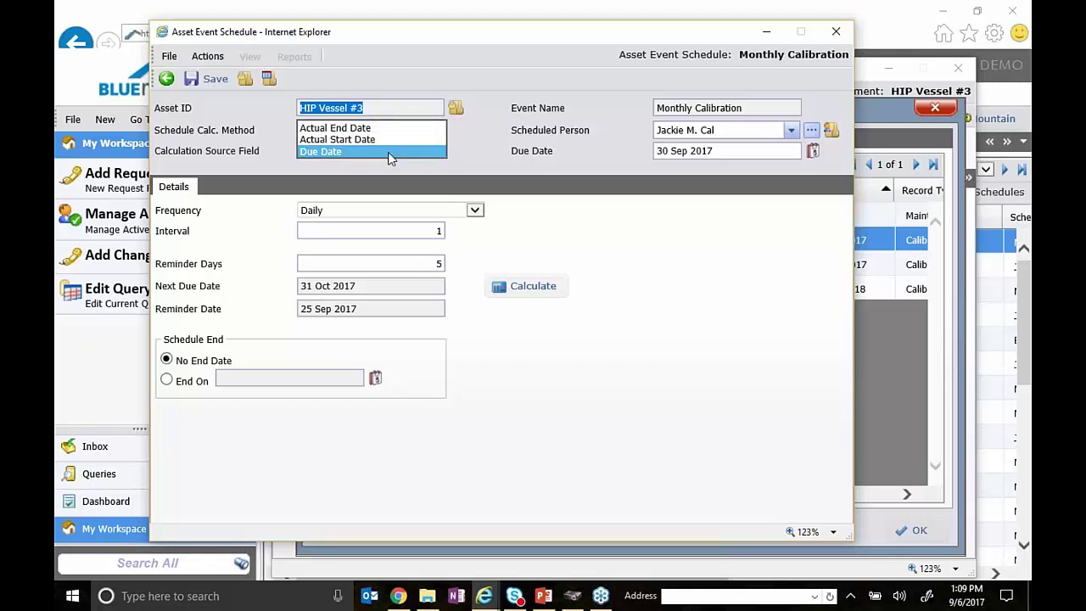
{"action": "left_click", "coordinate": [509, 161]}
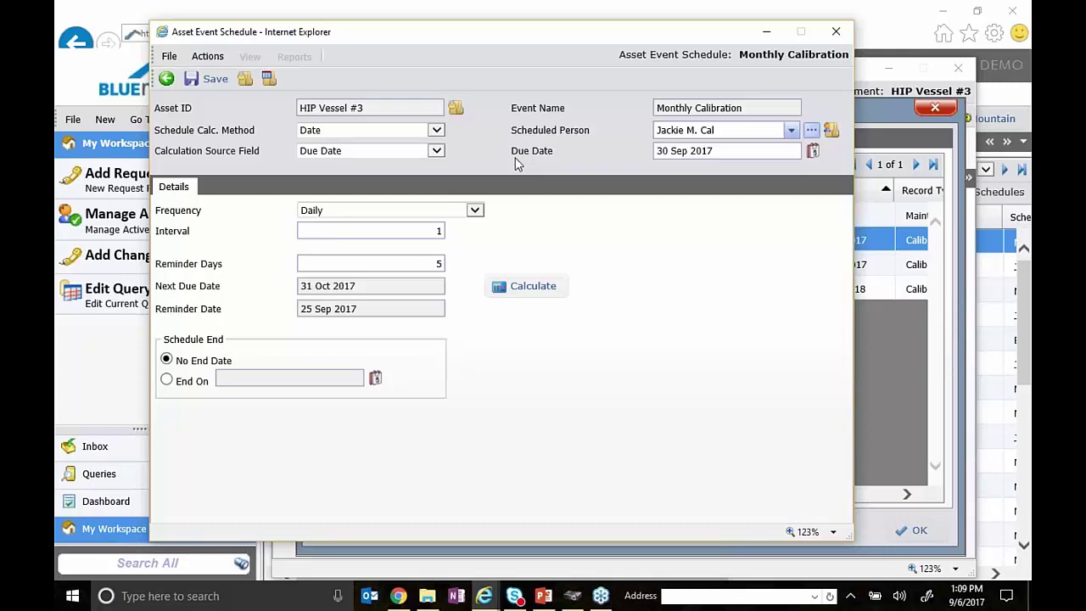
{"action": "left_click", "coordinate": [437, 151]}
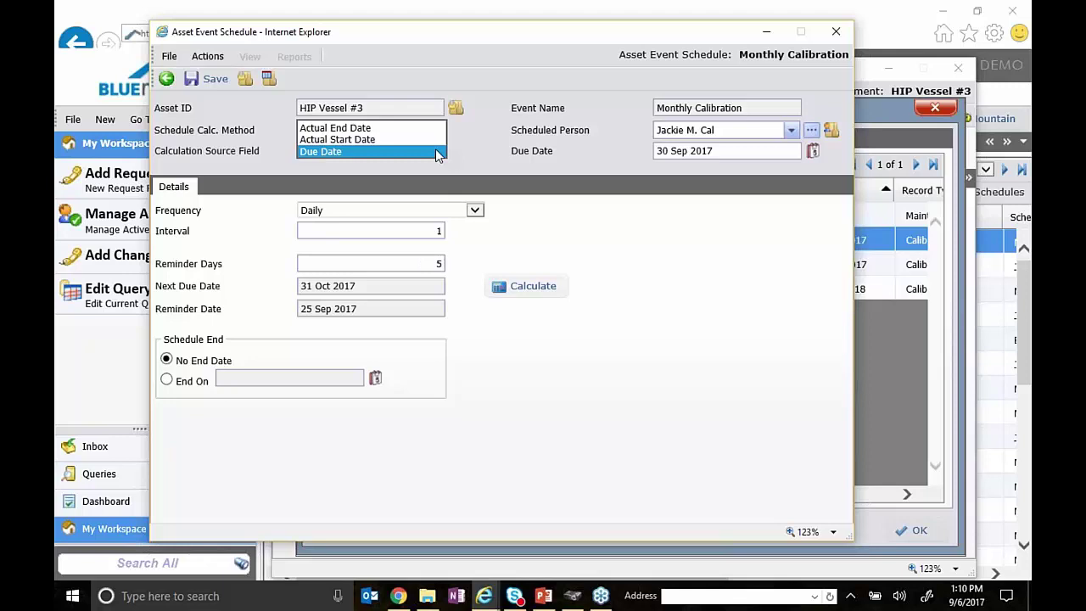
{"action": "left_click", "coordinate": [471, 157]}
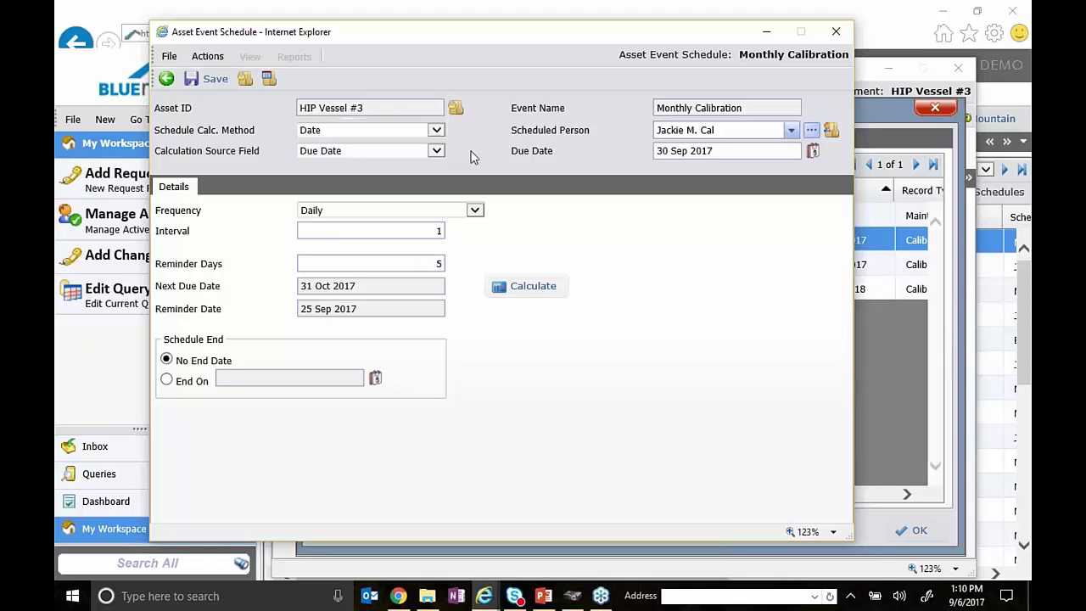
{"action": "left_click", "coordinate": [439, 134]}
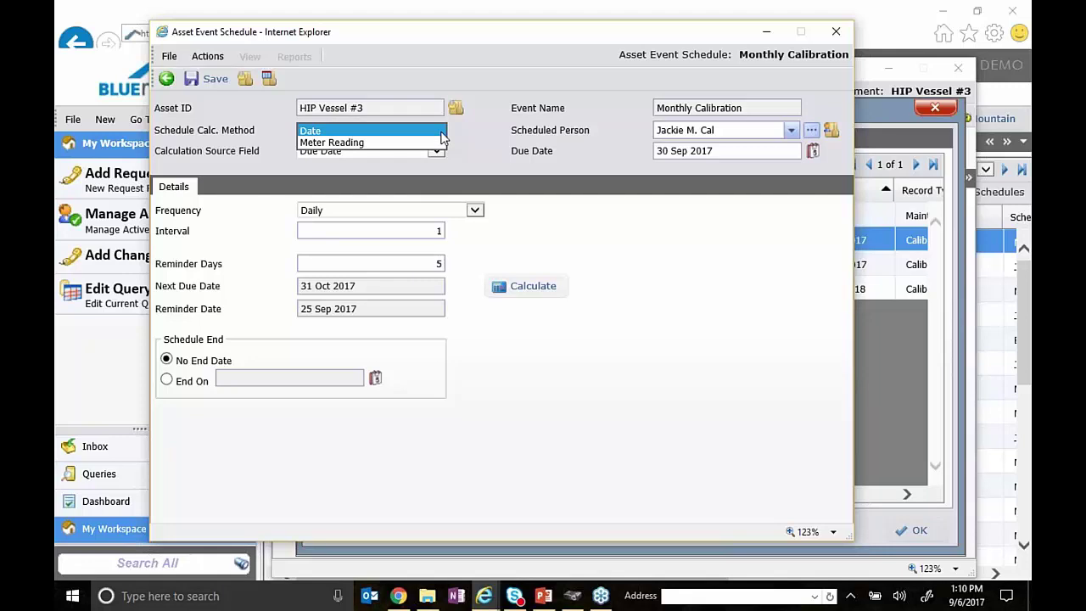
{"action": "left_click", "coordinate": [492, 141]}
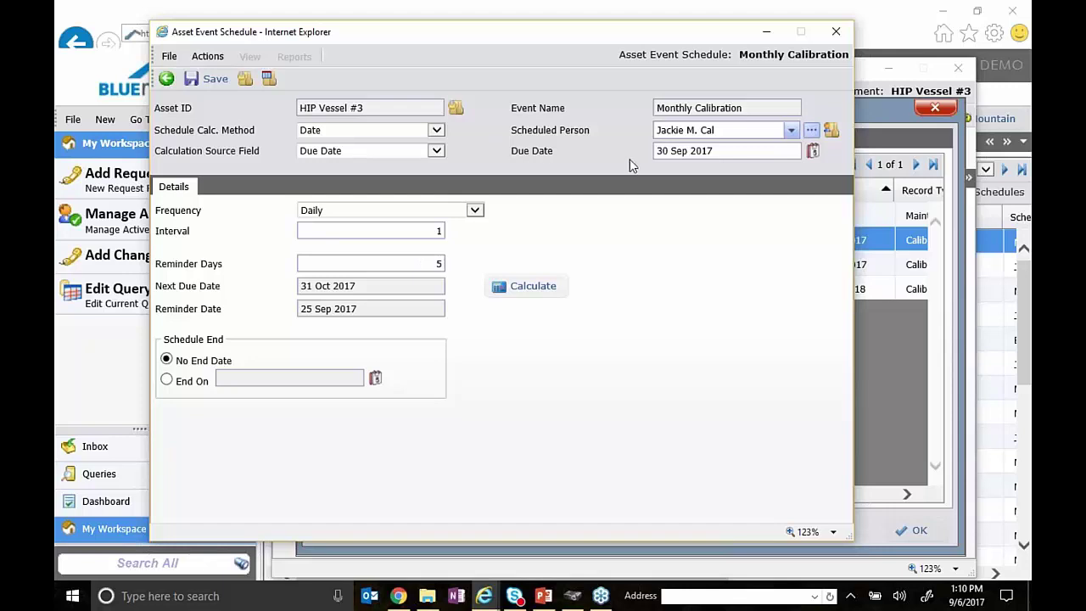
{"action": "triple_click", "coordinate": [712, 109]}
{"action": "left_click", "coordinate": [708, 109]}
{"action": "left_click", "coordinate": [791, 131]}
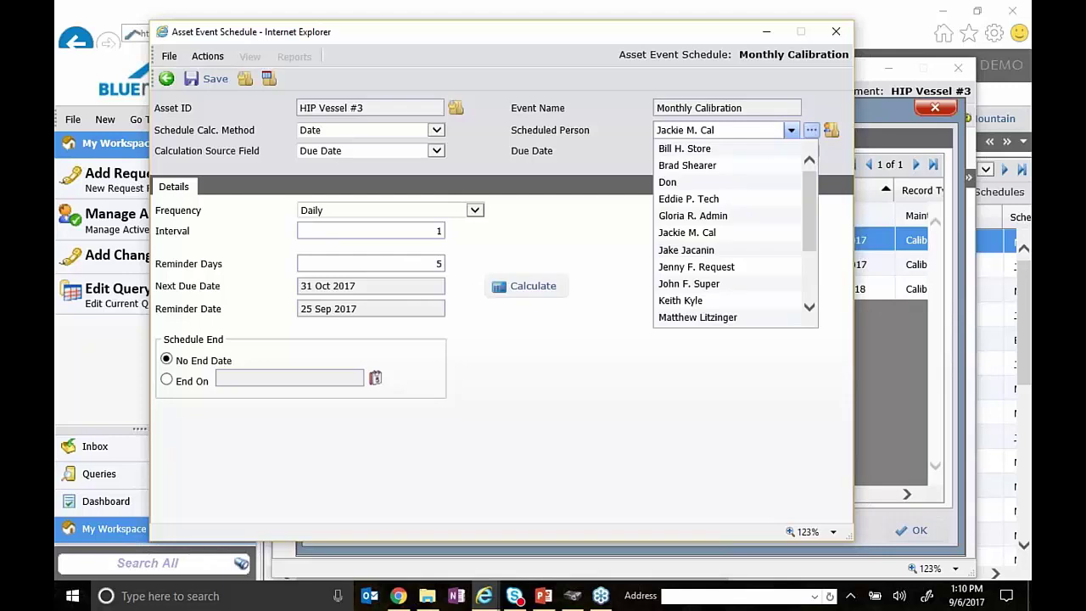
{"action": "left_click", "coordinate": [605, 141]}
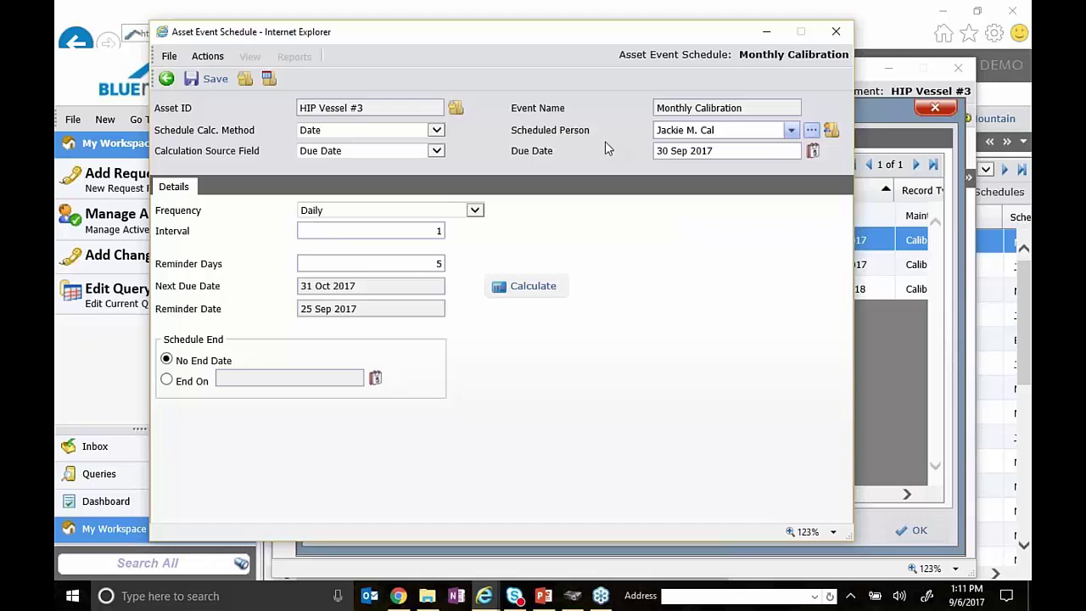
{"action": "left_click", "coordinate": [790, 131]}
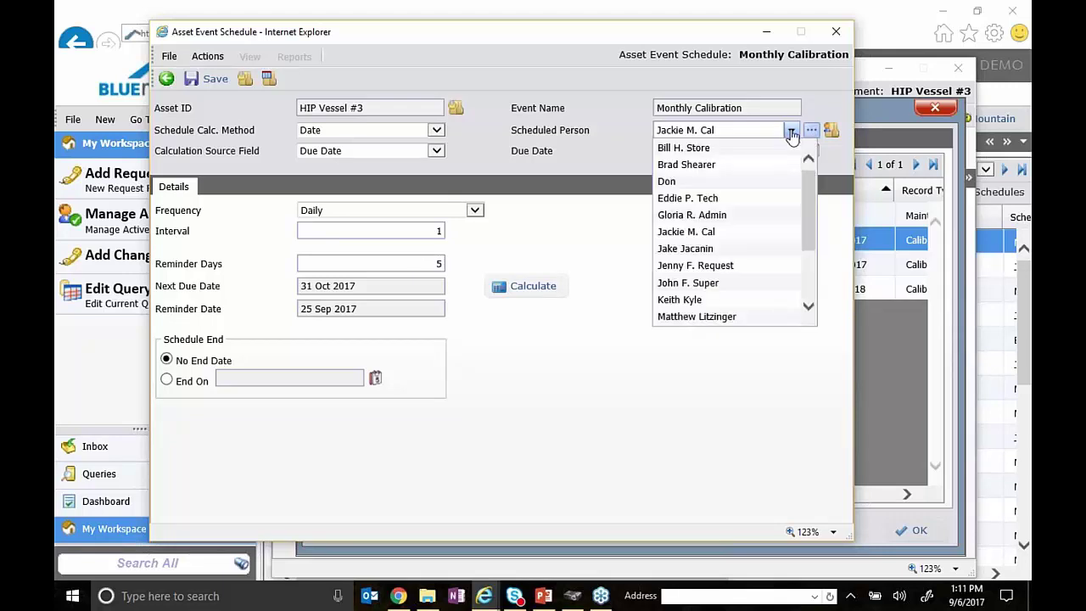
{"action": "left_click", "coordinate": [790, 132]}
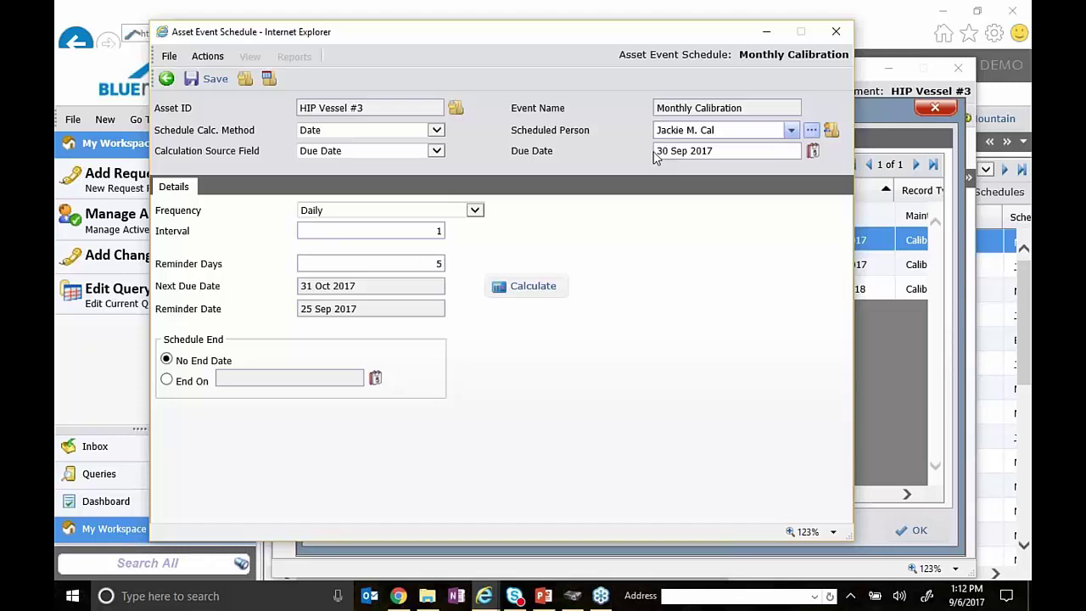
{"action": "left_click_drag", "start_coordinate": [721, 153], "coordinate": [584, 151]}
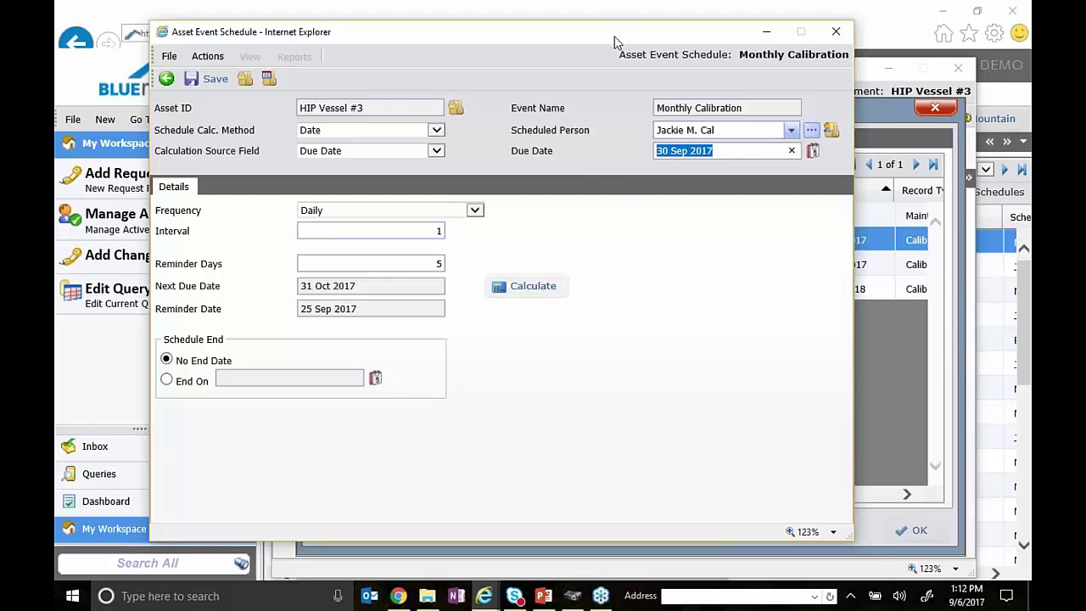
{"action": "left_click", "coordinate": [887, 28]}
- Open the Monthly Cal - Public event CE-000026 from the All Events list
{"action": "left_click", "coordinate": [507, 148]}
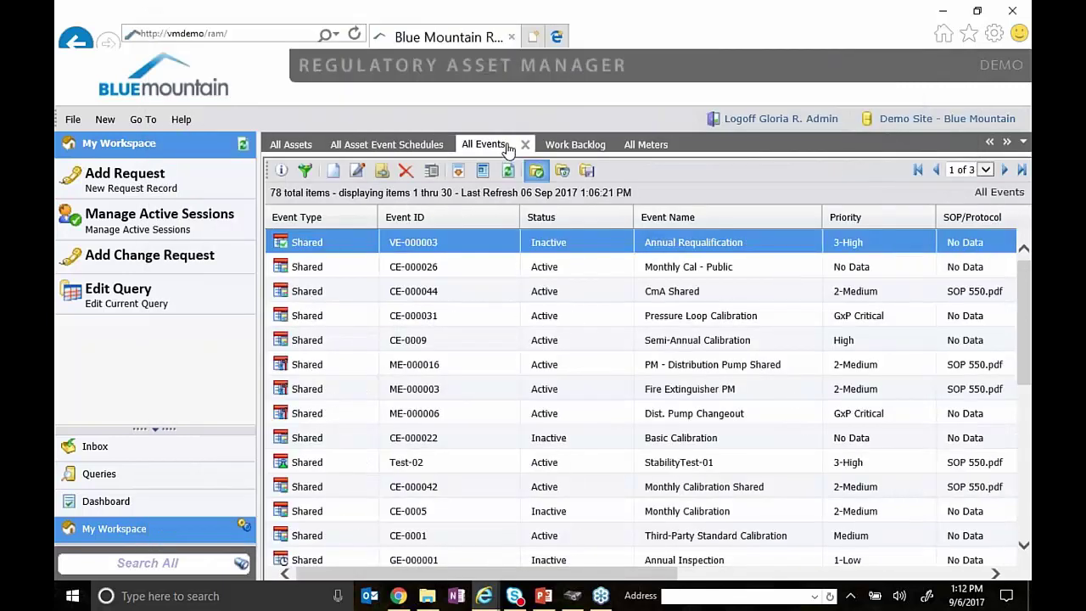
{"action": "left_click", "coordinate": [654, 275]}
{"action": "right_click", "coordinate": [466, 273]}
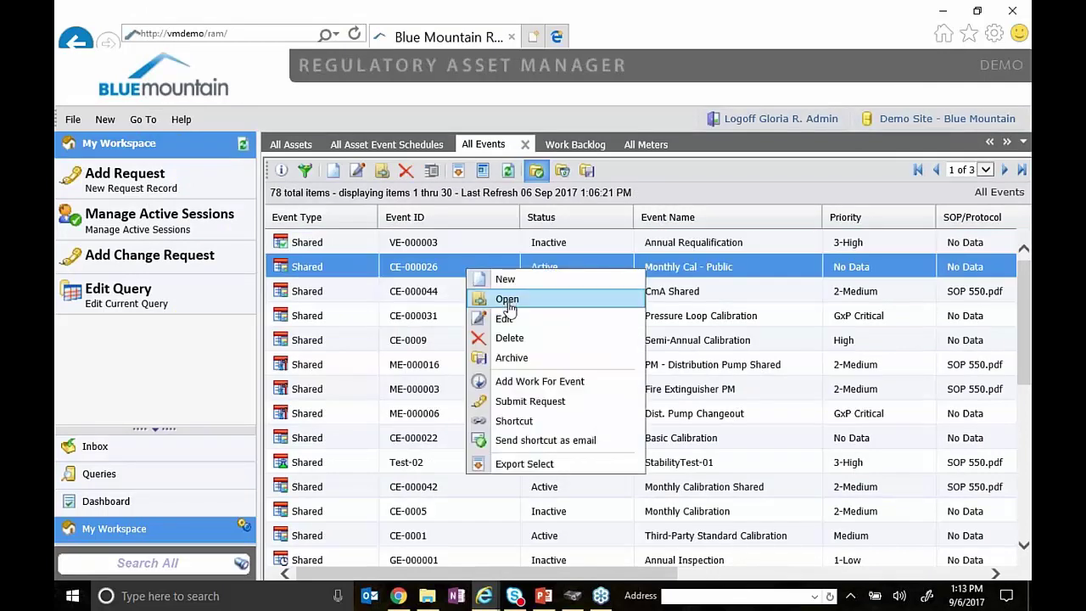
{"action": "left_click", "coordinate": [507, 302]}
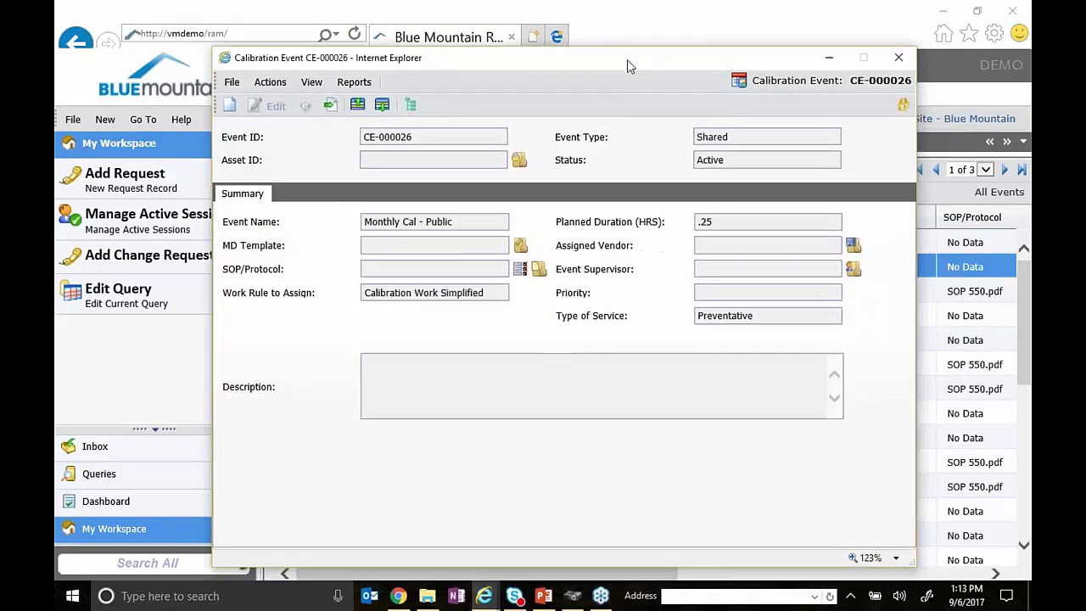
- Set CE-000026's status to Inactive and put it into edit mode
{"action": "left_click", "coordinate": [330, 105]}
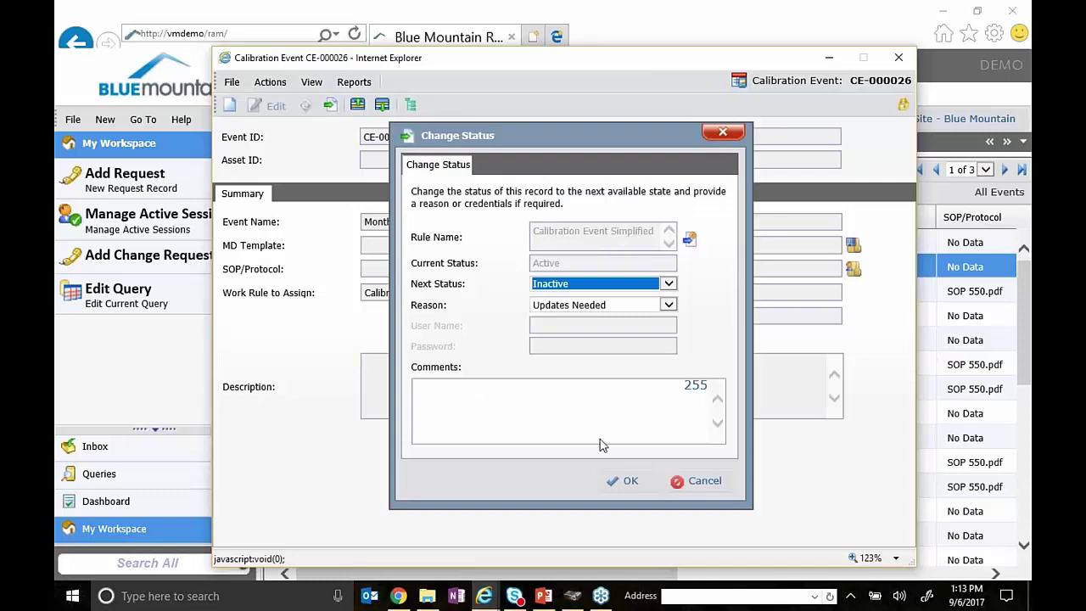
{"action": "left_click", "coordinate": [623, 480]}
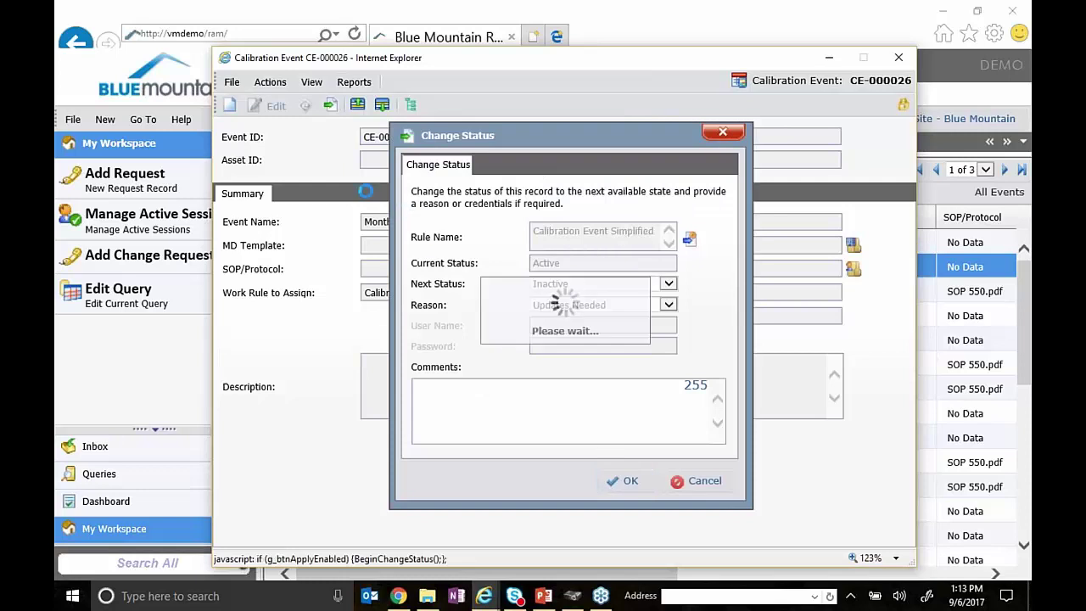
{"action": "left_click", "coordinate": [272, 108]}
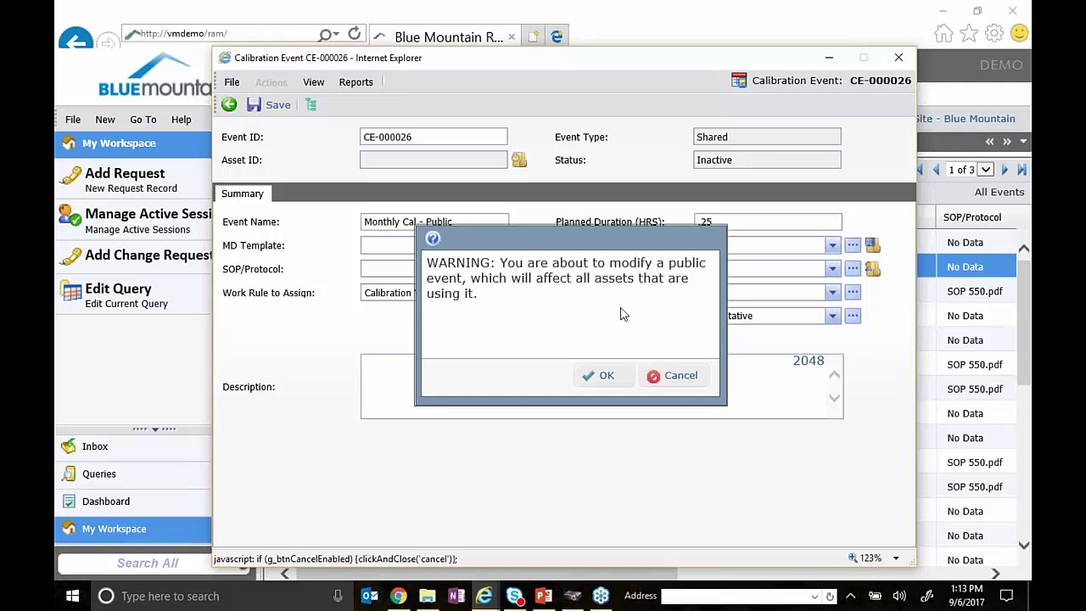
- Set SOP/Protocol to SOP 550.pdf and MD Template to C-mA - 0-100 C, then save
{"action": "left_click", "coordinate": [601, 379]}
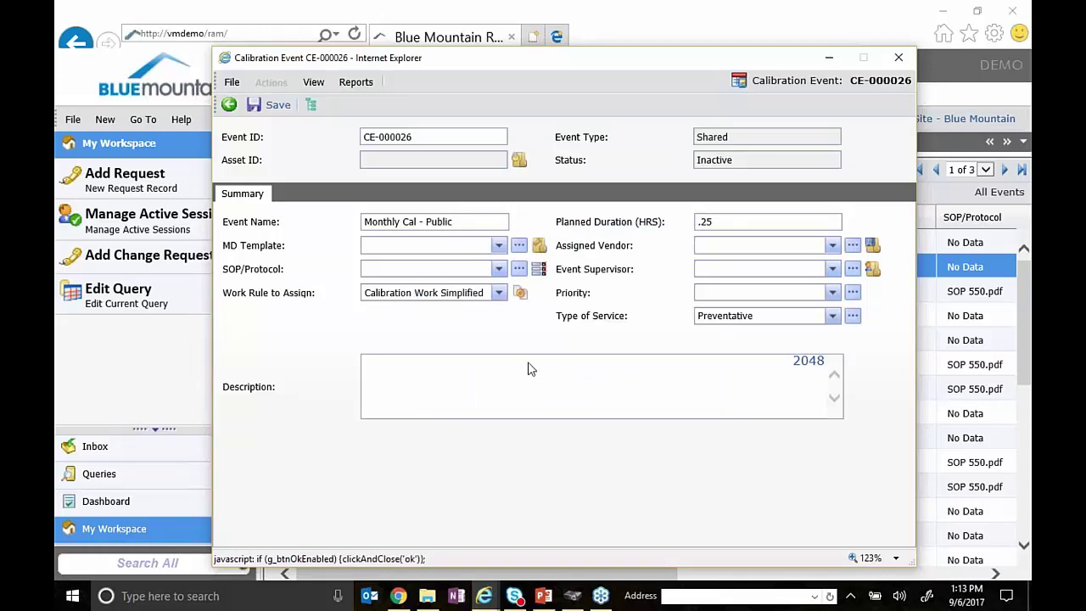
{"action": "left_click", "coordinate": [498, 269]}
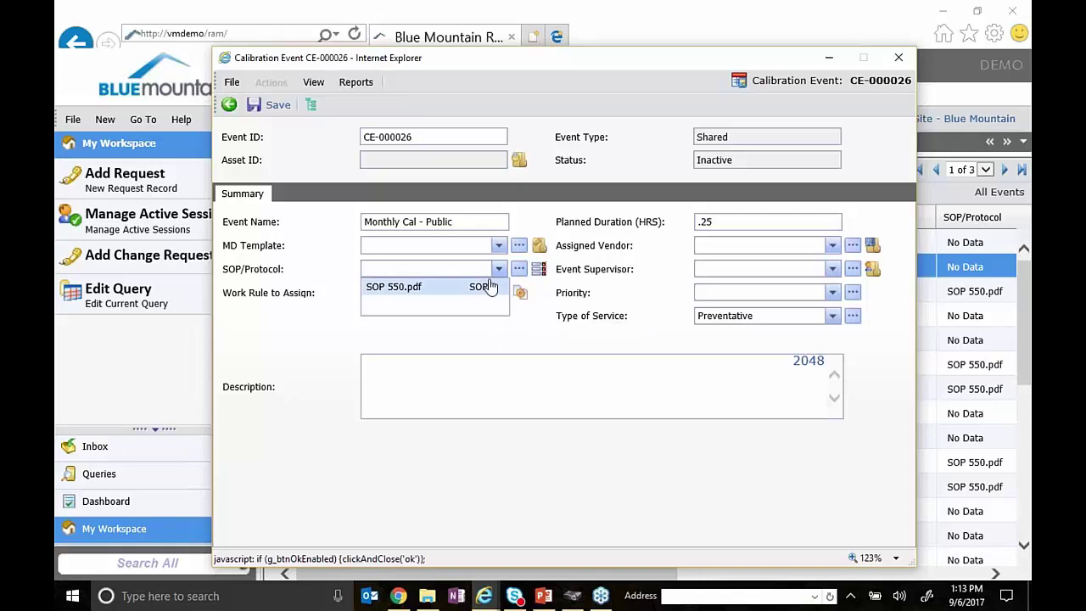
{"action": "left_click", "coordinate": [484, 287]}
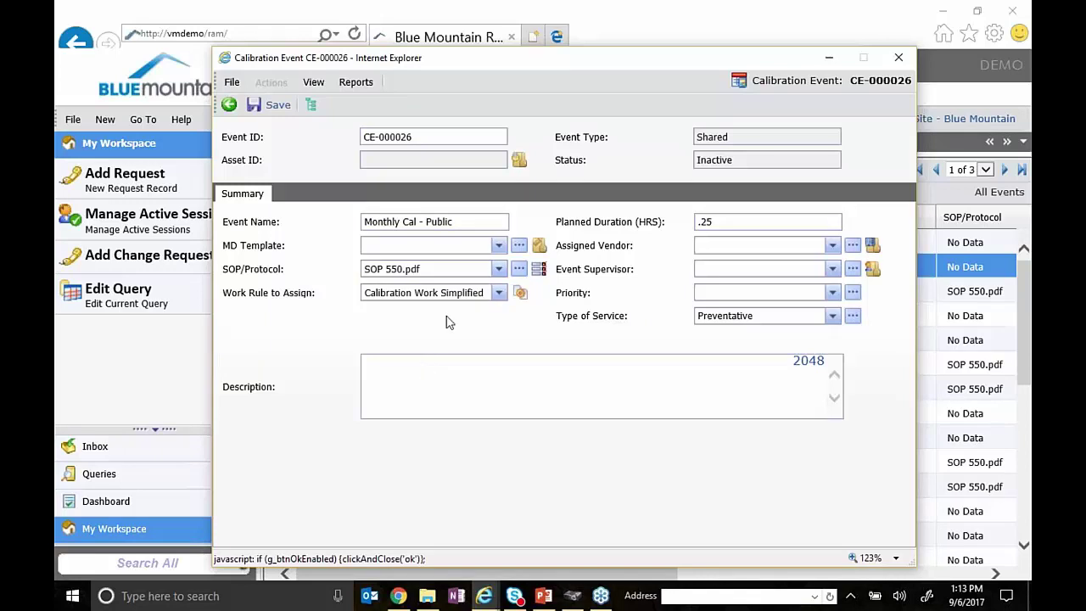
{"action": "left_click", "coordinate": [498, 245]}
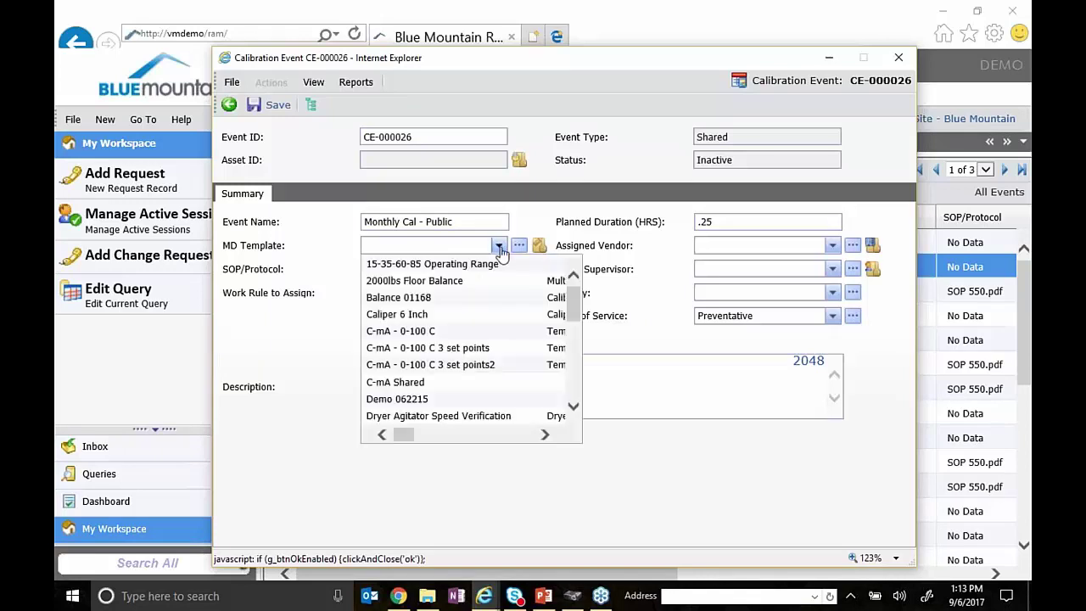
{"action": "left_click", "coordinate": [488, 340]}
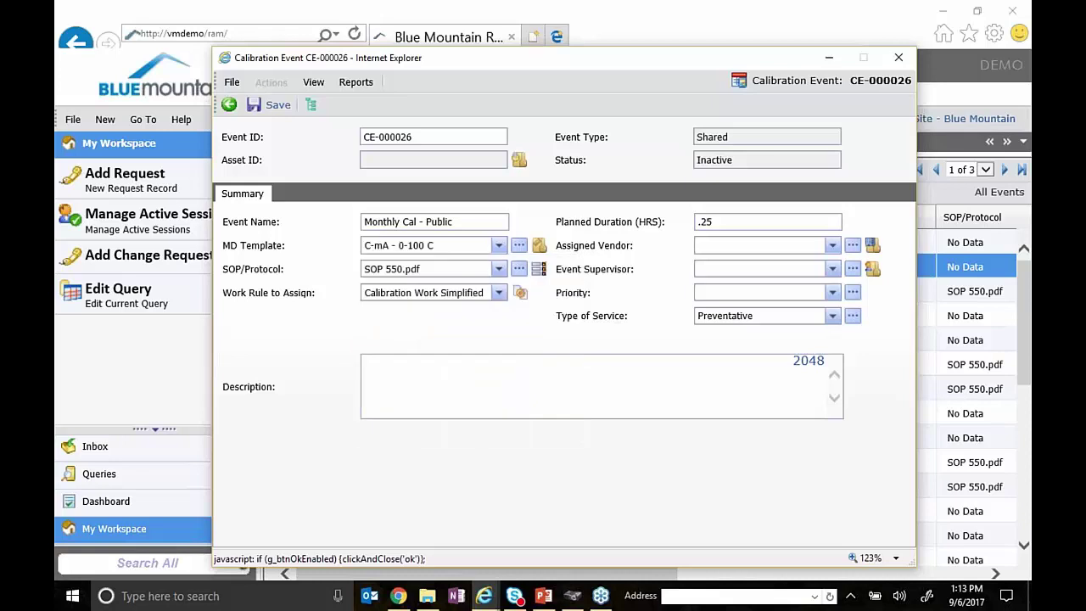
{"action": "left_click", "coordinate": [268, 106]}
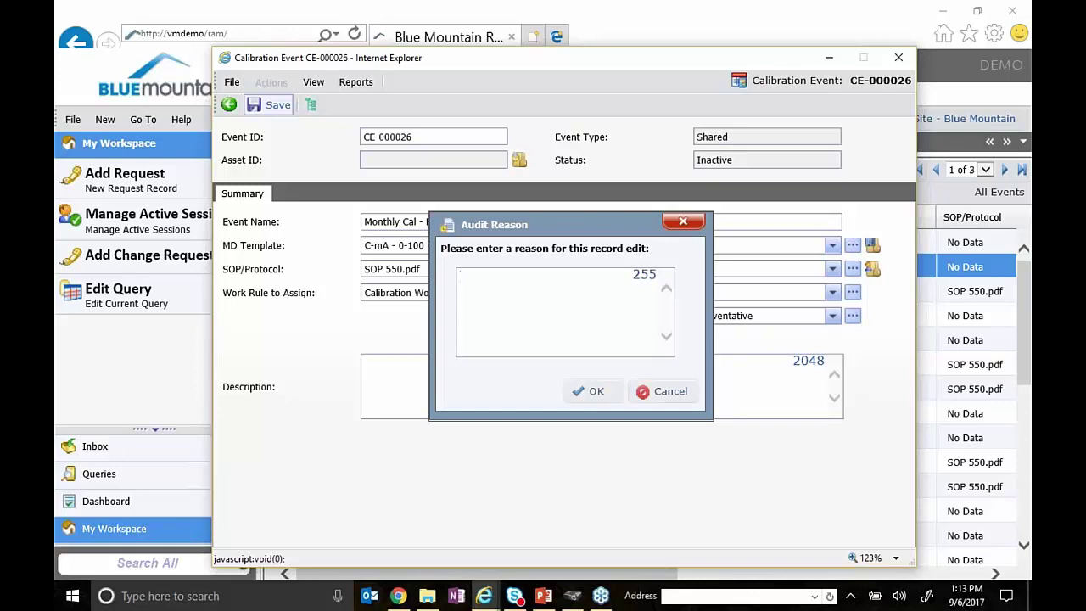
- Complete the audit-reason prompt to finish saving, then open the linked C-mA - 0-100 C template
{"action": "type", "text": "demo"}
{"action": "left_click", "coordinate": [585, 392]}
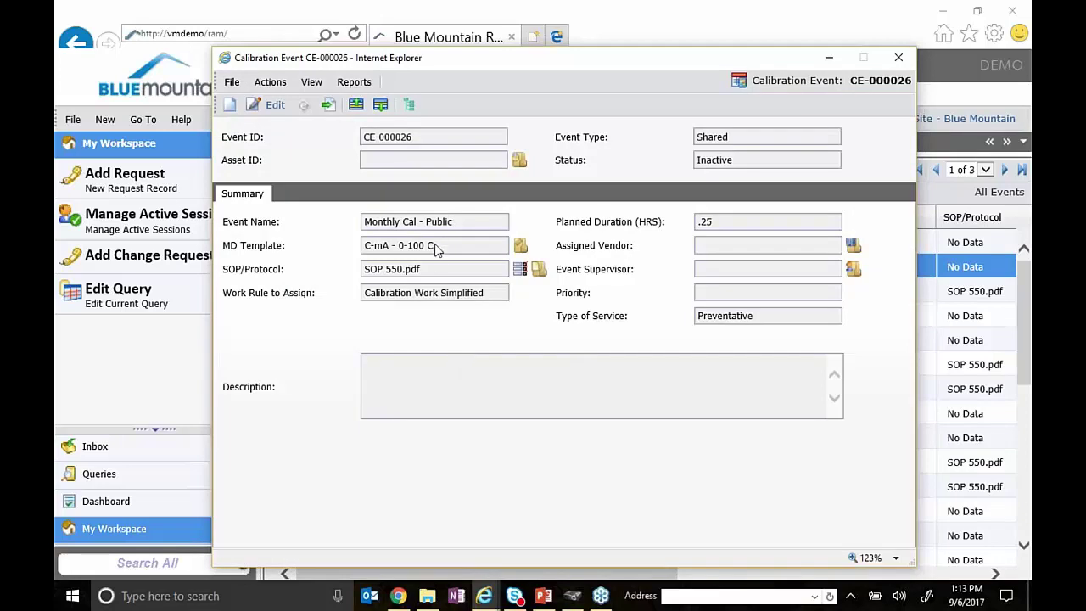
{"action": "left_click_drag", "start_coordinate": [435, 246], "coordinate": [295, 244]}
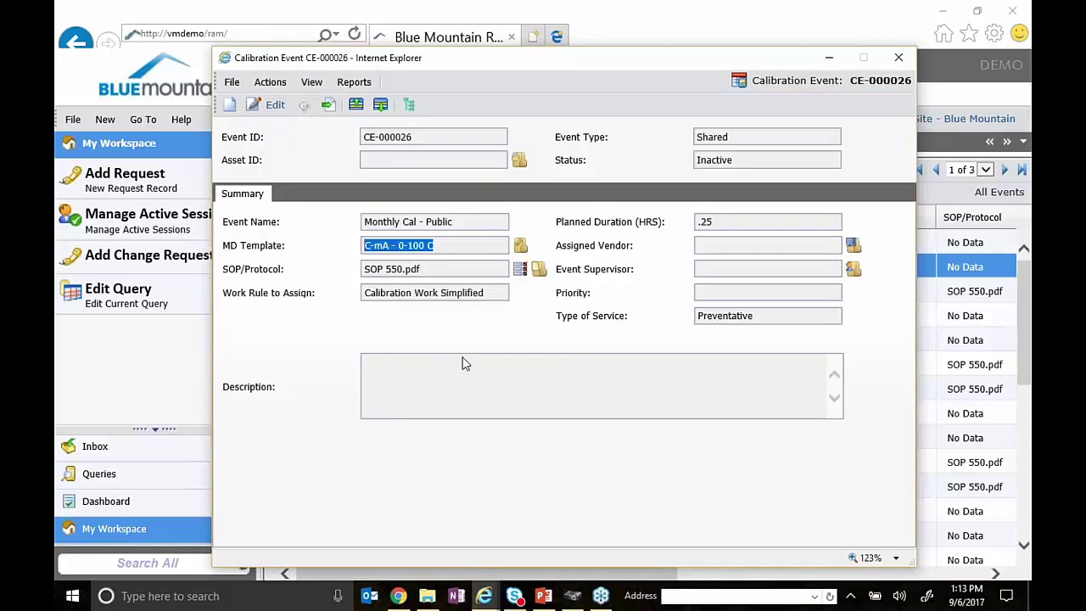
{"action": "double_click", "coordinate": [735, 137]}
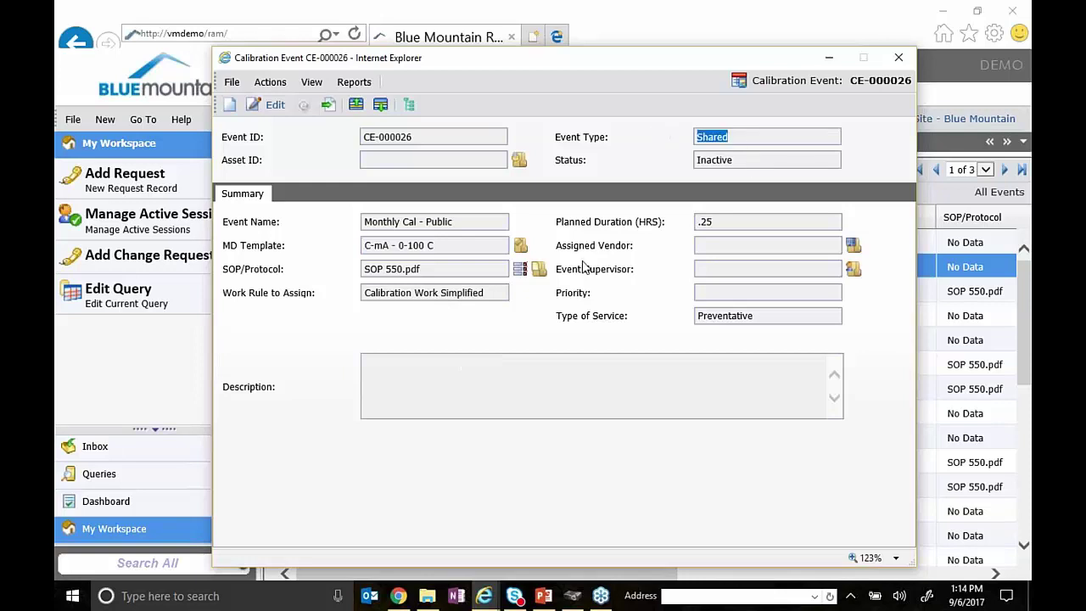
{"action": "left_click_drag", "start_coordinate": [458, 247], "coordinate": [326, 251]}
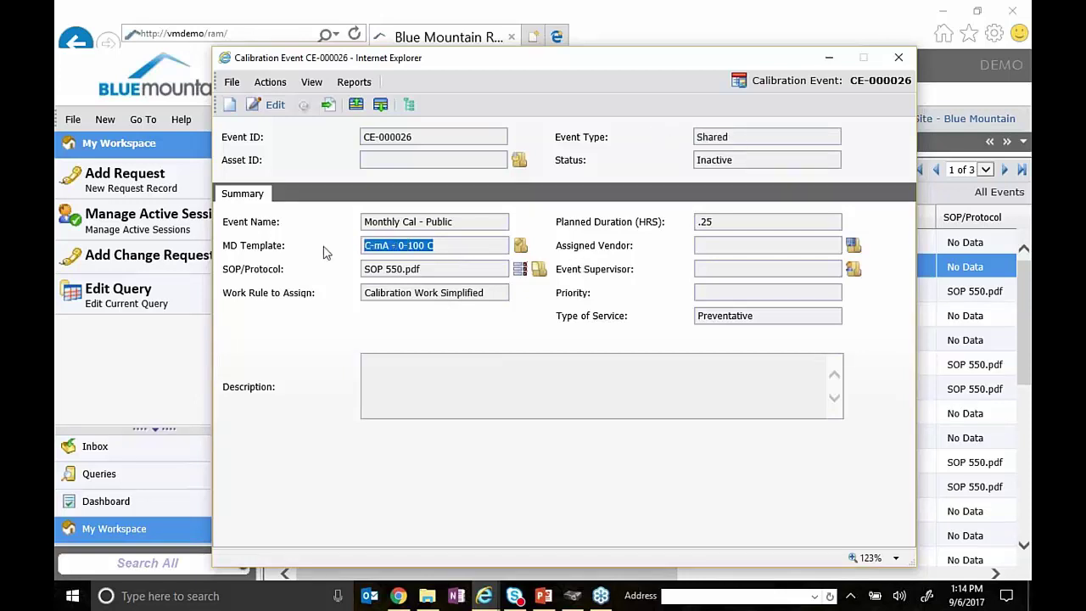
{"action": "left_click", "coordinate": [520, 247]}
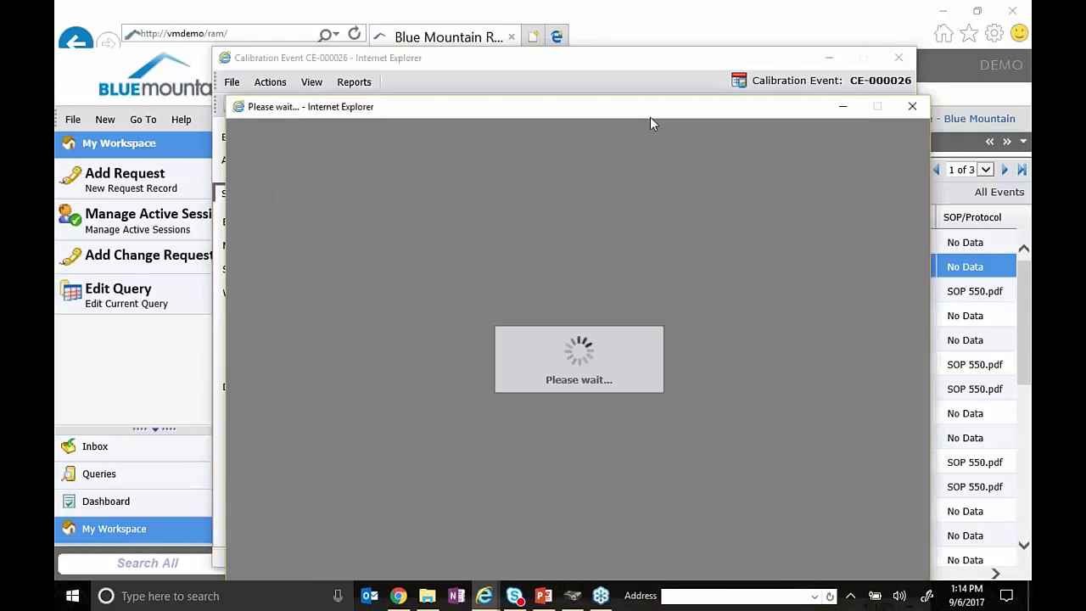
{"action": "left_click", "coordinate": [441, 157]}
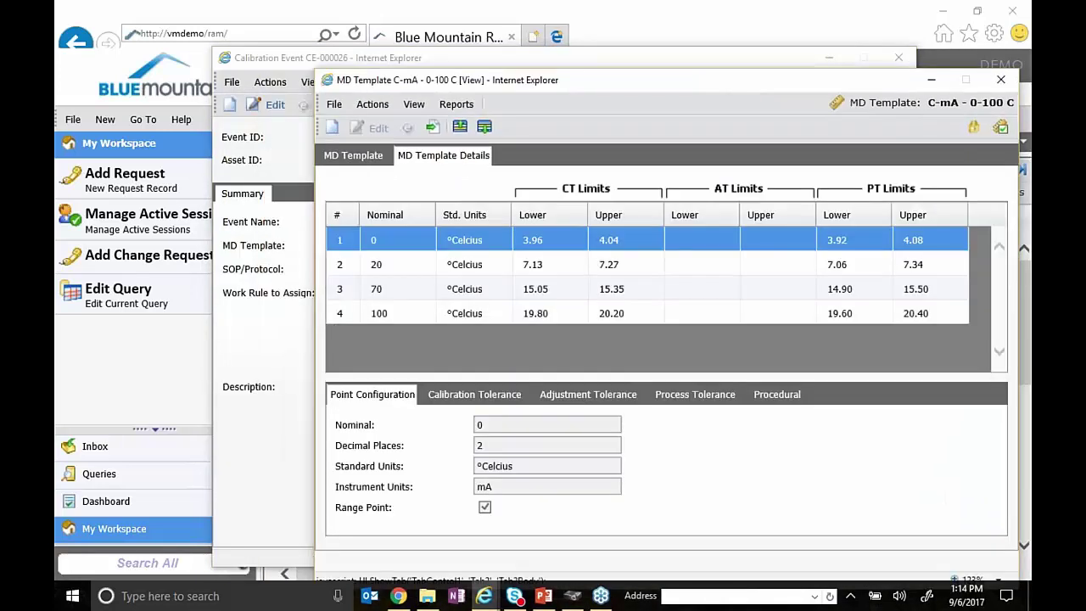
{"action": "left_click", "coordinate": [415, 265]}
{"action": "left_click", "coordinate": [409, 291]}
{"action": "left_click", "coordinate": [407, 314]}
{"action": "left_click", "coordinate": [416, 290]}
{"action": "left_click", "coordinate": [422, 241]}
{"action": "left_click", "coordinate": [417, 264]}
{"action": "left_click", "coordinate": [475, 396]}
{"action": "left_click", "coordinate": [398, 248]}
{"action": "left_click_drag", "start_coordinate": [891, 84], "coordinate": [853, 68]}
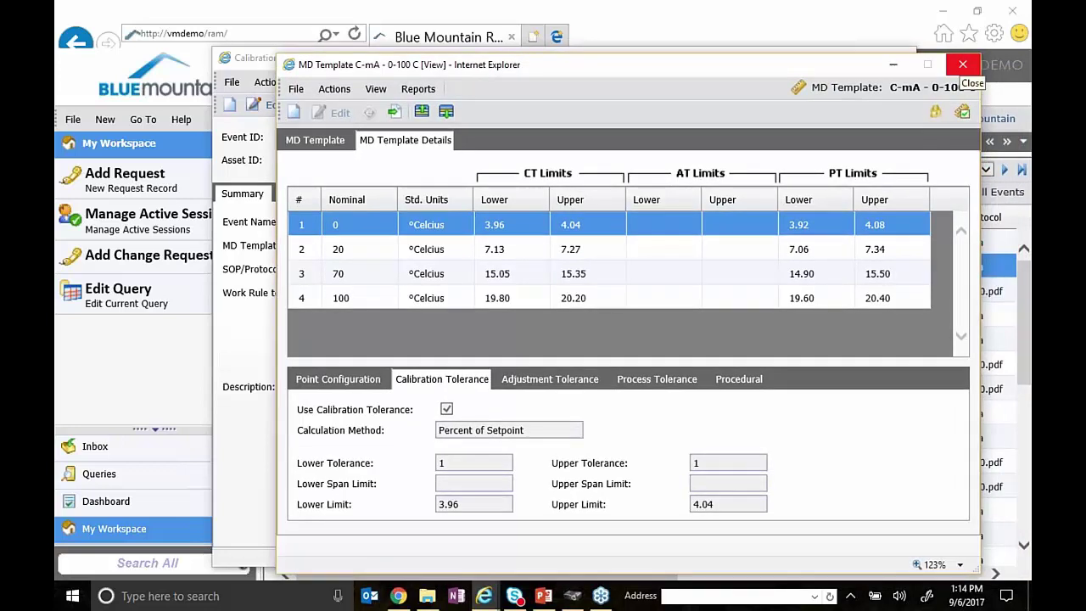
{"action": "left_click", "coordinate": [963, 64]}
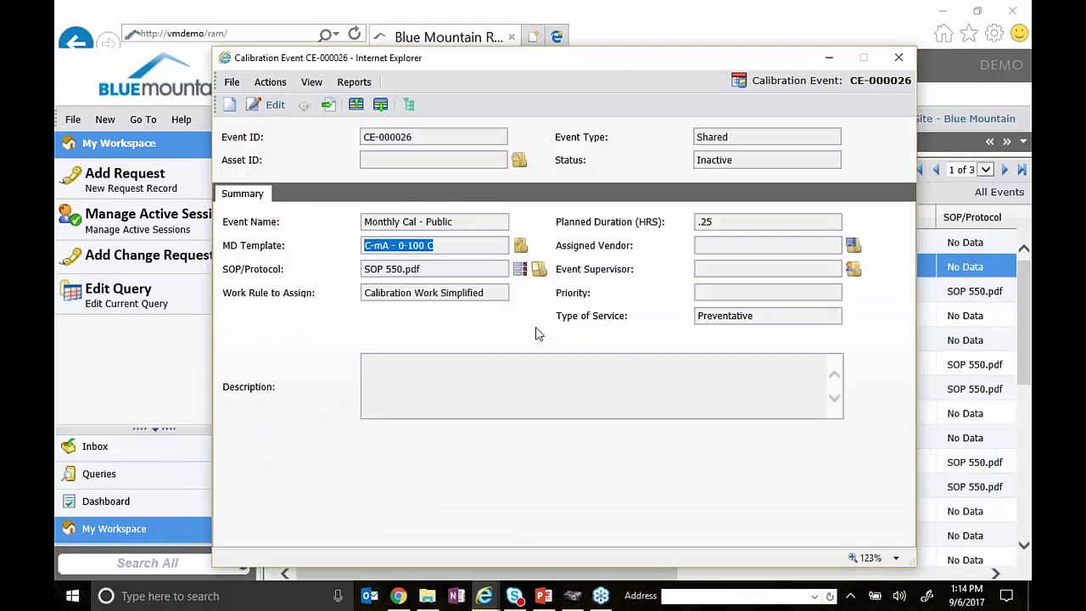
- Review the MD Template value C-mA - 0-100 C and the Description box
{"action": "left_click", "coordinate": [442, 250]}
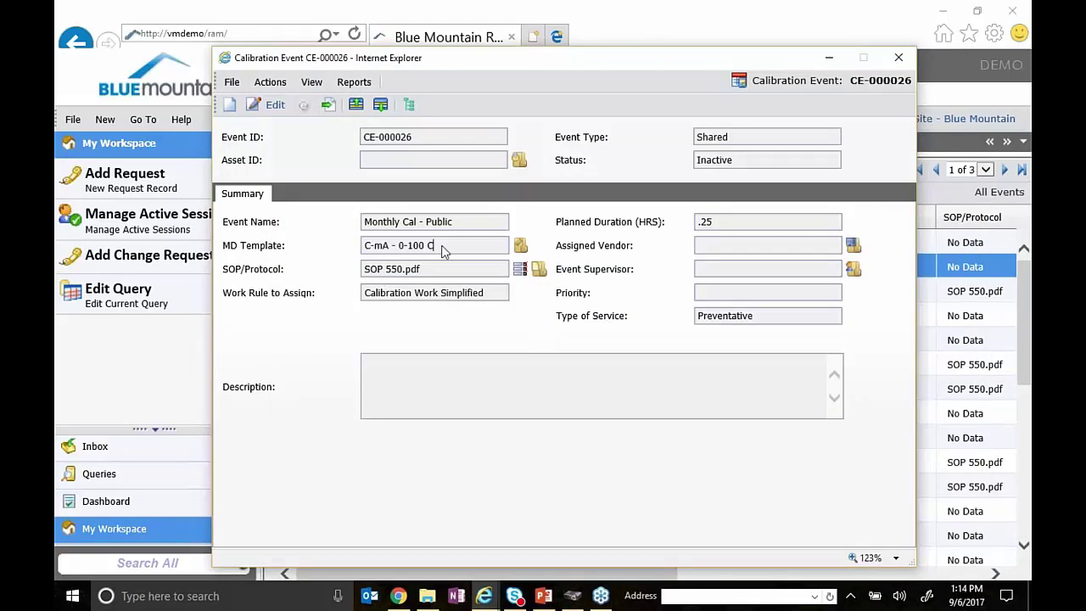
{"action": "left_click_drag", "start_coordinate": [446, 246], "coordinate": [224, 238]}
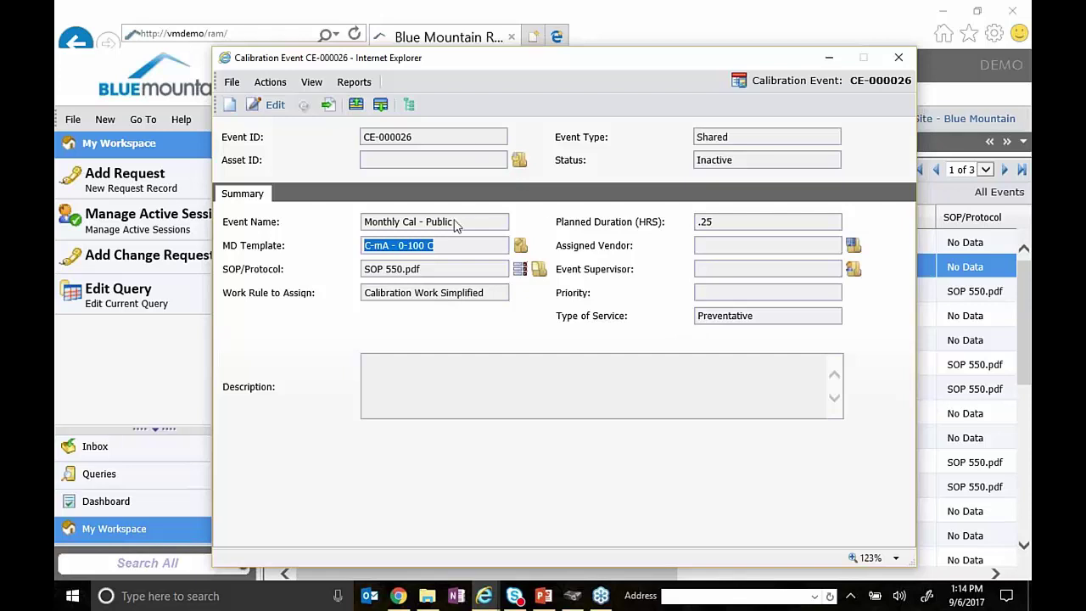
{"action": "left_click", "coordinate": [458, 245]}
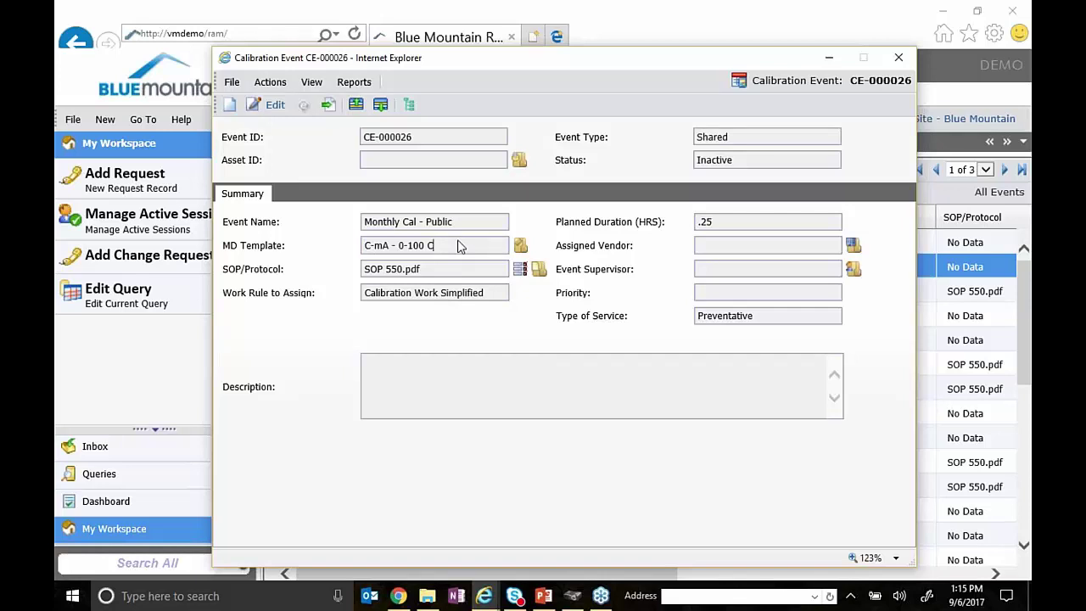
{"action": "left_click_drag", "start_coordinate": [458, 245], "coordinate": [489, 252]}
{"action": "left_click", "coordinate": [377, 246]}
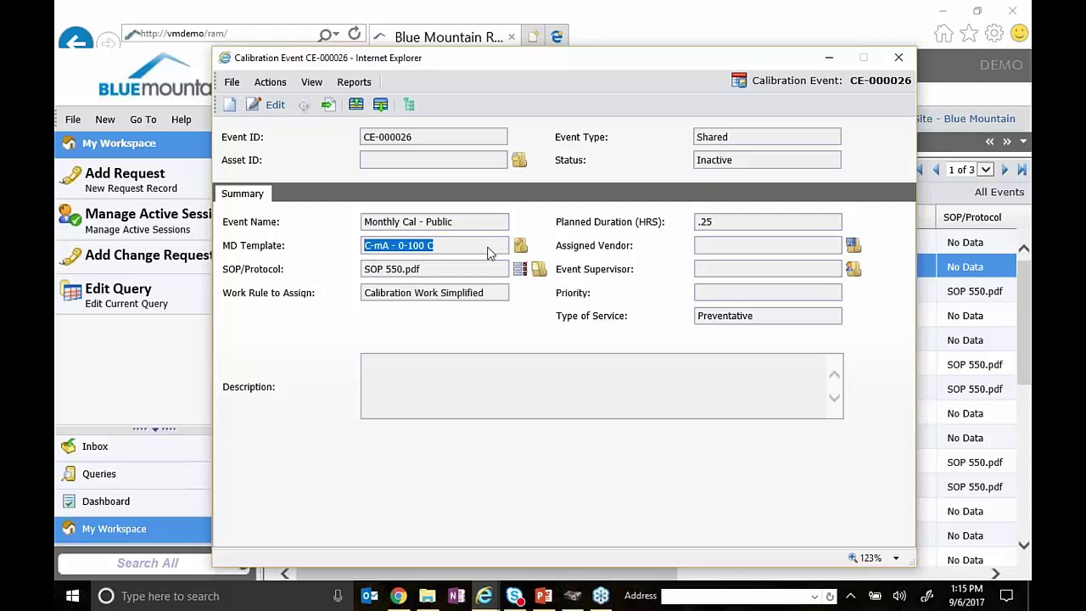
{"action": "left_click", "coordinate": [523, 378]}
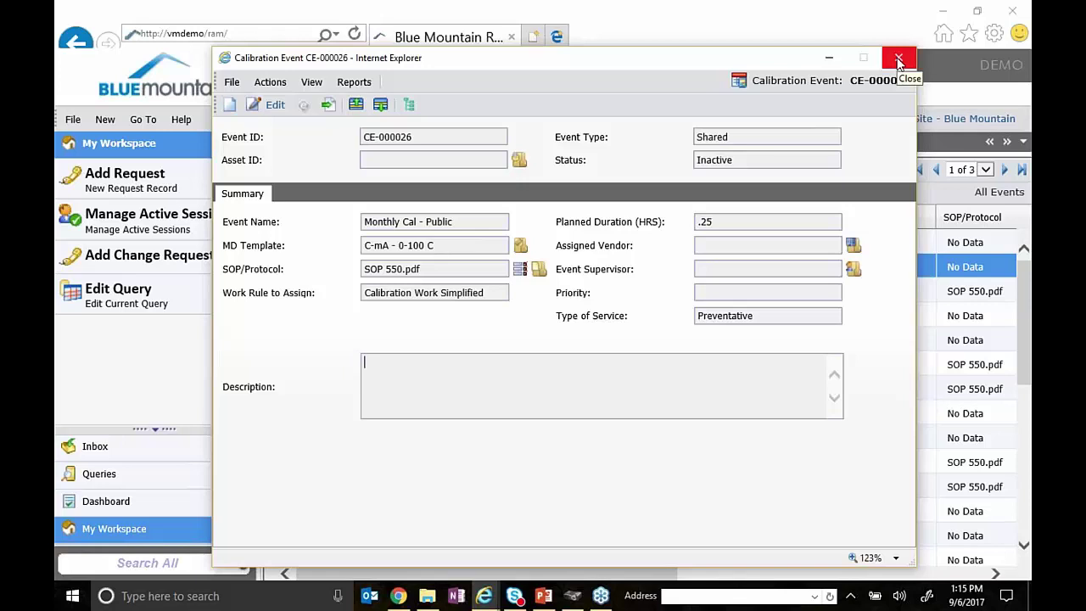
- Close CE-000026 without changes and return to the Asset Event Schedule window
{"action": "left_click", "coordinate": [272, 106]}
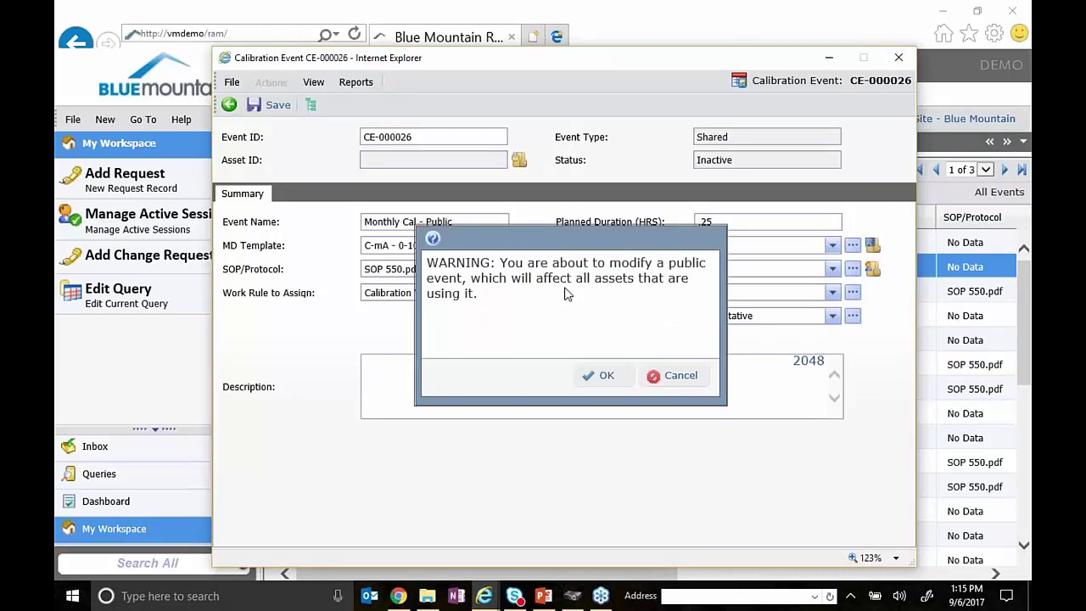
{"action": "left_click", "coordinate": [696, 386]}
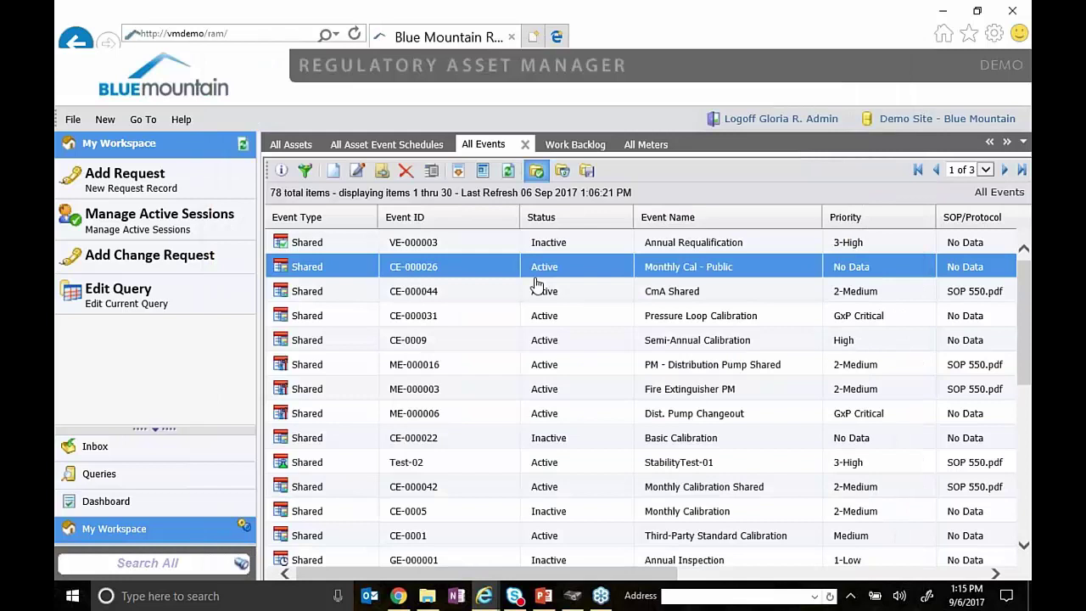
{"action": "mouse_move", "coordinate": [514, 576]}
{"action": "left_click", "coordinate": [620, 532]}
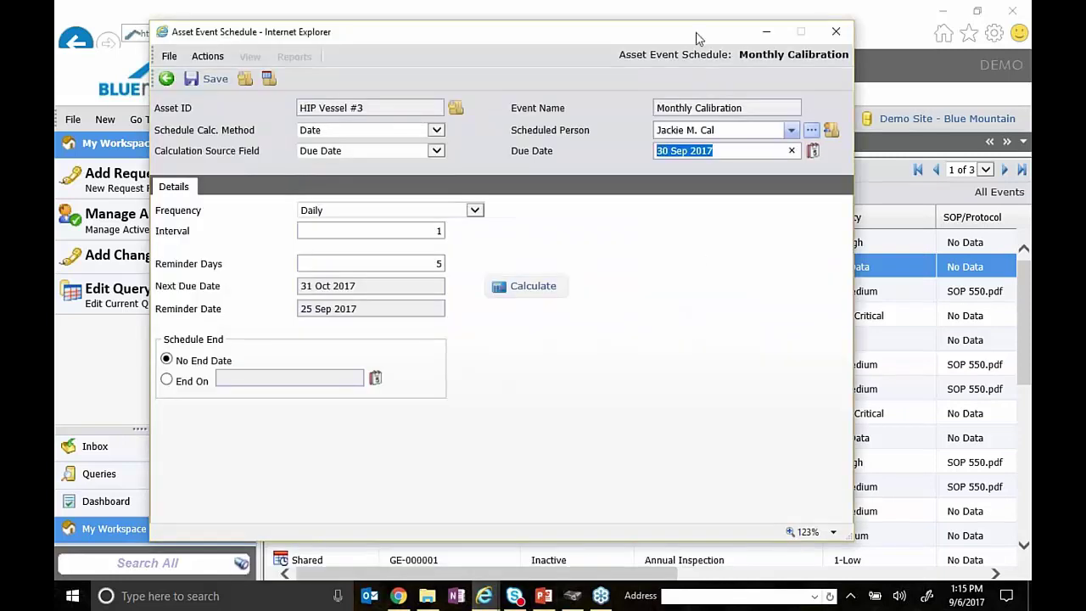
- Check the 30 Sep 2017 Due Date and recalculate so Next Due Date reads 01 Oct 2017
{"action": "mouse_move", "coordinate": [693, 37]}
{"action": "left_mouse_down"}
{"action": "mouse_move", "coordinate": [691, 21]}
{"action": "mouse_move", "coordinate": [713, 36]}
{"action": "left_mouse_up"}
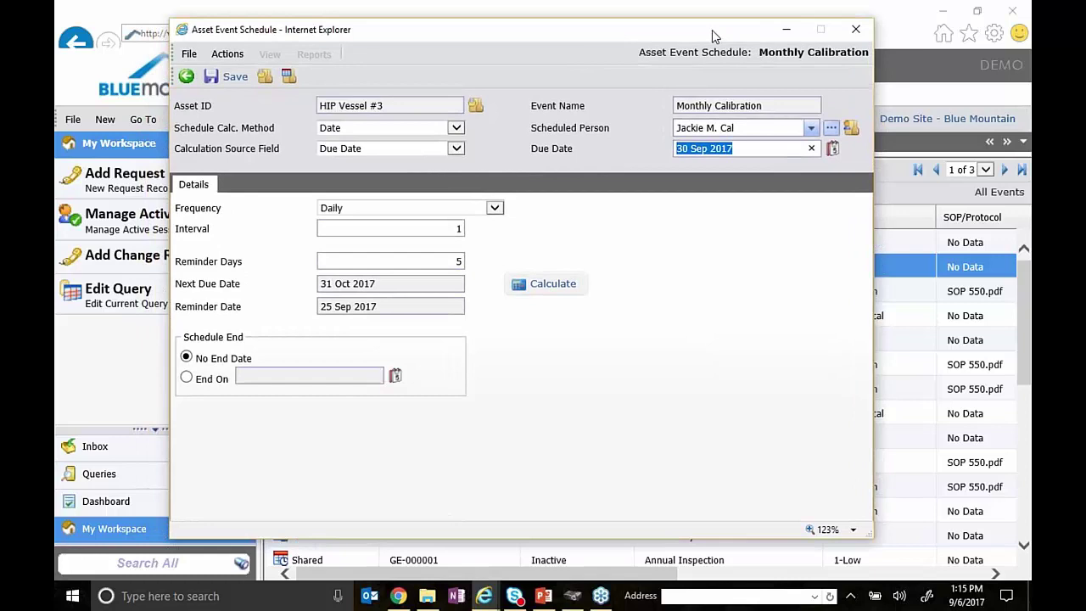
{"action": "left_click", "coordinate": [732, 198]}
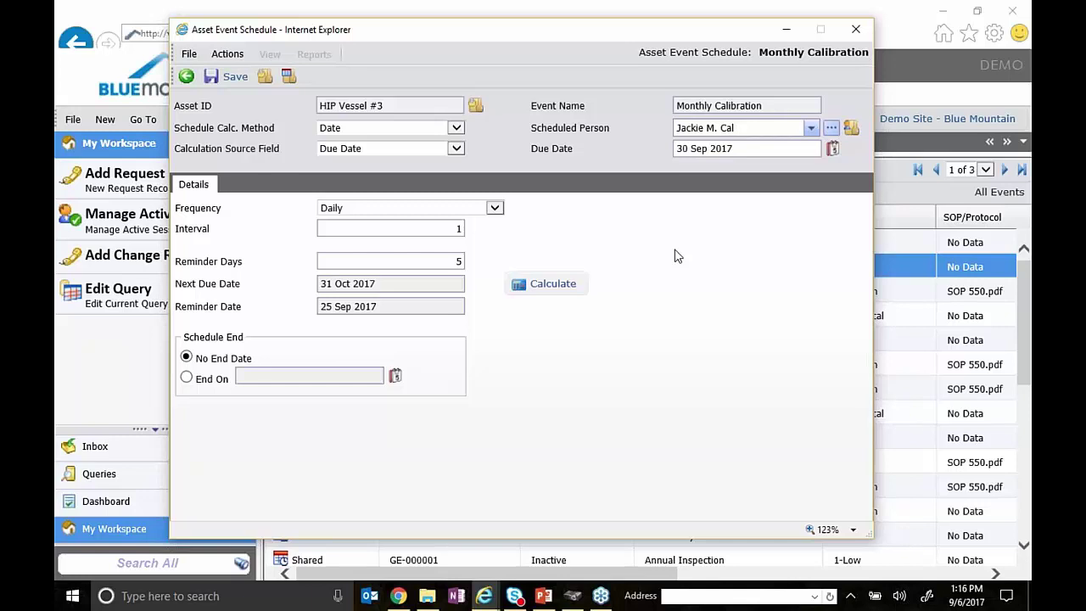
{"action": "left_click_drag", "start_coordinate": [740, 151], "coordinate": [598, 151]}
{"action": "left_click", "coordinate": [631, 153]}
{"action": "left_click_drag", "start_coordinate": [767, 152], "coordinate": [532, 136]}
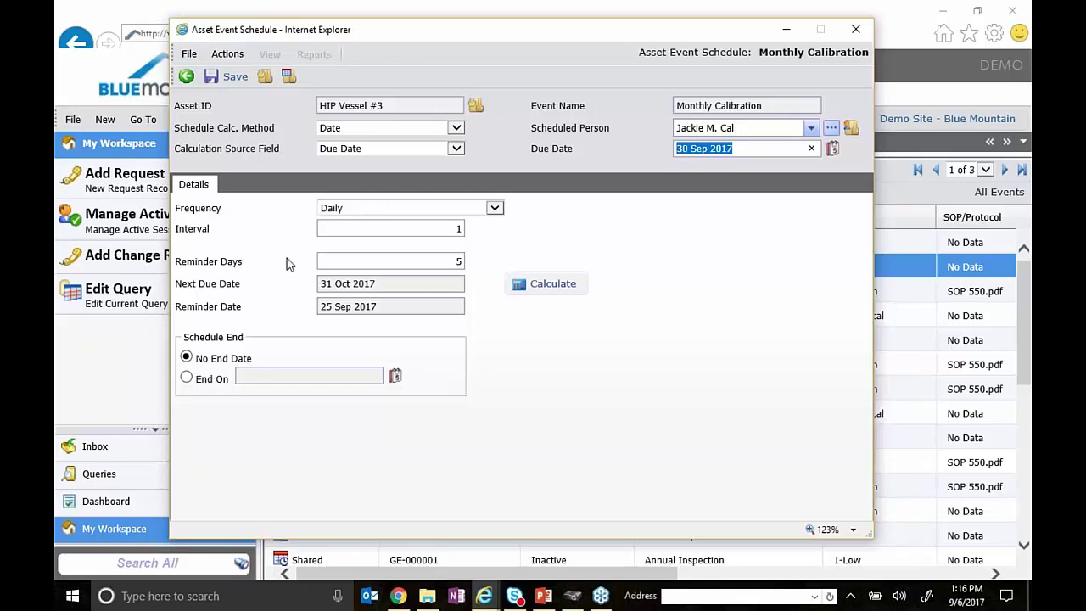
{"action": "left_click", "coordinate": [405, 263]}
{"action": "left_click", "coordinate": [531, 287]}
- Review the Next Due Date 01 Oct 2017 and Reminder Date, then switch Schedule End to End On
{"action": "left_click", "coordinate": [405, 315]}
{"action": "left_click", "coordinate": [413, 285]}
{"action": "left_click_drag", "start_coordinate": [413, 285], "coordinate": [289, 286]}
{"action": "left_click", "coordinate": [399, 310]}
{"action": "left_click_drag", "start_coordinate": [400, 284], "coordinate": [312, 286]}
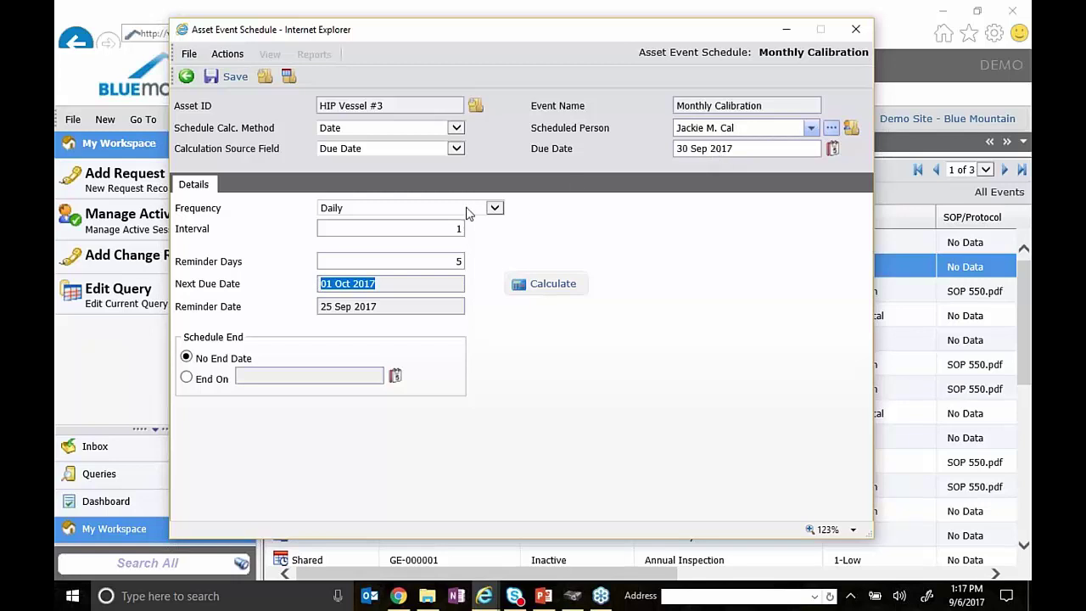
{"action": "left_click", "coordinate": [454, 229]}
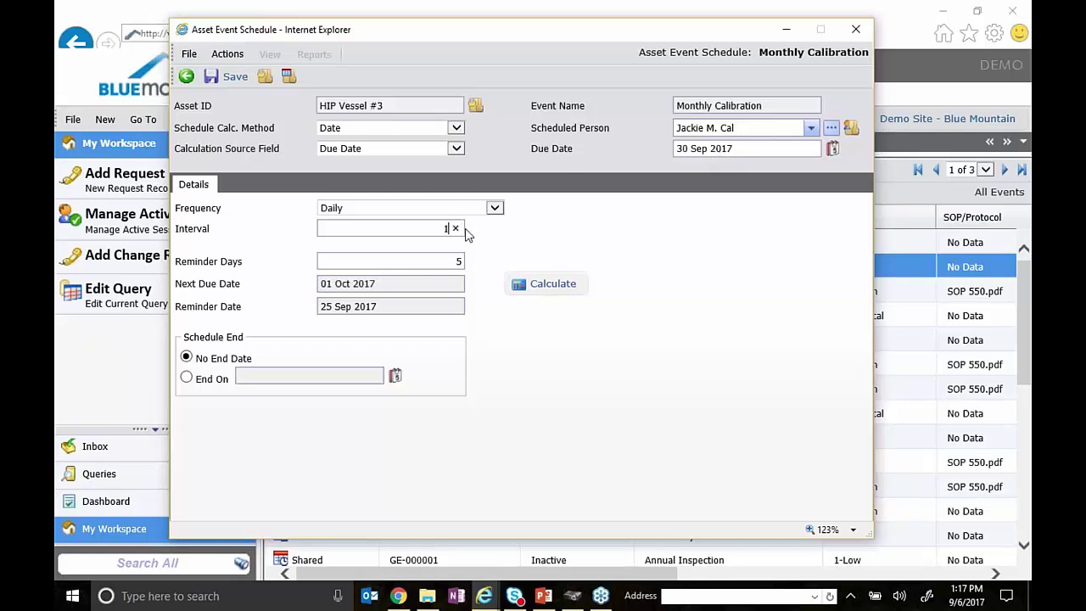
{"action": "left_click", "coordinate": [386, 288]}
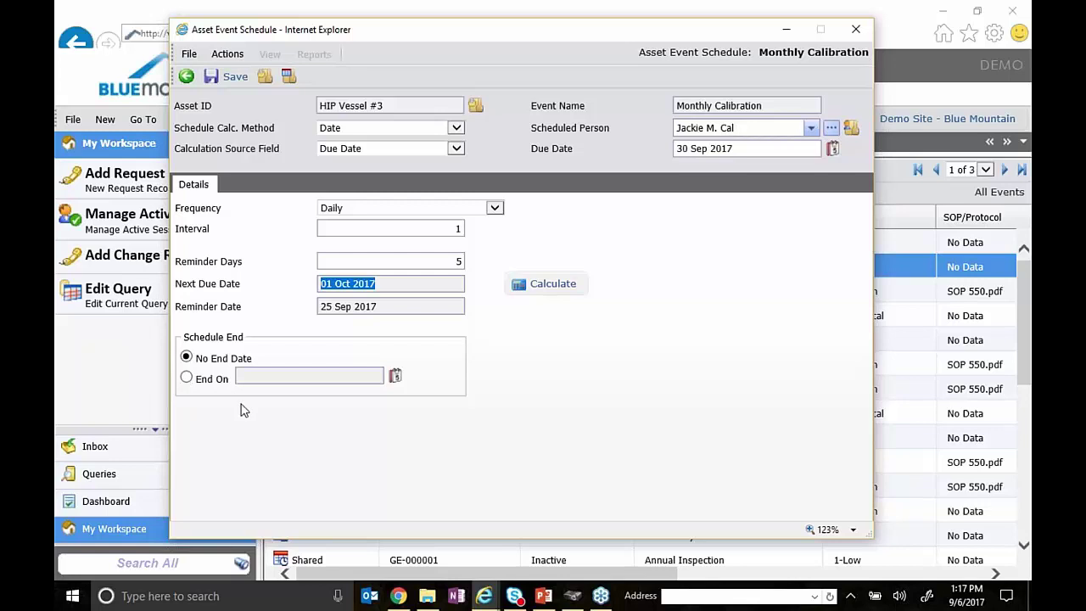
{"action": "left_click", "coordinate": [186, 379]}
{"action": "left_click", "coordinate": [360, 378]}
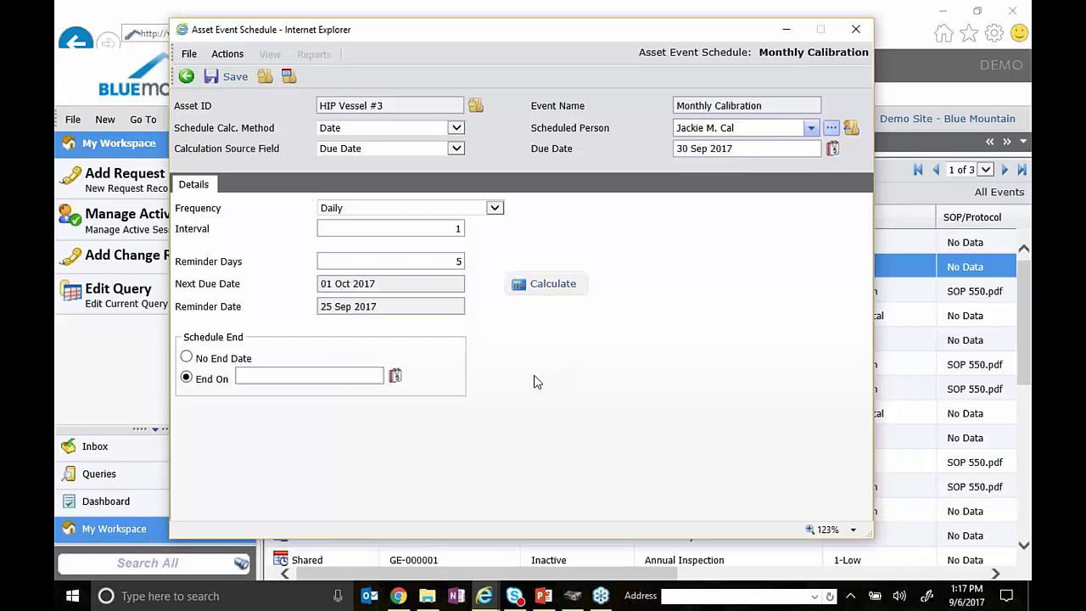
{"action": "left_click", "coordinate": [187, 357]}
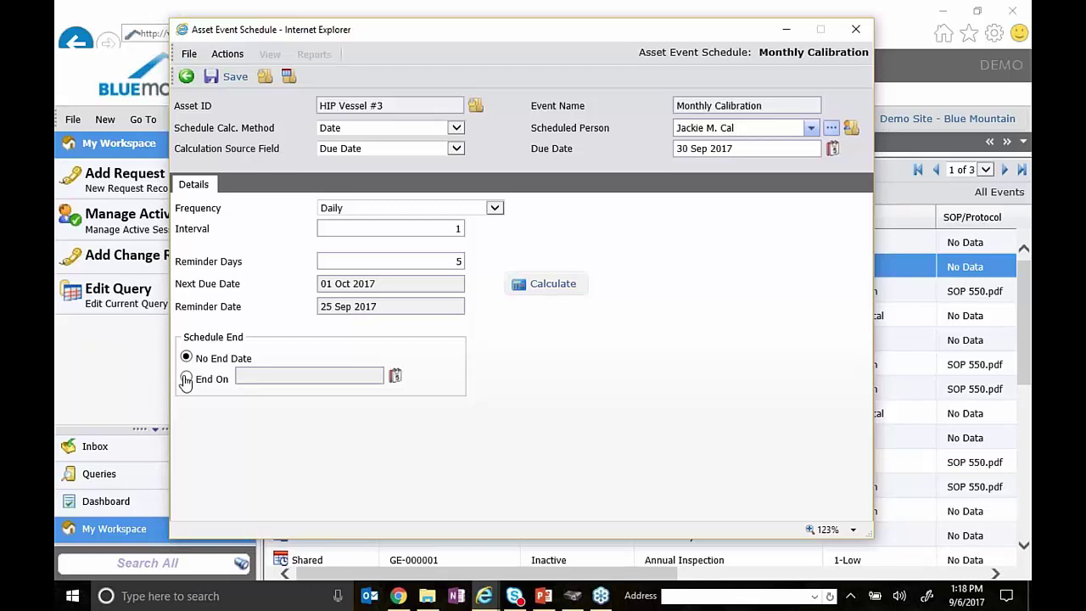
{"action": "left_click", "coordinate": [186, 379]}
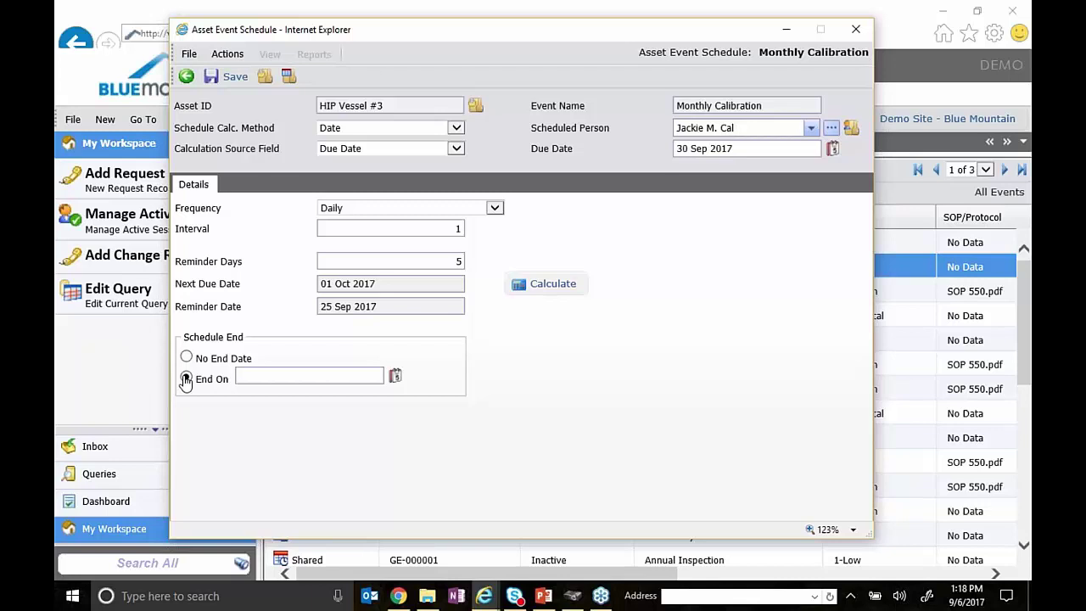
{"action": "left_click", "coordinate": [185, 379]}
- Preview a Daily schedule every 3 days with no end date (next due 03 Oct 2017), then choose Monthly
{"action": "left_click", "coordinate": [185, 358]}
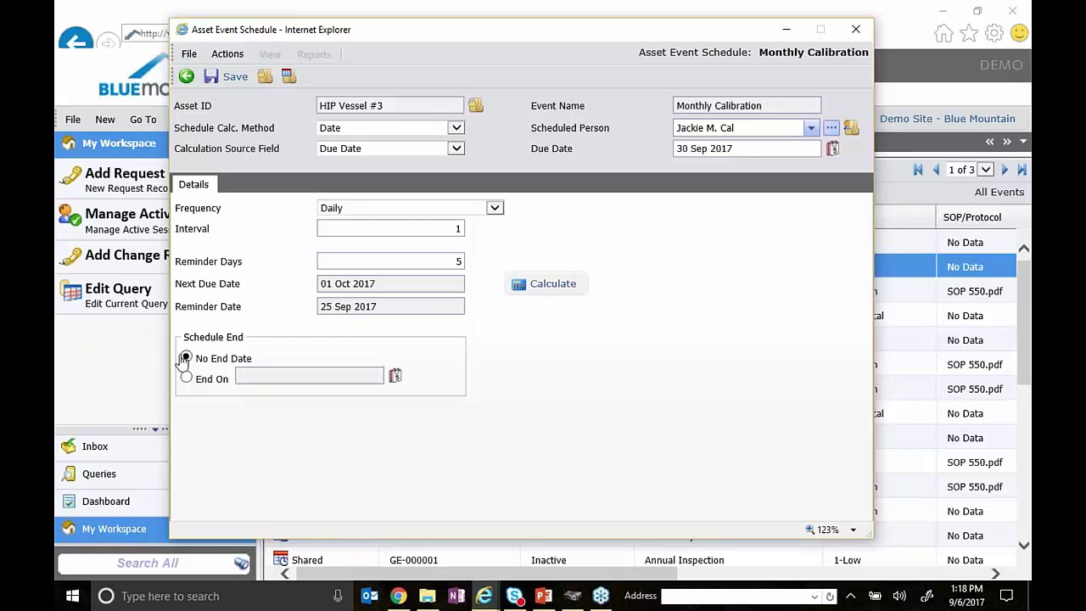
{"action": "left_click", "coordinate": [496, 209]}
{"action": "left_click", "coordinate": [499, 211]}
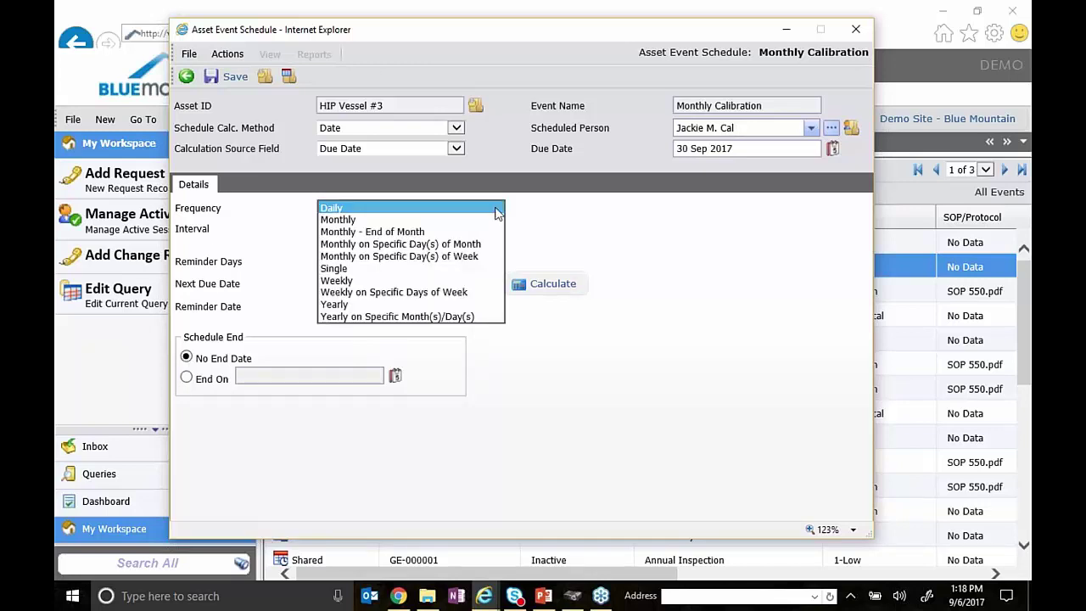
{"action": "left_click", "coordinate": [497, 212]}
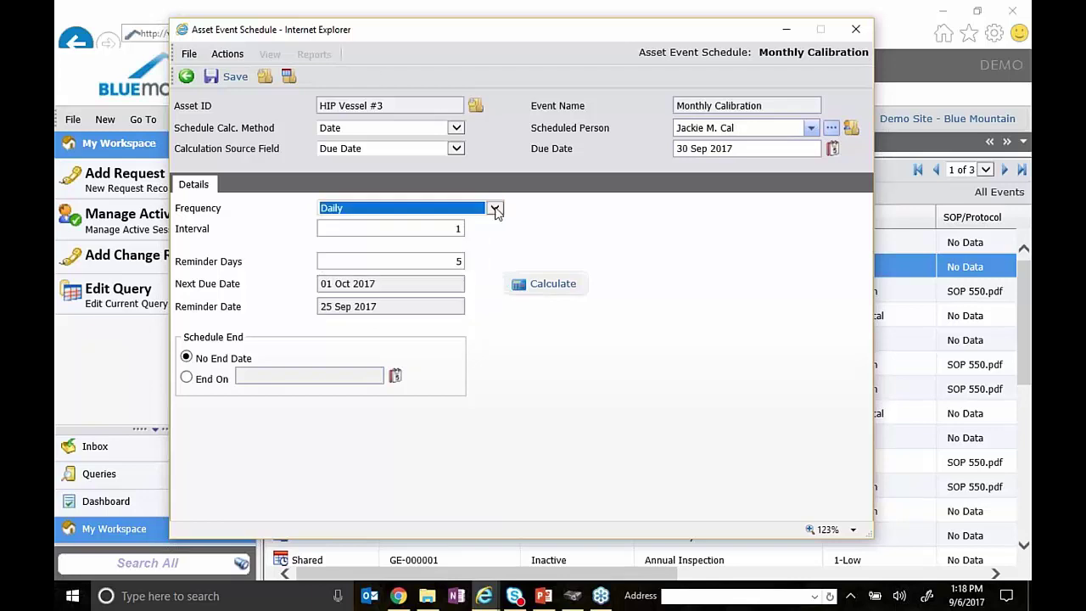
{"action": "left_click", "coordinate": [456, 230]}
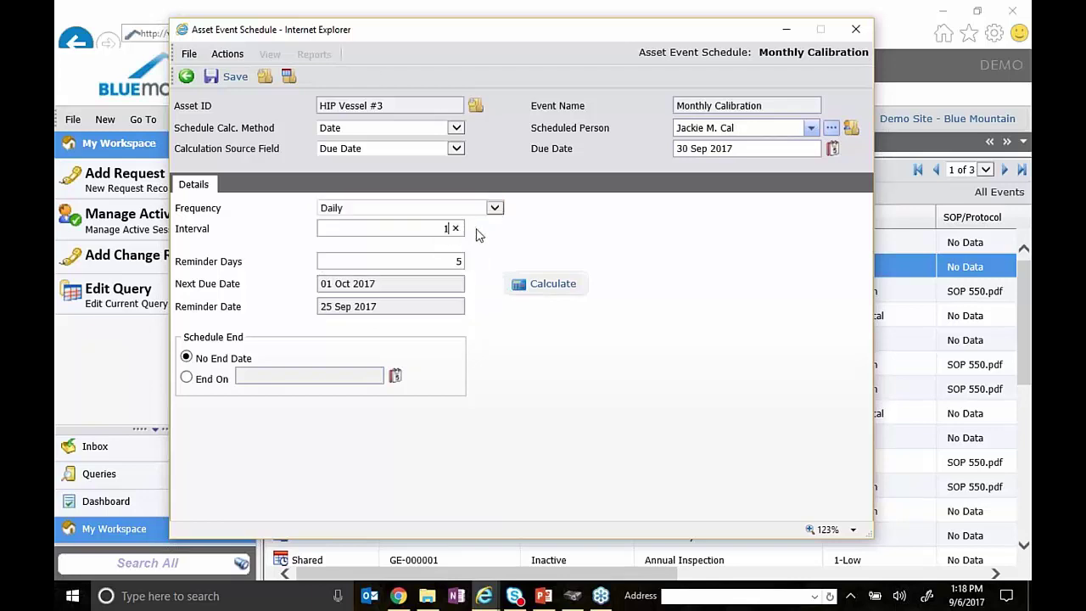
{"action": "key", "text": "BackSpace"}
{"action": "type", "text": "3"}
{"action": "left_click", "coordinate": [490, 235]}
{"action": "left_click", "coordinate": [518, 284]}
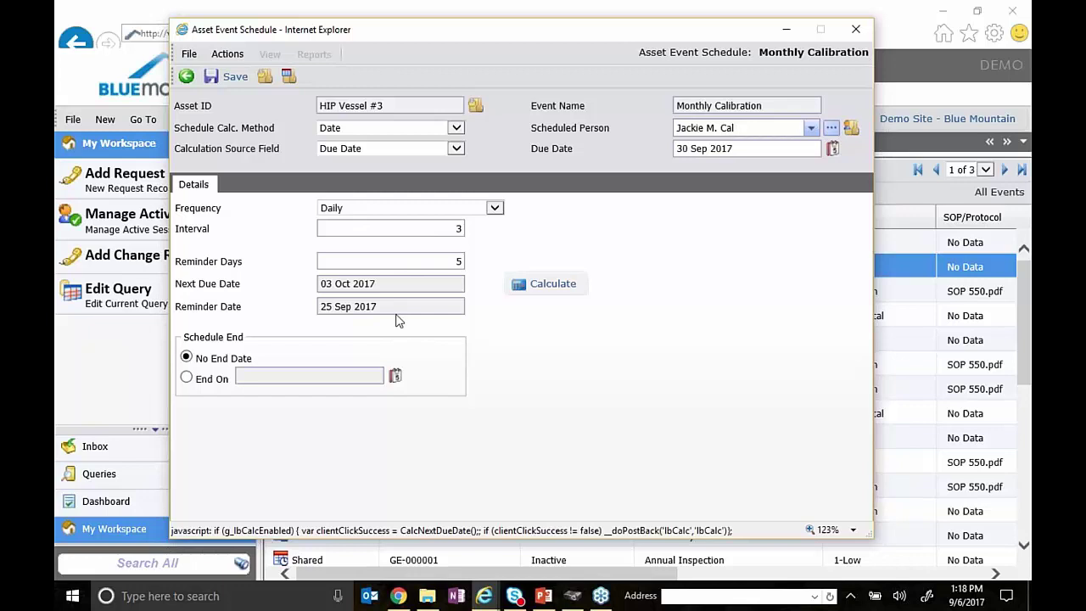
{"action": "left_click", "coordinate": [495, 210]}
{"action": "left_click", "coordinate": [480, 219]}
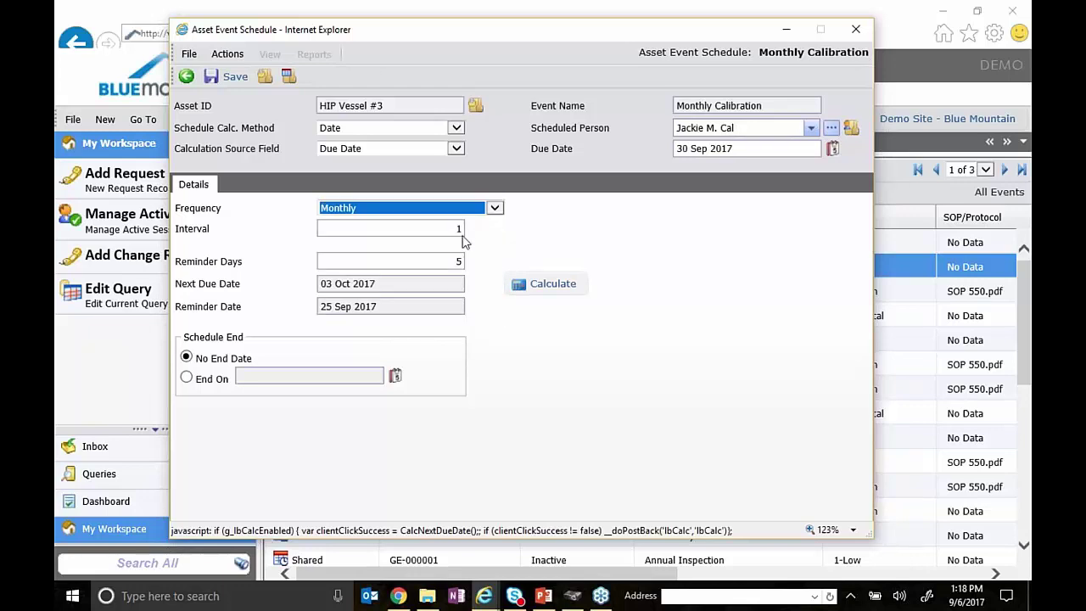
- Set the Monthly interval to 3 and recalculate the next due date
{"action": "double_click", "coordinate": [447, 229]}
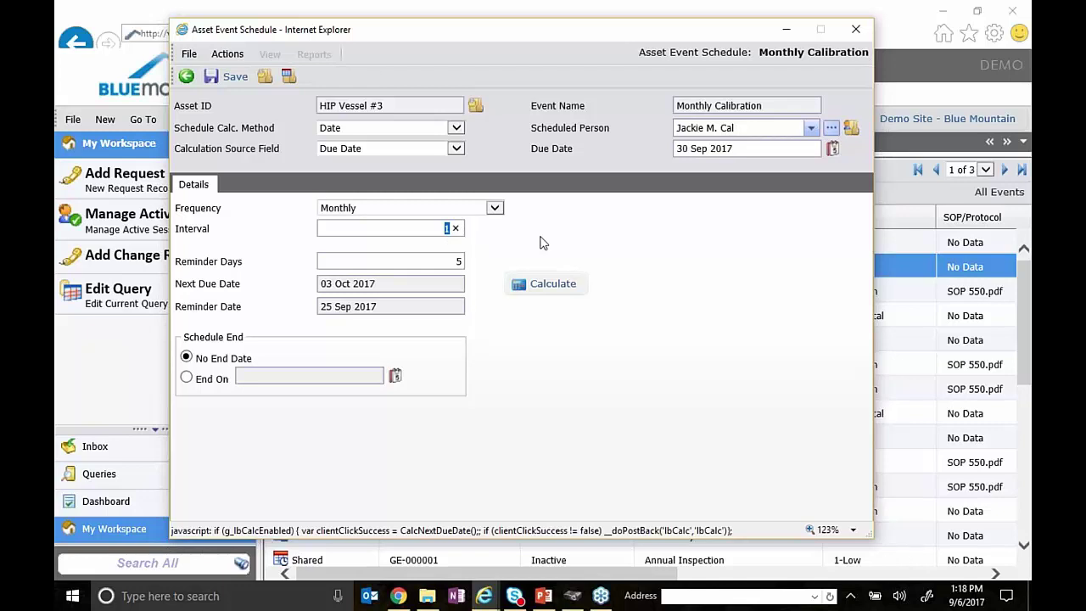
{"action": "type", "text": "3"}
{"action": "left_click", "coordinate": [552, 284]}
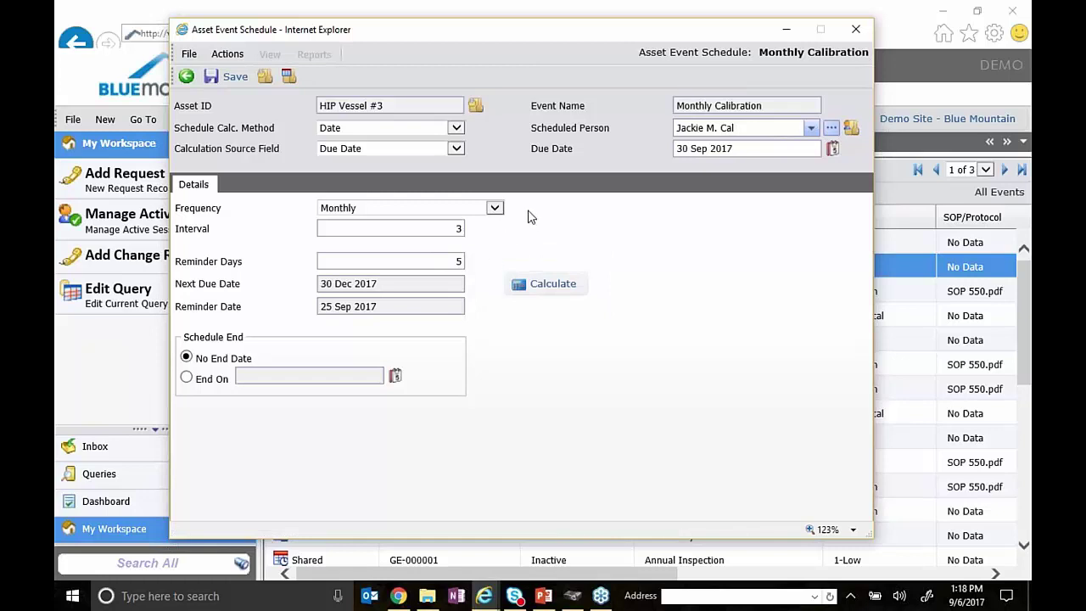
{"action": "left_click", "coordinate": [386, 289]}
{"action": "key", "text": "ctrl+a"}
- Preview Monthly - End of Month (next due 31 Oct 2017), then switch to Monthly on Specific Day(s) of Month
{"action": "left_click", "coordinate": [495, 209]}
{"action": "left_click", "coordinate": [476, 222]}
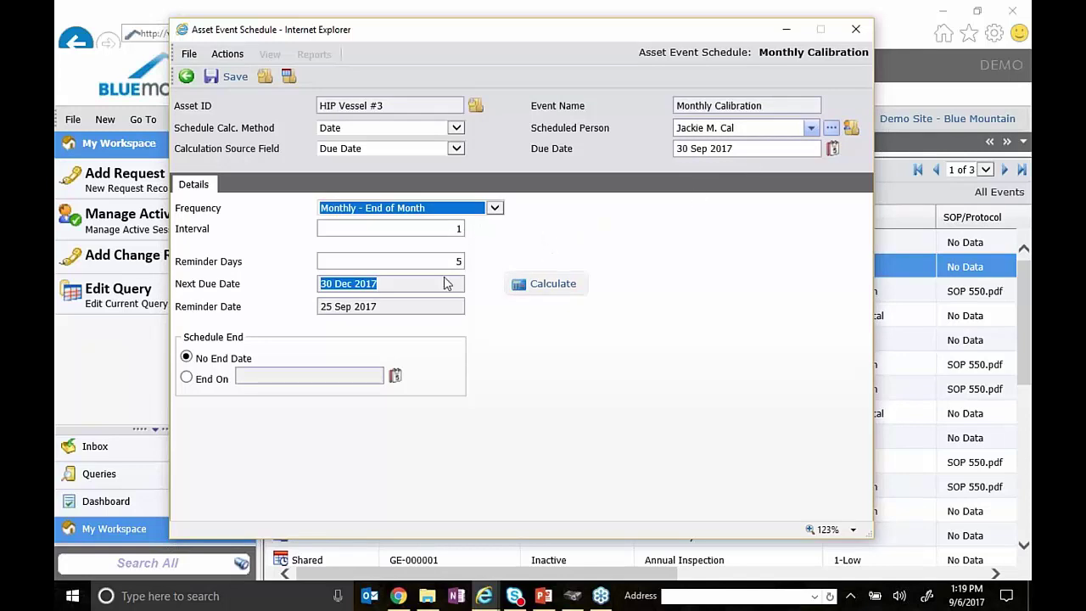
{"action": "left_click", "coordinate": [562, 286]}
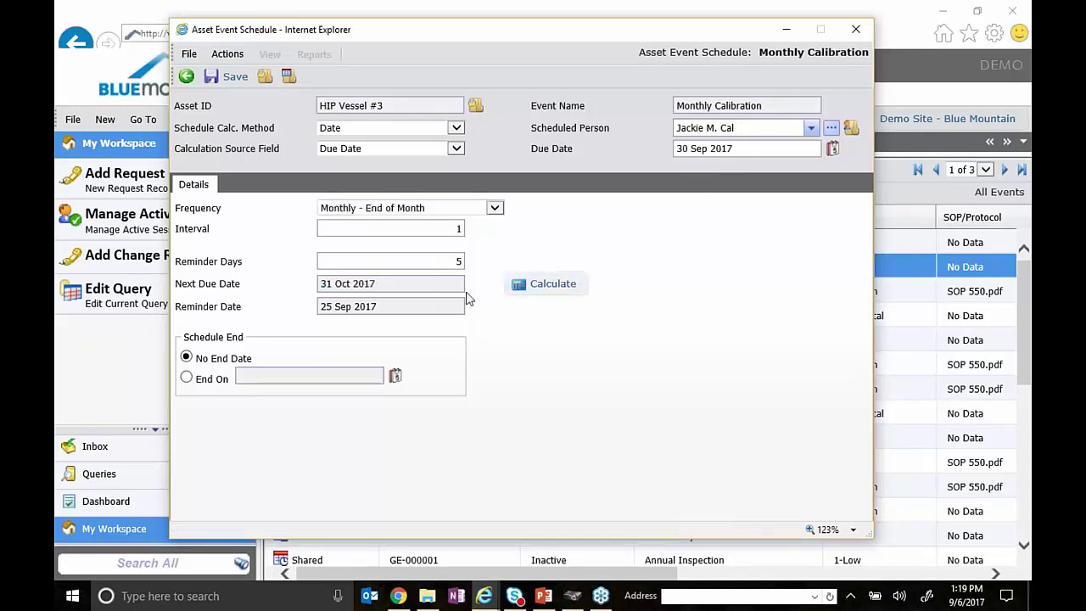
{"action": "left_click_drag", "start_coordinate": [396, 286], "coordinate": [177, 287]}
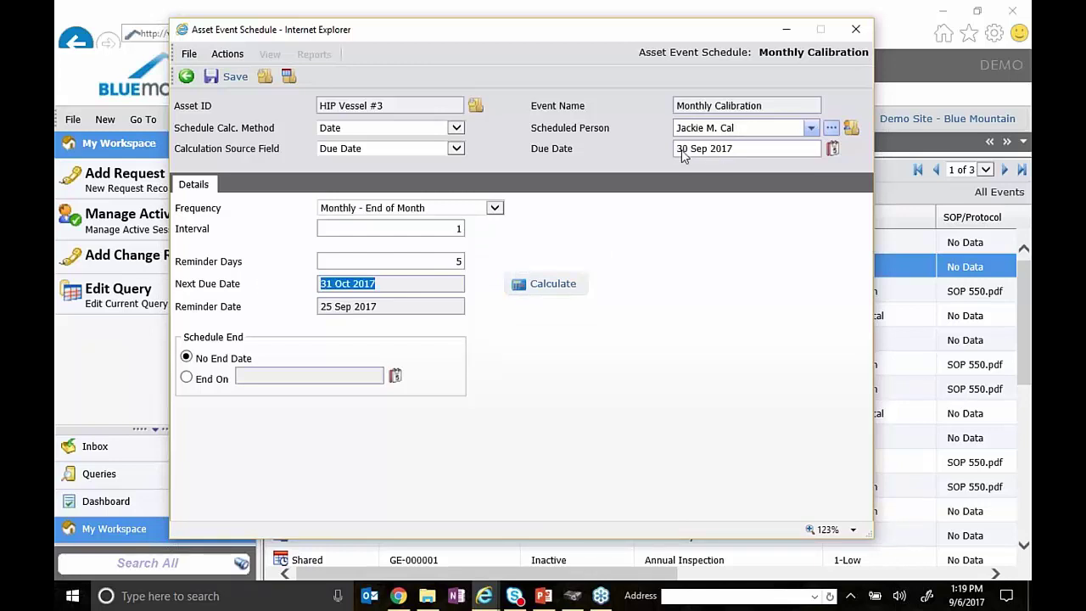
{"action": "left_click", "coordinate": [496, 211]}
{"action": "left_click", "coordinate": [475, 217]}
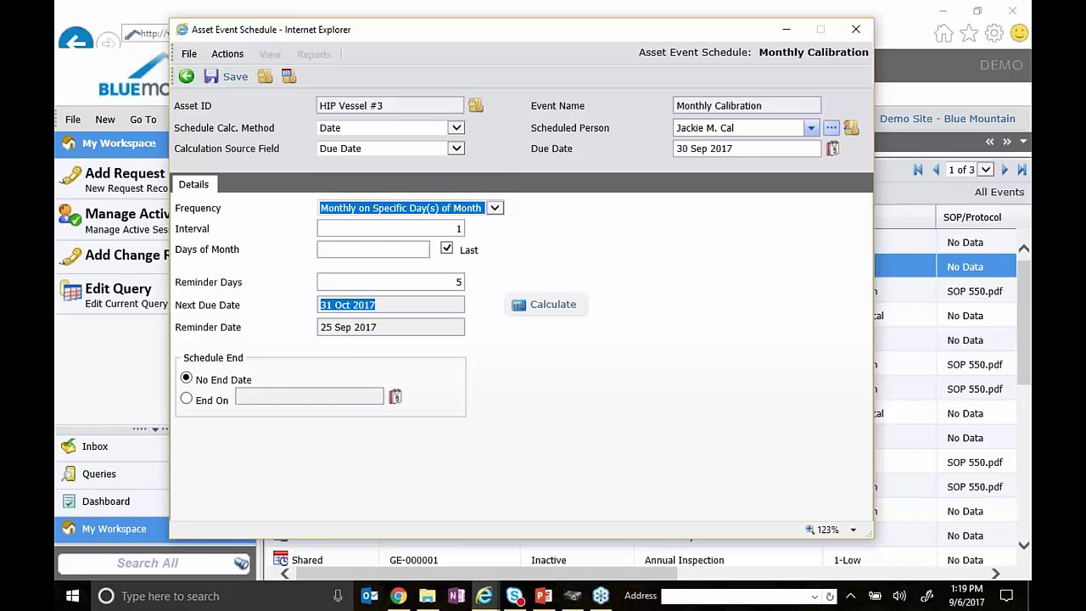
- Keep interval 1 and enter days 4;17, calculating a next due date of 04 Oct 2017
{"action": "left_click", "coordinate": [454, 231]}
{"action": "left_click", "coordinate": [610, 248]}
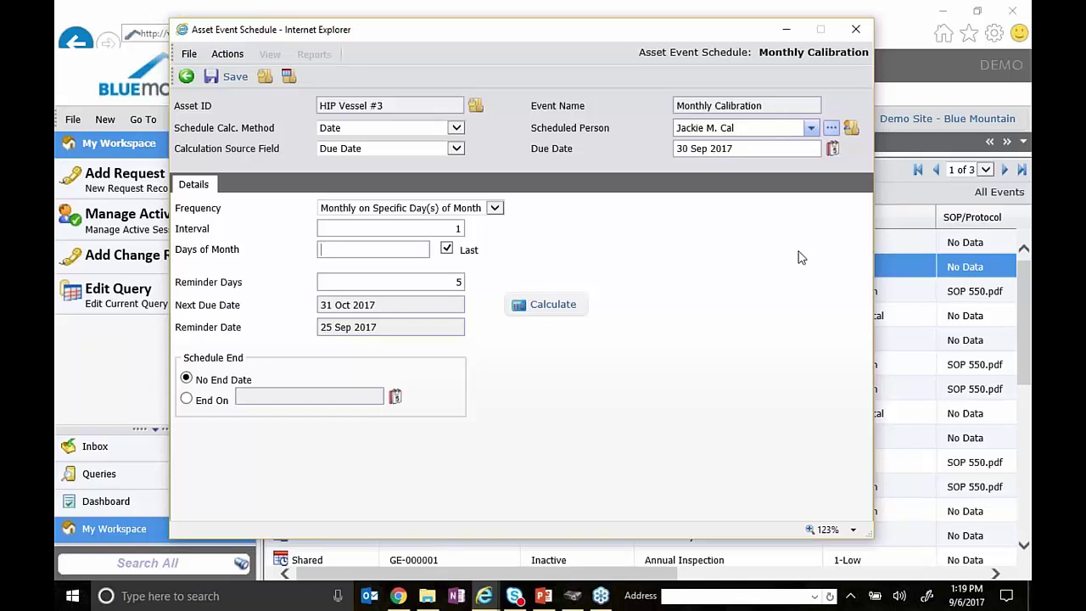
{"action": "type", "text": "4;17"}
{"action": "left_click", "coordinate": [563, 310]}
{"action": "left_click_drag", "start_coordinate": [376, 309], "coordinate": [308, 308]}
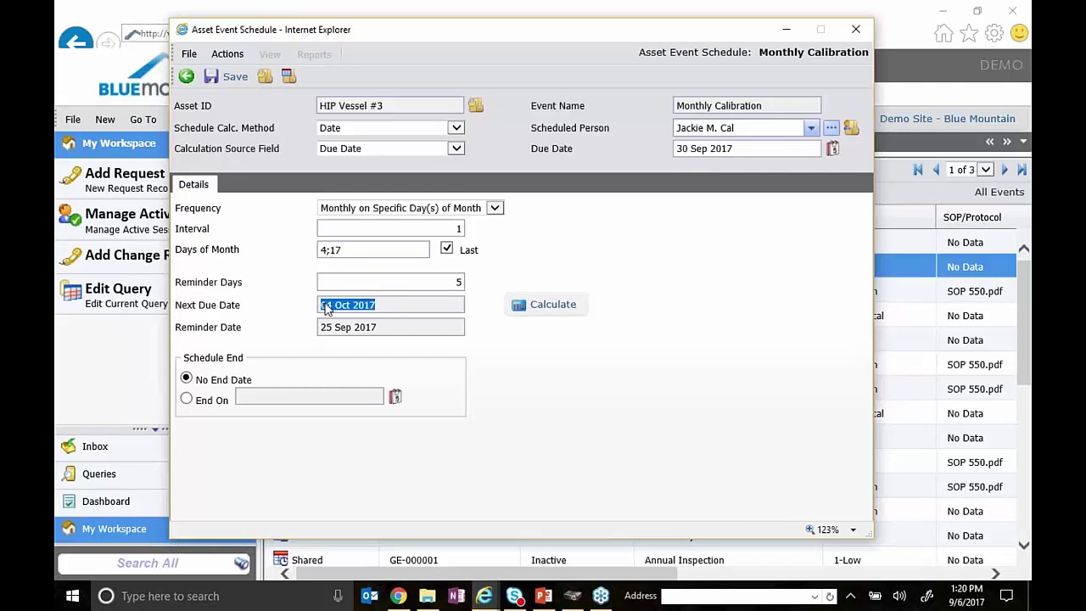
- Clear the 4;17 Days of Month entry again
{"action": "left_click_drag", "start_coordinate": [351, 252], "coordinate": [330, 256]}
{"action": "left_click", "coordinate": [344, 252]}
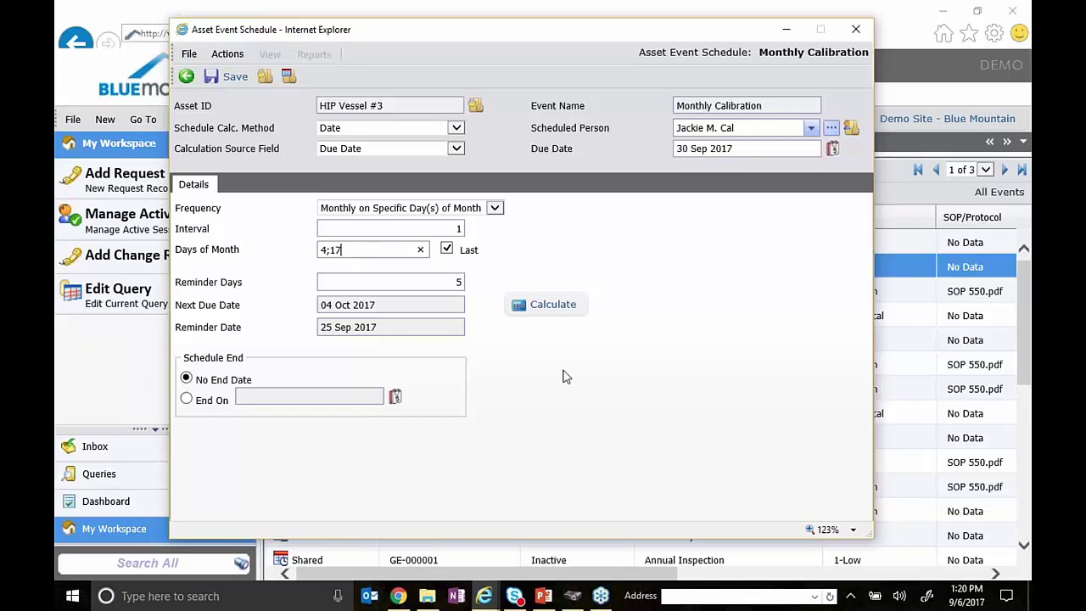
{"action": "key", "text": "BackSpace"}
{"action": "key", "text": "BackSpace"}
{"action": "key", "text": "BackSpace"}
{"action": "key", "text": "BackSpace"}
- Switch to Monthly on Specific Day(s) of Week on the first Tuesday and preview the due date
{"action": "left_click", "coordinate": [493, 209]}
{"action": "left_click", "coordinate": [475, 220]}
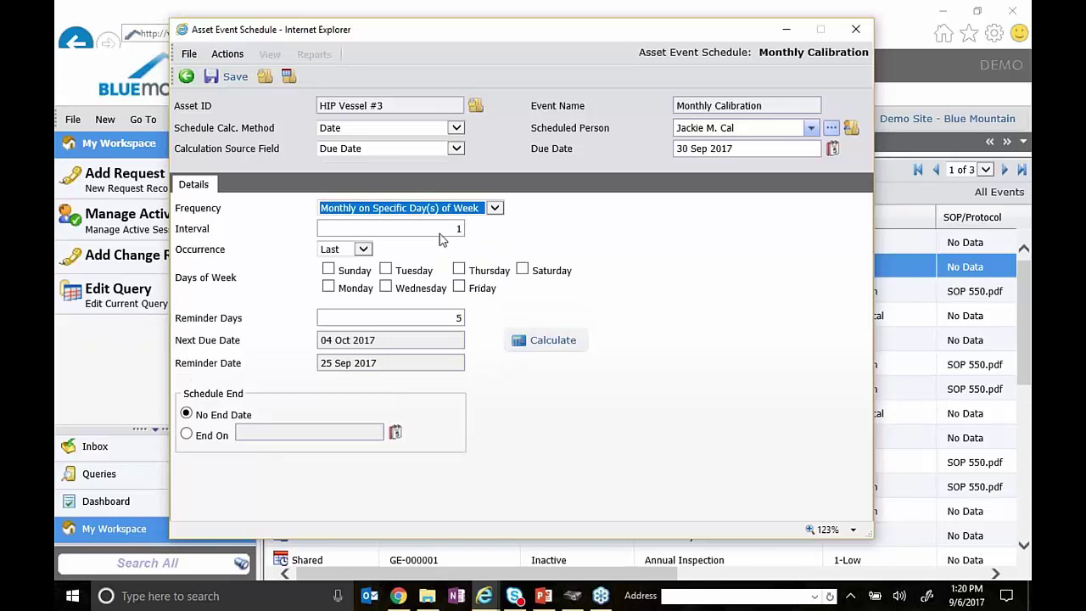
{"action": "left_click", "coordinate": [365, 251]}
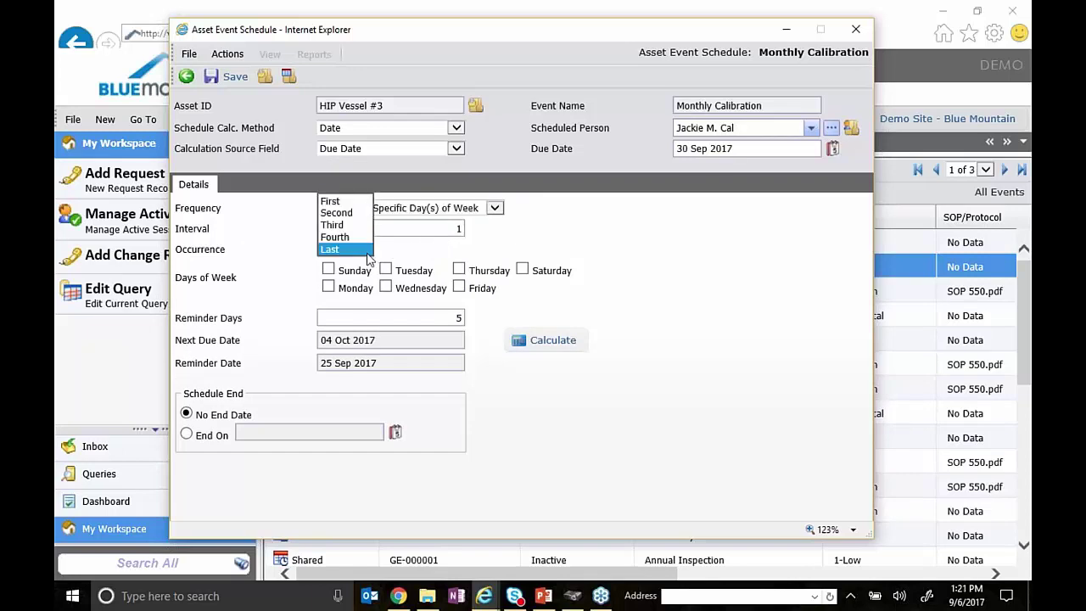
{"action": "left_click", "coordinate": [367, 253]}
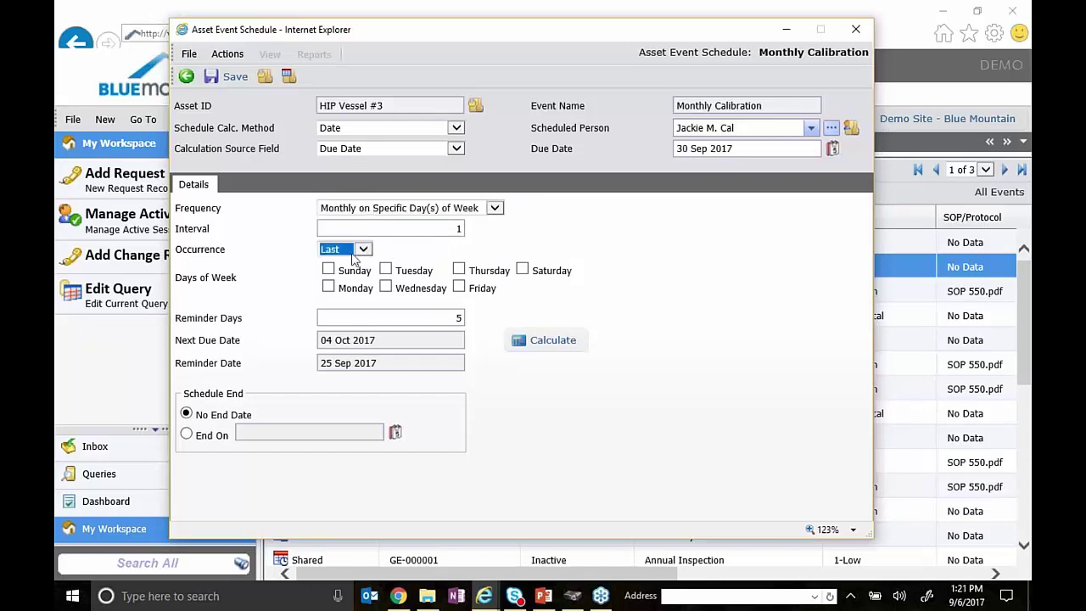
{"action": "left_click", "coordinate": [366, 250]}
{"action": "left_click", "coordinate": [340, 202]}
{"action": "left_click", "coordinate": [386, 270]}
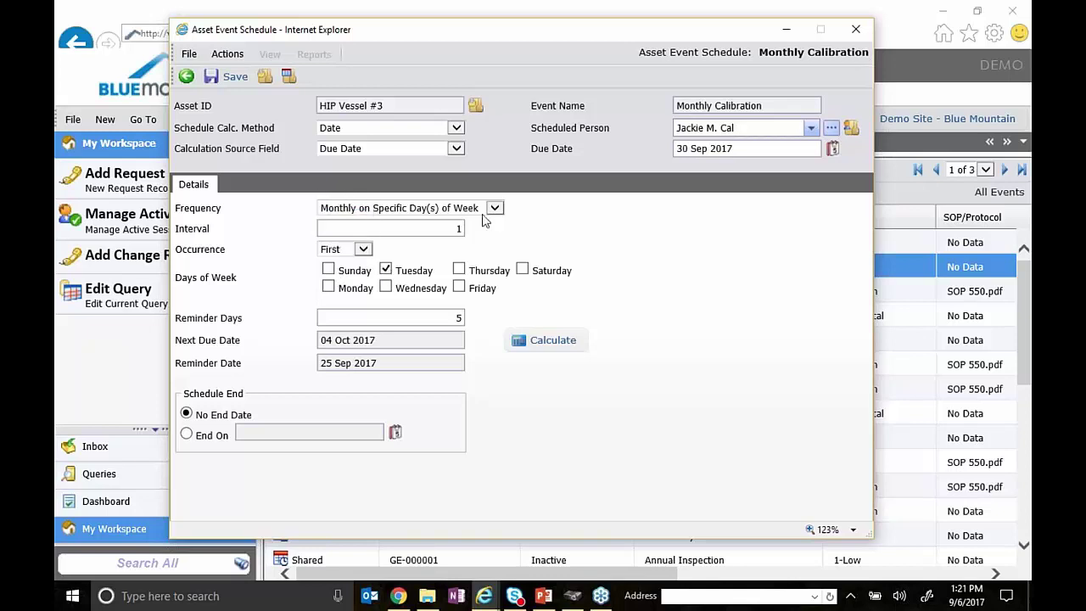
{"action": "double_click", "coordinate": [448, 230]}
{"action": "left_click", "coordinate": [570, 340]}
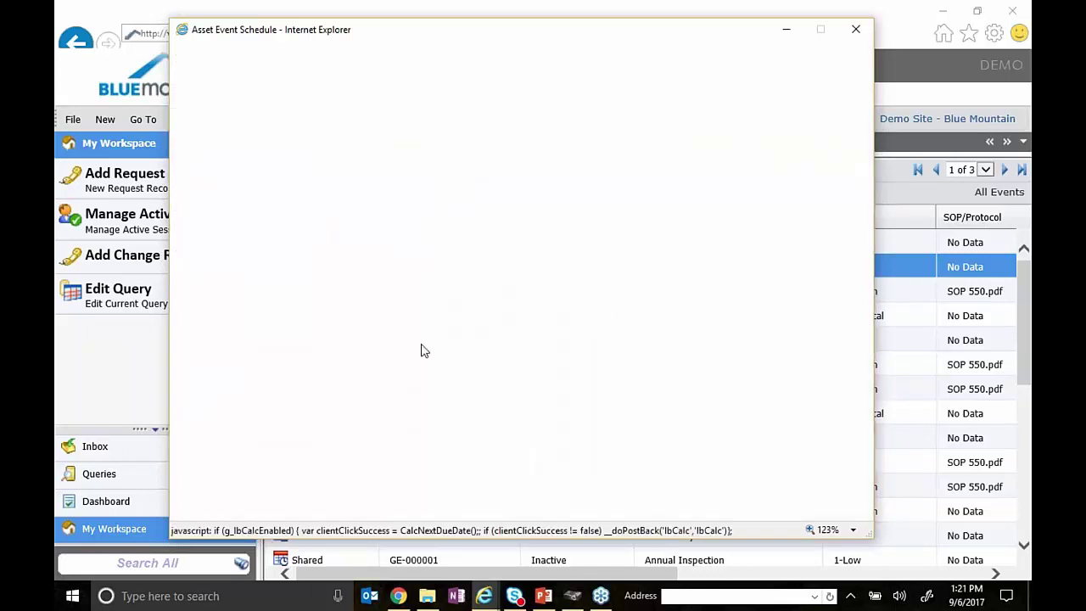
{"action": "triple_click", "coordinate": [354, 342]}
{"action": "left_click", "coordinate": [666, 272]}
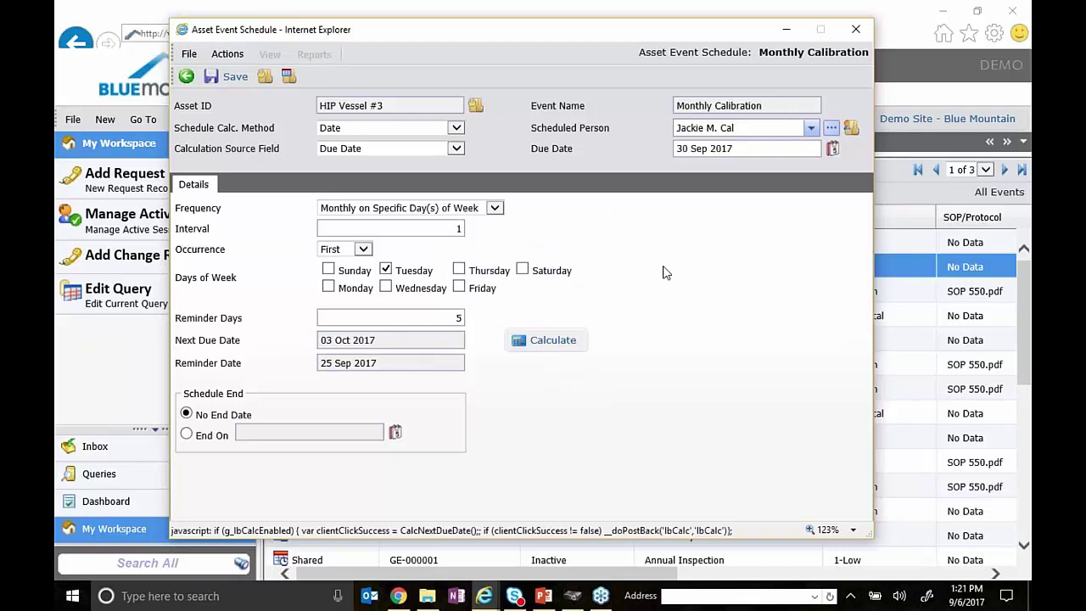
- Change occurrence to Last and add Friday, recalculating to next due 27 Oct 2017
{"action": "left_click", "coordinate": [364, 251]}
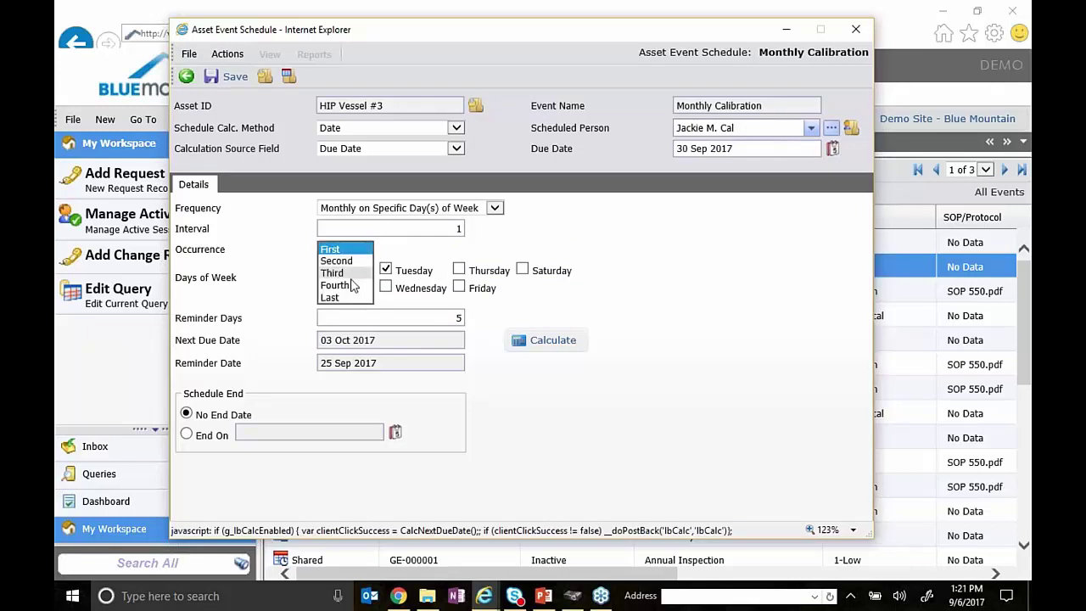
{"action": "left_click", "coordinate": [330, 298]}
{"action": "left_click", "coordinate": [459, 288]}
{"action": "left_click", "coordinate": [552, 348]}
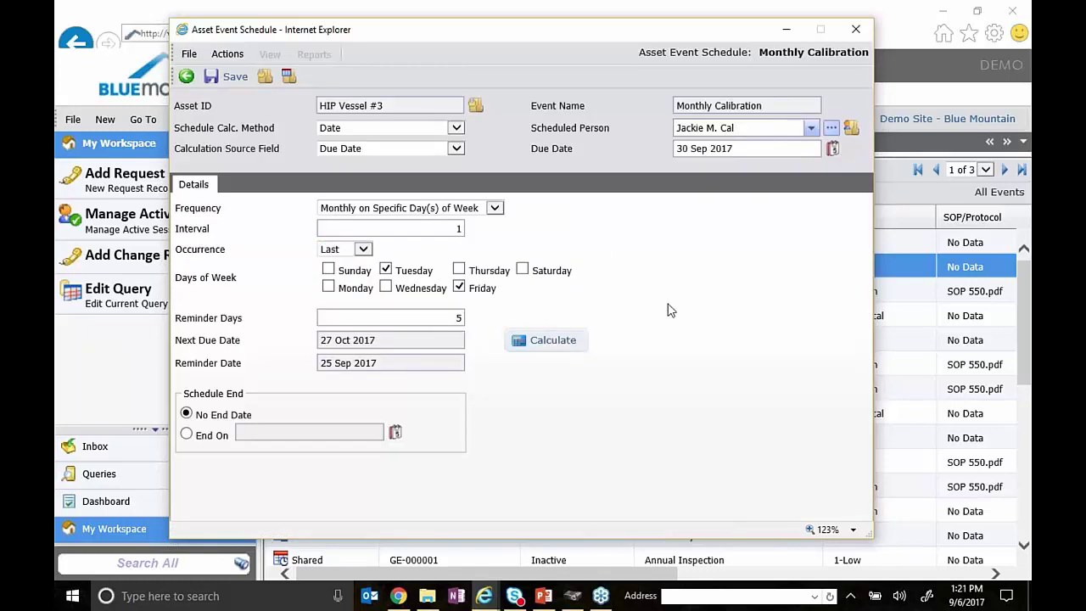
- Set the frequency to Single, removing interval and weekday options, and select the Due Date value
{"action": "left_click", "coordinate": [496, 209]}
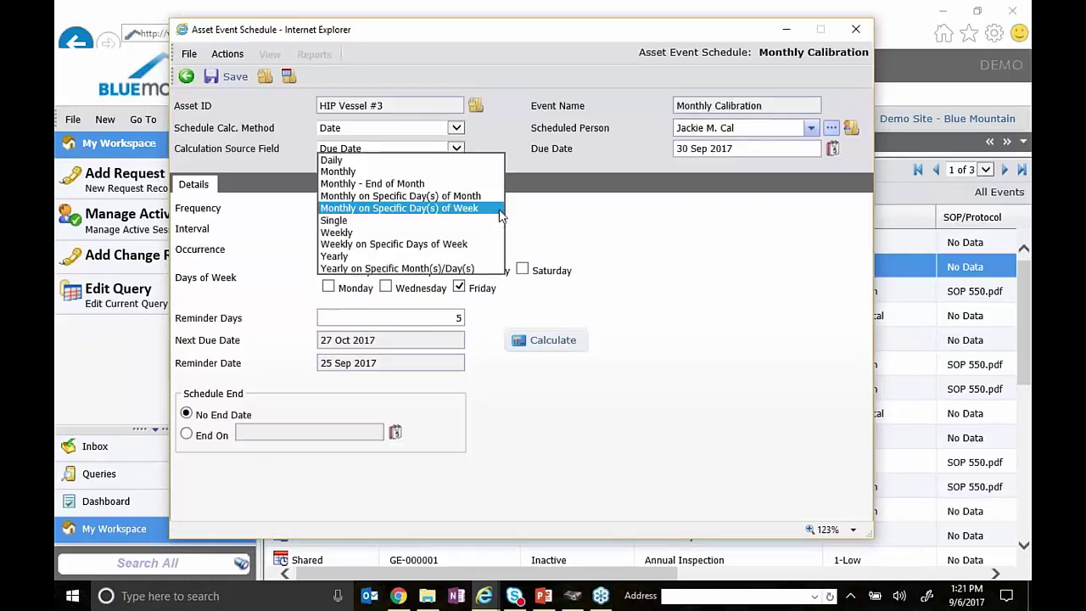
{"action": "left_click", "coordinate": [430, 223]}
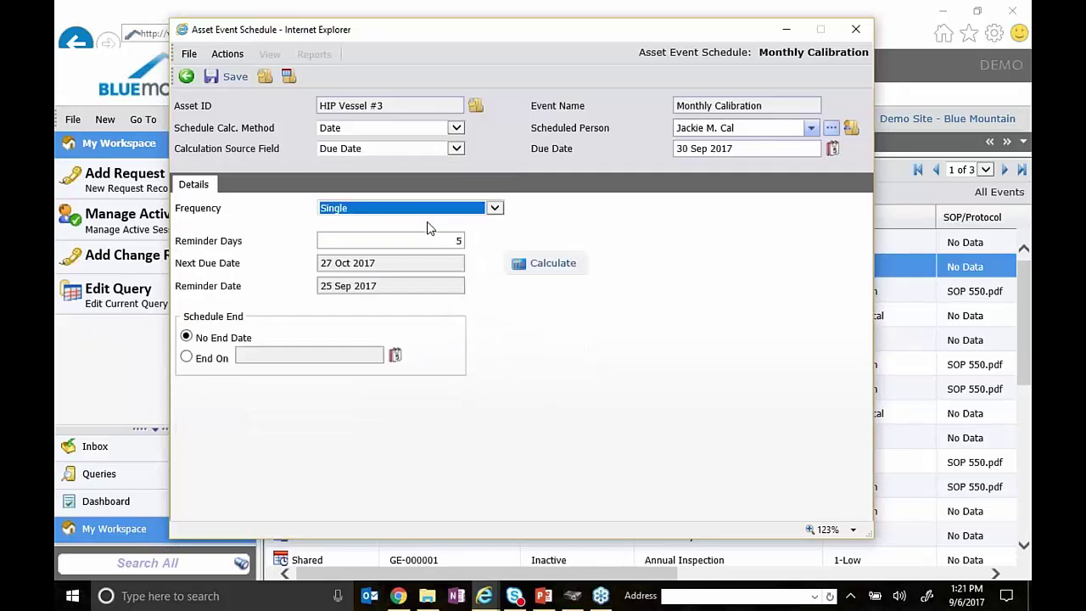
{"action": "left_click", "coordinate": [662, 235]}
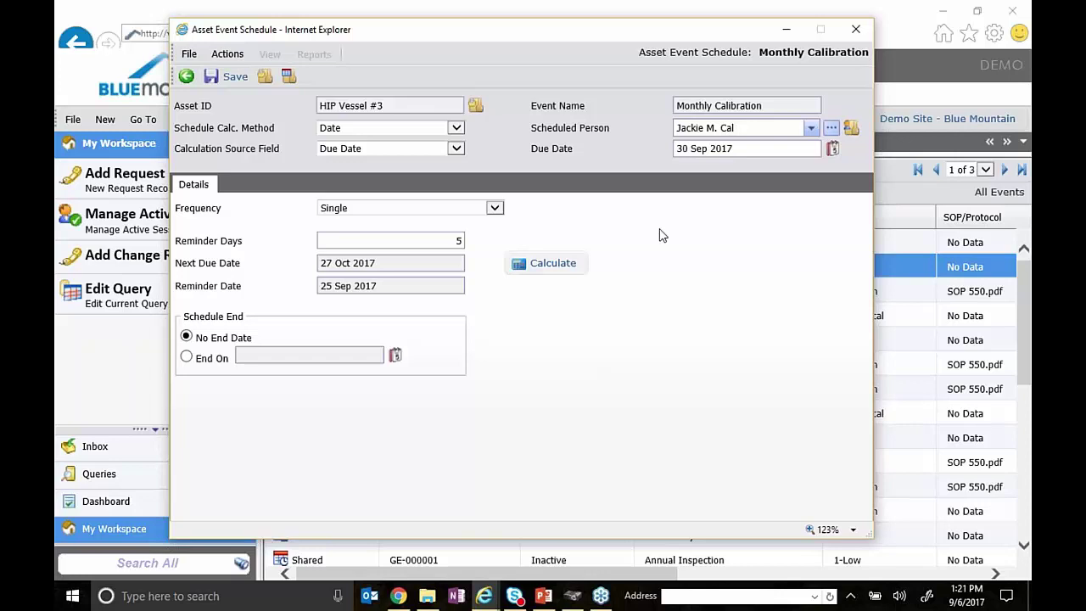
{"action": "left_click", "coordinate": [713, 149]}
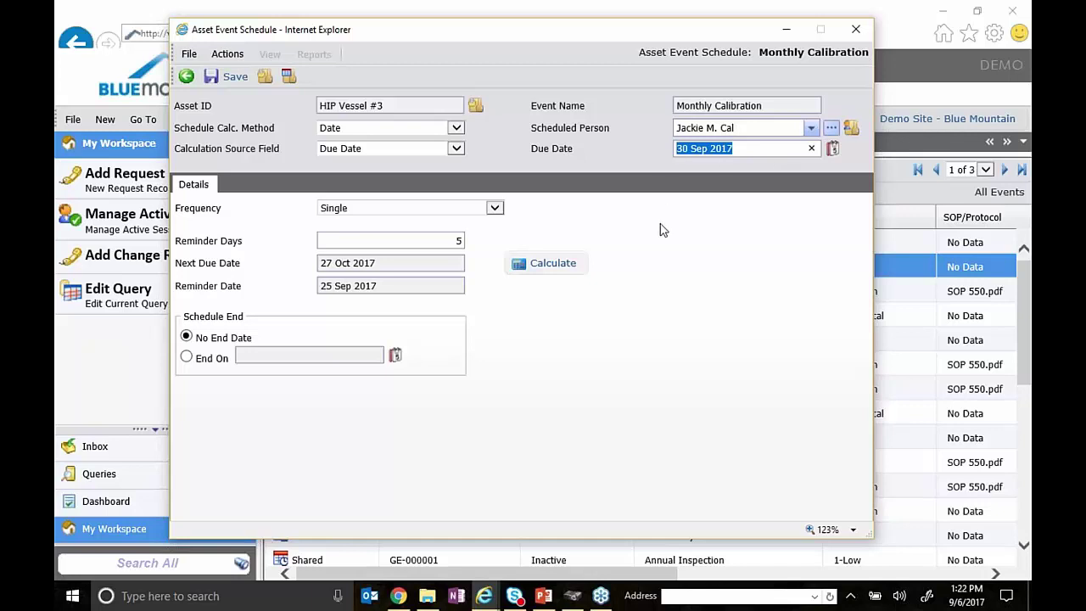
- Preview a Weekly schedule every 2 weeks by recalculating the next due date
{"action": "left_click", "coordinate": [491, 213]}
{"action": "left_click", "coordinate": [481, 223]}
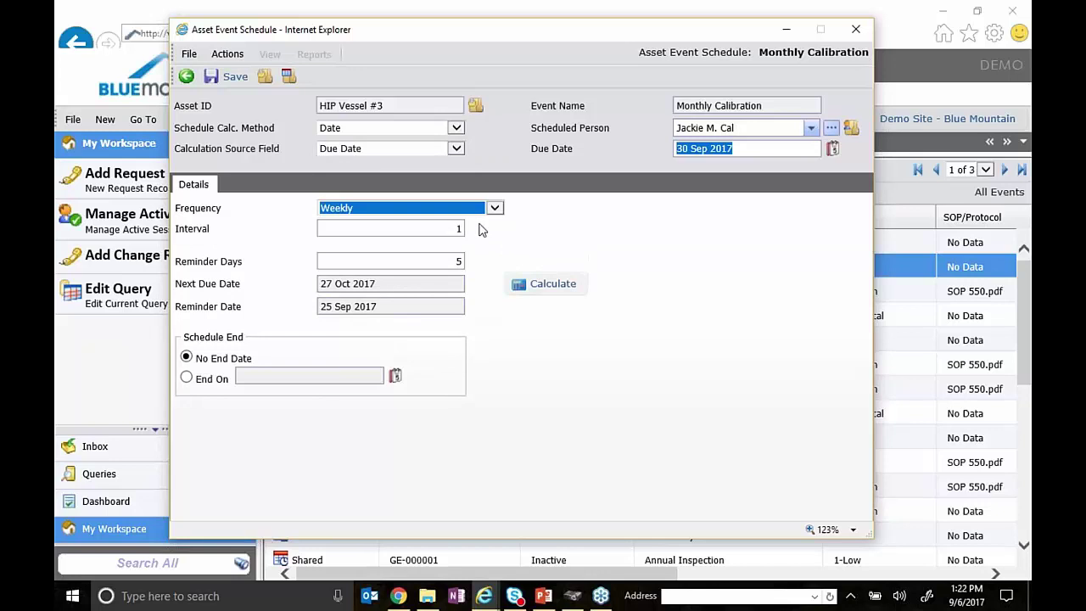
{"action": "left_click", "coordinate": [418, 229]}
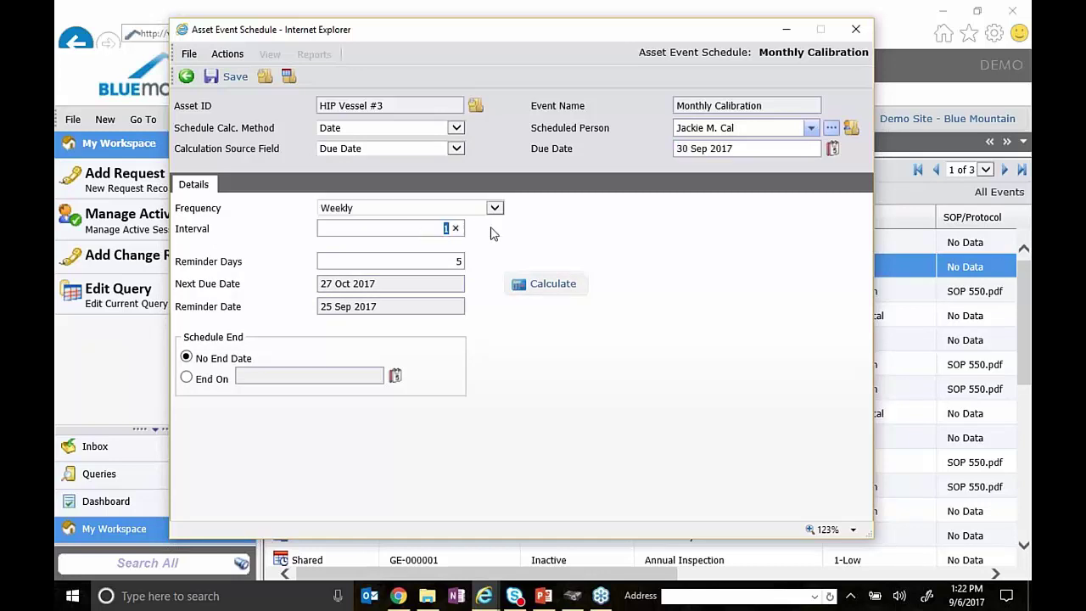
{"action": "type", "text": "2"}
{"action": "left_click", "coordinate": [530, 283]}
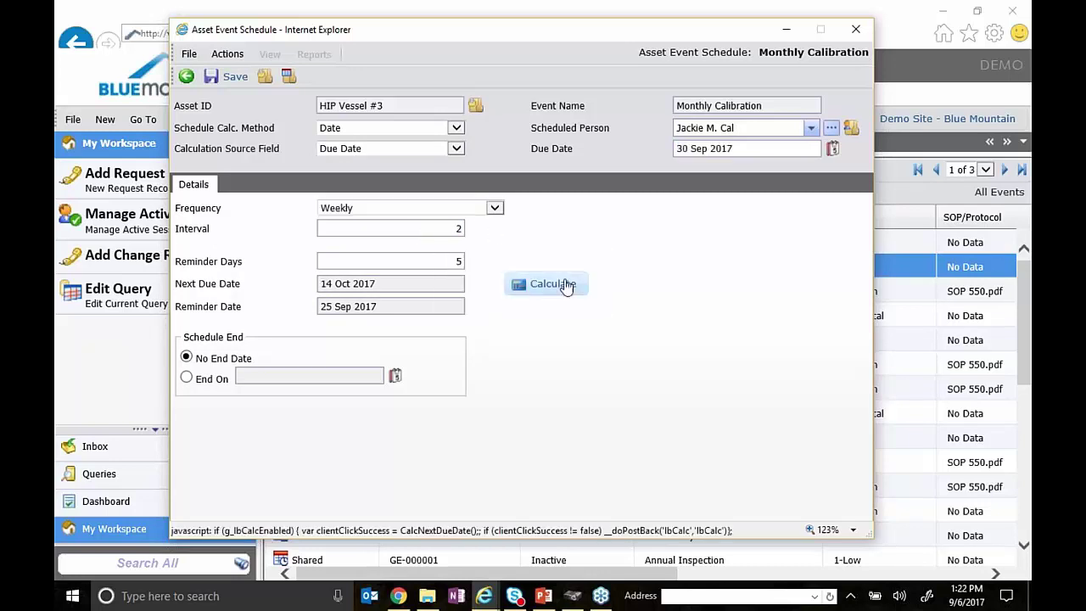
- Switch the frequency to Weekly on Specific Days of Week
{"action": "left_click", "coordinate": [494, 209]}
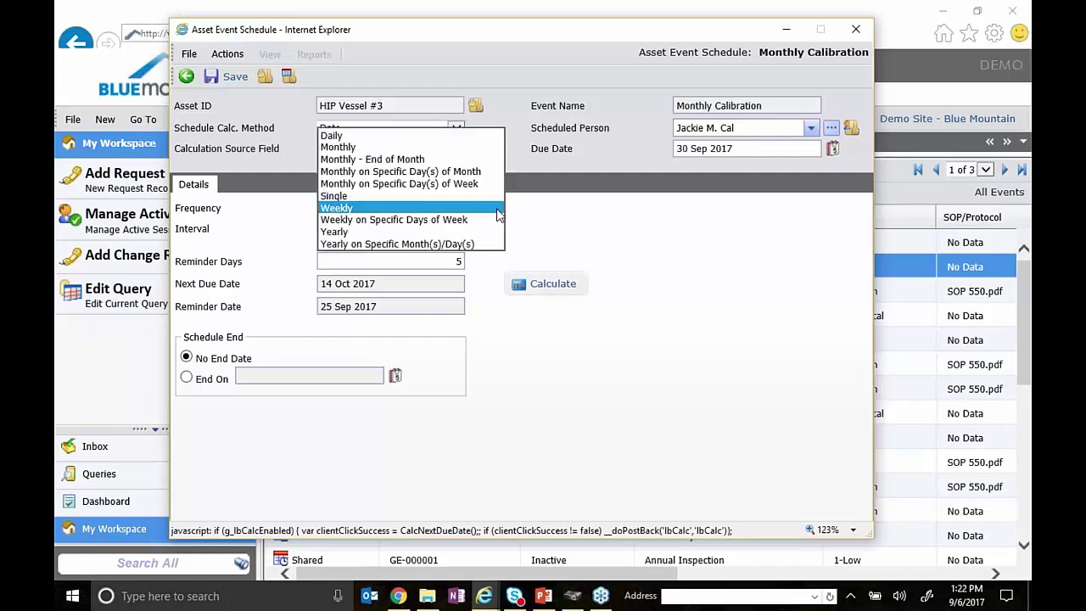
{"action": "left_click", "coordinate": [492, 219]}
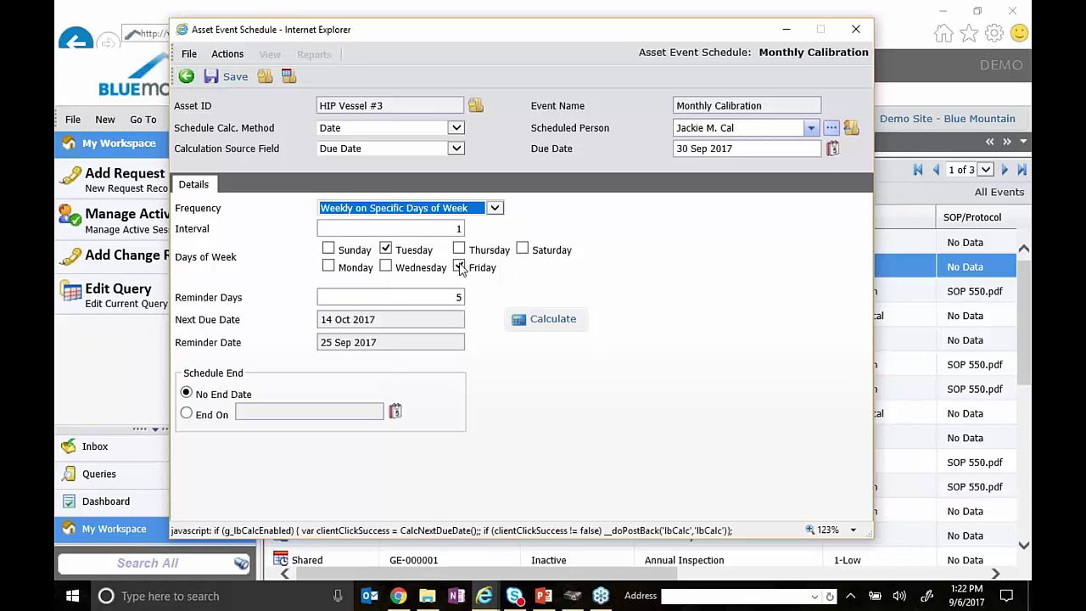
{"action": "left_click", "coordinate": [494, 210]}
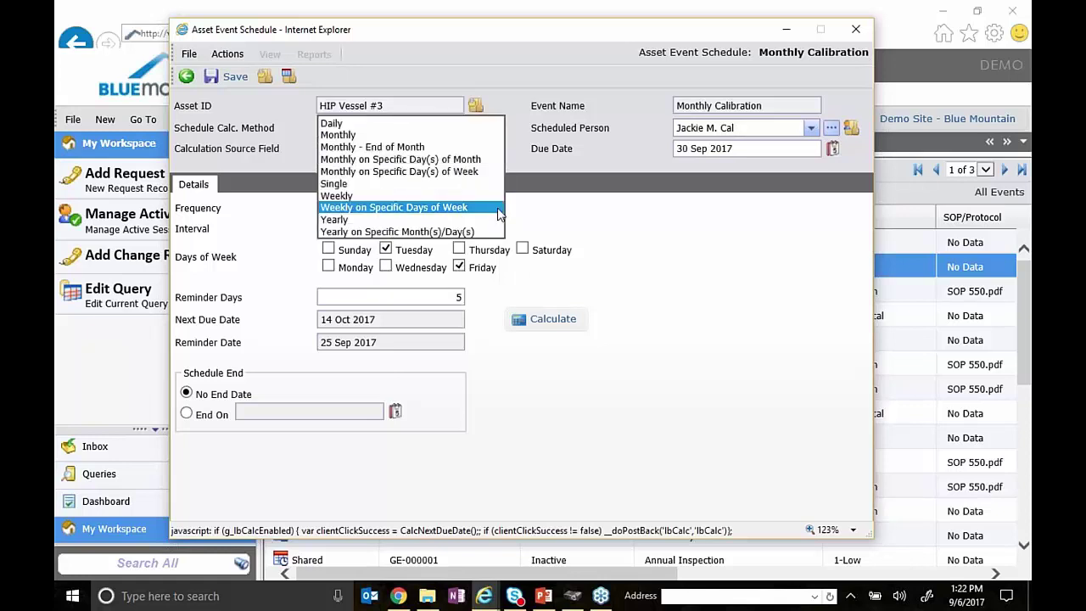
{"action": "left_click", "coordinate": [450, 210]}
{"action": "left_click", "coordinate": [465, 210]}
- Choose Yearly and change the interval from 1 to 2, giving next due 14 Oct 2017
{"action": "left_click", "coordinate": [469, 220]}
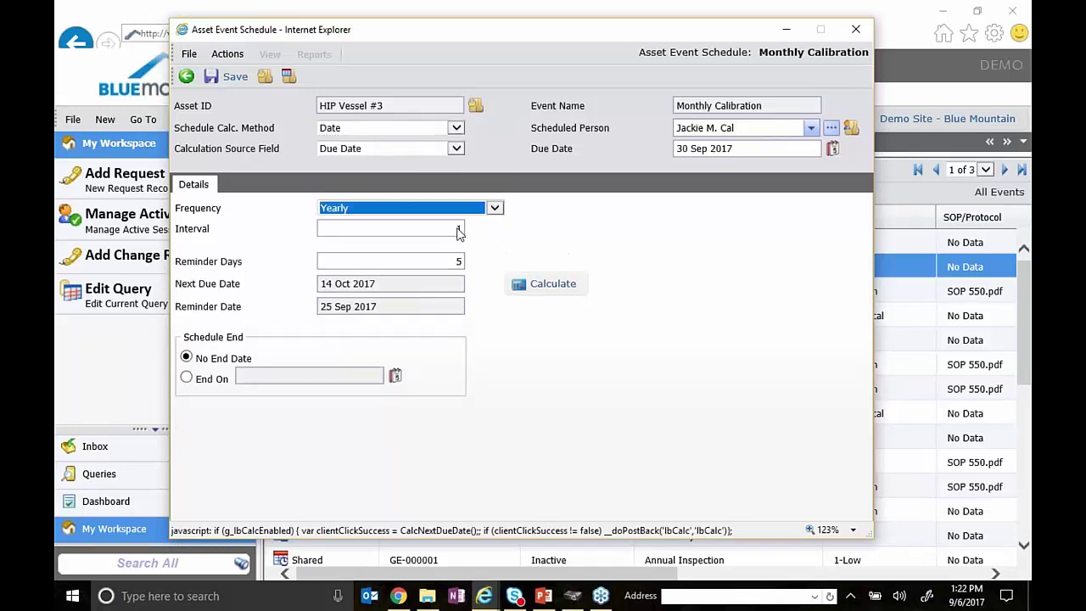
{"action": "left_click", "coordinate": [453, 229]}
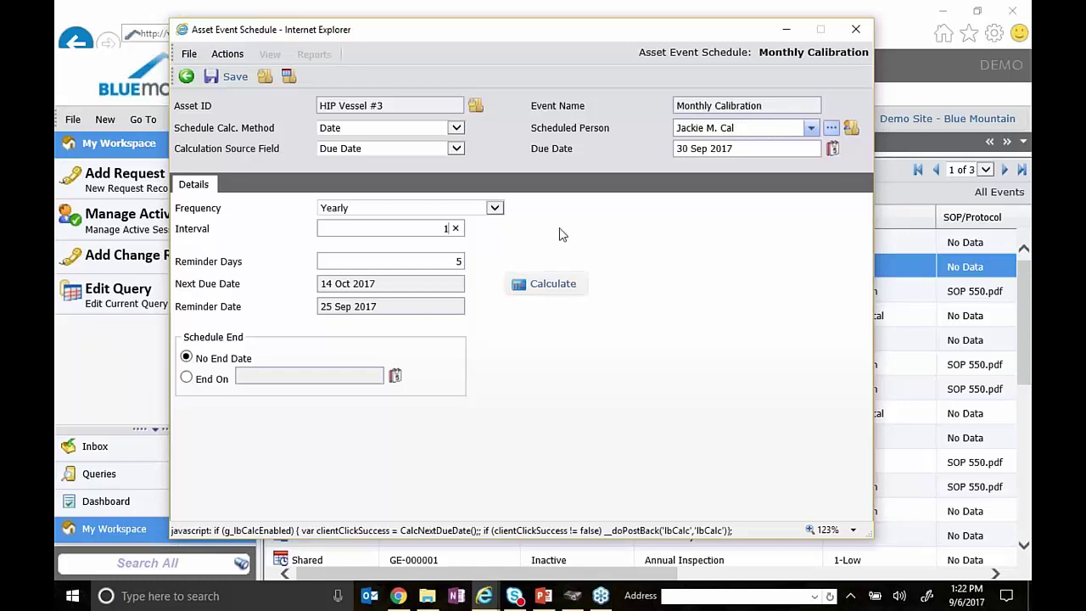
{"action": "double_click", "coordinate": [441, 229]}
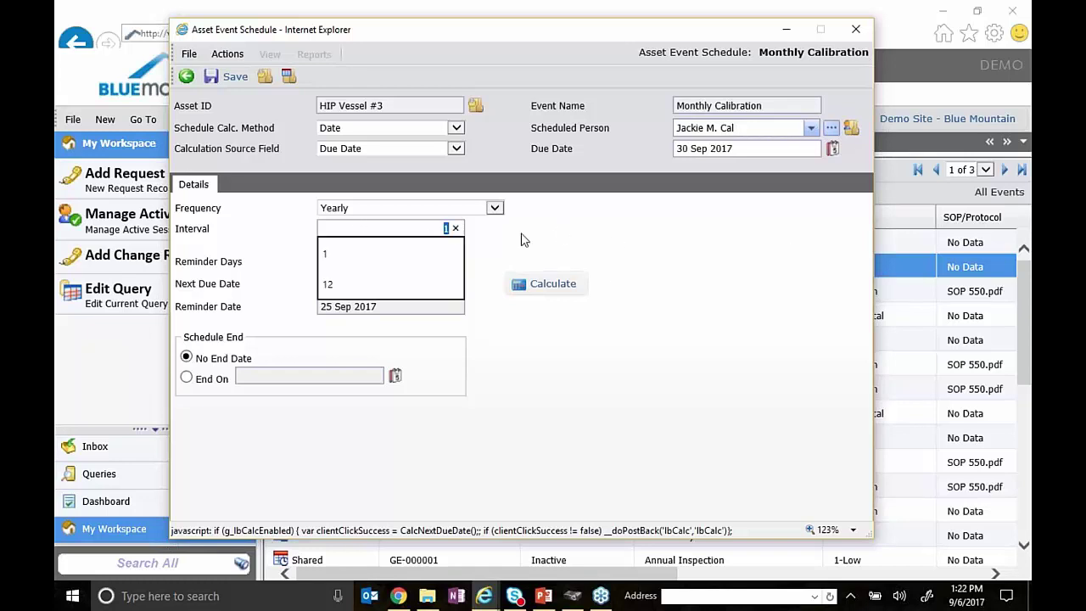
{"action": "type", "text": "2"}
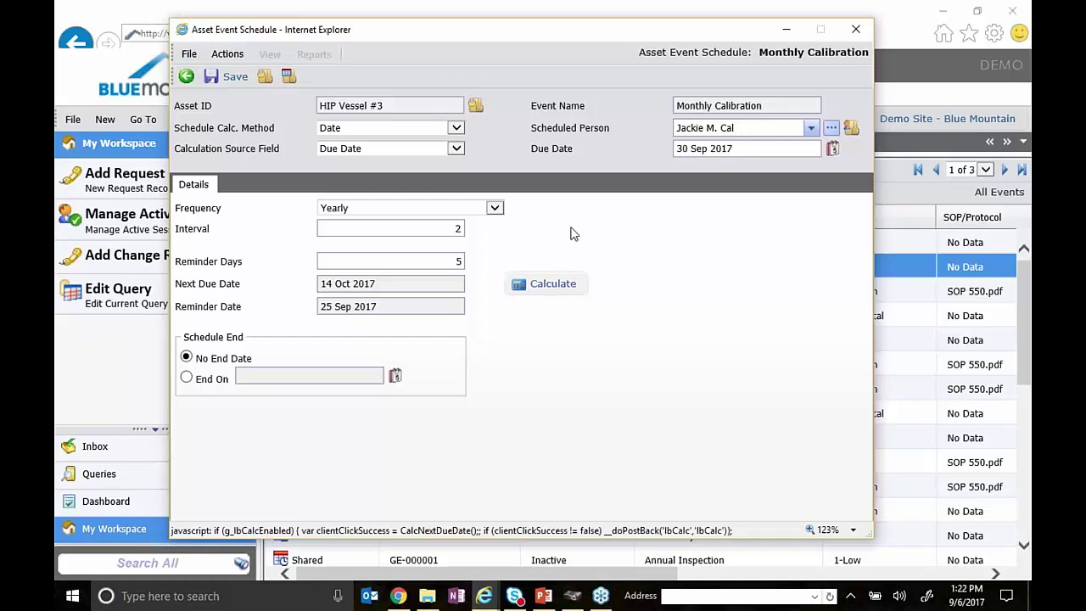
{"action": "double_click", "coordinate": [453, 231]}
{"action": "left_click", "coordinate": [624, 240]}
{"action": "left_click", "coordinate": [495, 209]}
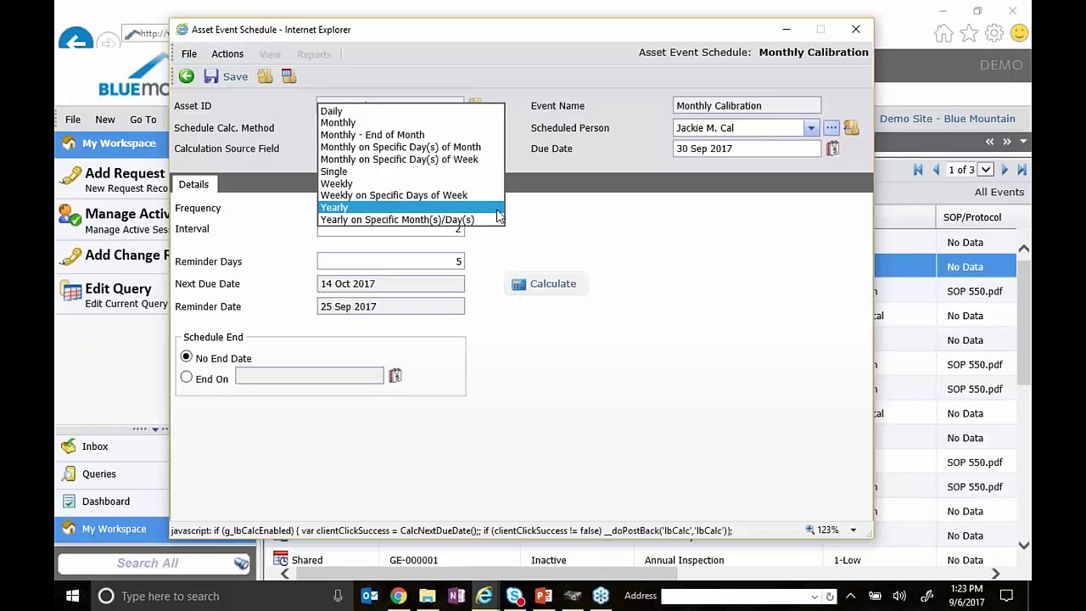
- Select Yearly on Specific Month(s)/Day(s), then cancel the edits to restore the saved schedule
{"action": "left_click", "coordinate": [490, 219]}
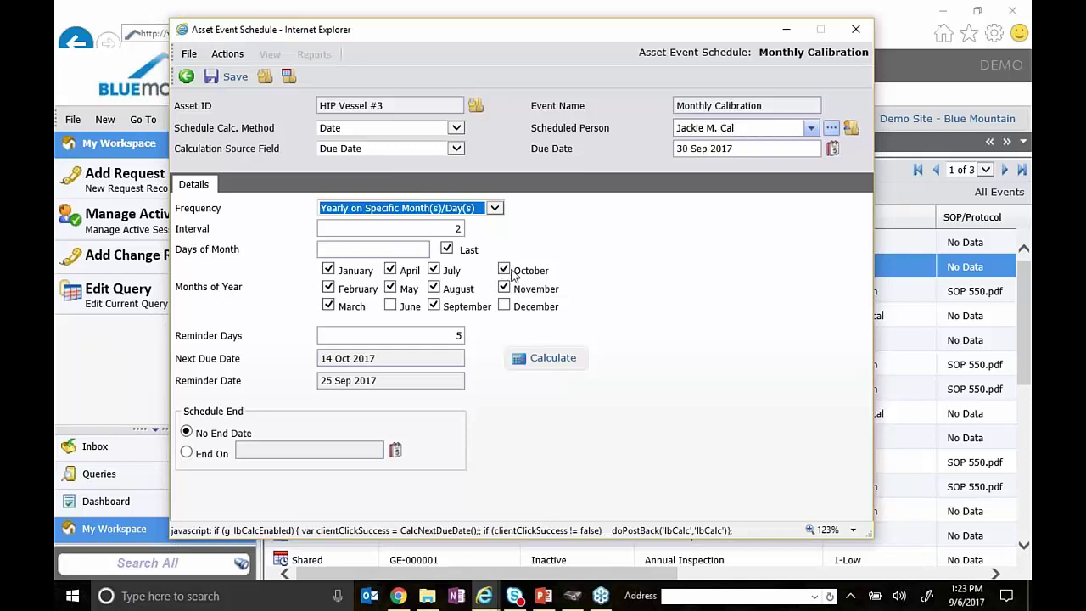
{"action": "left_click", "coordinate": [186, 78]}
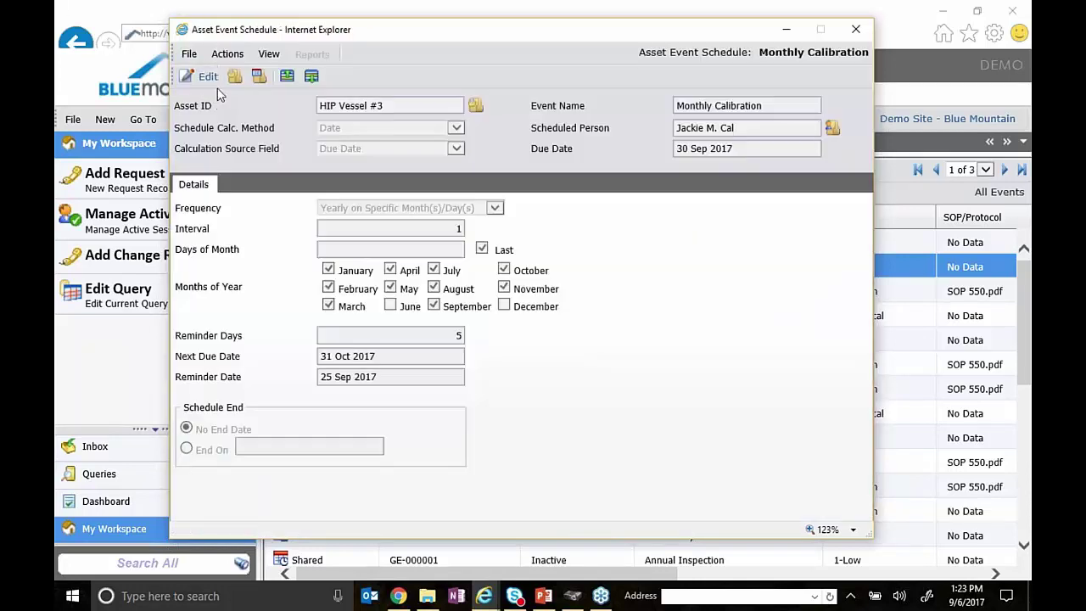
- Put the schedule back into edit mode and select the event name Monthly Calibration
{"action": "left_click", "coordinate": [204, 76]}
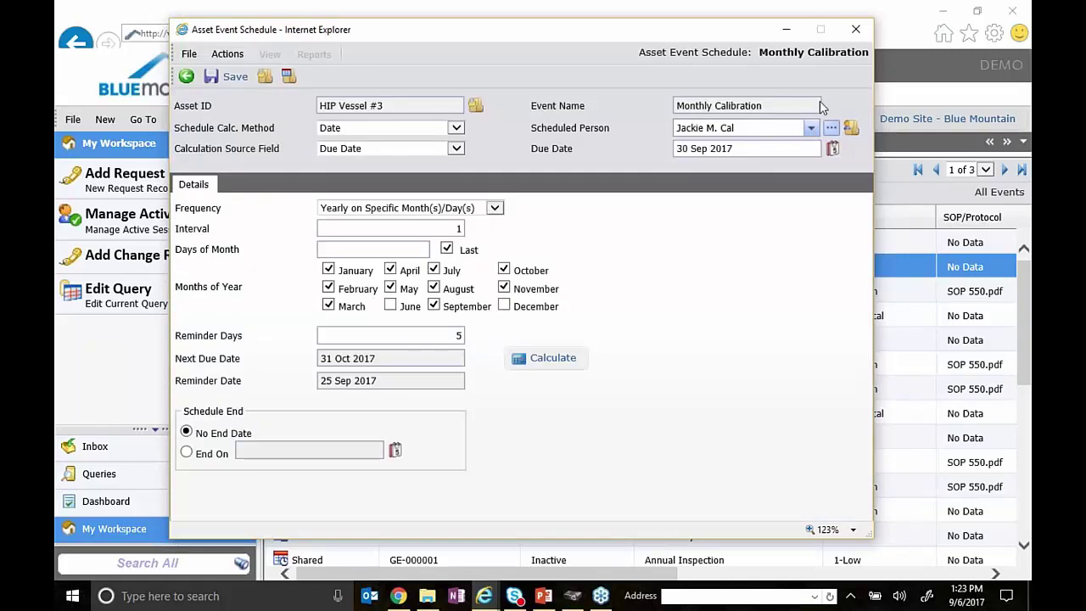
{"action": "triple_click", "coordinate": [732, 106]}
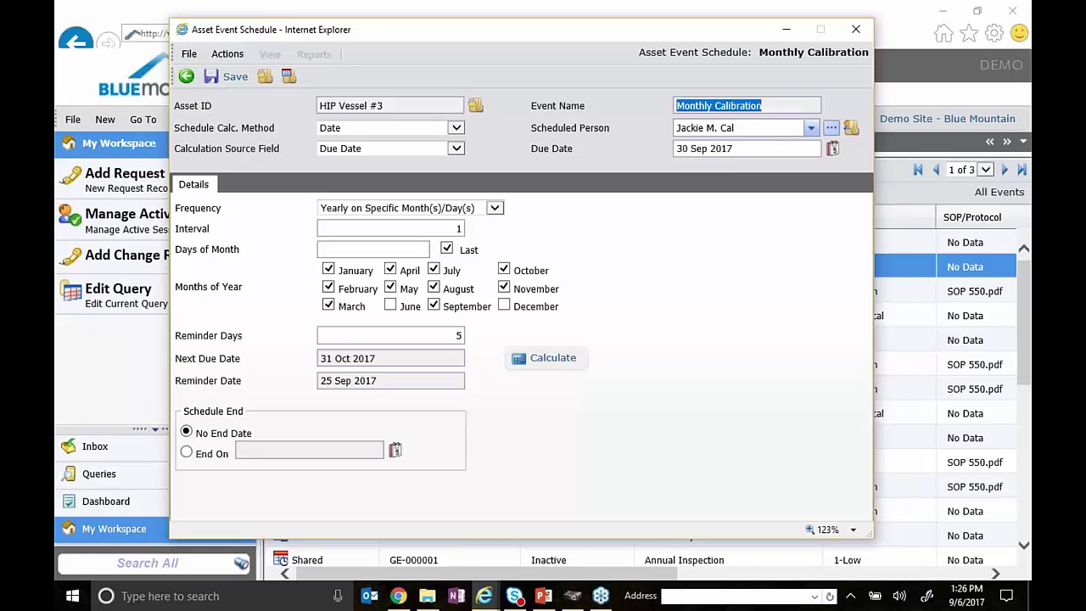
- Switch the frequency to Monthly on Specific Day(s) of Week and make the interval 12
{"action": "left_click", "coordinate": [494, 210]}
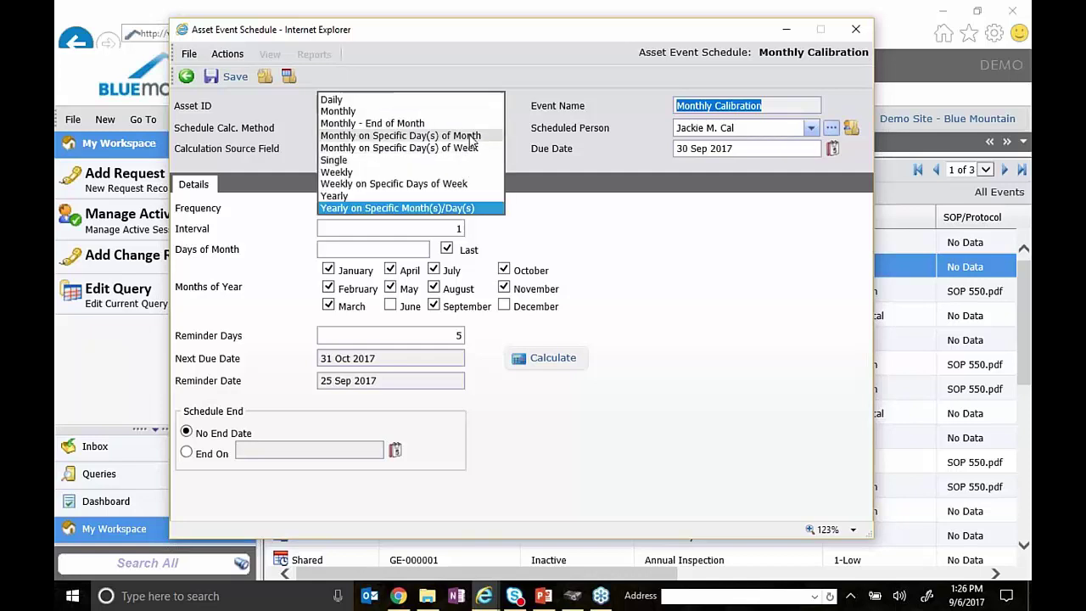
{"action": "left_click", "coordinate": [458, 184]}
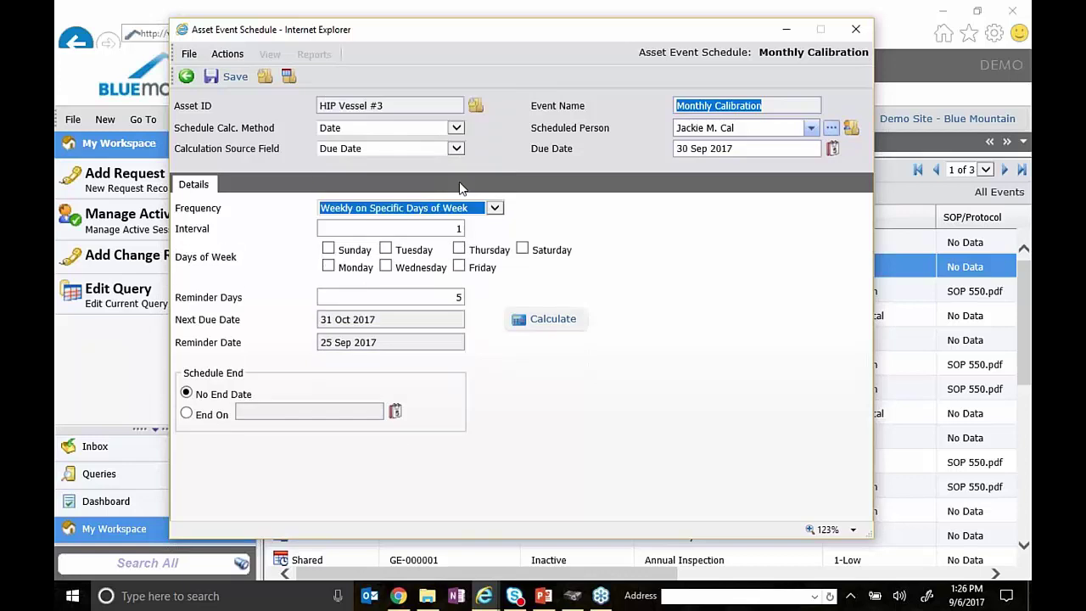
{"action": "left_click", "coordinate": [497, 210]}
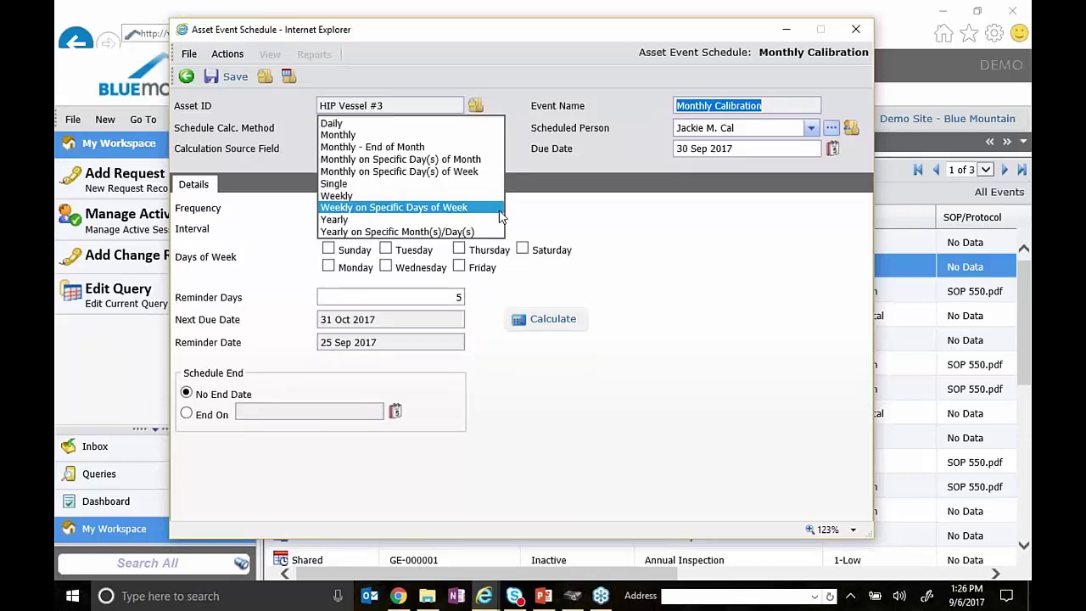
{"action": "left_click", "coordinate": [463, 174]}
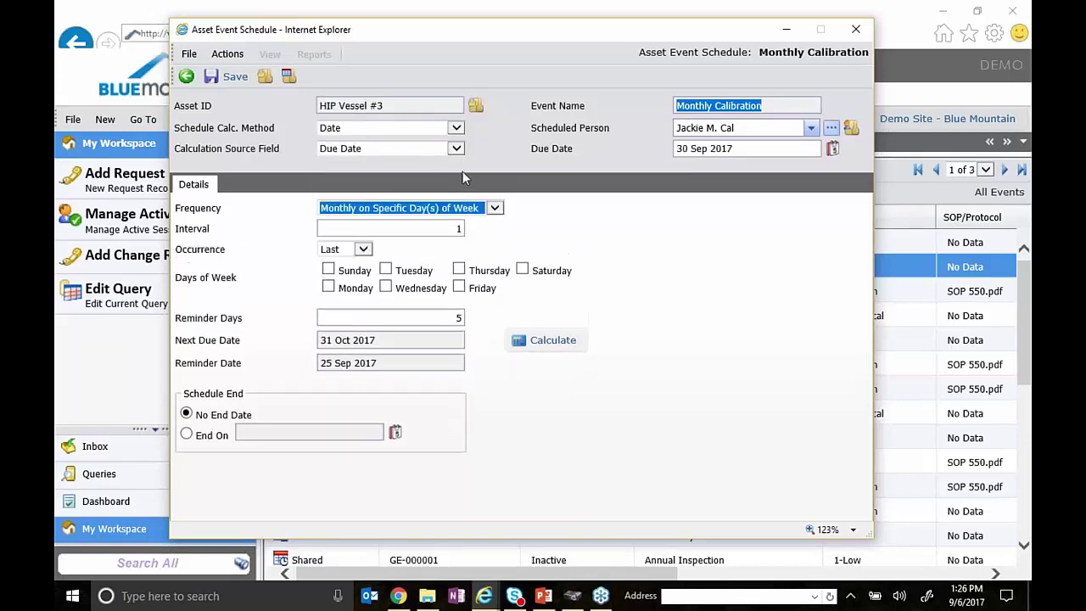
{"action": "left_click", "coordinate": [363, 249]}
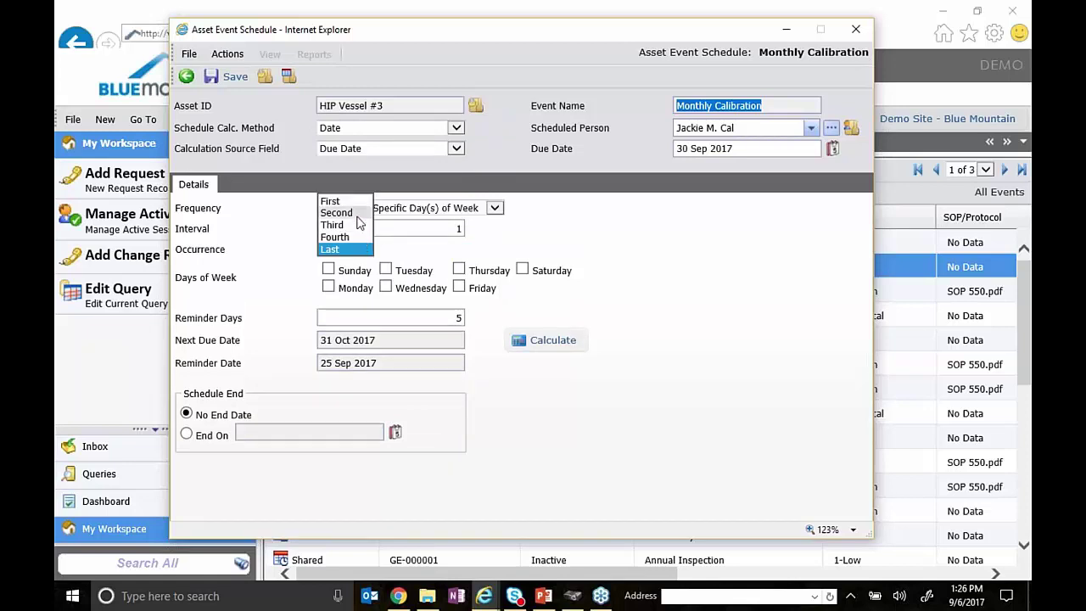
{"action": "left_click", "coordinate": [357, 223]}
{"action": "left_click", "coordinate": [449, 229]}
{"action": "left_click", "coordinate": [451, 230]}
{"action": "type", "text": "2"}
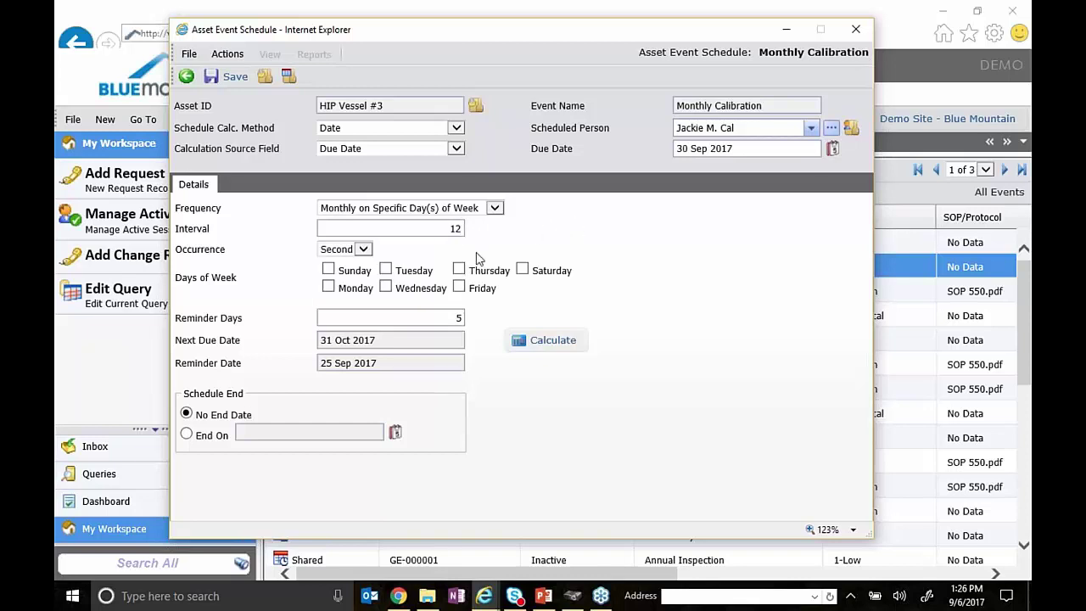
- Set occurrence to First, tick Sunday, and recalculate the next due date
{"action": "left_click", "coordinate": [363, 250]}
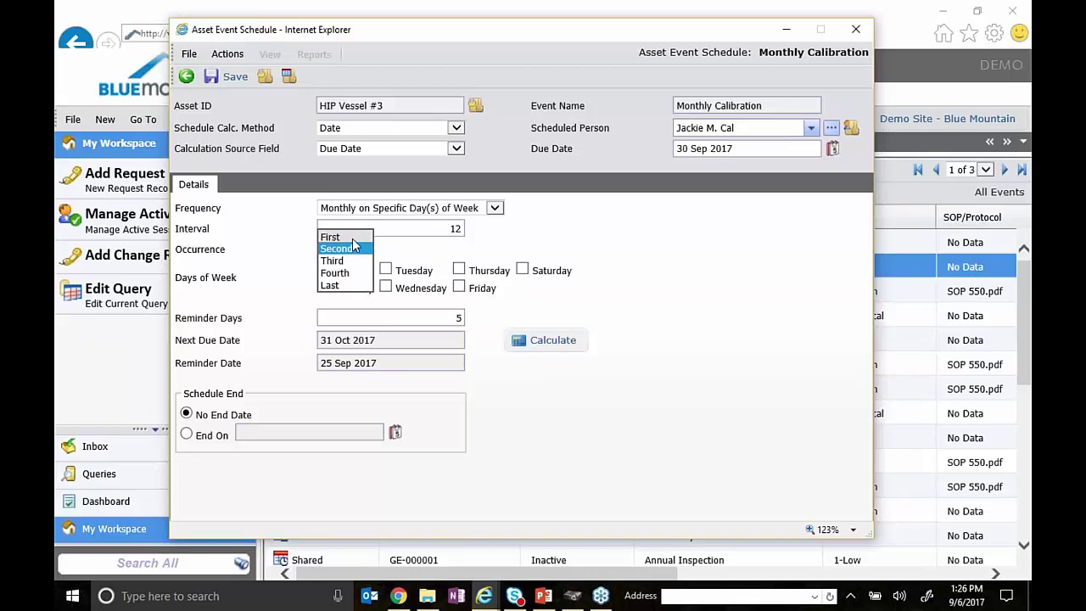
{"action": "left_click", "coordinate": [355, 246]}
{"action": "left_click", "coordinate": [329, 268]}
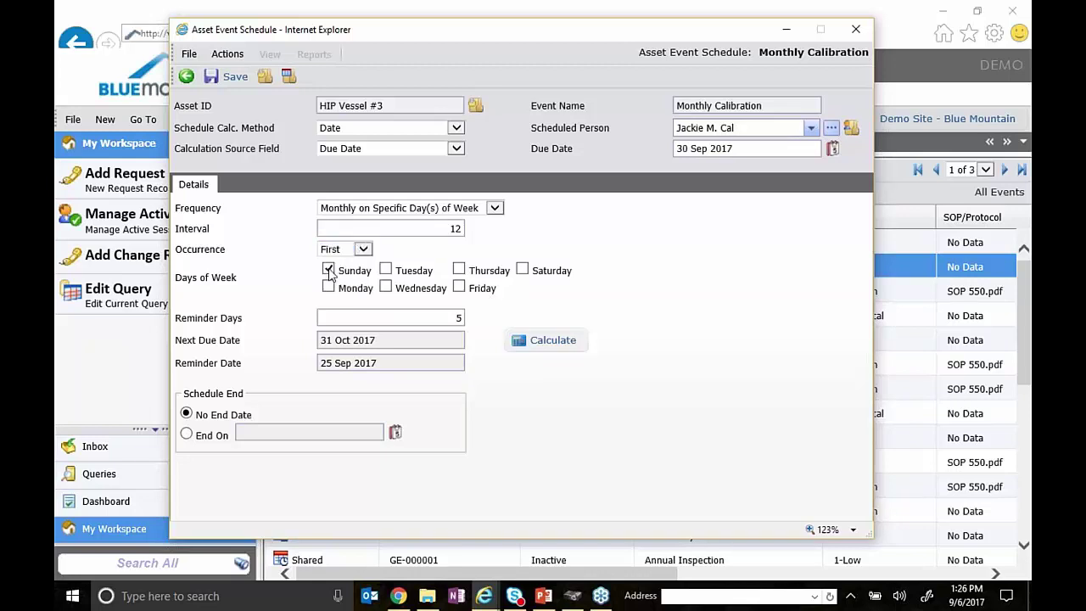
{"action": "left_click", "coordinate": [552, 344]}
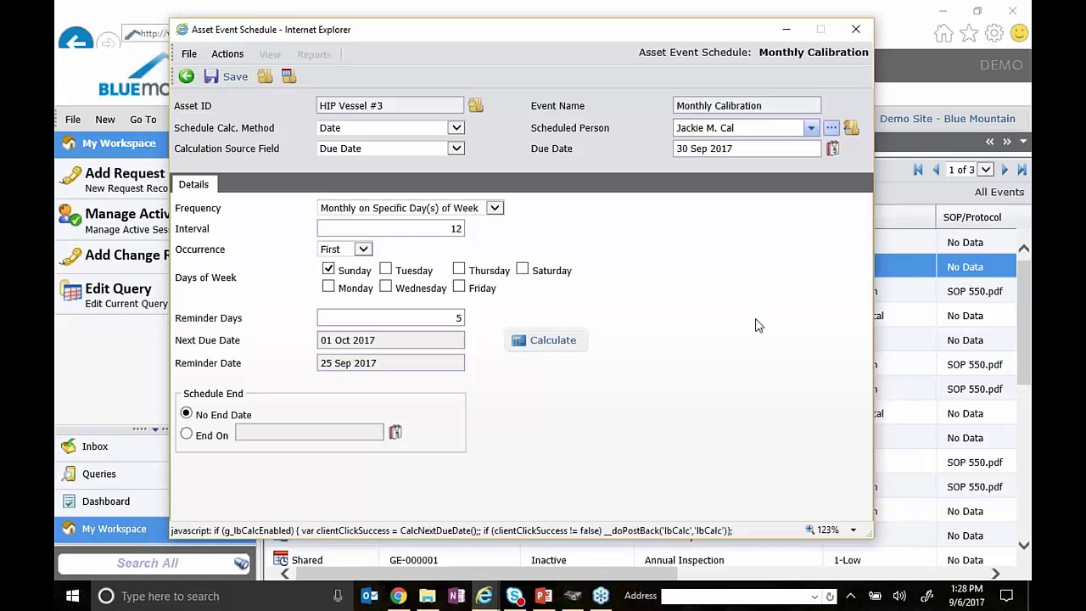
{"action": "left_click", "coordinate": [492, 212]}
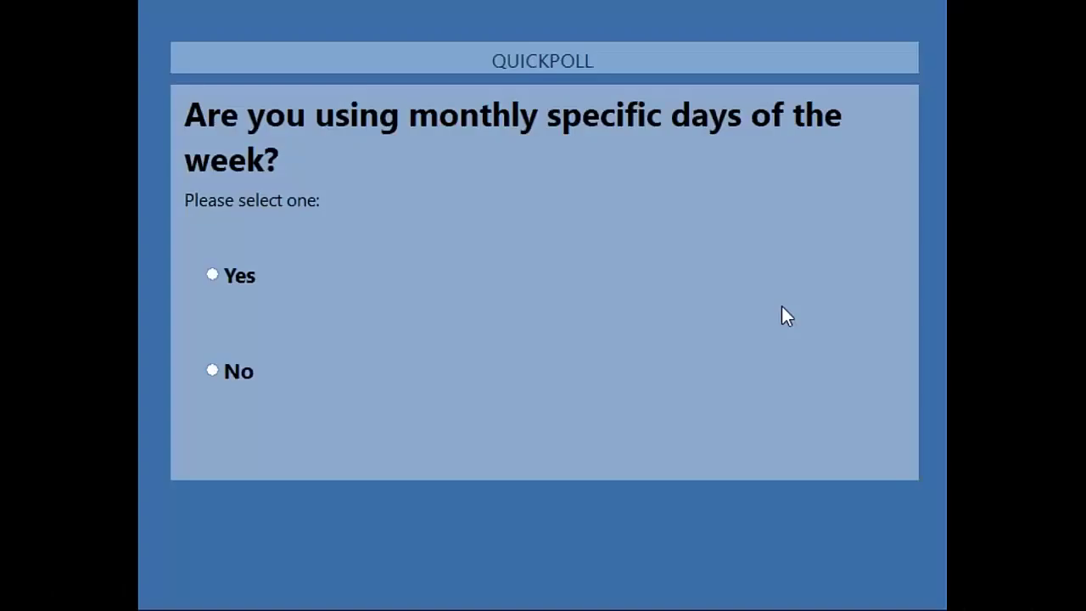
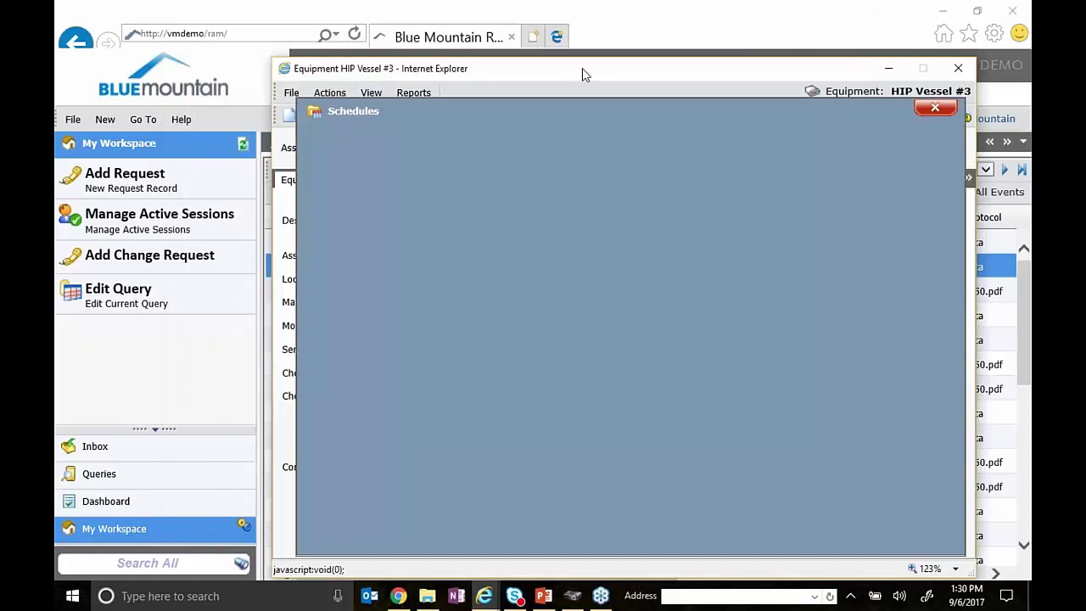
- Sort HIP Vessel #3's event schedules by due date and widen the Event Name column
{"action": "left_click_drag", "start_coordinate": [572, 71], "coordinate": [498, 34]}
{"action": "left_click", "coordinate": [732, 160]}
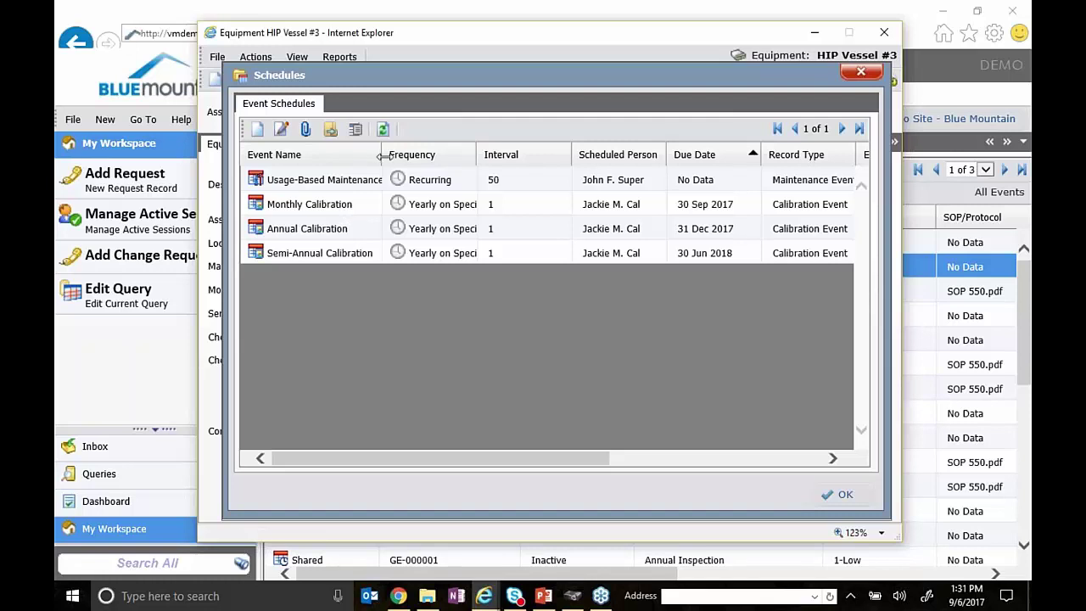
{"action": "left_click_drag", "start_coordinate": [381, 155], "coordinate": [428, 154]}
- Click through the Monthly, Annual and Semi-Annual Calibration schedules, ending on Monthly
{"action": "left_click", "coordinate": [391, 208]}
{"action": "left_click", "coordinate": [381, 234]}
{"action": "left_click", "coordinate": [376, 256]}
{"action": "left_click", "coordinate": [378, 235]}
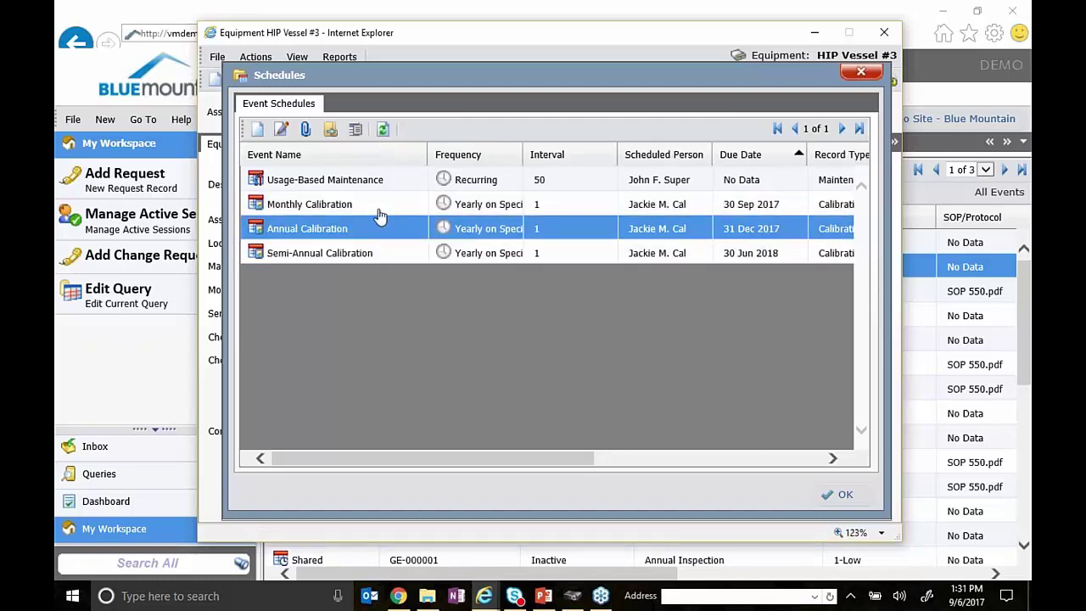
{"action": "left_click", "coordinate": [380, 214]}
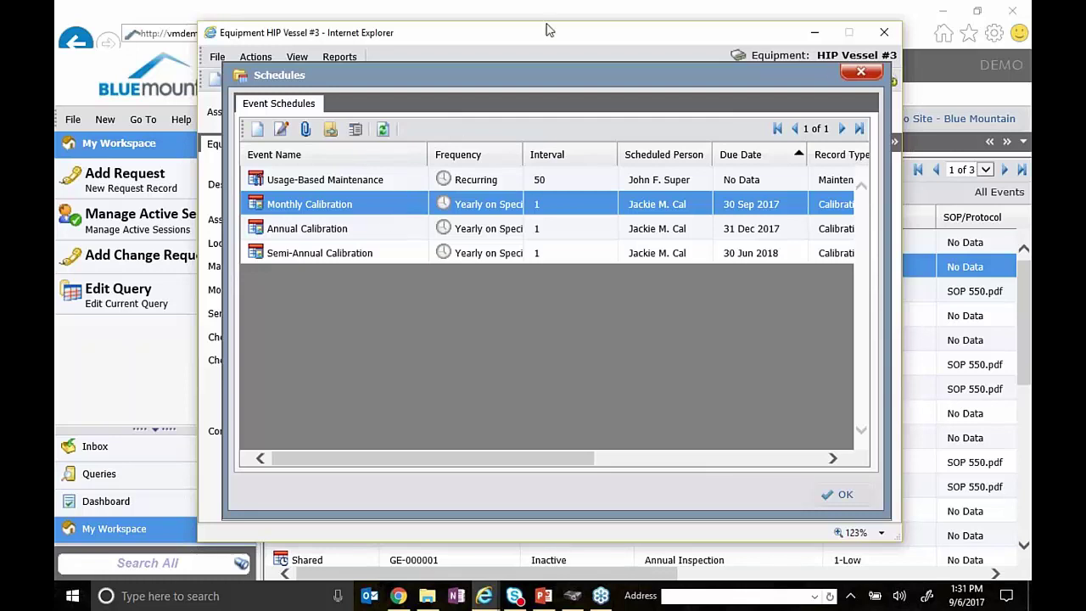
- Close the schedules and the HIP Vessel #3 record, then show the Work Backlog
{"action": "left_click", "coordinate": [865, 72]}
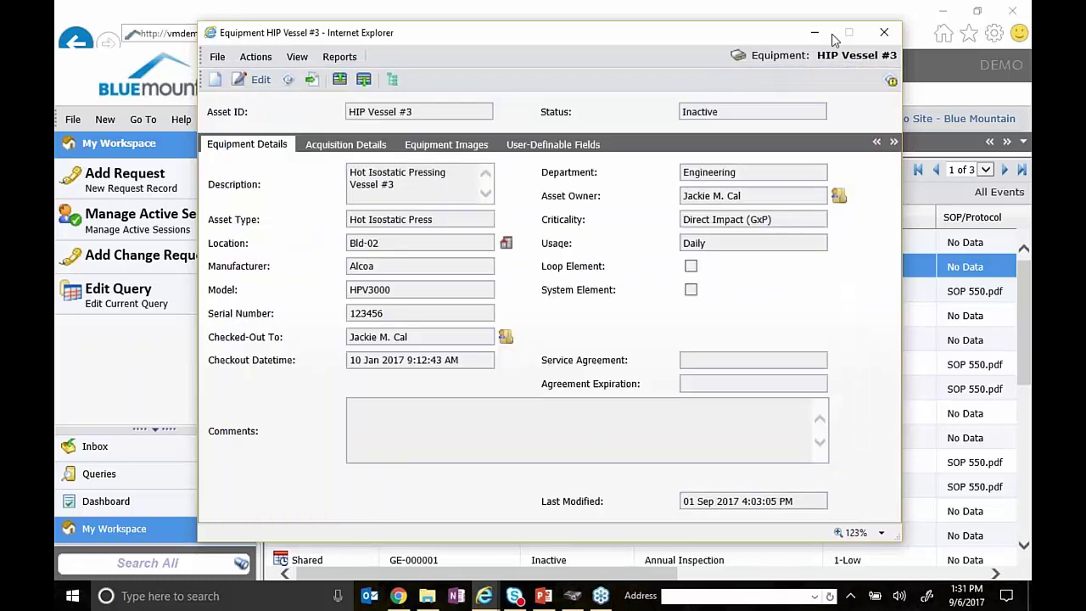
{"action": "left_click", "coordinate": [699, 3]}
{"action": "left_click", "coordinate": [575, 144]}
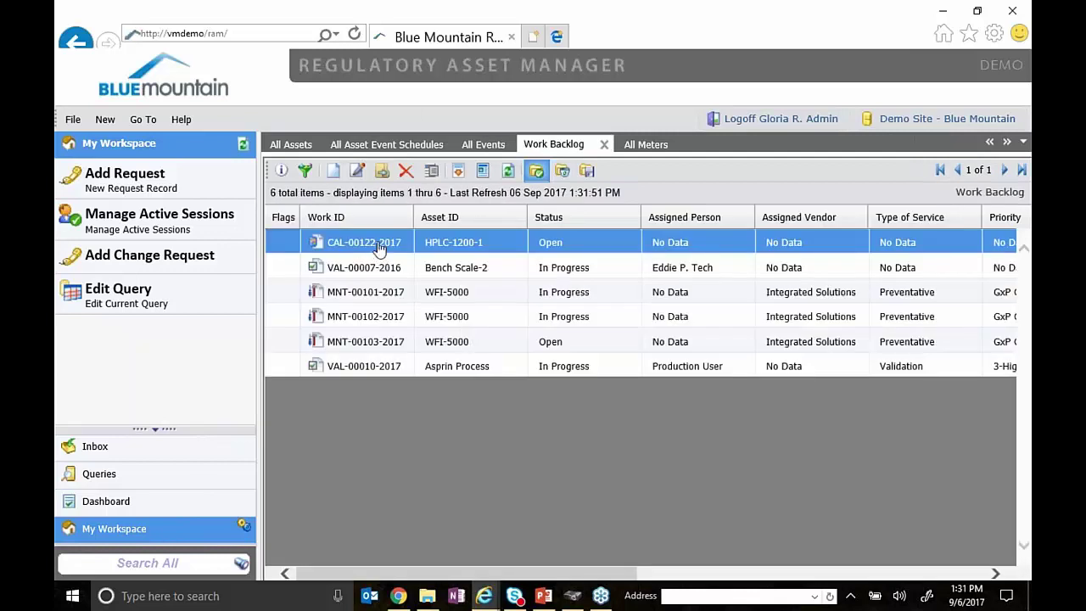
- Open CAL-00122-2017 in edit mode, leave it without saving, then open MNT-00101-2017
{"action": "double_click", "coordinate": [380, 248]}
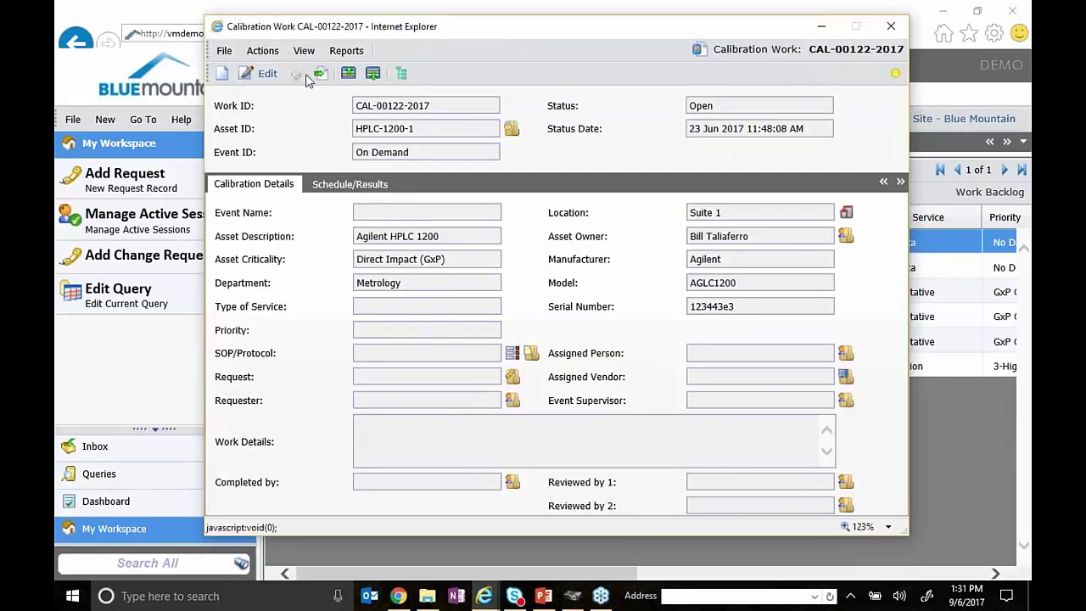
{"action": "left_click", "coordinate": [266, 74]}
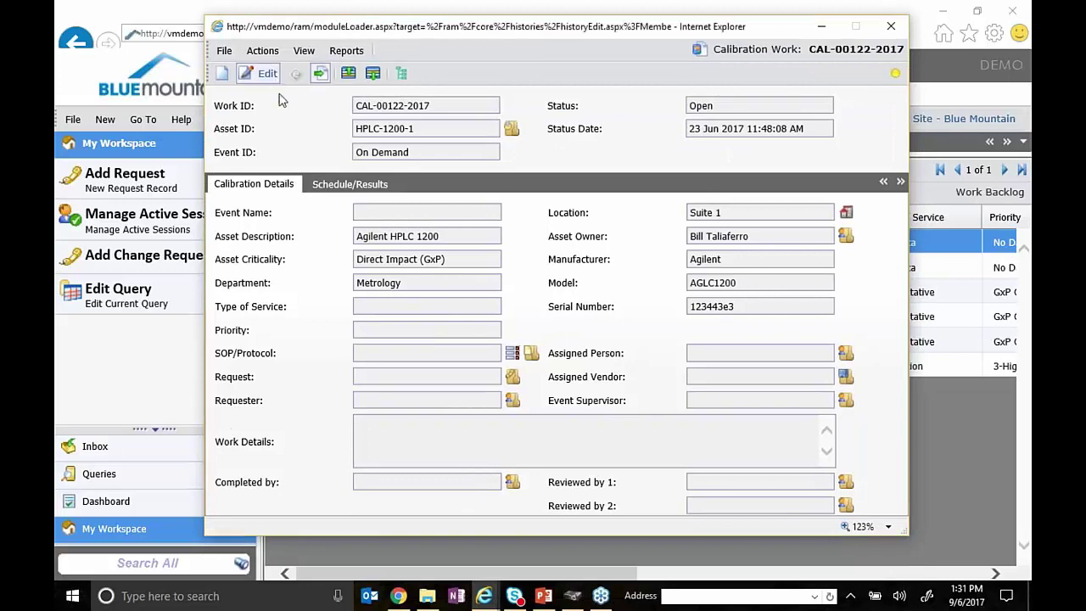
{"action": "left_click", "coordinate": [350, 184]}
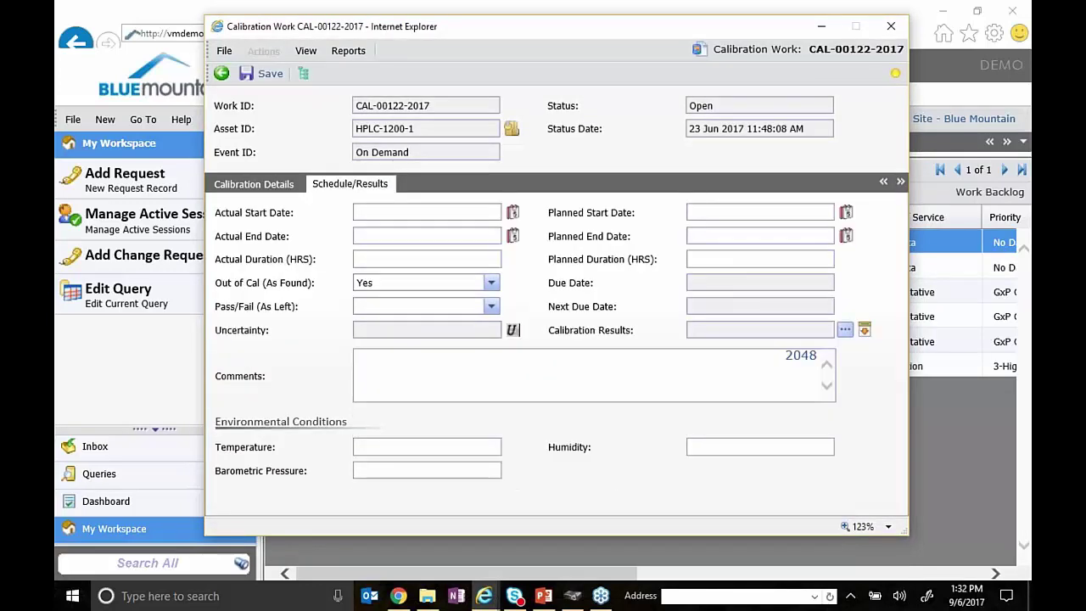
{"action": "left_click", "coordinate": [891, 26]}
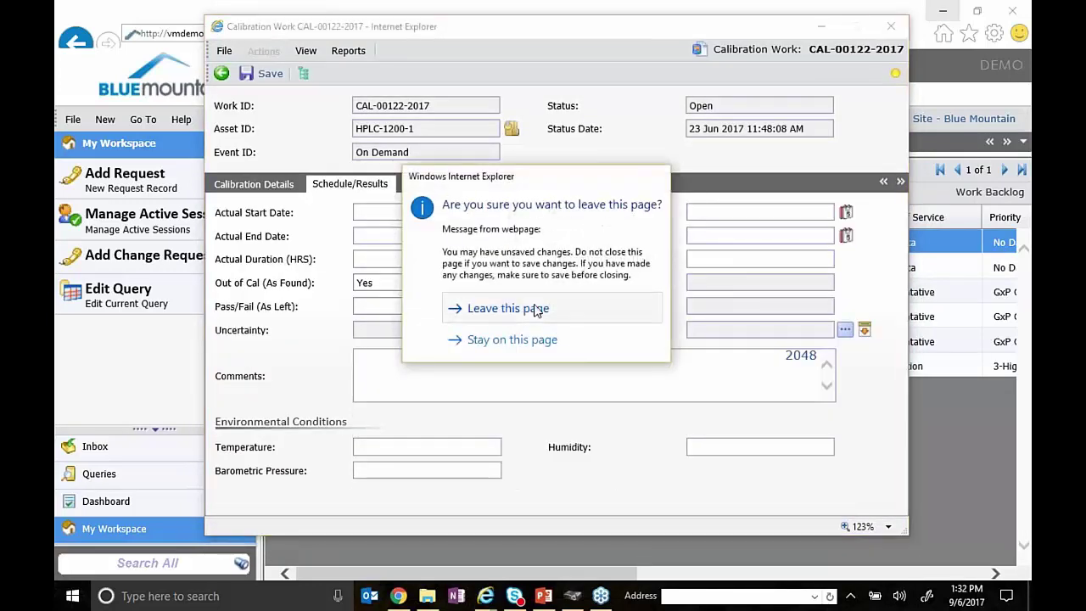
{"action": "left_click", "coordinate": [537, 310]}
{"action": "left_click", "coordinate": [408, 294]}
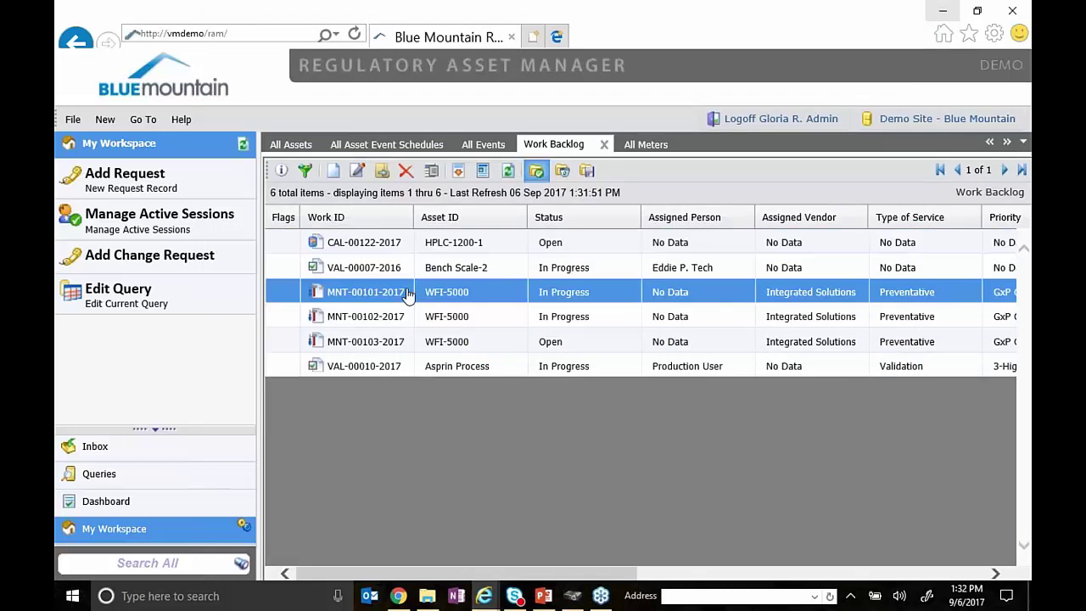
{"action": "double_click", "coordinate": [408, 292]}
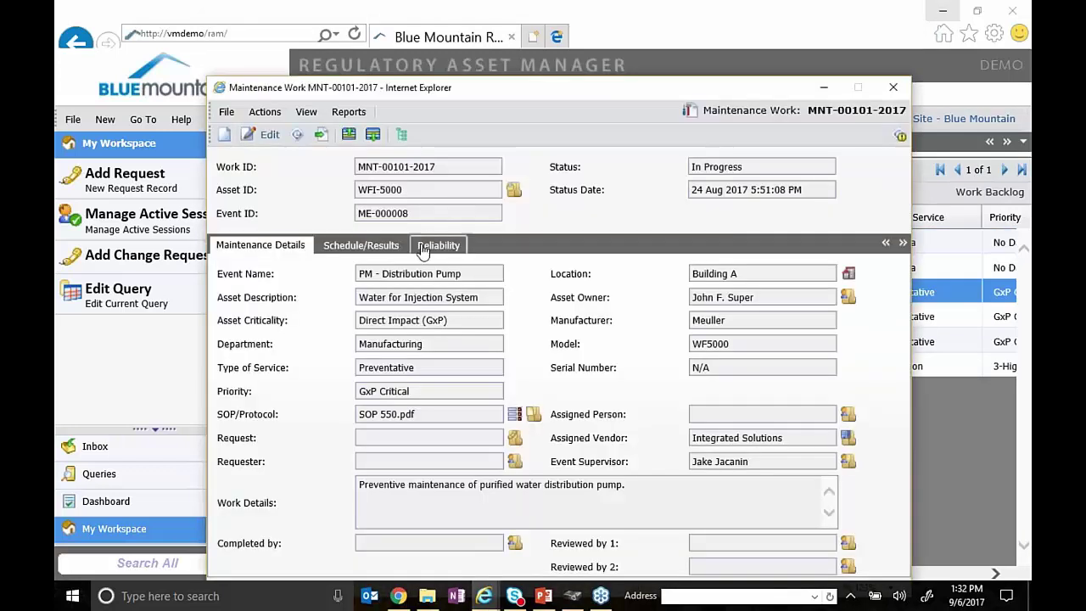
- Show MNT-00101-2017's schedule and results fields and put the record in edit mode
{"action": "left_click", "coordinate": [348, 246]}
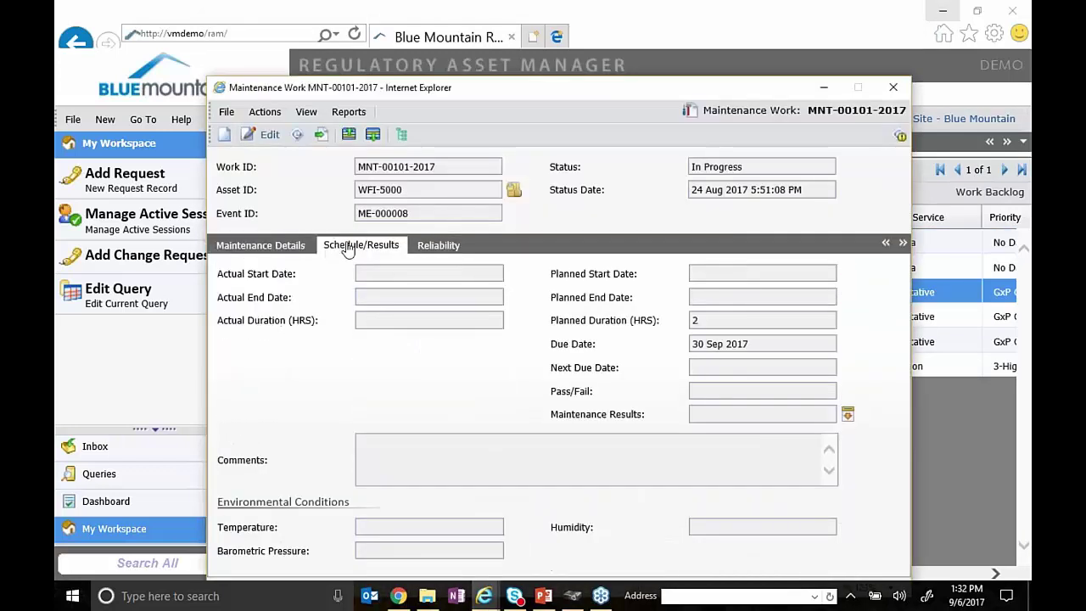
{"action": "left_click", "coordinate": [269, 139]}
{"action": "left_click_drag", "start_coordinate": [496, 99], "coordinate": [475, 28]}
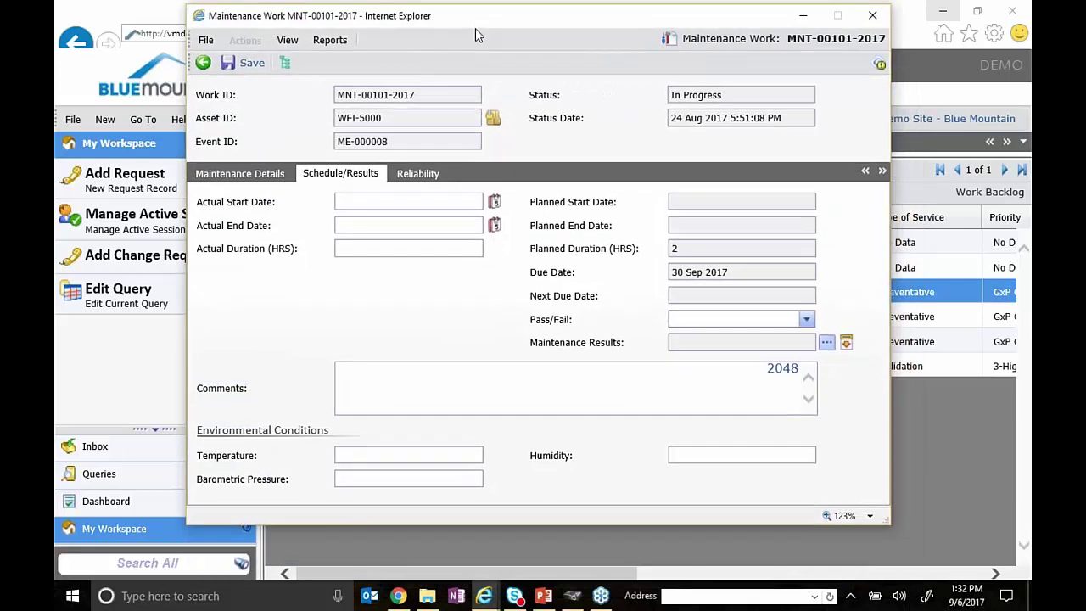
- Highlight the 30 Sep 2017 due date several times, then focus the Actual End Date field
{"action": "triple_click", "coordinate": [686, 271]}
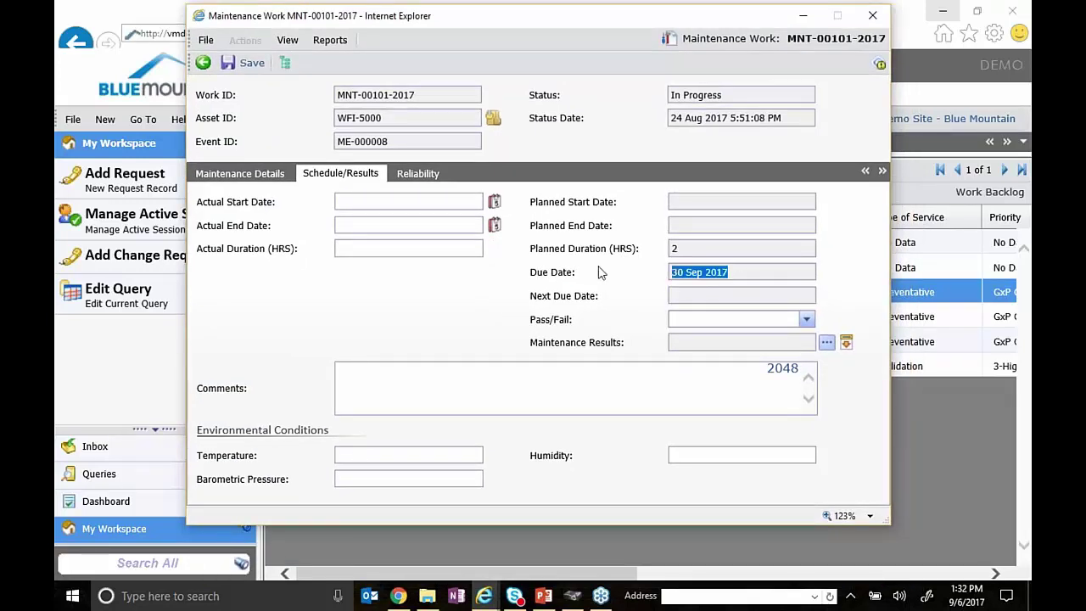
{"action": "left_click", "coordinate": [598, 272]}
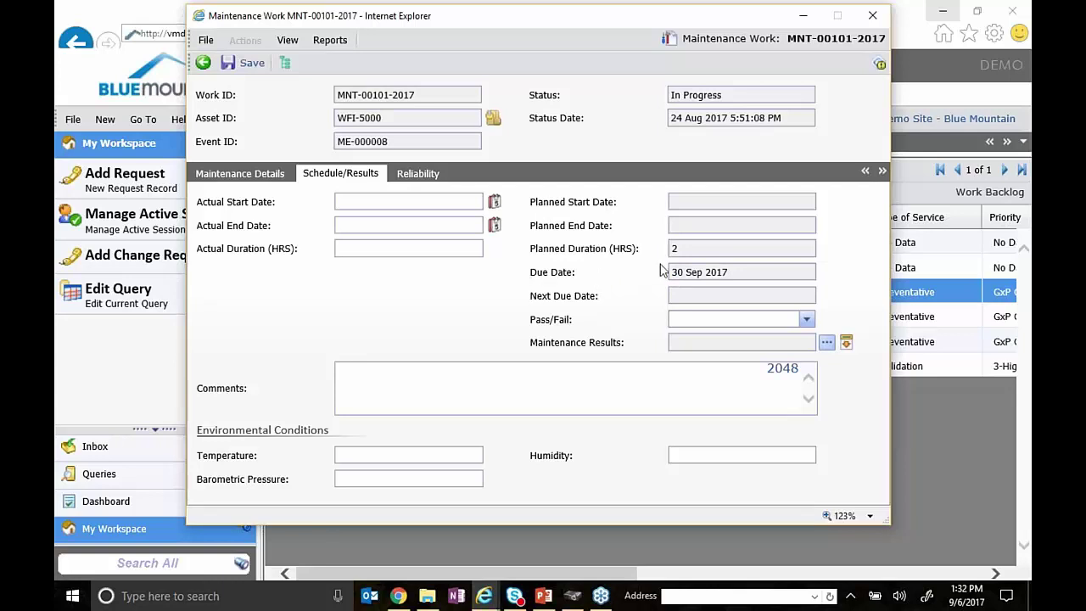
{"action": "left_click_drag", "start_coordinate": [733, 271], "coordinate": [604, 268]}
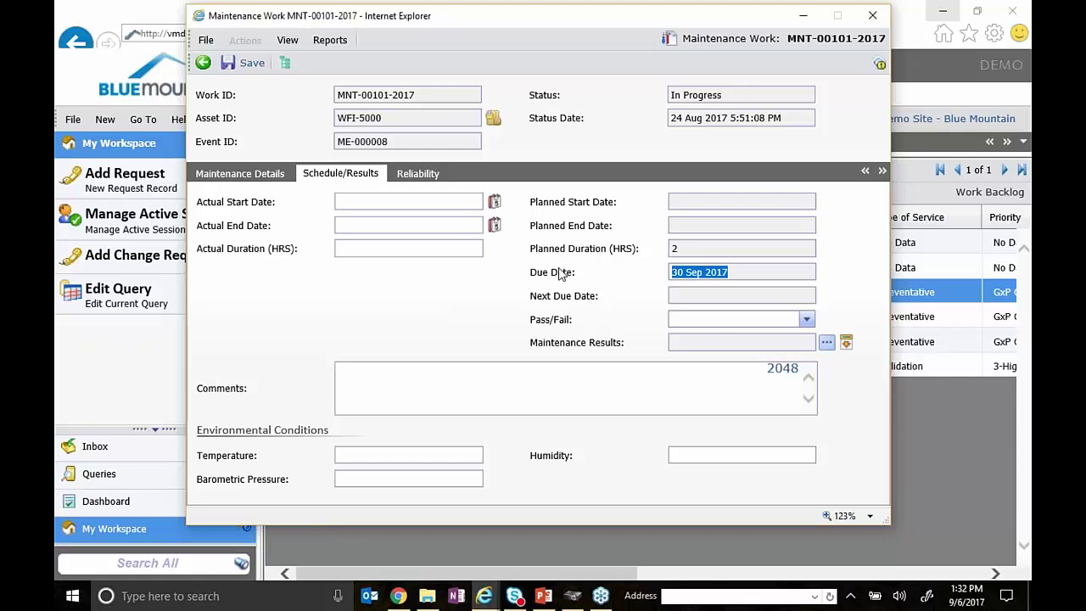
{"action": "left_click", "coordinate": [556, 269]}
{"action": "left_click_drag", "start_coordinate": [736, 274], "coordinate": [576, 269]}
{"action": "left_click", "coordinate": [547, 273]}
{"action": "left_click_drag", "start_coordinate": [733, 273], "coordinate": [659, 272]}
{"action": "left_click", "coordinate": [405, 225]}
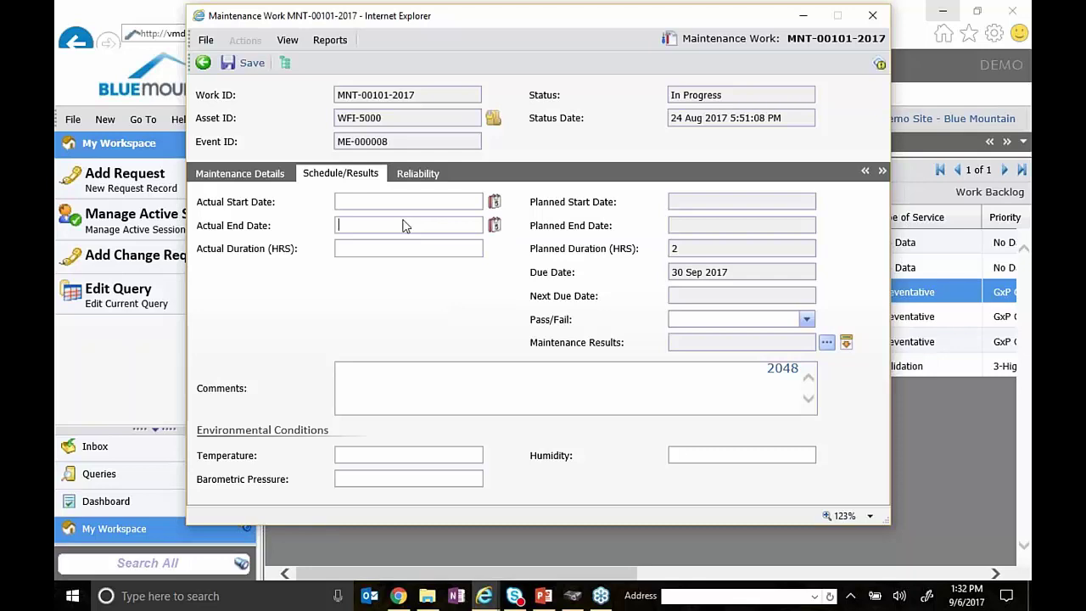
- Repeatedly highlight the 30 Sep 2017 due date and the In Progress status
{"action": "left_click_drag", "start_coordinate": [763, 271], "coordinate": [635, 272]}
{"action": "left_click", "coordinate": [636, 273]}
{"action": "left_click_drag", "start_coordinate": [742, 271], "coordinate": [647, 277]}
{"action": "left_click", "coordinate": [649, 278]}
{"action": "left_click_drag", "start_coordinate": [740, 270], "coordinate": [634, 273]}
{"action": "left_click", "coordinate": [626, 280]}
{"action": "left_click_drag", "start_coordinate": [723, 94], "coordinate": [662, 100]}
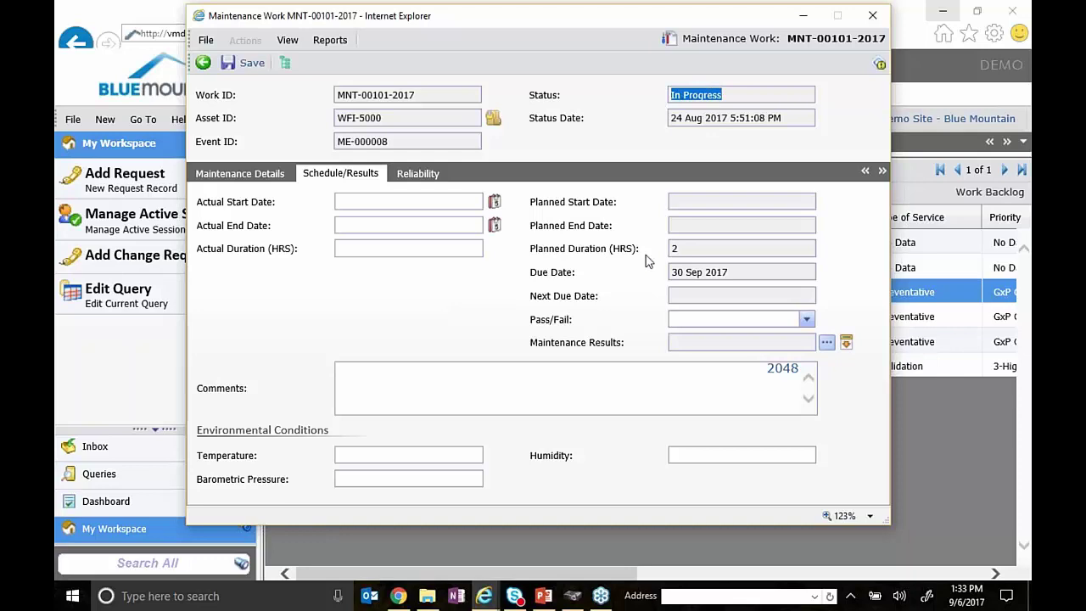
- Highlight the due date again, then return the record to view mode and close it
{"action": "left_click_drag", "start_coordinate": [768, 272], "coordinate": [599, 274]}
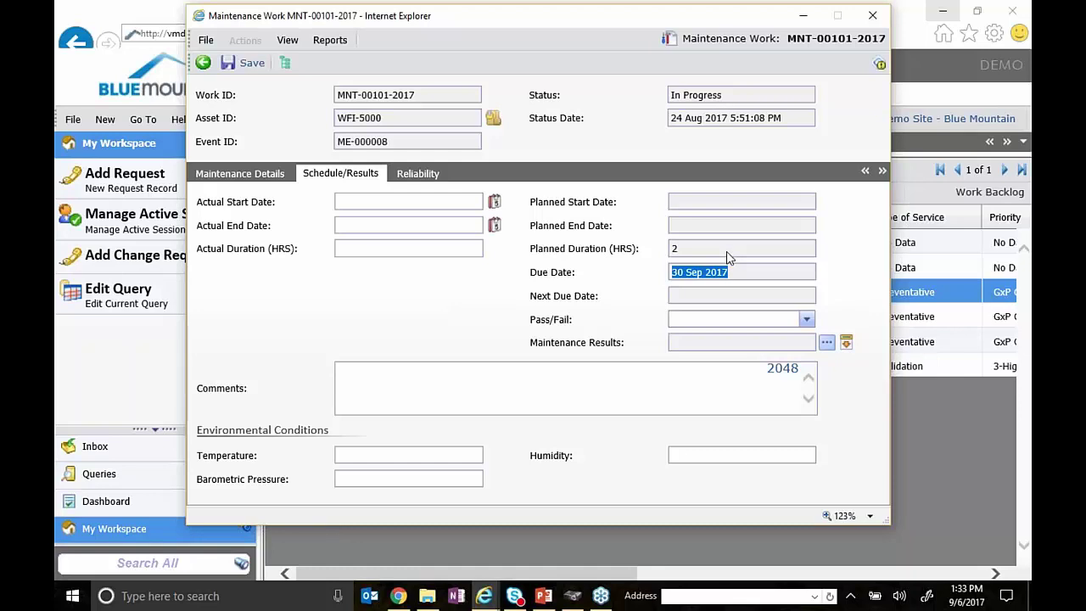
{"action": "left_click", "coordinate": [736, 274]}
{"action": "left_click_drag", "start_coordinate": [747, 274], "coordinate": [625, 278]}
{"action": "left_click", "coordinate": [560, 398]}
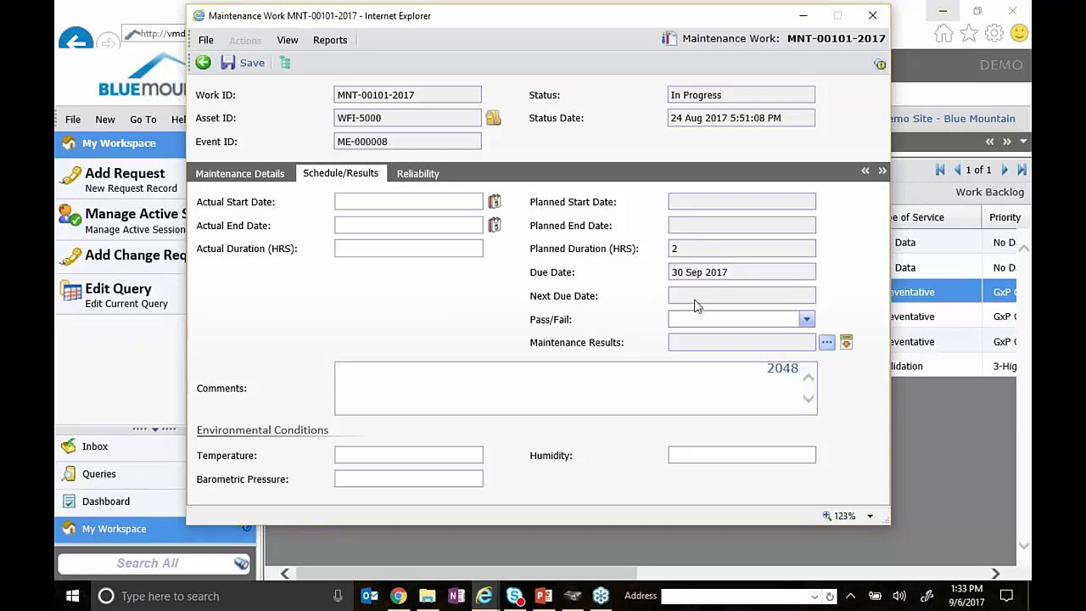
{"action": "left_click_drag", "start_coordinate": [749, 272], "coordinate": [675, 275]}
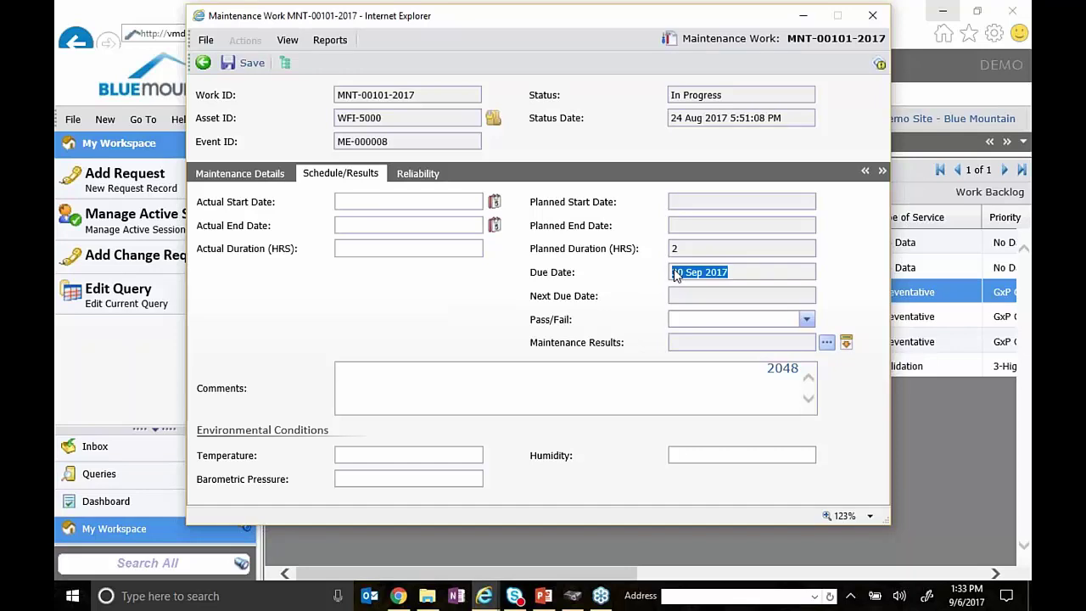
{"action": "left_click", "coordinate": [567, 278]}
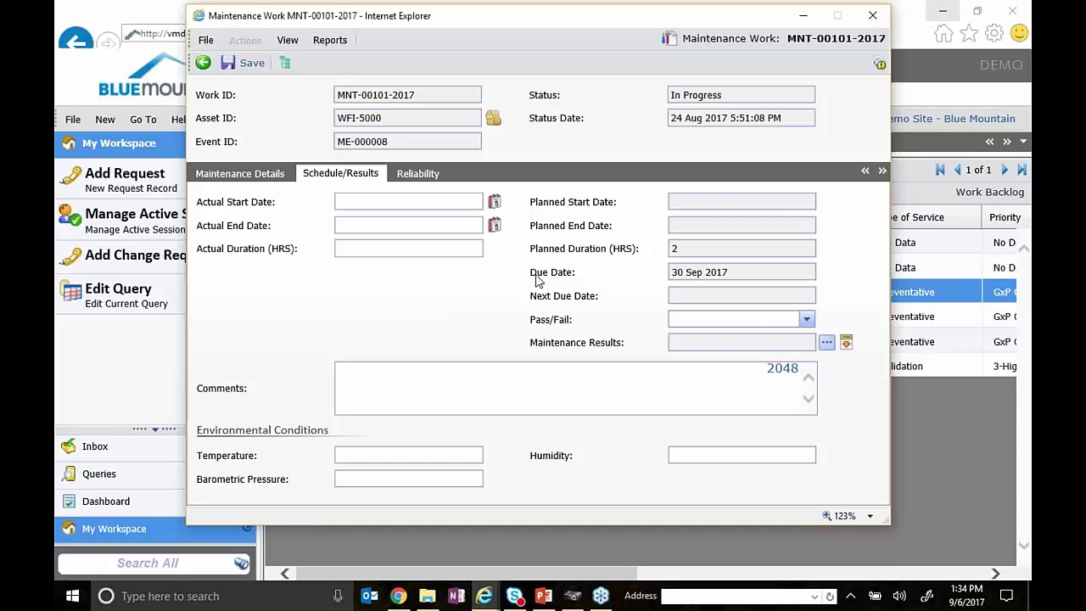
{"action": "left_click", "coordinate": [209, 69]}
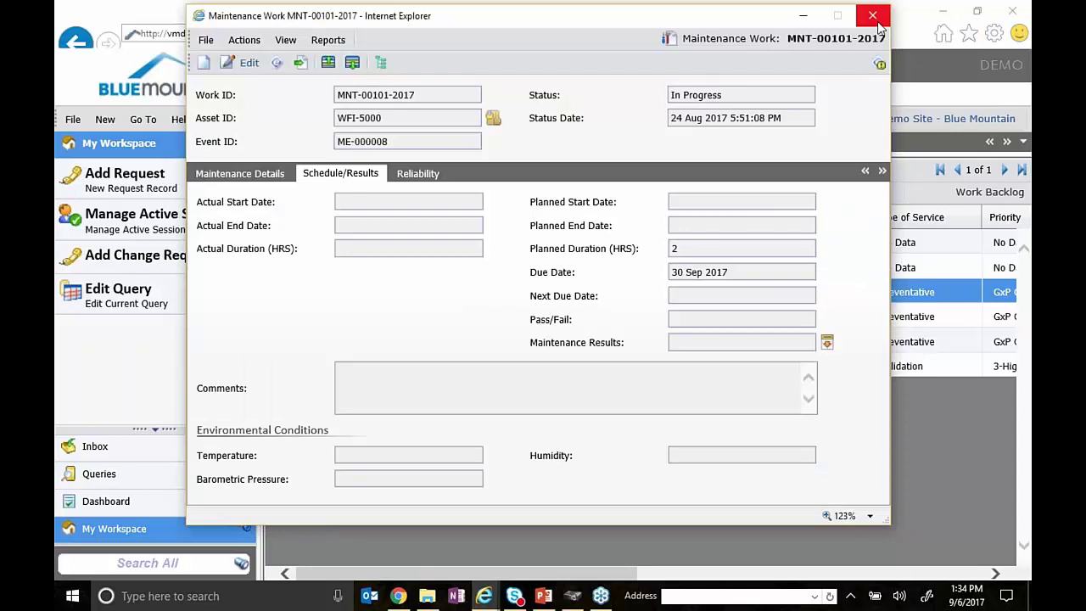
{"action": "left_click", "coordinate": [870, 20]}
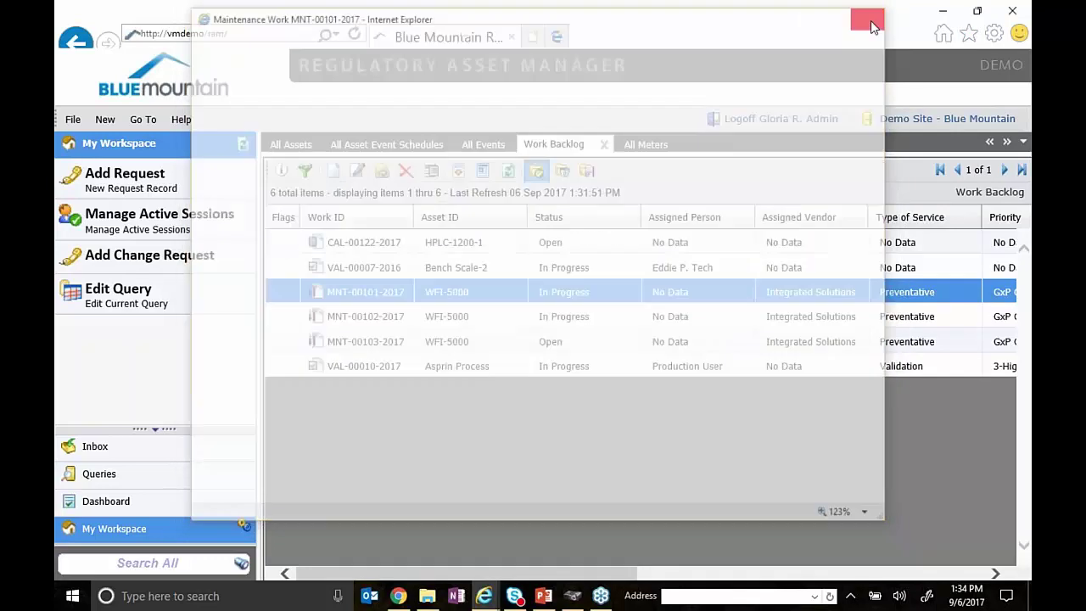
- From All Assets, start adding new work for HIP Vessel #3
{"action": "left_click", "coordinate": [291, 144]}
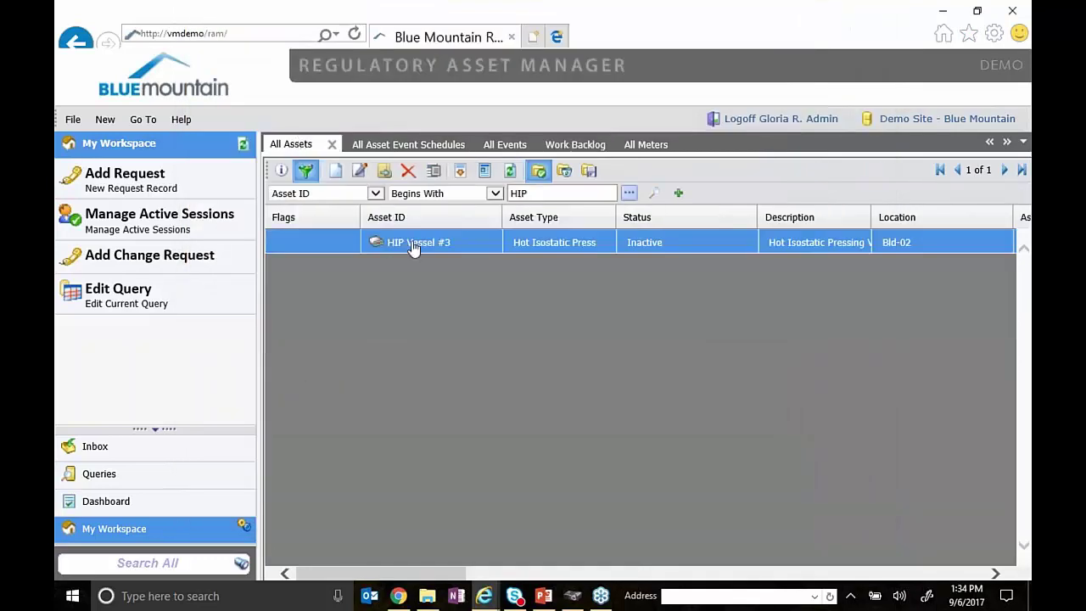
{"action": "right_click", "coordinate": [413, 246]}
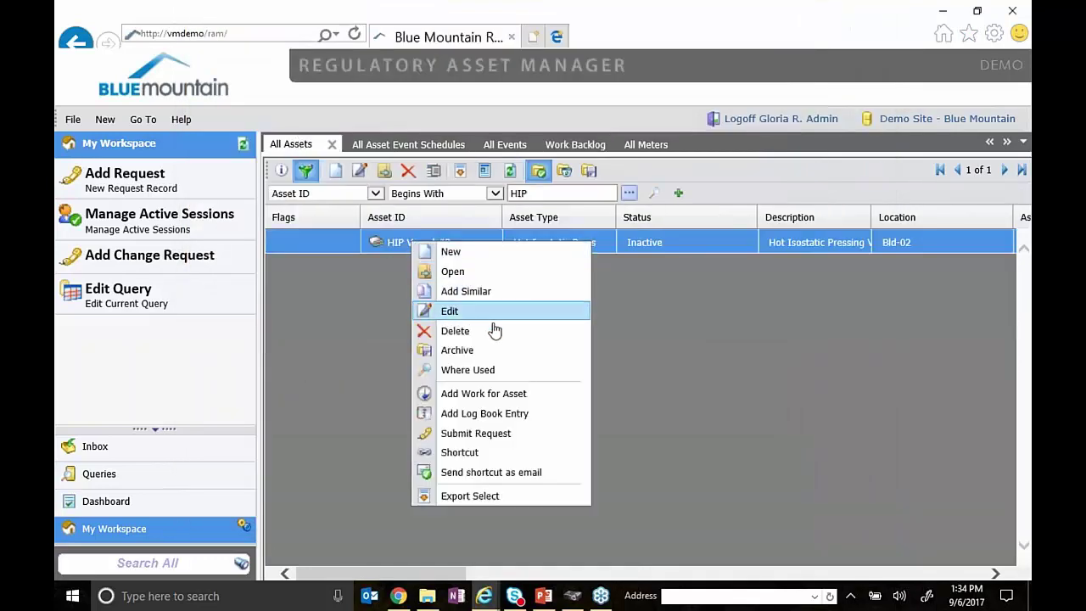
{"action": "left_click", "coordinate": [504, 392]}
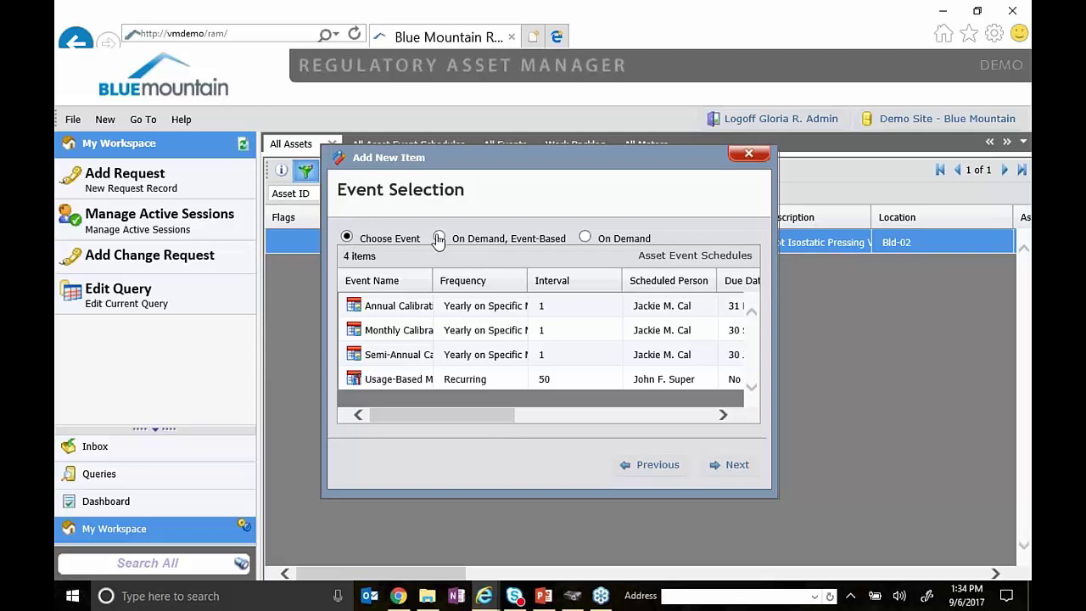
- Click through the Annual, Monthly, Semi-Annual Calibration and Usage-Based Maintenance events
{"action": "left_click", "coordinate": [374, 311]}
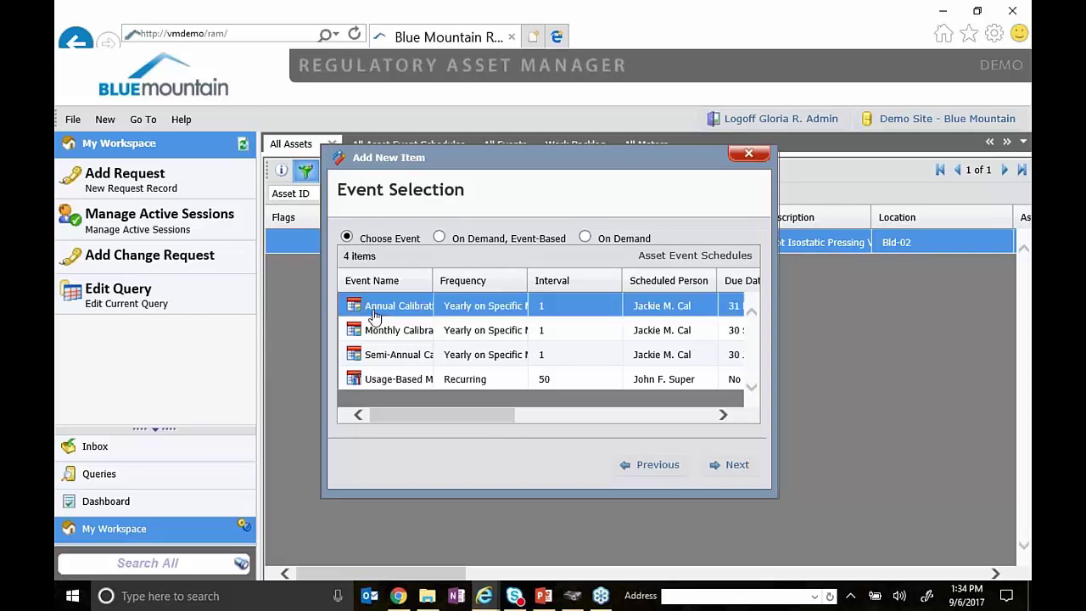
{"action": "left_click", "coordinate": [379, 333]}
{"action": "left_click", "coordinate": [376, 356]}
{"action": "left_click", "coordinate": [378, 379]}
{"action": "left_click", "coordinate": [380, 356]}
{"action": "left_click", "coordinate": [386, 332]}
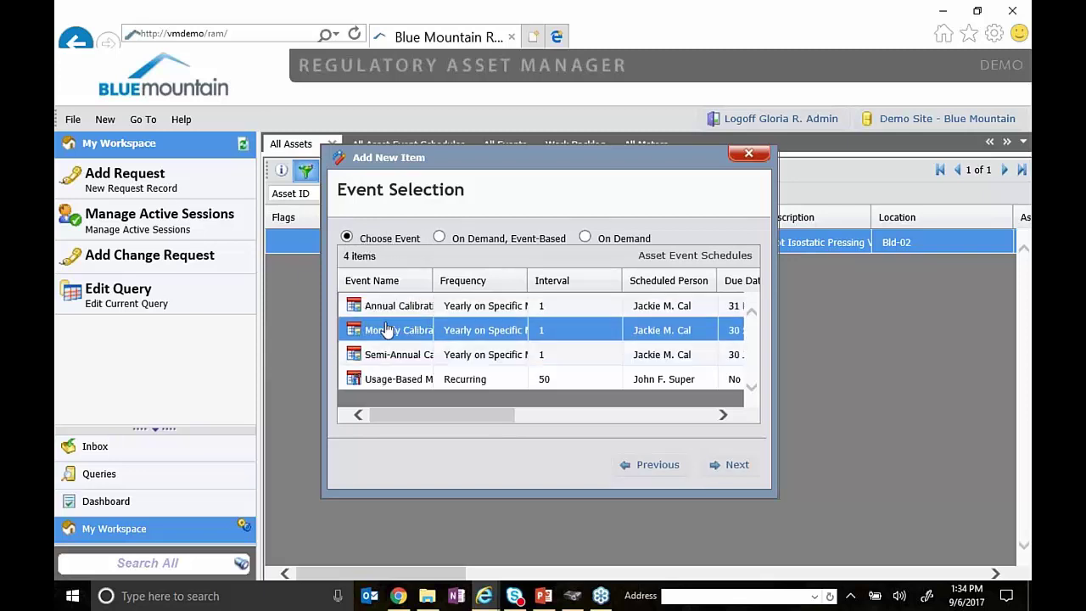
- Peek at on-demand events, return to Choose Event, widen Event Name, and select Annual Calibration
{"action": "left_click", "coordinate": [584, 239]}
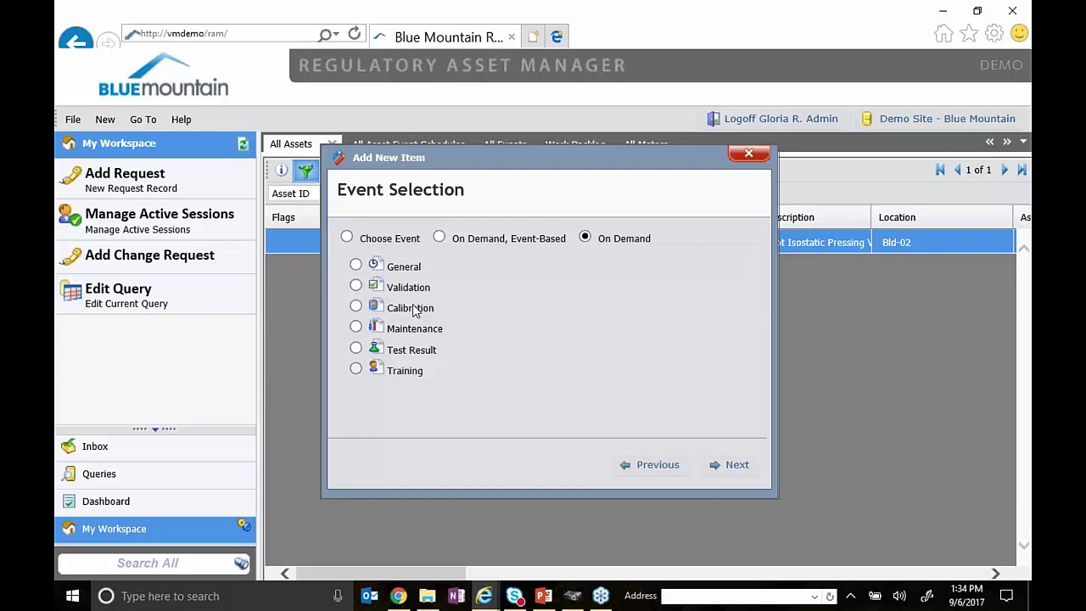
{"action": "left_click", "coordinate": [381, 333]}
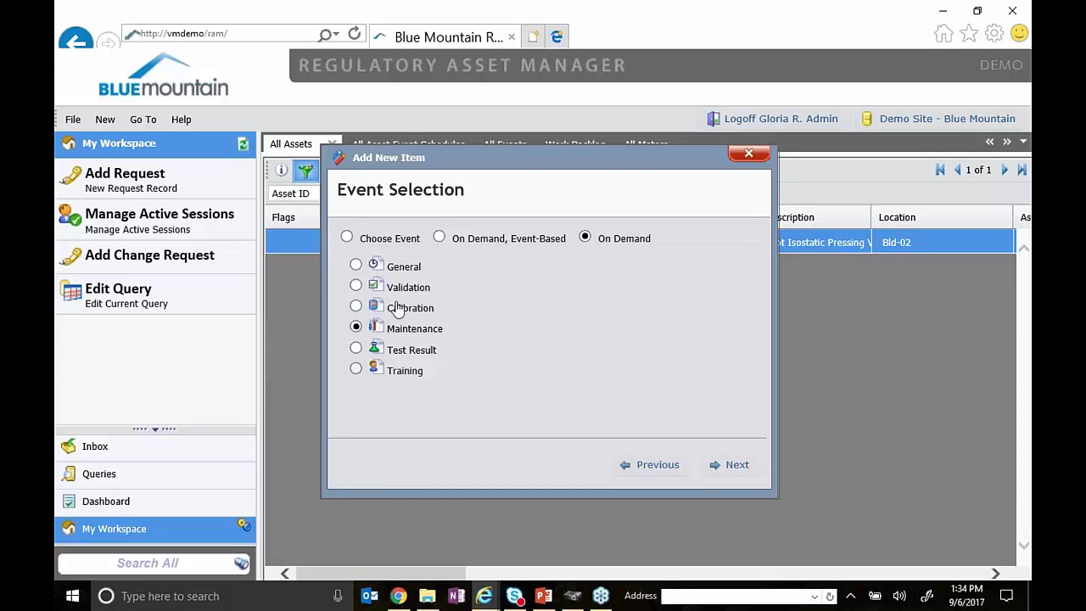
{"action": "left_click", "coordinate": [347, 238]}
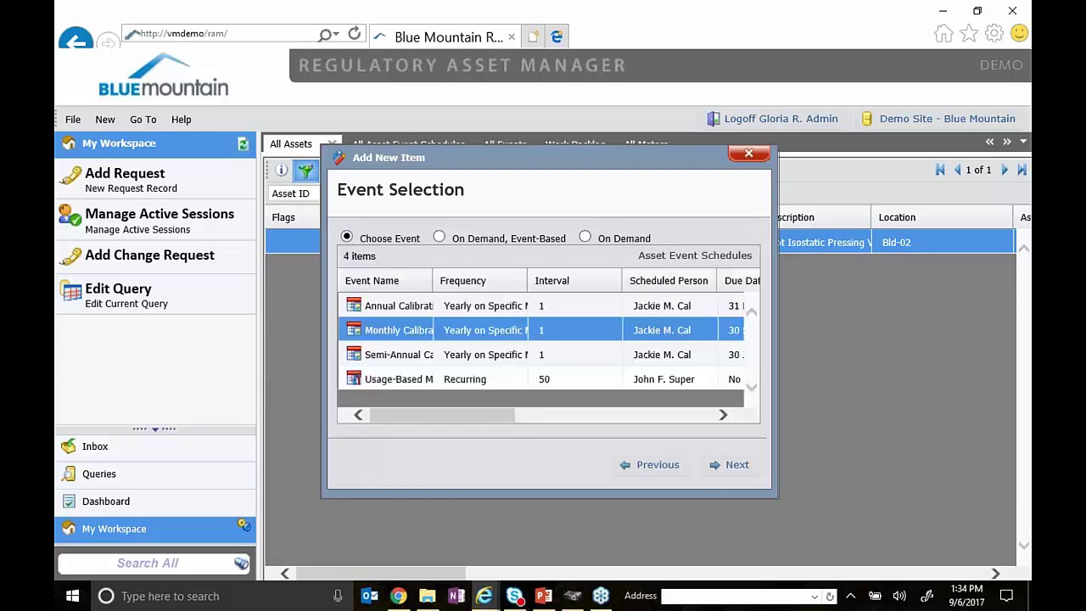
{"action": "left_click_drag", "start_coordinate": [432, 280], "coordinate": [494, 280]}
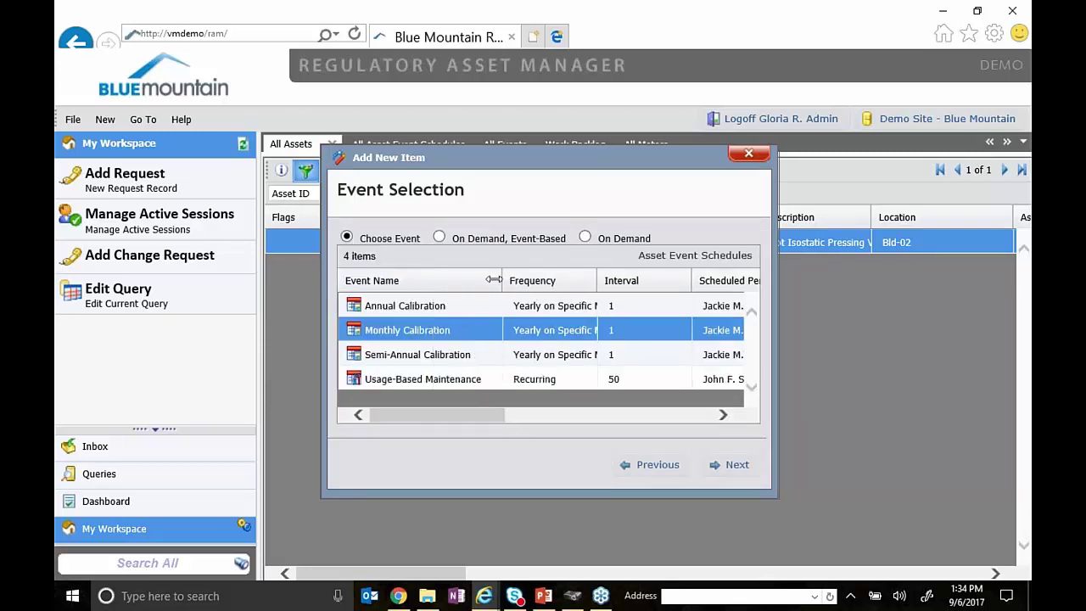
{"action": "left_click", "coordinate": [458, 309]}
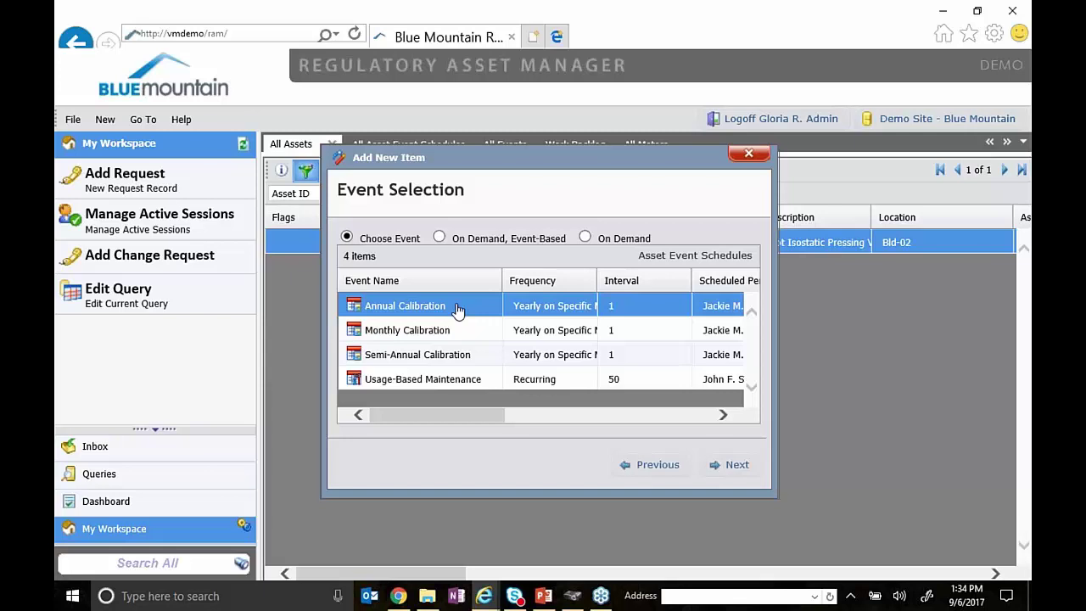
- Under On Demand, Event-Based, click through Monthly, Semi-Annual and Usage-Based events
{"action": "left_click", "coordinate": [439, 239]}
{"action": "left_click", "coordinate": [453, 334]}
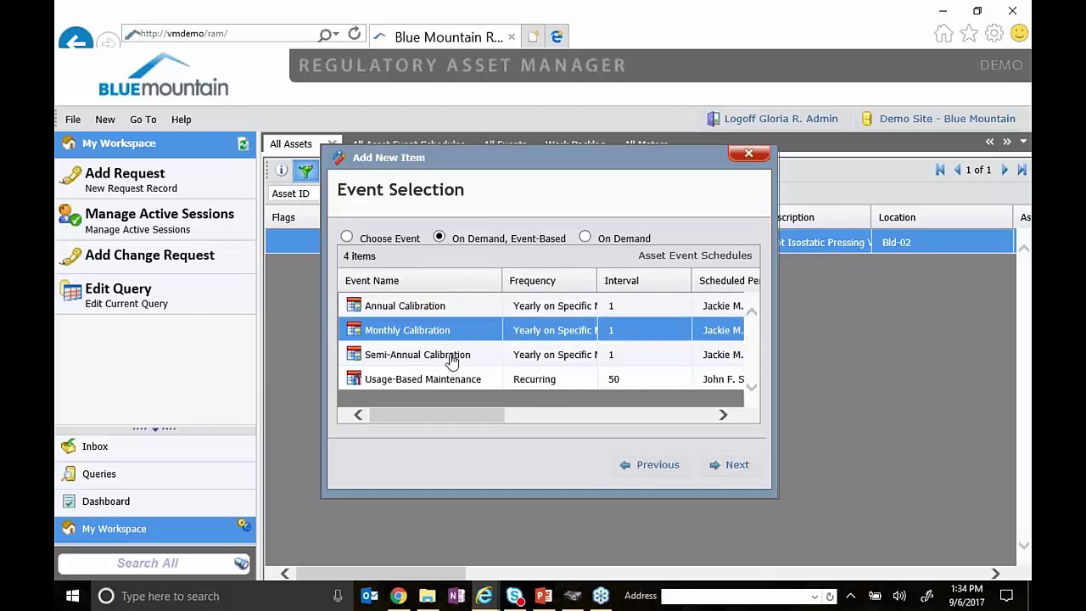
{"action": "left_click", "coordinate": [451, 358]}
{"action": "left_click", "coordinate": [453, 334]}
{"action": "left_click", "coordinate": [378, 357]}
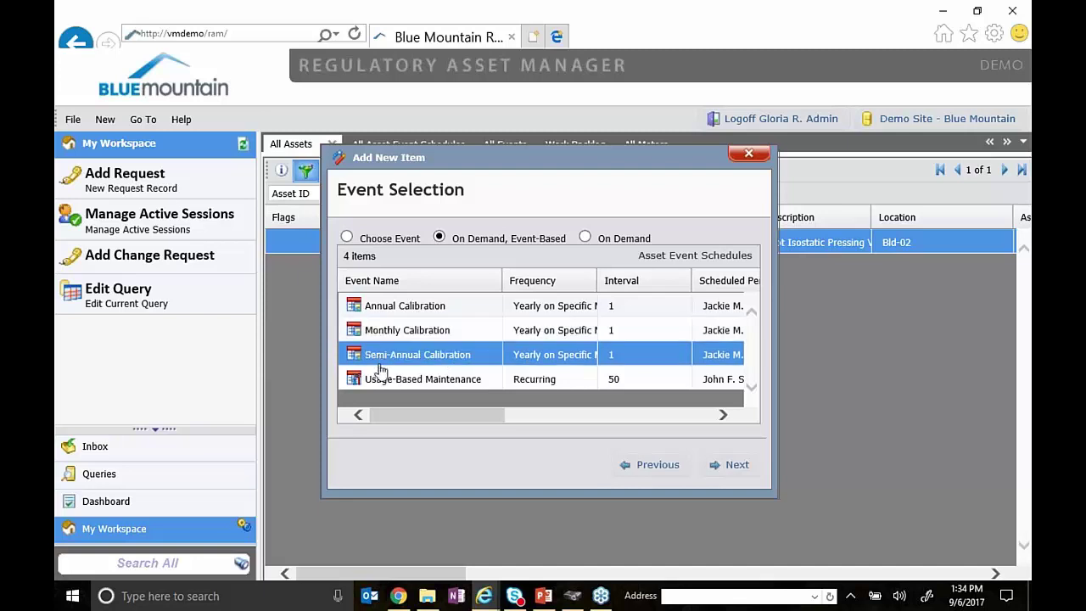
{"action": "left_click", "coordinate": [378, 375]}
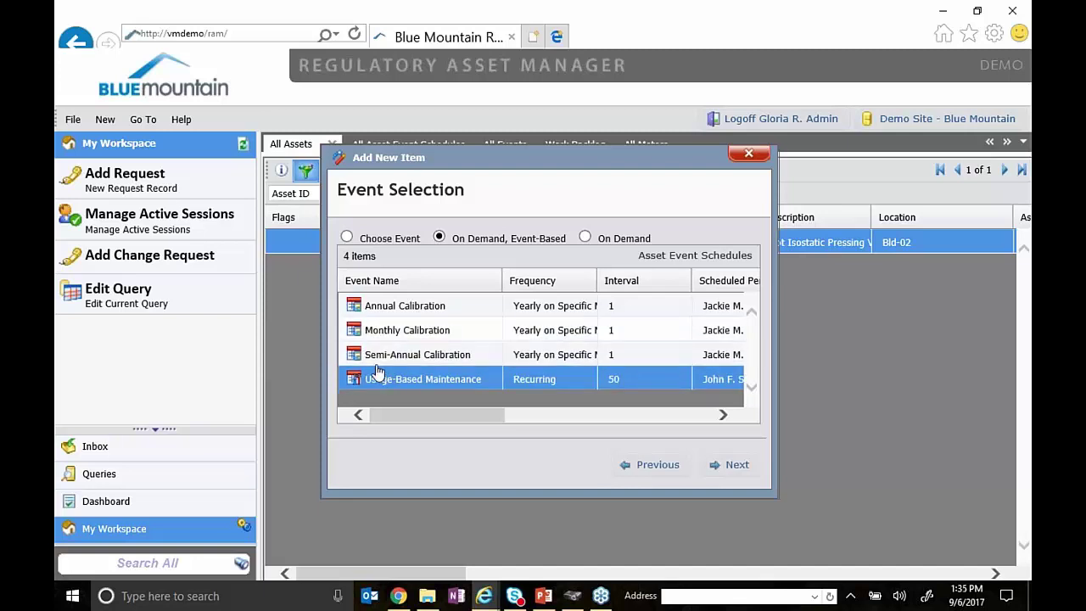
{"action": "left_click", "coordinate": [380, 355]}
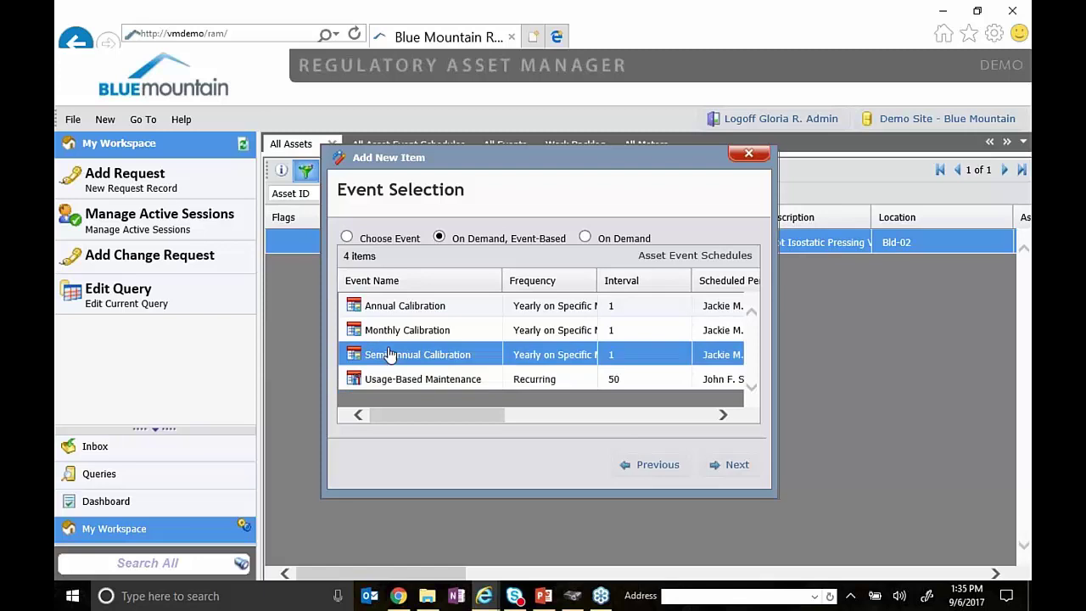
{"action": "left_click", "coordinate": [402, 334]}
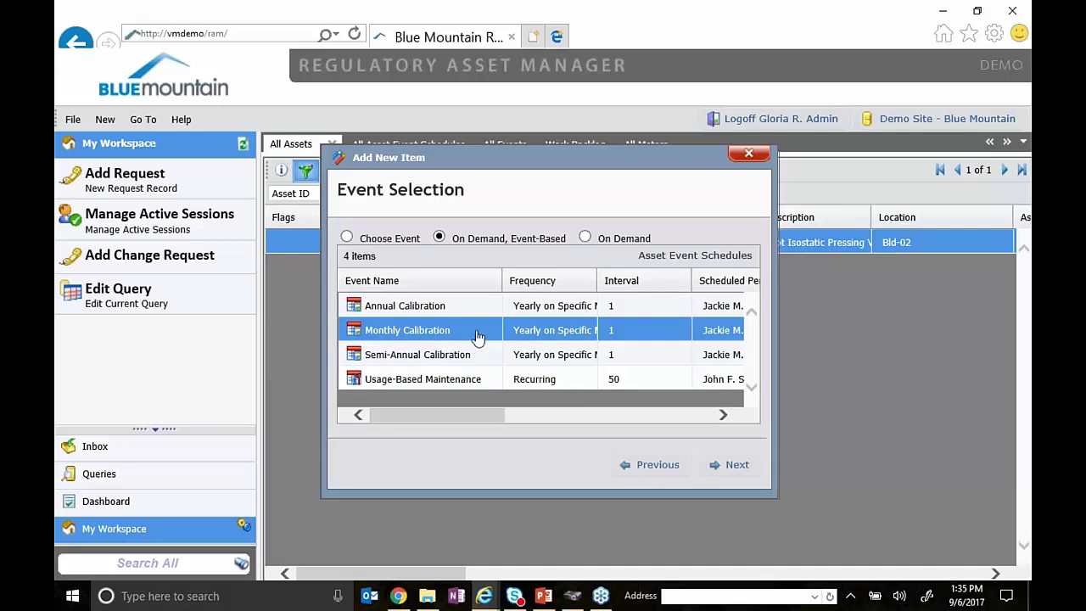
- Switch back to Choose Event, select Semi-Annual Calibration, and close the wizard without adding work
{"action": "left_click", "coordinate": [347, 239]}
{"action": "left_click", "coordinate": [432, 349]}
{"action": "left_click", "coordinate": [441, 337]}
{"action": "left_click", "coordinate": [450, 356]}
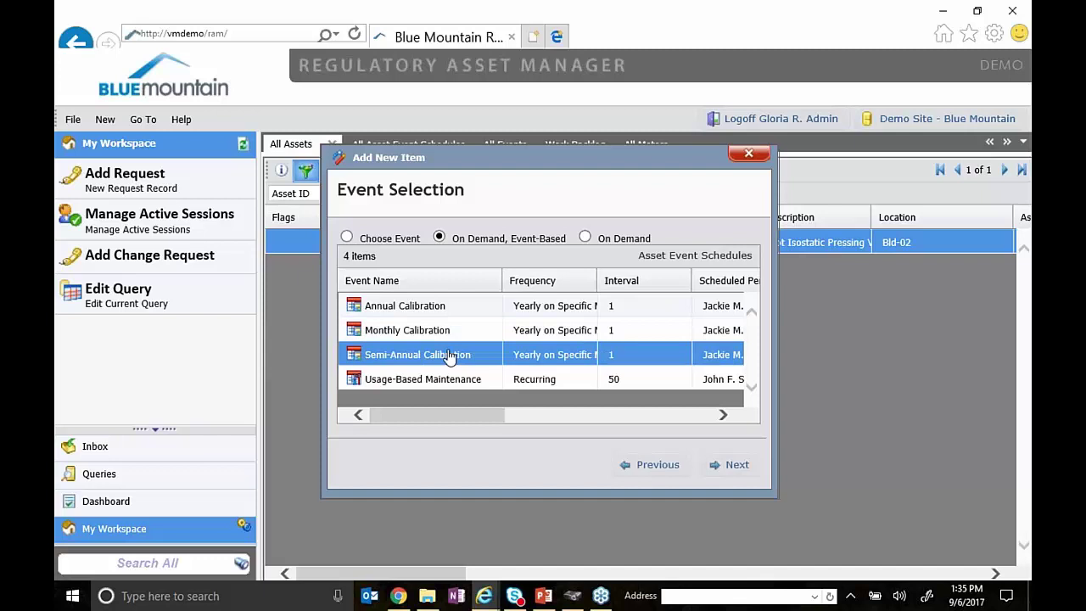
{"action": "left_click", "coordinate": [743, 159]}
- Bring HIP Vessel #3's record forward and view its acquisition details
{"action": "mouse_move", "coordinate": [483, 595]}
{"action": "left_click", "coordinate": [536, 543]}
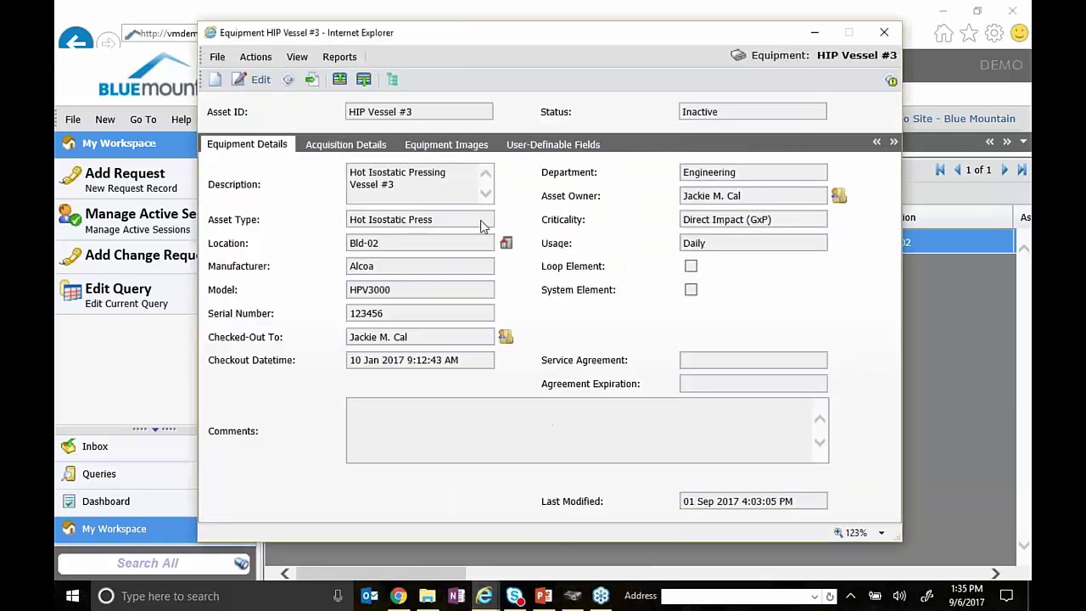
{"action": "left_click", "coordinate": [330, 153]}
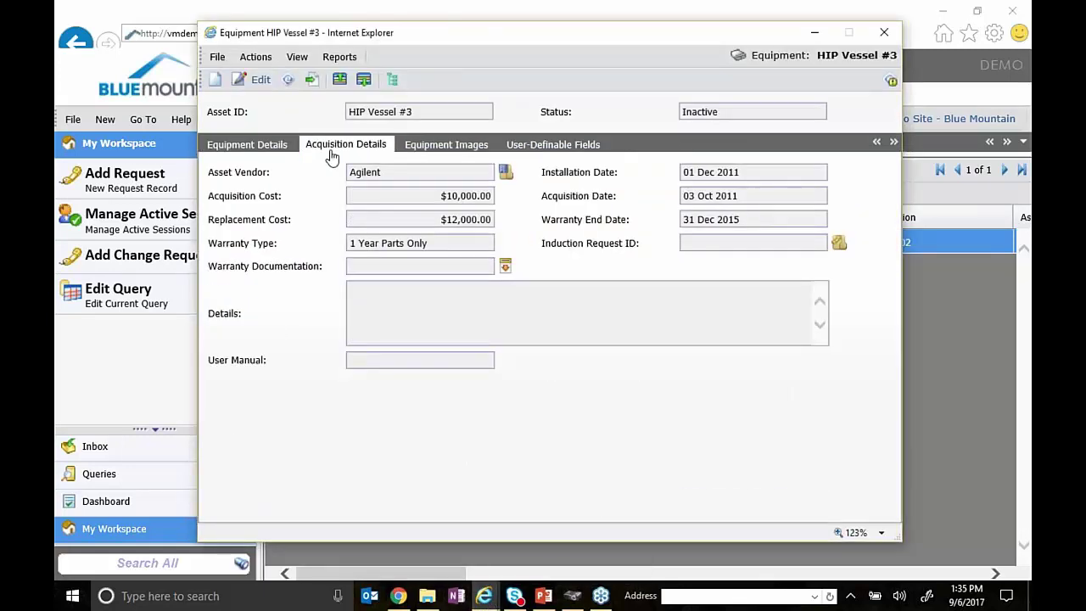
{"action": "left_click", "coordinate": [481, 604]}
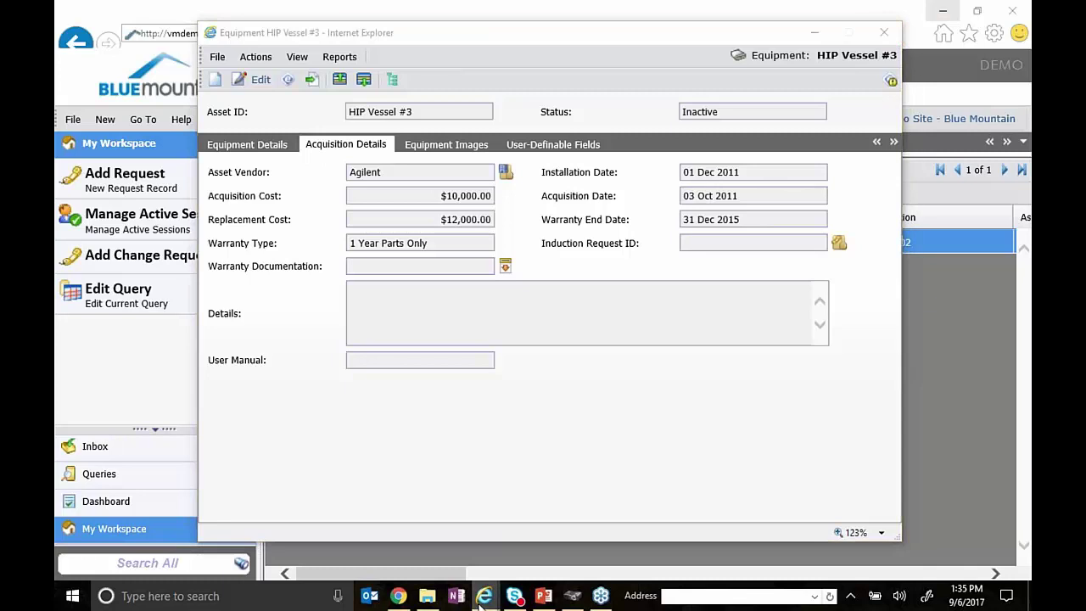
{"action": "left_click", "coordinate": [560, 514]}
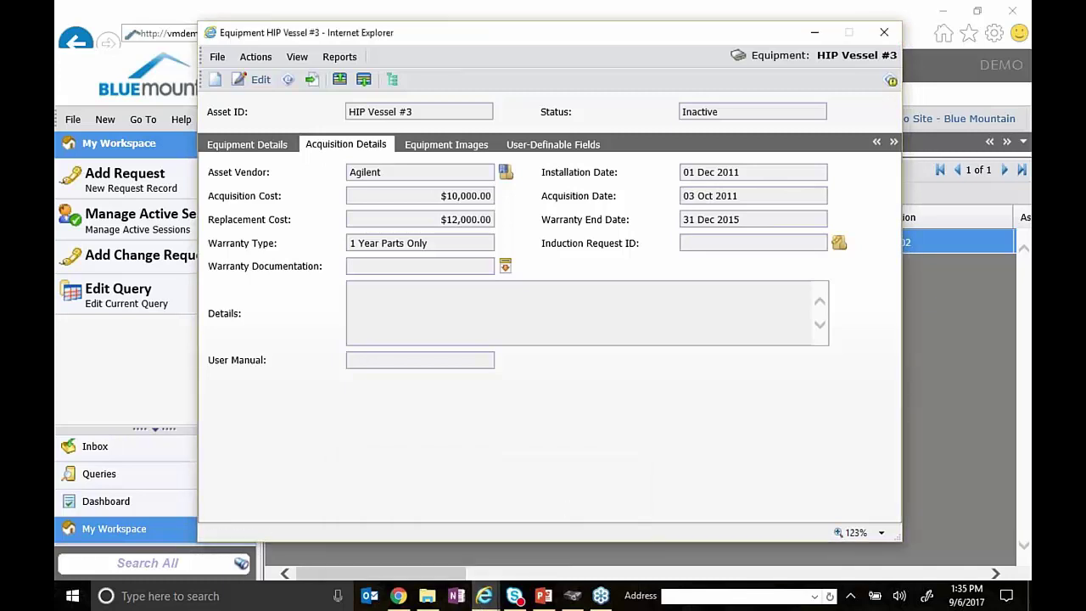
- Show the vessel's work history, open closed calibration CAL-000052, then close it
{"action": "left_click", "coordinate": [297, 57]}
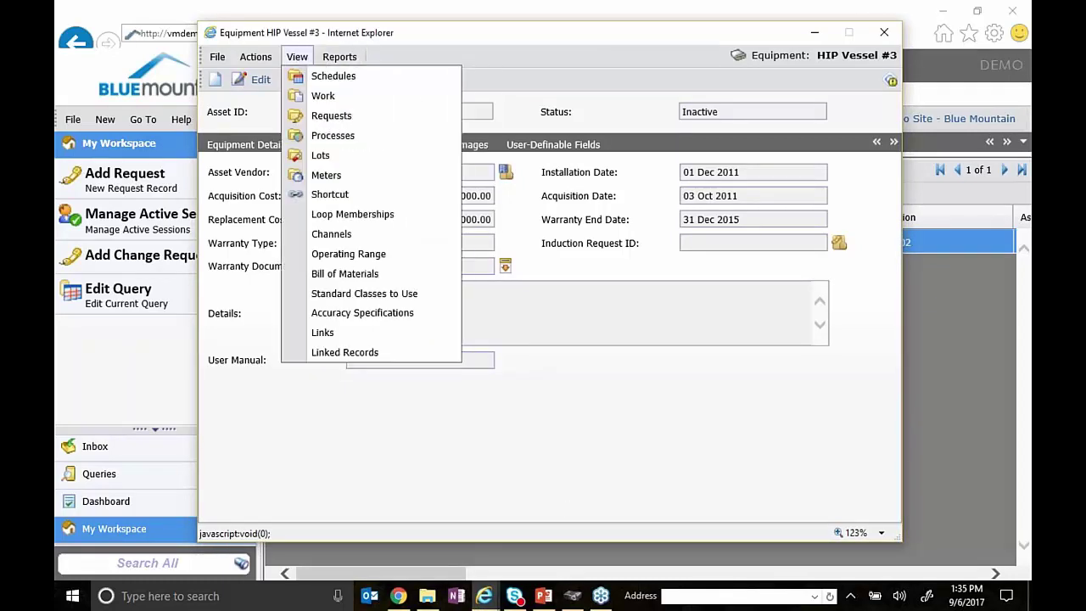
{"action": "left_click", "coordinate": [323, 95]}
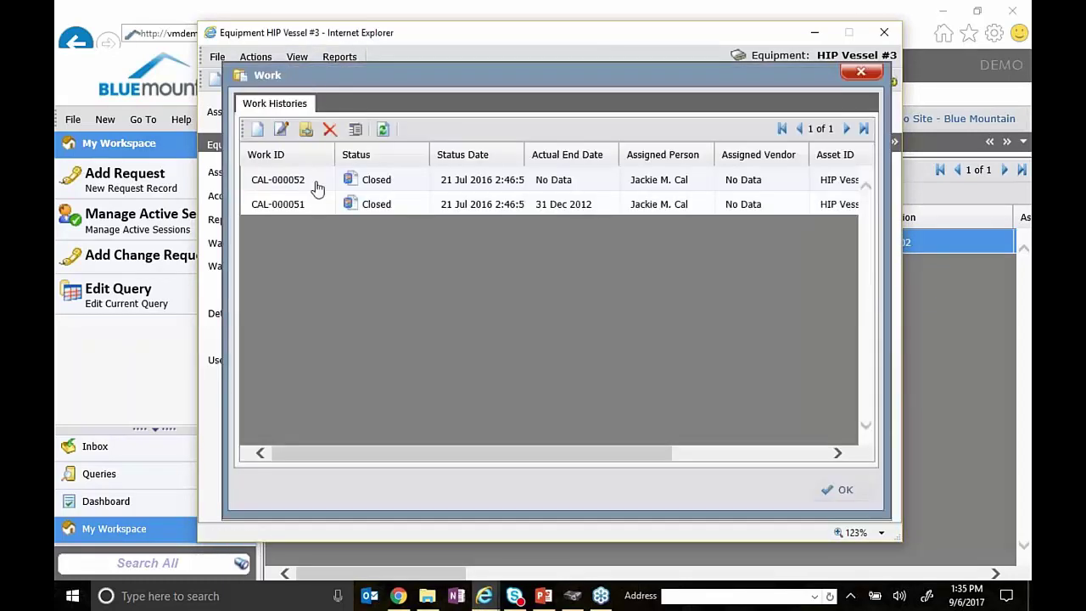
{"action": "left_click", "coordinate": [316, 184]}
{"action": "right_click", "coordinate": [315, 183]}
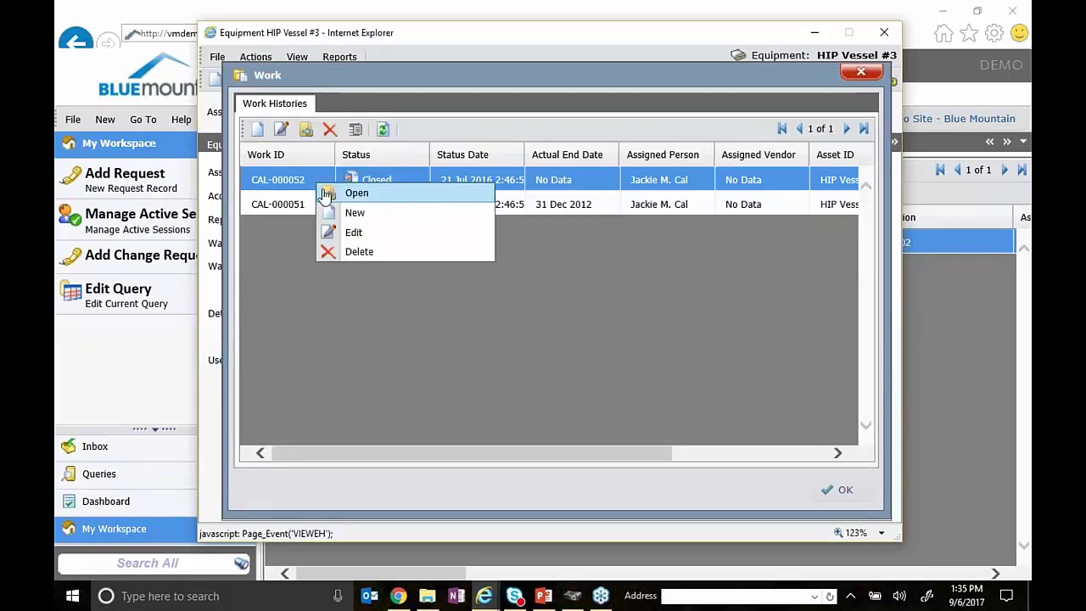
{"action": "left_click", "coordinate": [456, 193]}
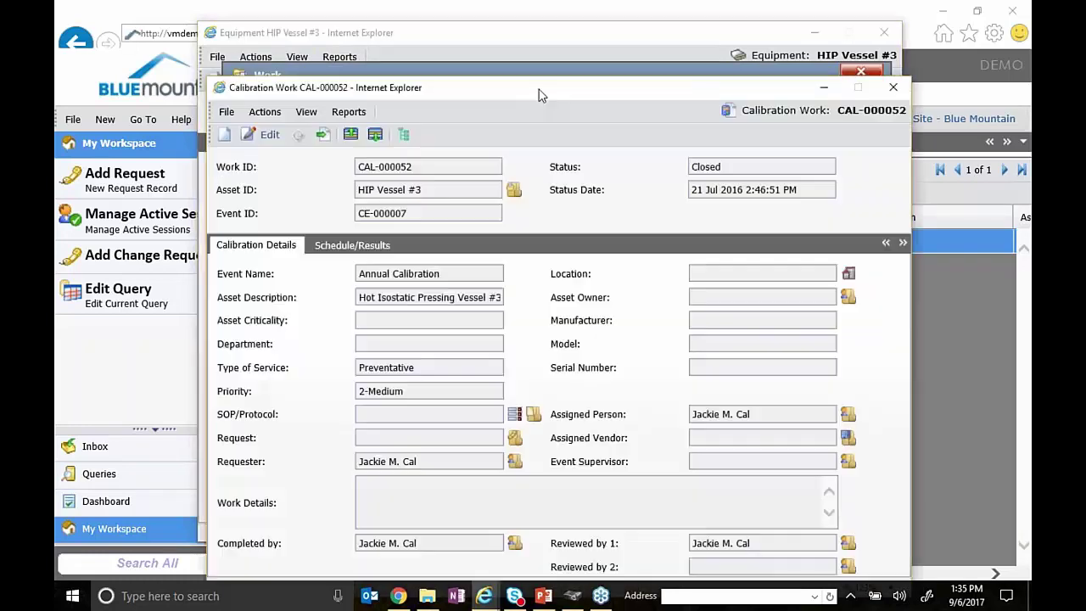
{"action": "left_click_drag", "start_coordinate": [543, 95], "coordinate": [598, 61]}
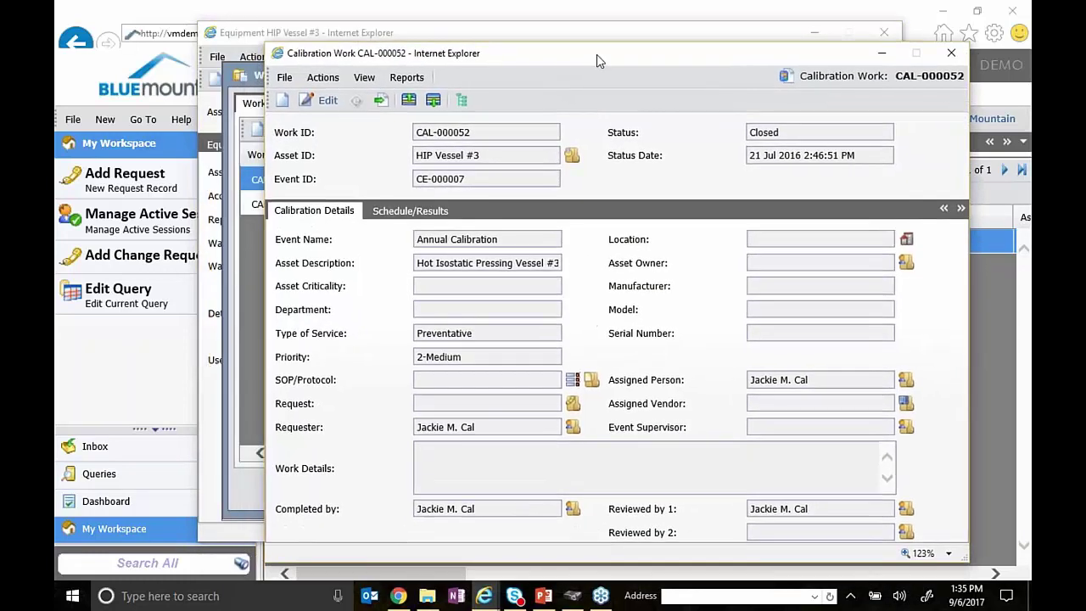
{"action": "left_click", "coordinate": [951, 52]}
- Try adding work from the Monthly Calibration schedule and dismiss the event-rule refusal warning
{"action": "left_click", "coordinate": [861, 71]}
{"action": "left_click", "coordinate": [297, 57]}
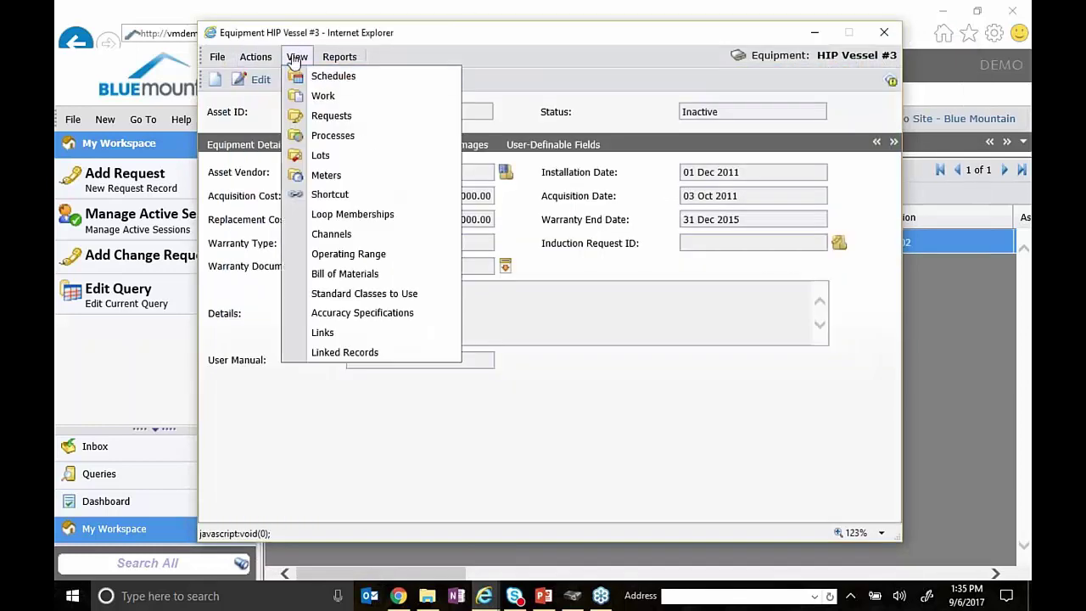
{"action": "left_click", "coordinate": [298, 76]}
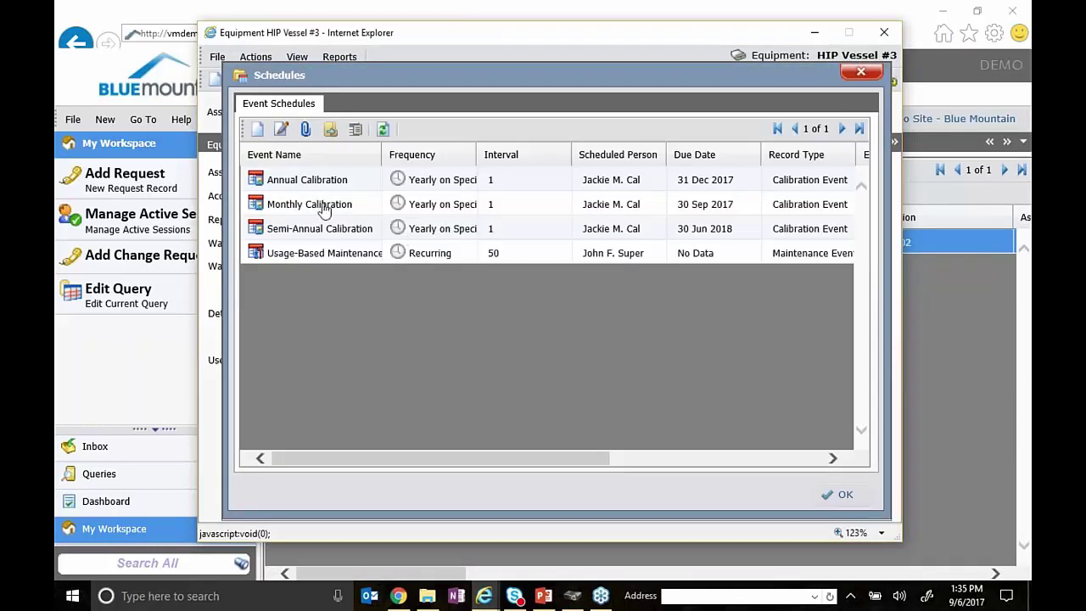
{"action": "right_click", "coordinate": [323, 211]}
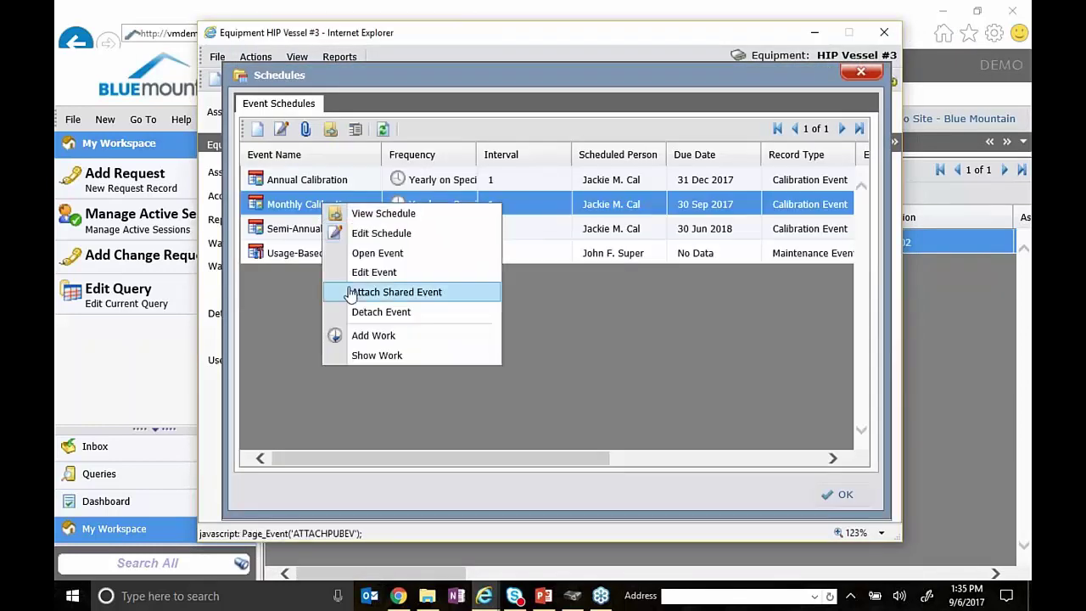
{"action": "left_click", "coordinate": [374, 335]}
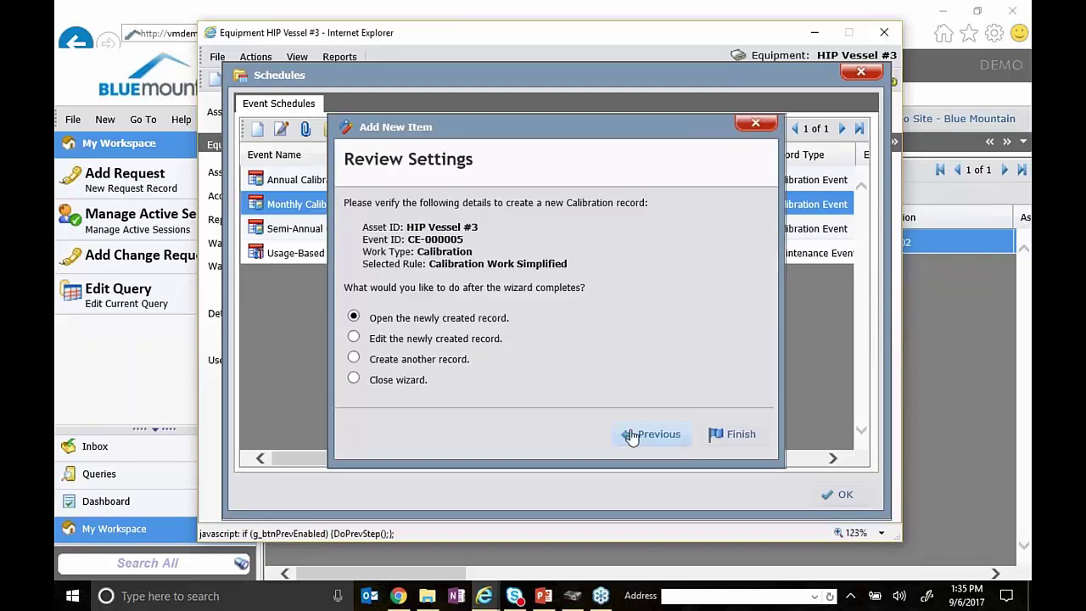
{"action": "left_click", "coordinate": [737, 437]}
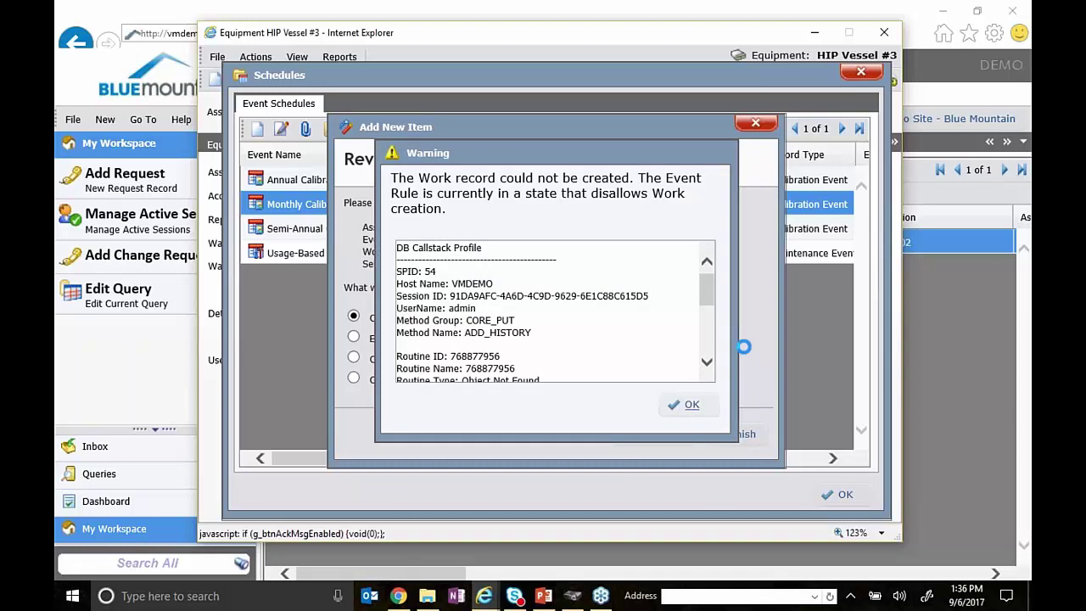
{"action": "left_click", "coordinate": [694, 406]}
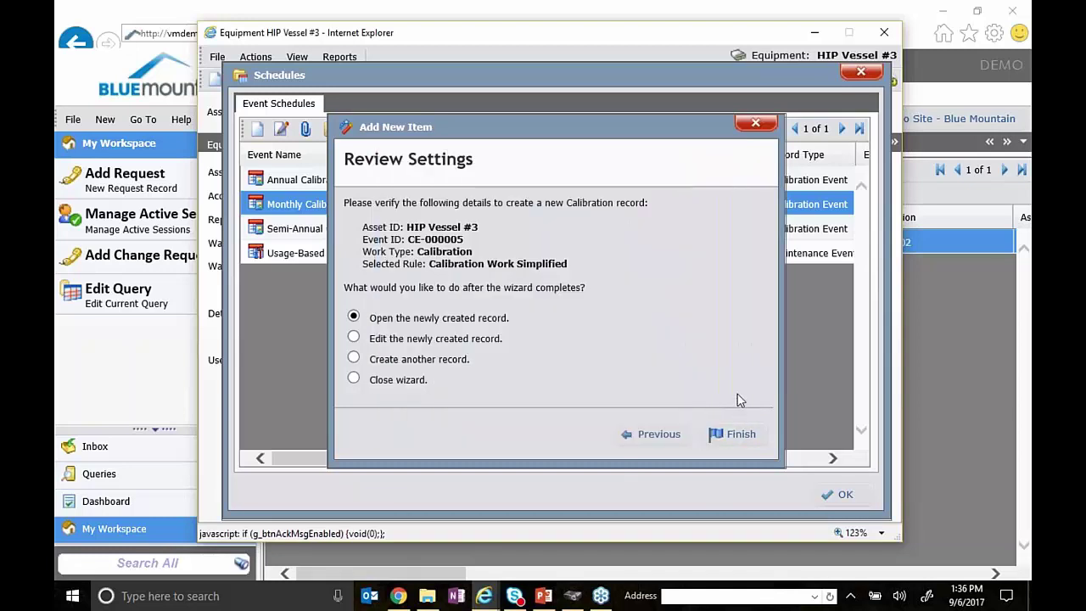
- Close the wizard and schedules, cancel the signature, and close HIP Vessel #3's record
{"action": "left_click", "coordinate": [755, 123]}
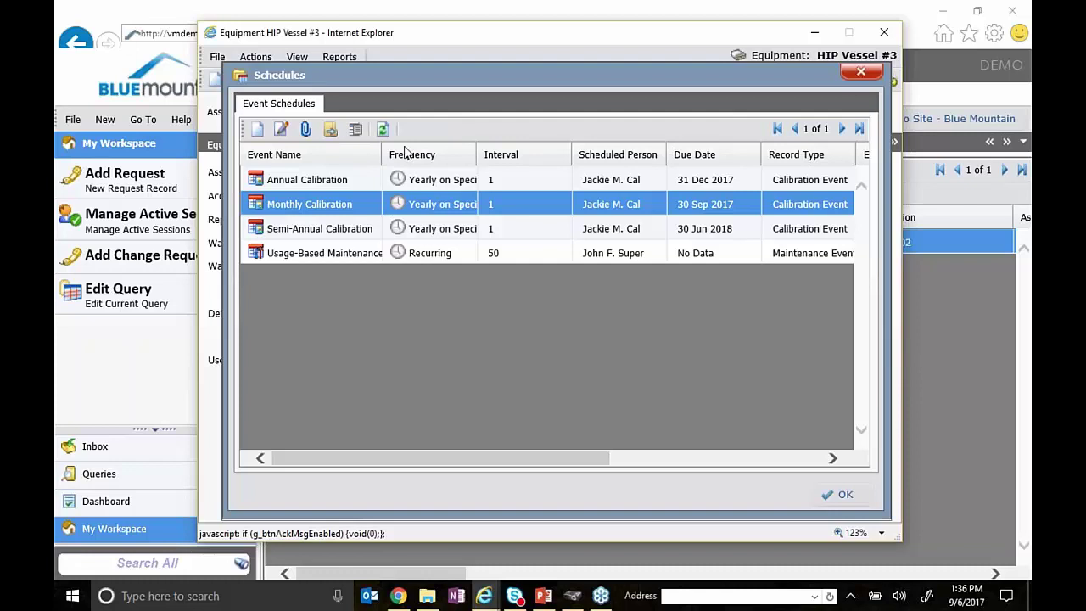
{"action": "left_click", "coordinate": [862, 74]}
{"action": "left_click", "coordinate": [289, 79]}
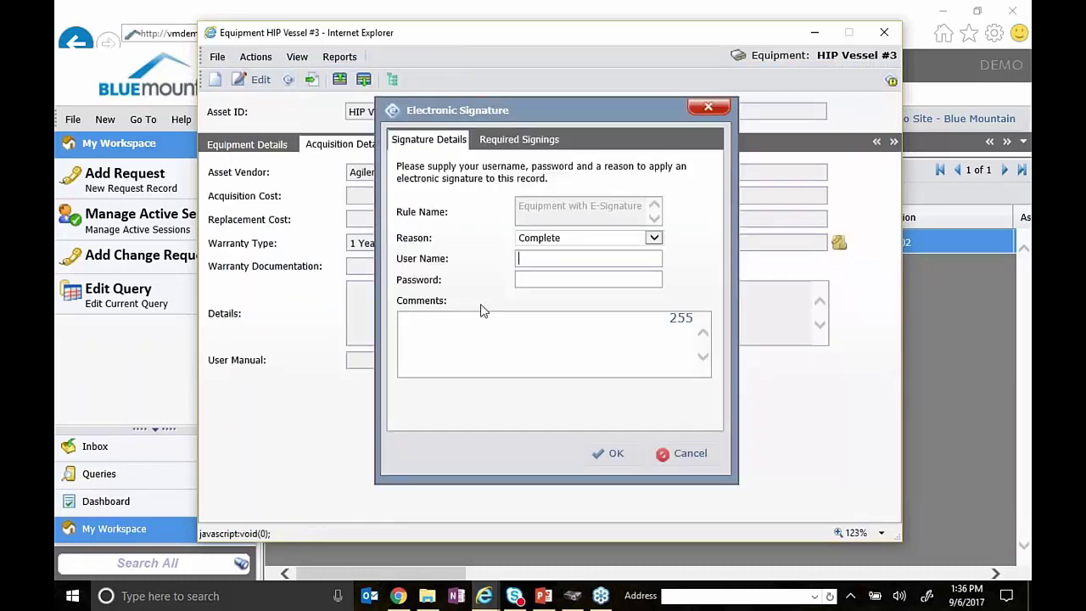
{"action": "left_click", "coordinate": [708, 107]}
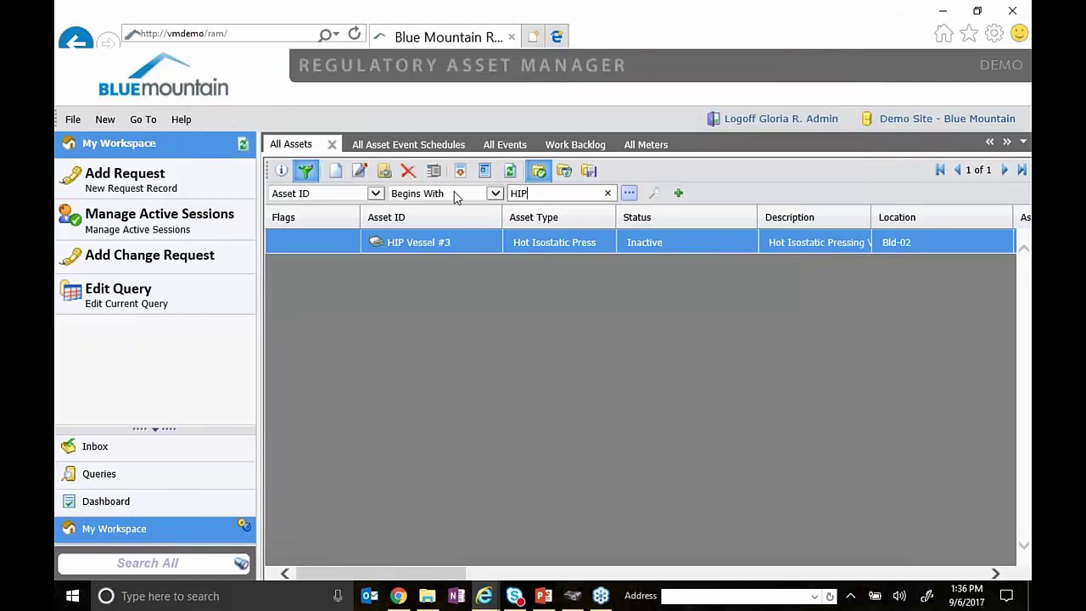
- Filter Asset ID to WFI-5000 and start adding work for that asset
{"action": "type", "text": "fi"}
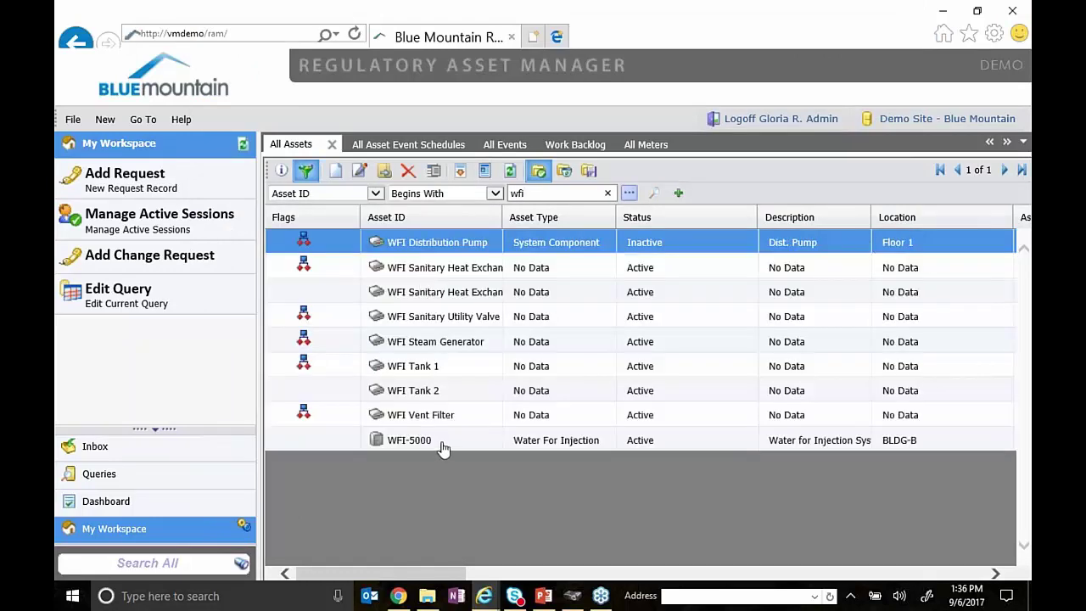
{"action": "left_click", "coordinate": [443, 443]}
{"action": "right_click", "coordinate": [443, 443]}
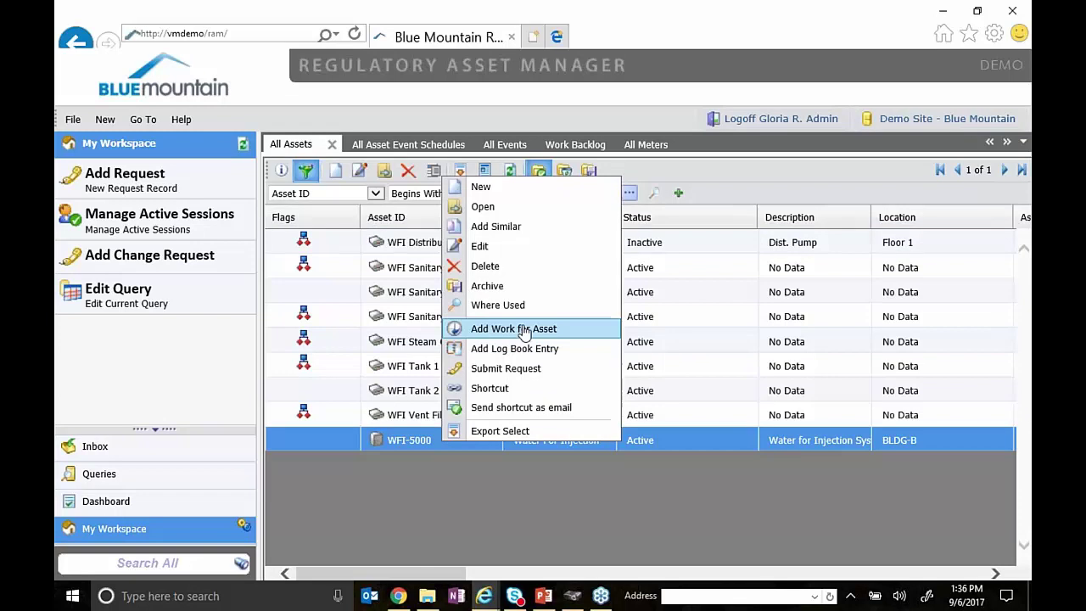
{"action": "left_click", "coordinate": [543, 329]}
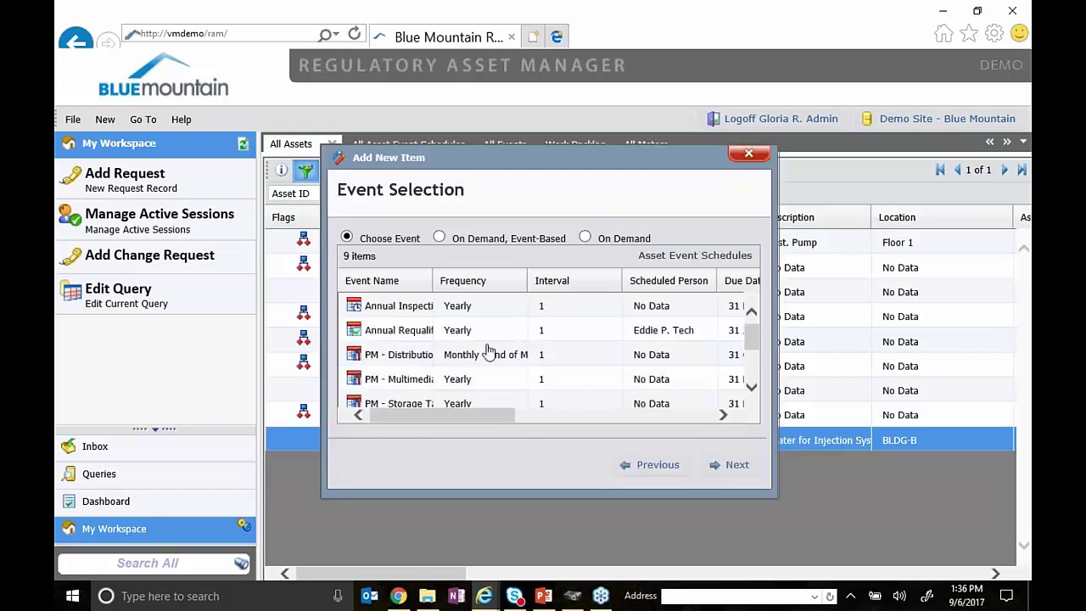
- Pick the Semi-Annual event, accept Maintenance Work Simplified, and choose to edit the new record
{"action": "scroll", "coordinate": [752, 388], "scroll_direction": "down", "scroll_amount": 4}
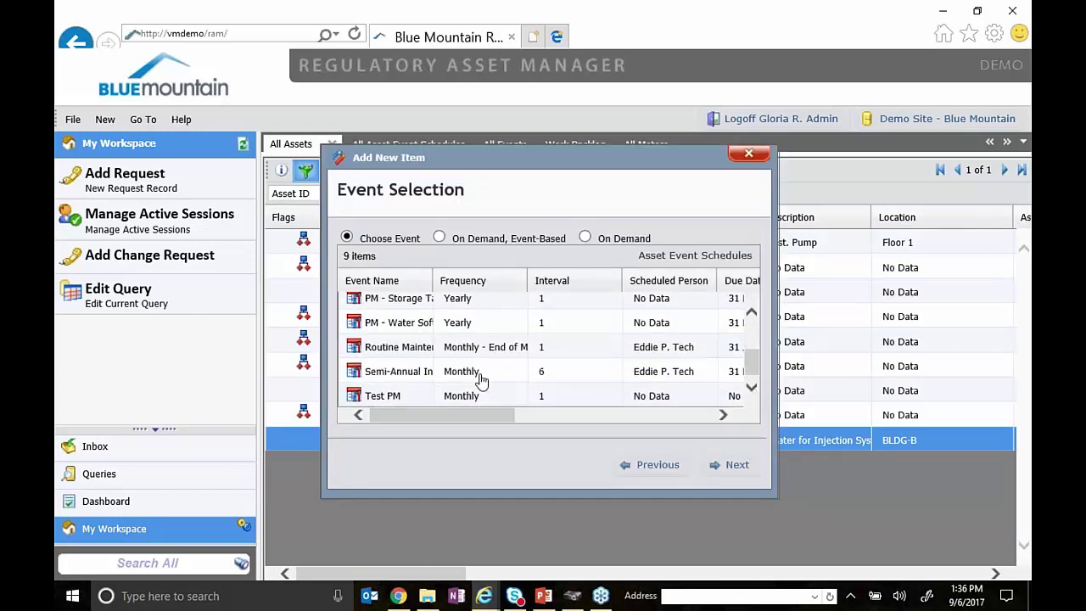
{"action": "left_click", "coordinate": [480, 375]}
{"action": "left_click", "coordinate": [727, 468]}
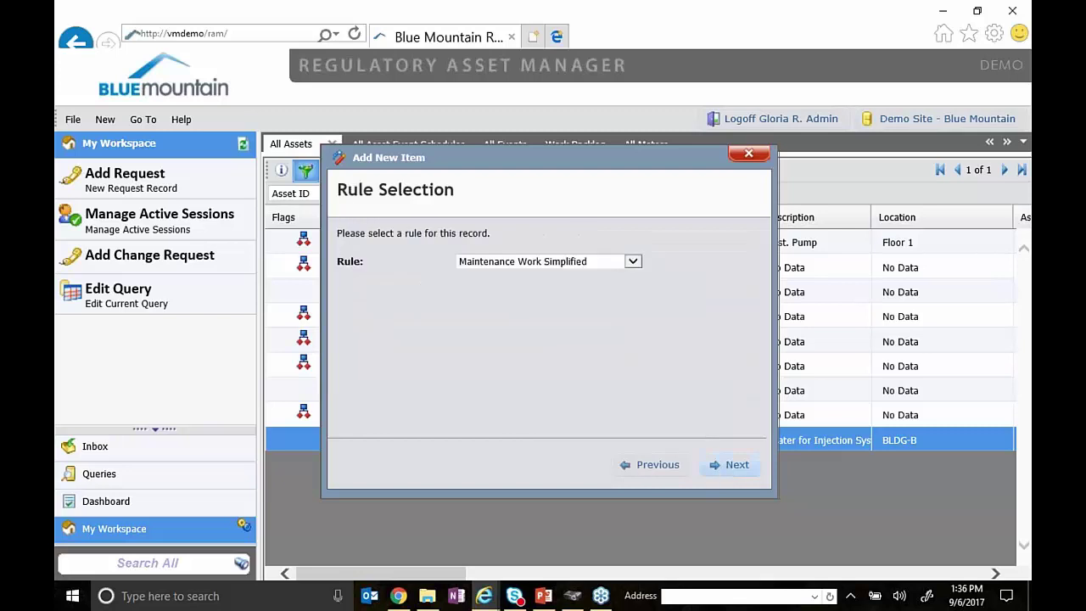
{"action": "left_click", "coordinate": [725, 468]}
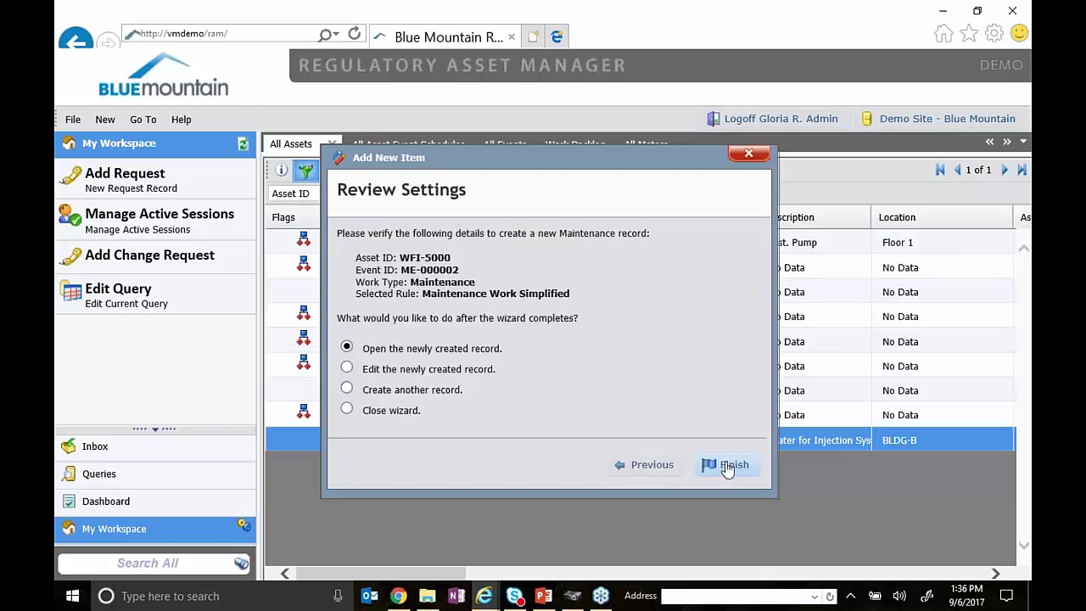
{"action": "left_click", "coordinate": [482, 372]}
- Create MNT-00105-2017, check its 31 Dec 2018 due date, and set Actual End Date to 06 Sep 2017
{"action": "left_click", "coordinate": [719, 463]}
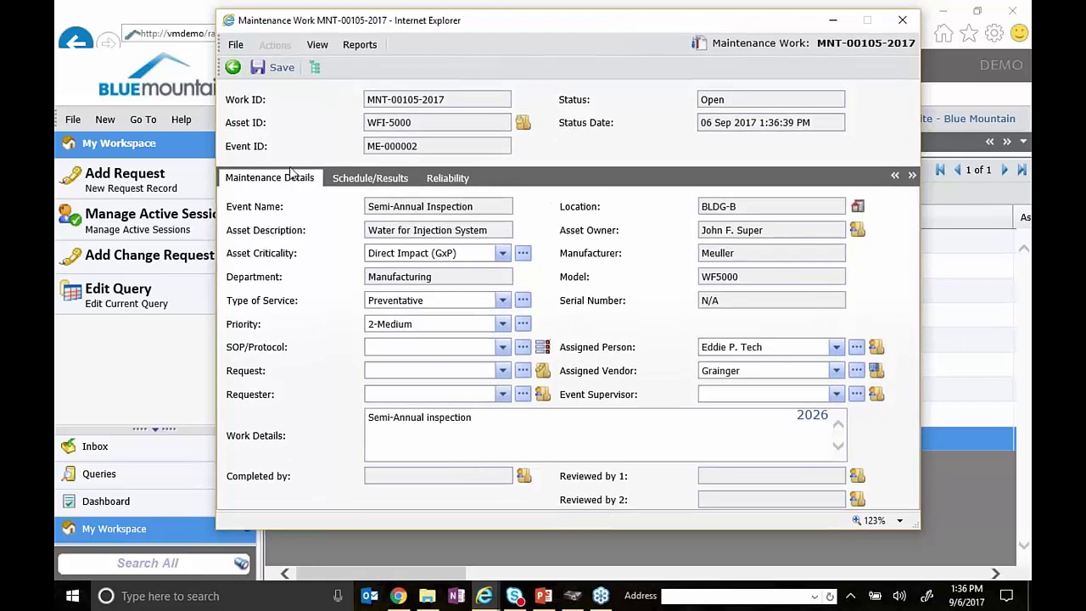
{"action": "left_click", "coordinate": [373, 179]}
{"action": "left_click_drag", "start_coordinate": [720, 102], "coordinate": [678, 106]}
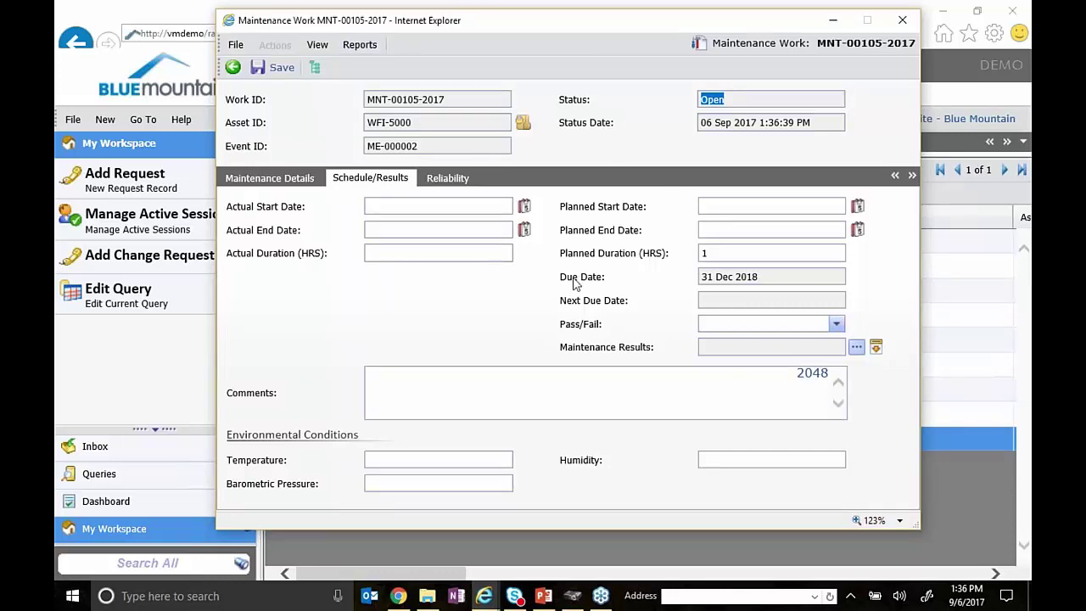
{"action": "left_click", "coordinate": [698, 281]}
{"action": "left_click", "coordinate": [722, 285]}
{"action": "left_click", "coordinate": [524, 229]}
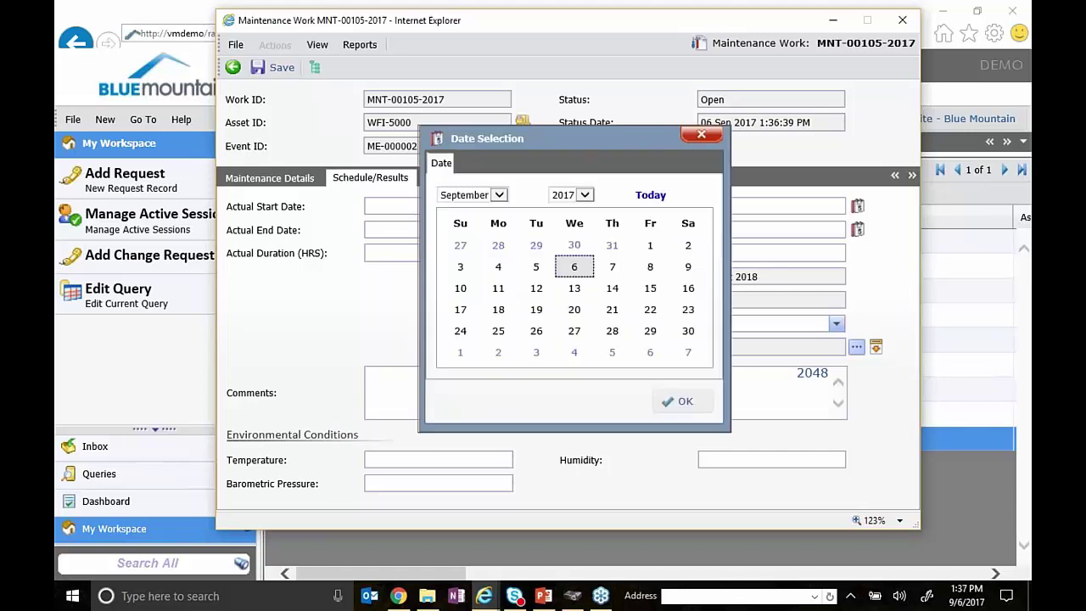
{"action": "left_click", "coordinate": [575, 268]}
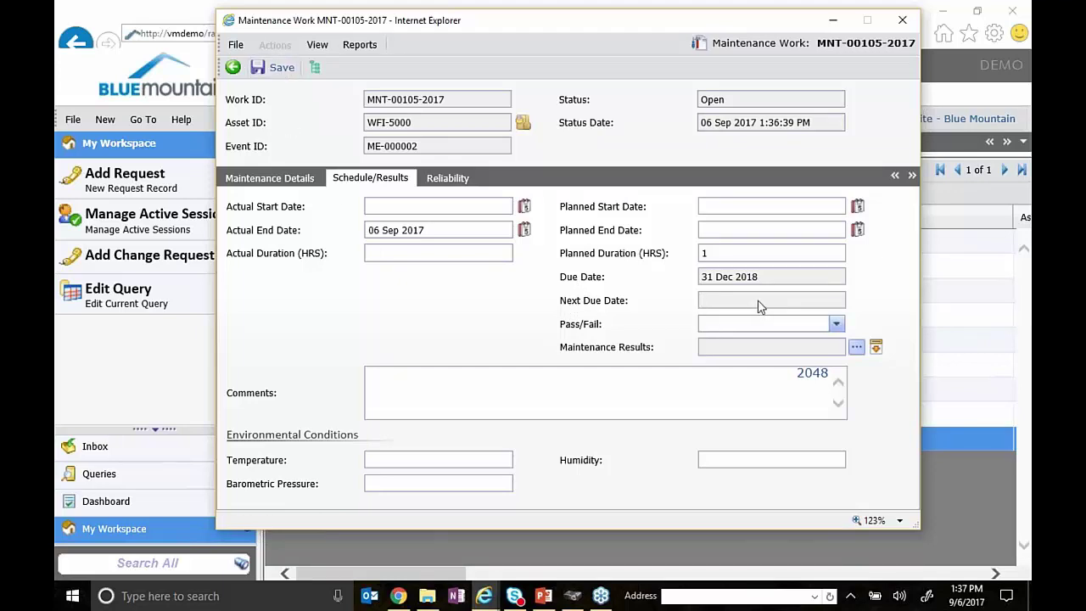
- Save MNT-00105-2017 with audit reason 'completed work' and accept next due date 30 Jun 2019
{"action": "left_click", "coordinate": [273, 67]}
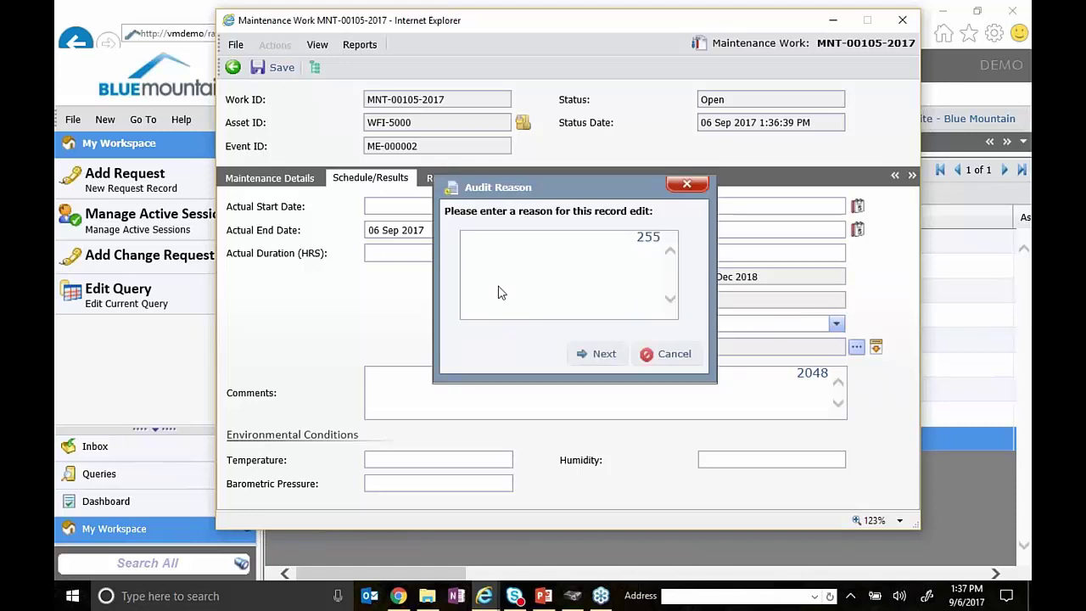
{"action": "type", "text": "completed work"}
{"action": "left_click", "coordinate": [604, 353]}
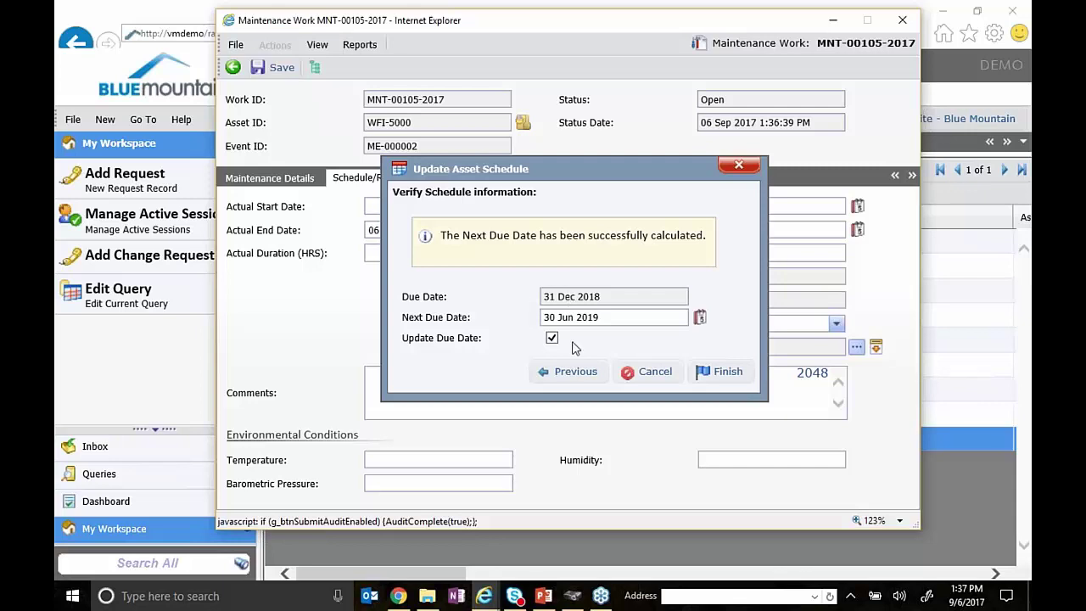
{"action": "left_click_drag", "start_coordinate": [621, 297], "coordinate": [564, 296]}
{"action": "left_click", "coordinate": [655, 298]}
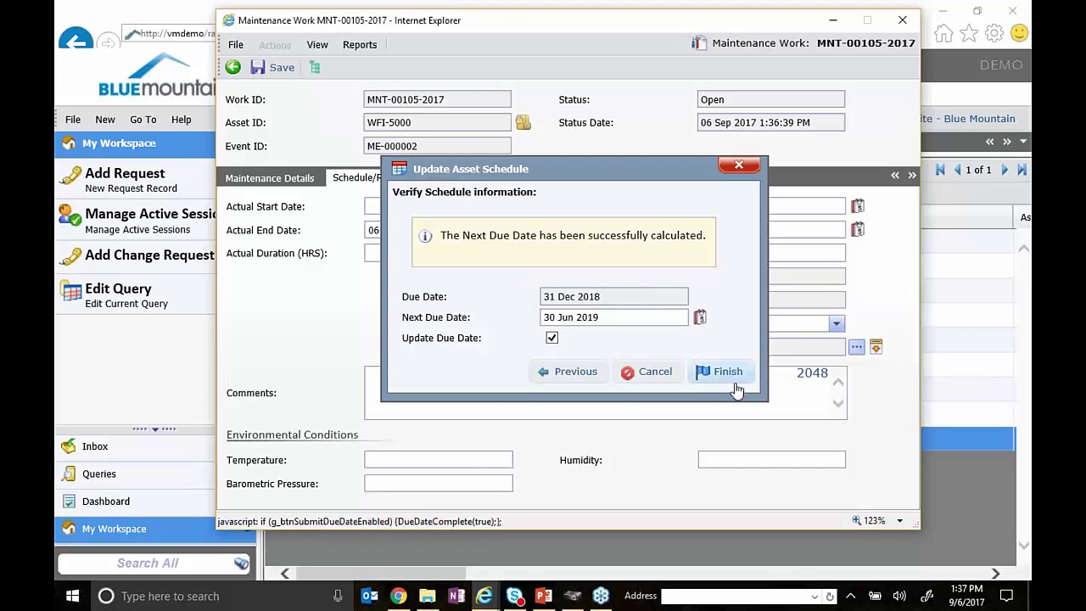
{"action": "left_click_drag", "start_coordinate": [613, 317], "coordinate": [498, 323]}
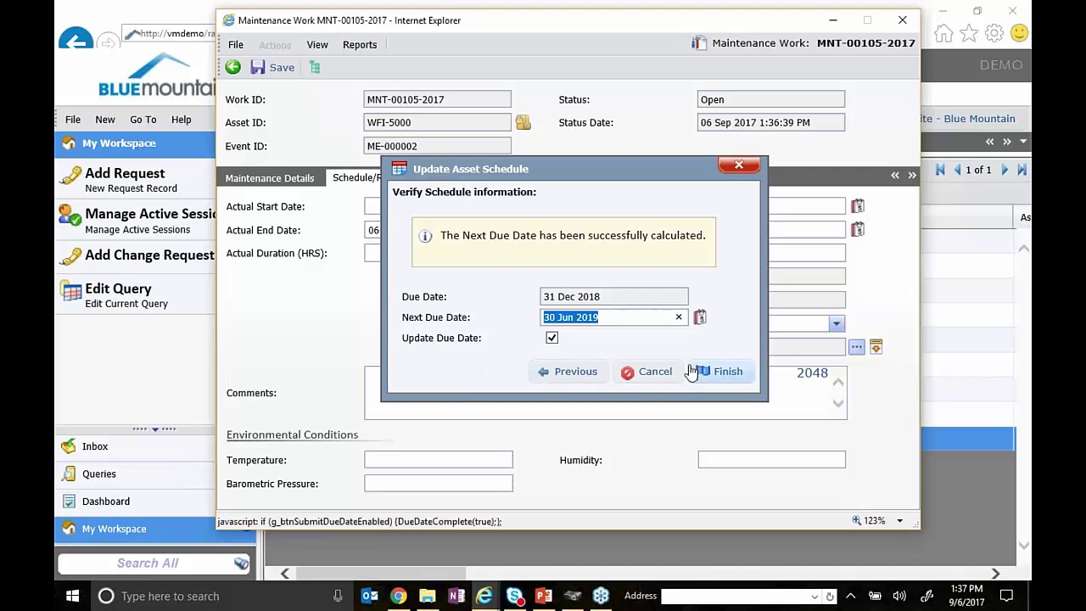
{"action": "left_click", "coordinate": [728, 373]}
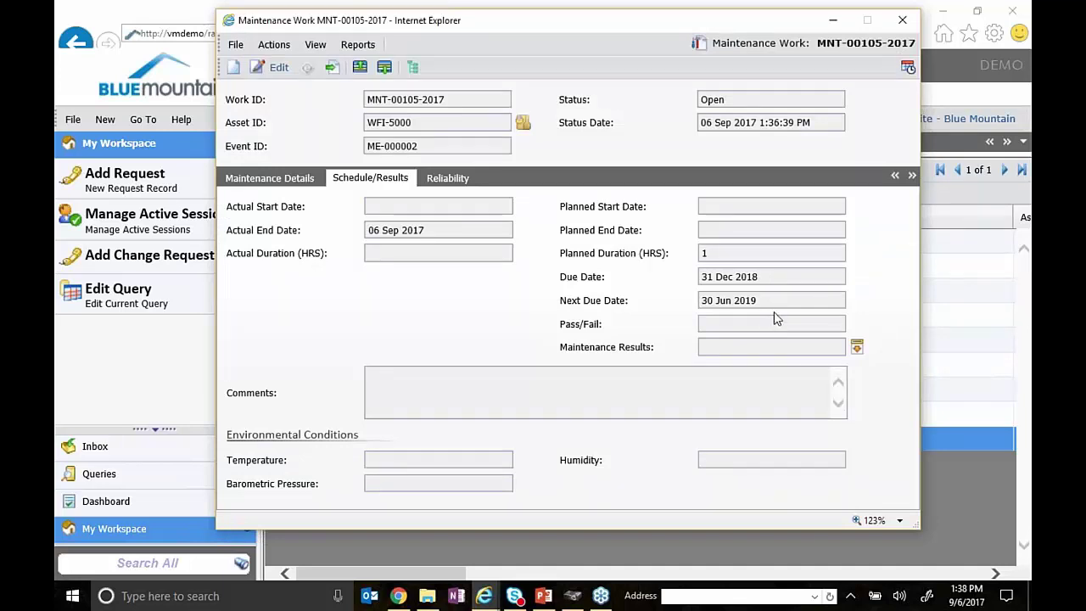
{"action": "left_click_drag", "start_coordinate": [762, 304], "coordinate": [663, 311]}
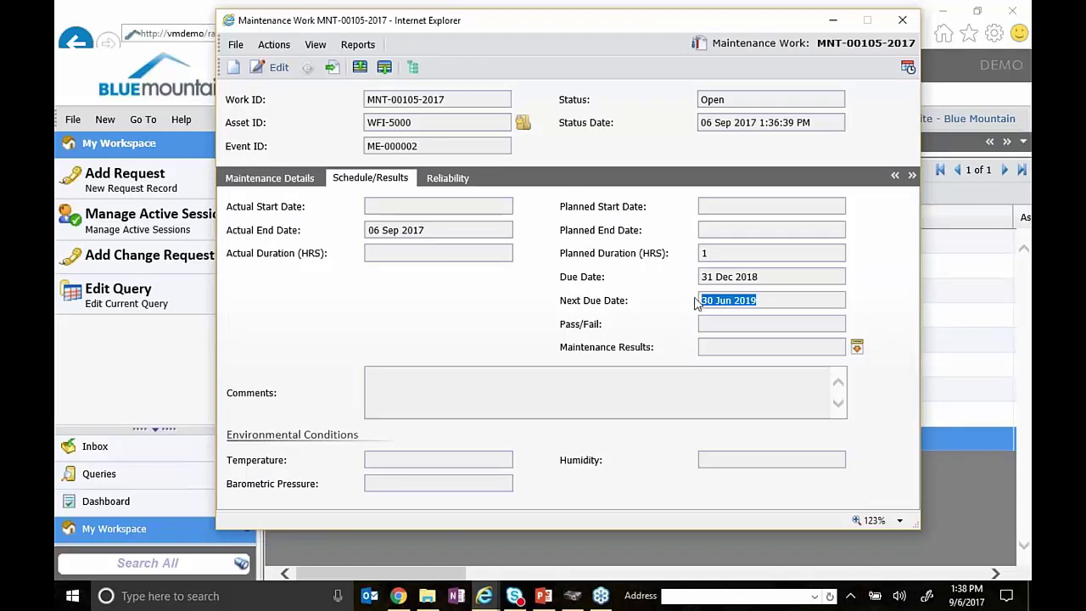
{"action": "left_click", "coordinate": [492, 309]}
{"action": "left_click", "coordinate": [784, 278]}
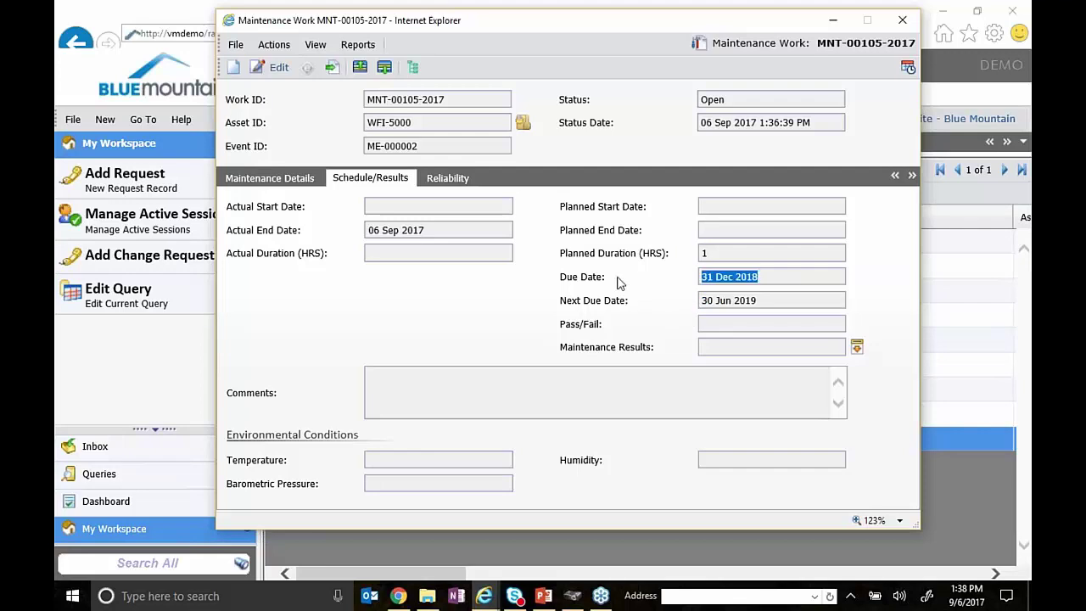
{"action": "left_click", "coordinate": [772, 302]}
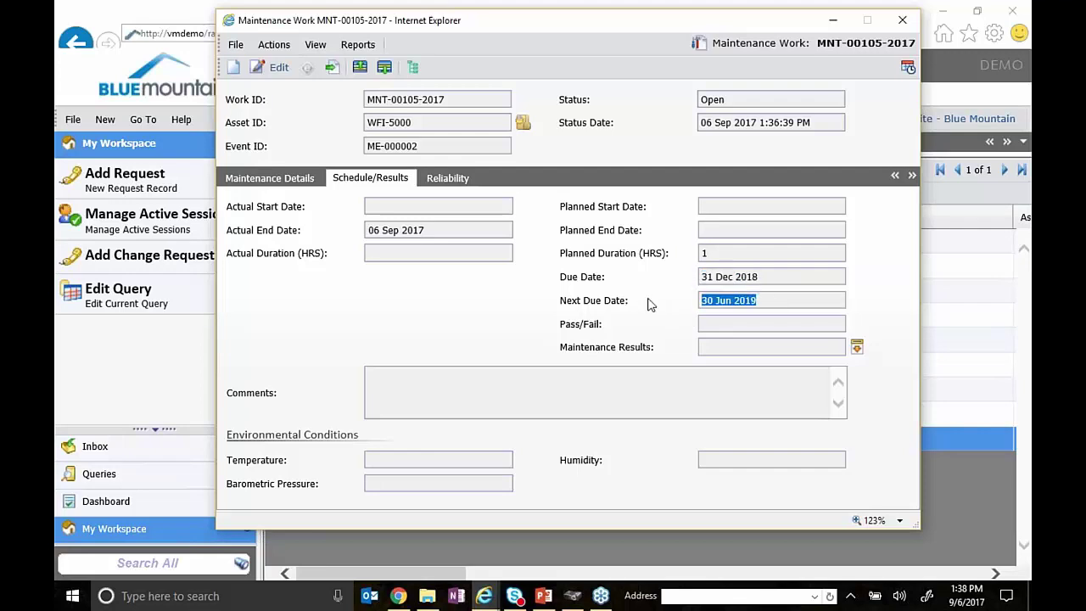
{"action": "left_click", "coordinate": [750, 284]}
- Close maintenance work MNT-00105-2017 with reason Complete, check next due date 30 Jun 2019, then close its window
{"action": "left_click", "coordinate": [330, 70]}
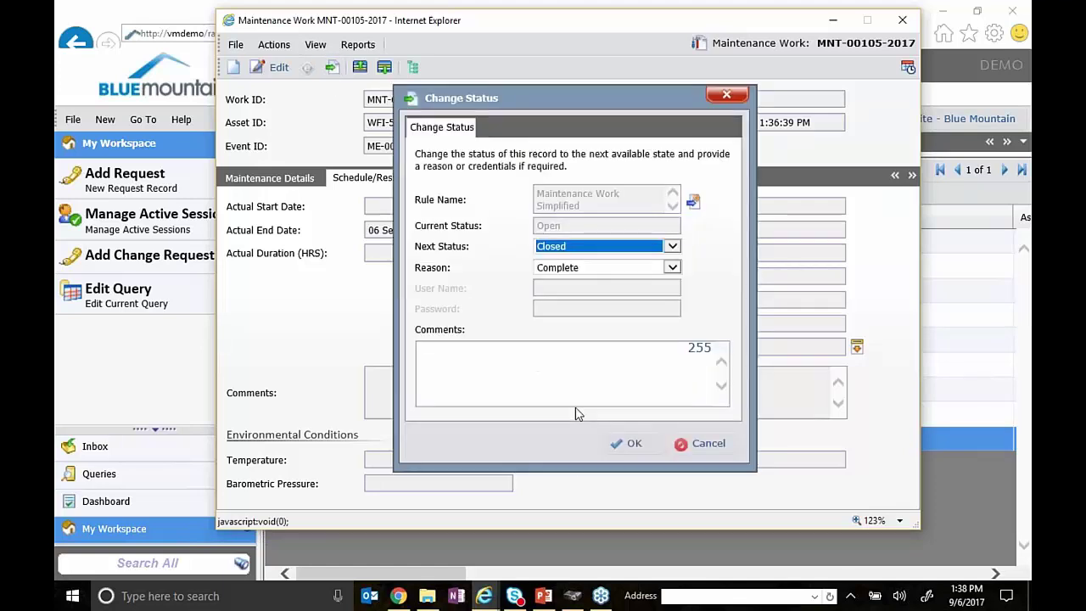
{"action": "left_click", "coordinate": [630, 443]}
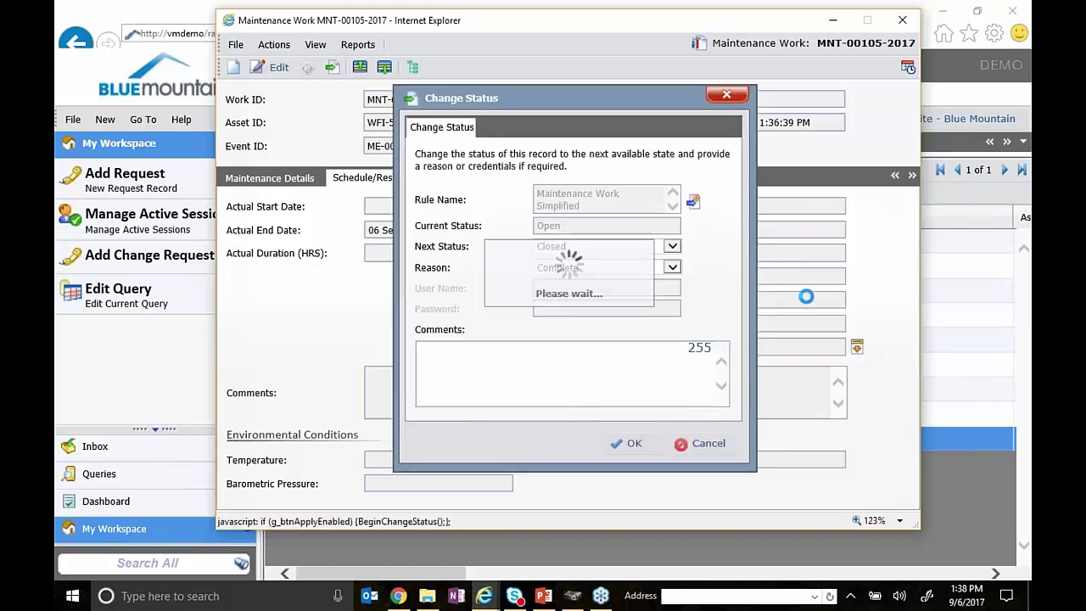
{"action": "left_click_drag", "start_coordinate": [763, 280], "coordinate": [612, 280]}
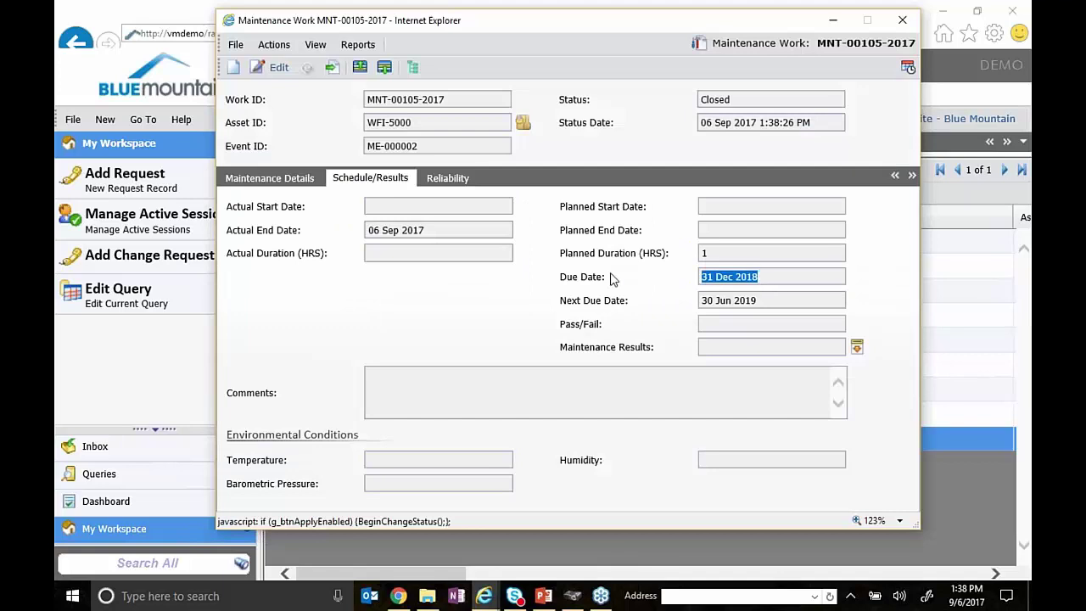
{"action": "left_click", "coordinate": [780, 278]}
{"action": "left_click", "coordinate": [777, 305]}
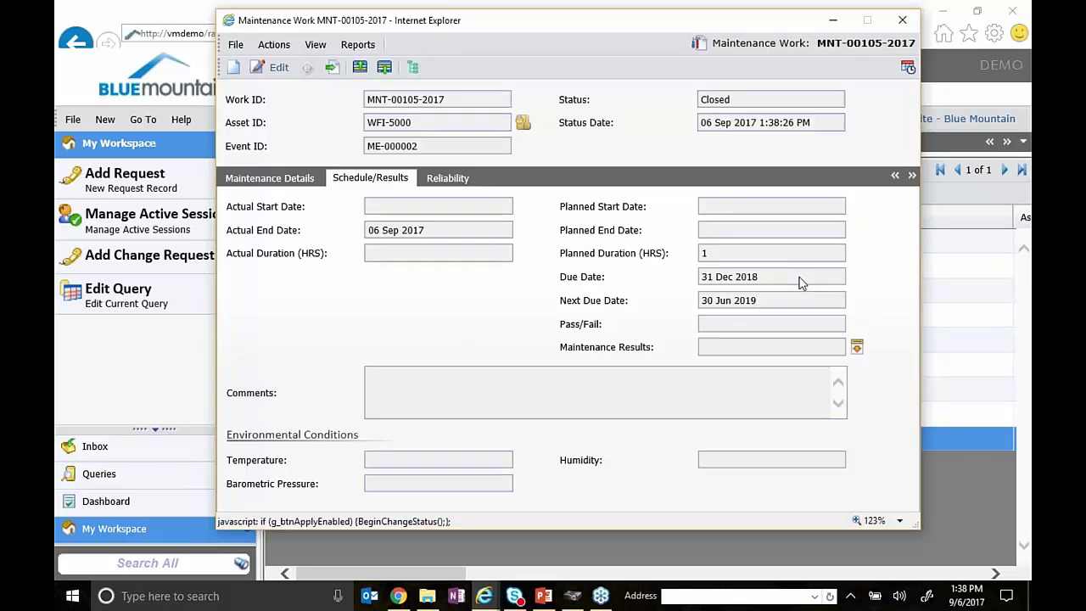
{"action": "left_click", "coordinate": [905, 21]}
- Bring the HIP Vessel #3 record forward and show its event schedules
{"action": "mouse_move", "coordinate": [494, 601]}
{"action": "left_click", "coordinate": [569, 522]}
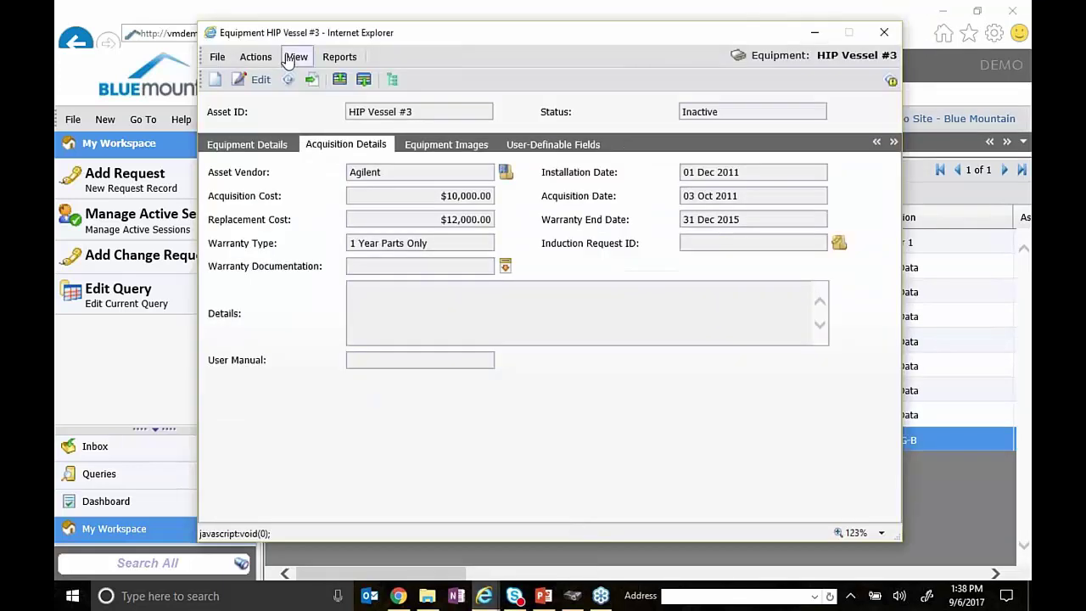
{"action": "left_click", "coordinate": [296, 59]}
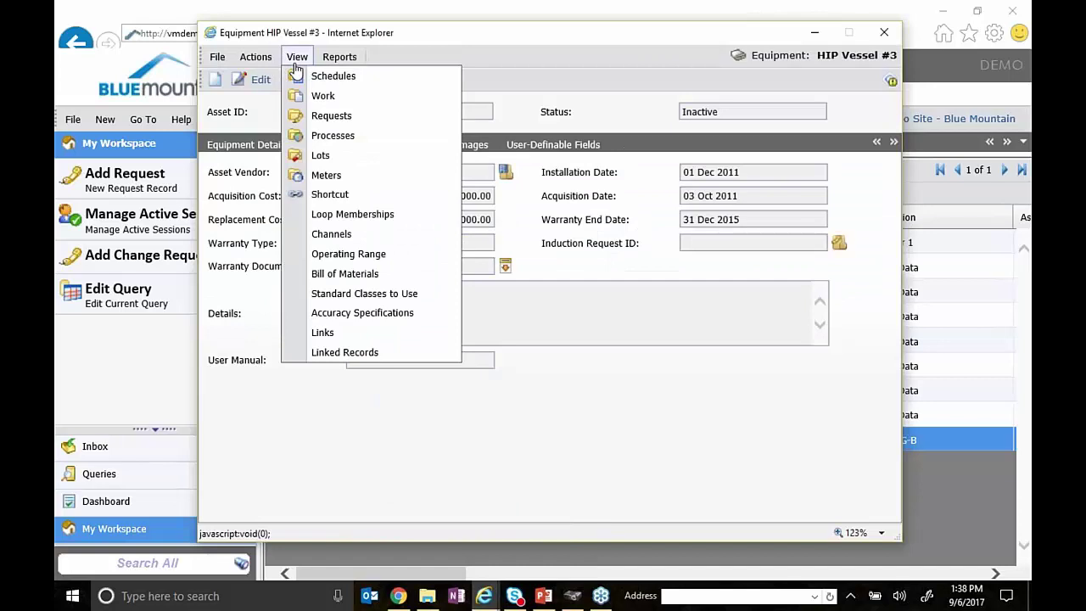
{"action": "left_click", "coordinate": [299, 75]}
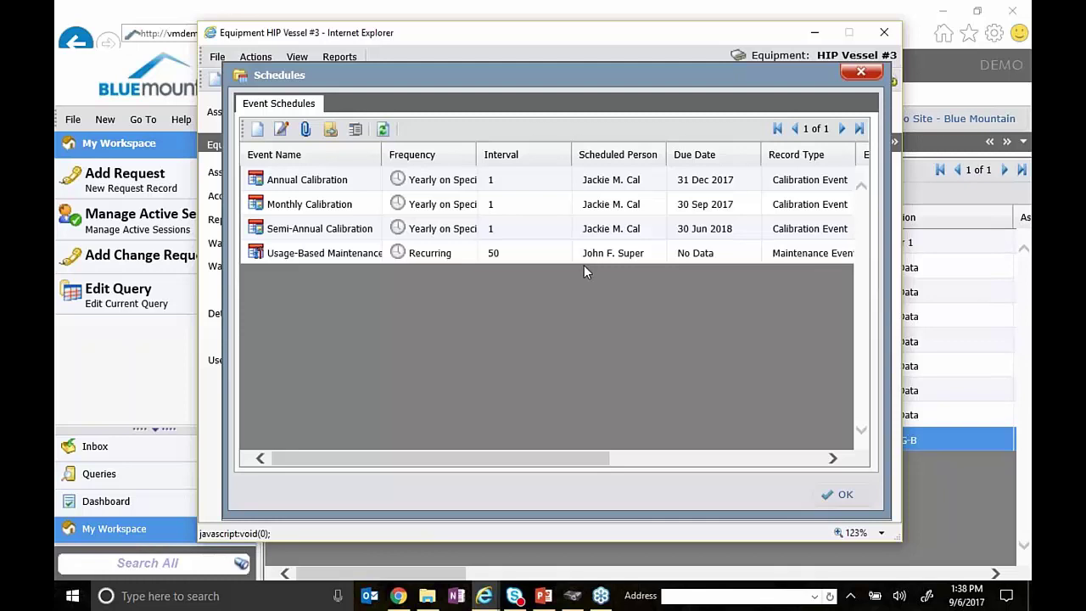
- Widen the Frequency and Event Name columns and sort the schedules by due date
{"action": "left_click_drag", "start_coordinate": [477, 155], "coordinate": [536, 155]}
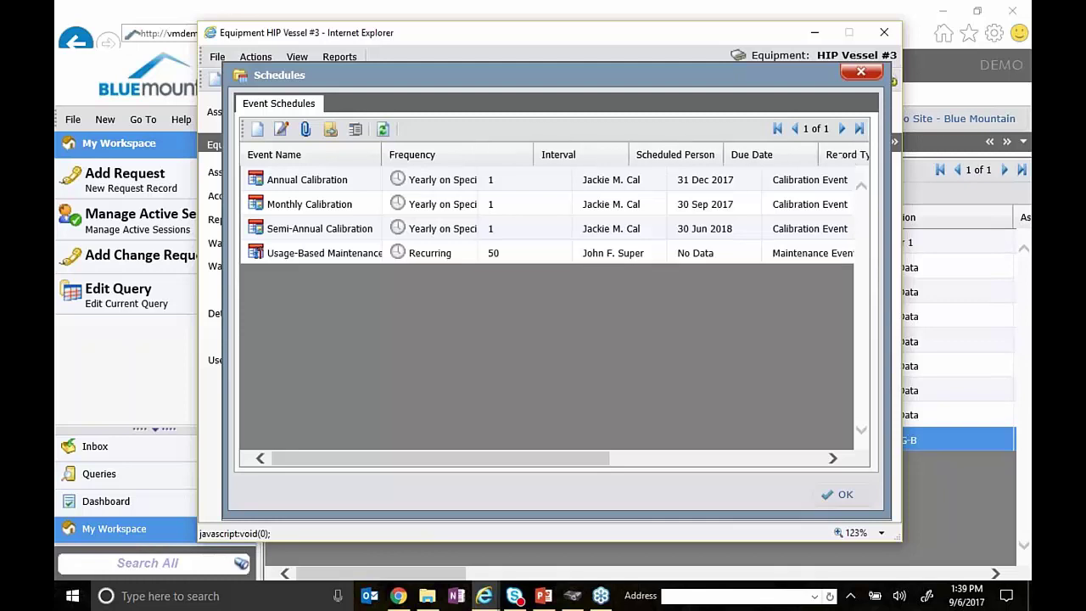
{"action": "left_click", "coordinate": [751, 157]}
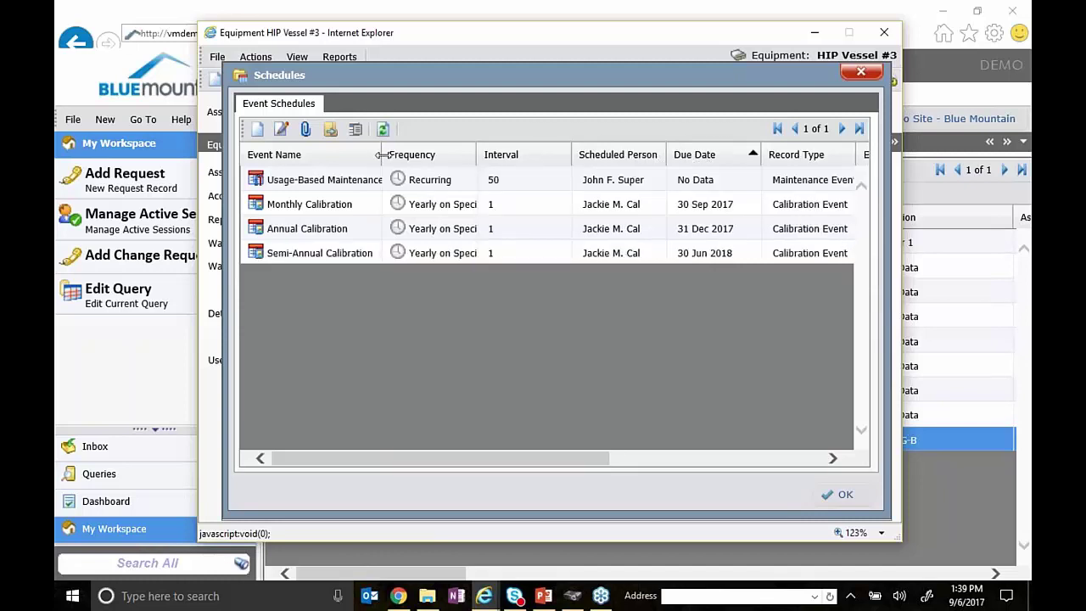
{"action": "left_click_drag", "start_coordinate": [382, 154], "coordinate": [419, 161]}
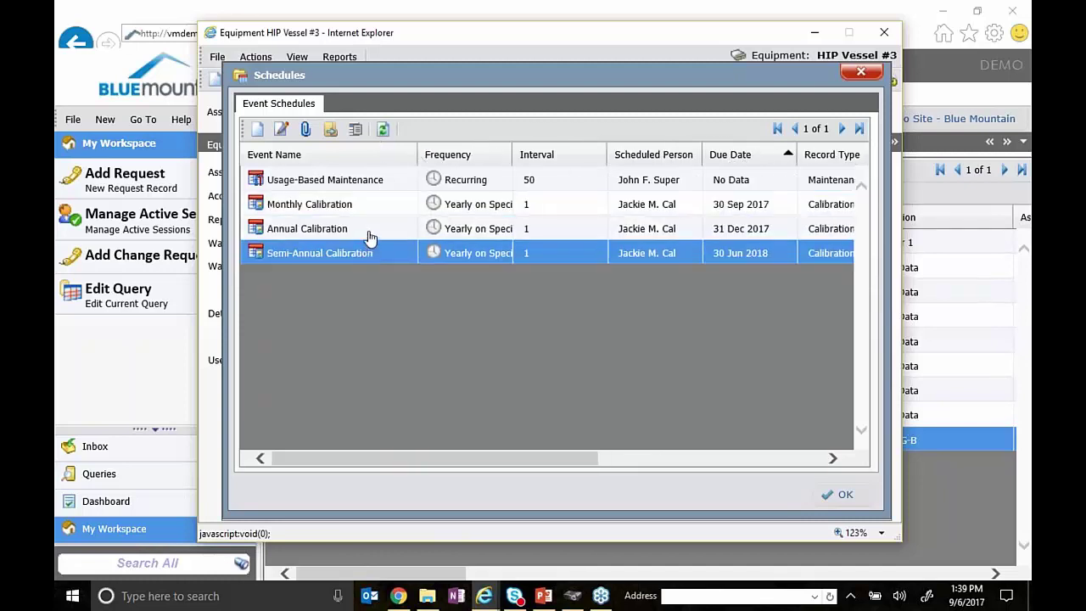
{"action": "right_click", "coordinate": [378, 178]}
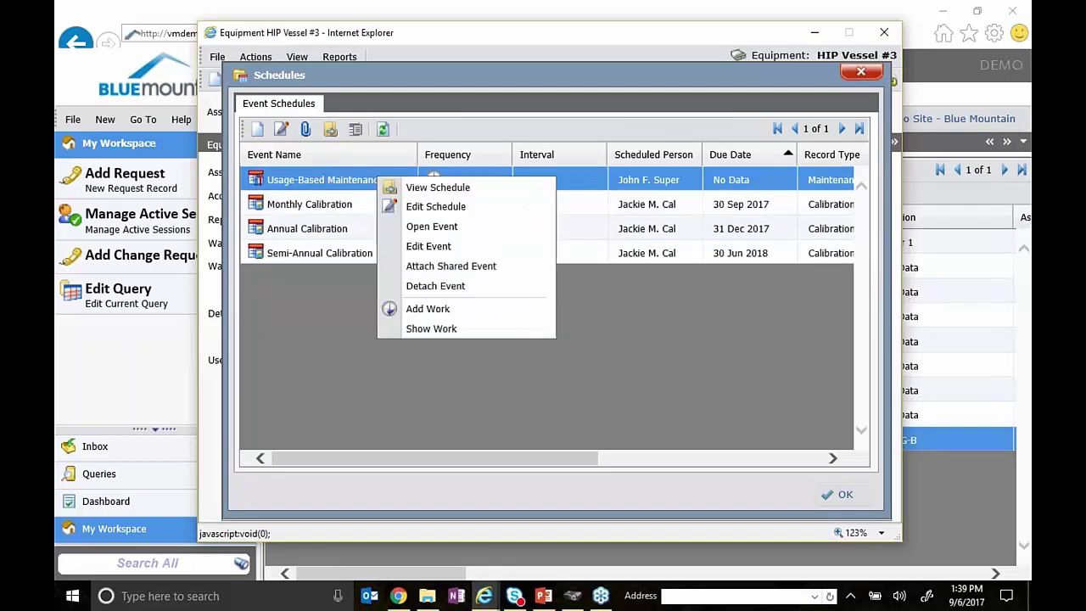
- Edit the Usage-Based Maintenance schedule, keeping Meter Reading method, Recurring frequency and interval 50
{"action": "left_click", "coordinate": [433, 206]}
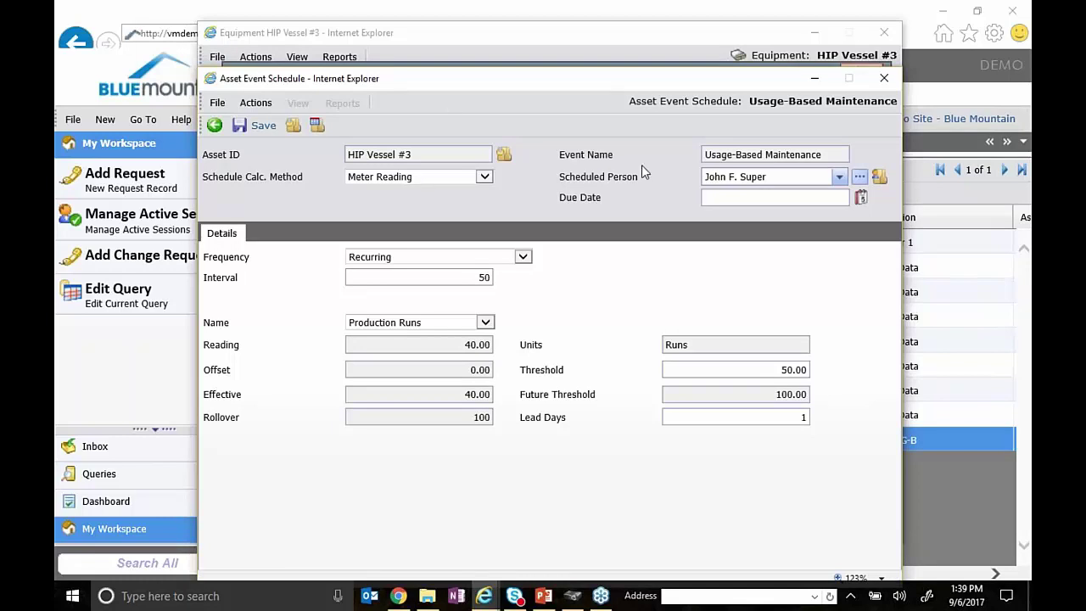
{"action": "left_click", "coordinate": [485, 179]}
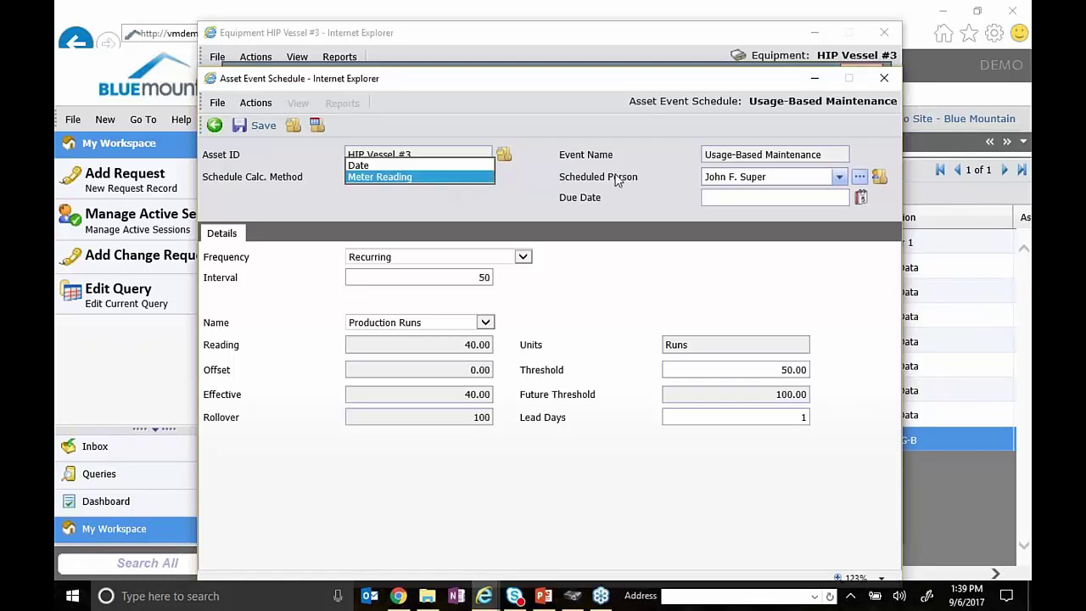
{"action": "left_click", "coordinate": [540, 181]}
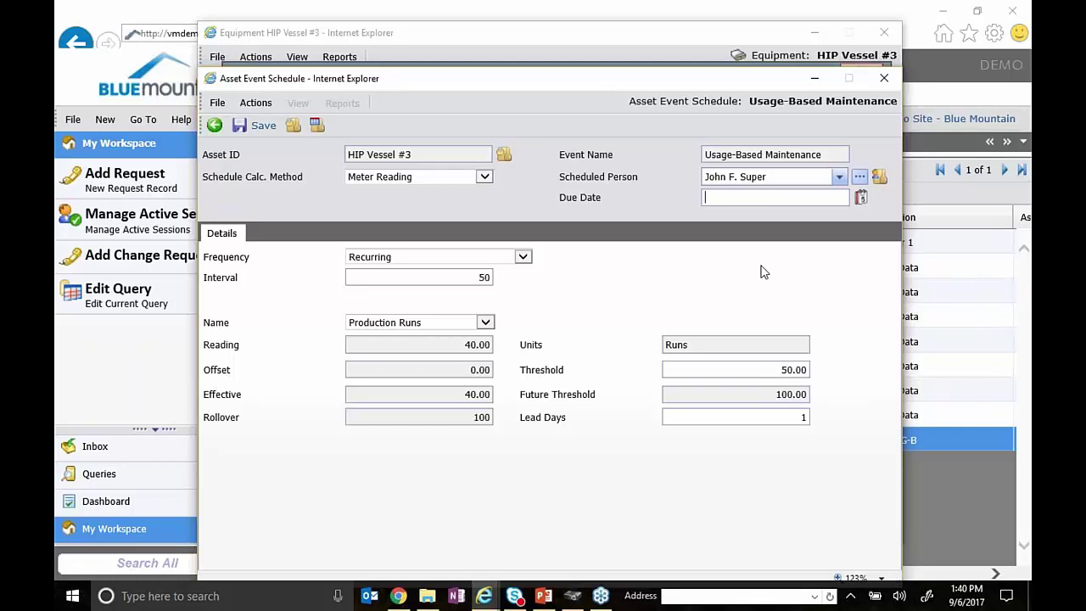
{"action": "left_click", "coordinate": [523, 258]}
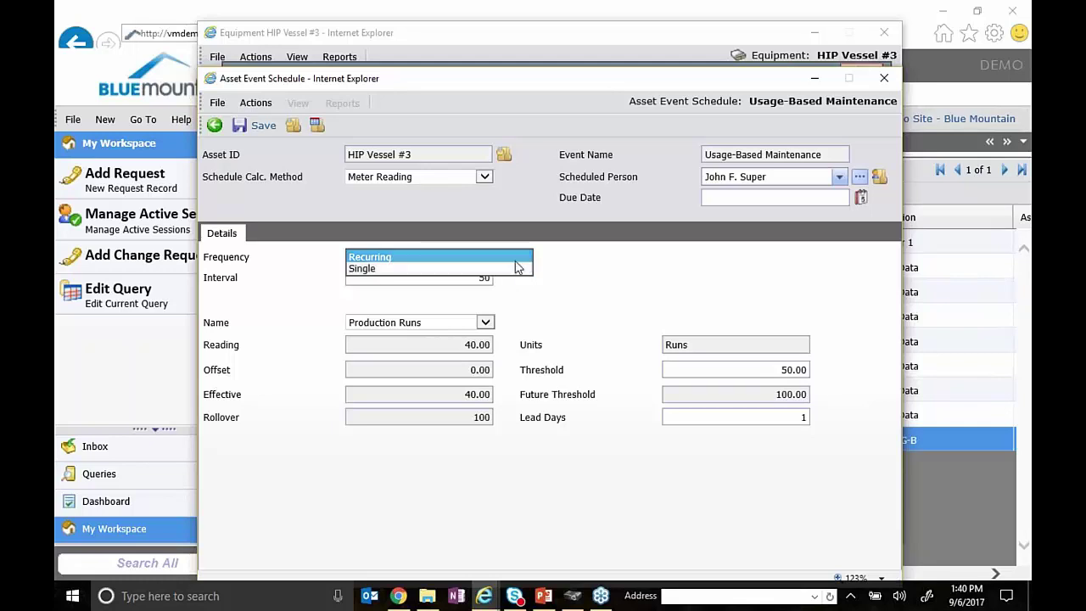
{"action": "left_click", "coordinate": [510, 259]}
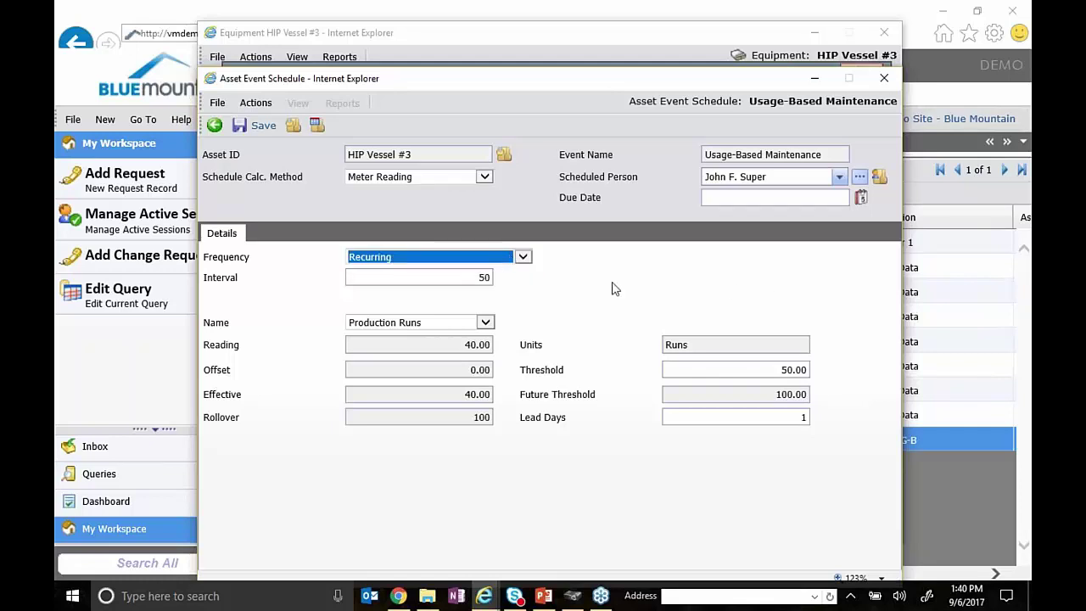
{"action": "left_click", "coordinate": [448, 280]}
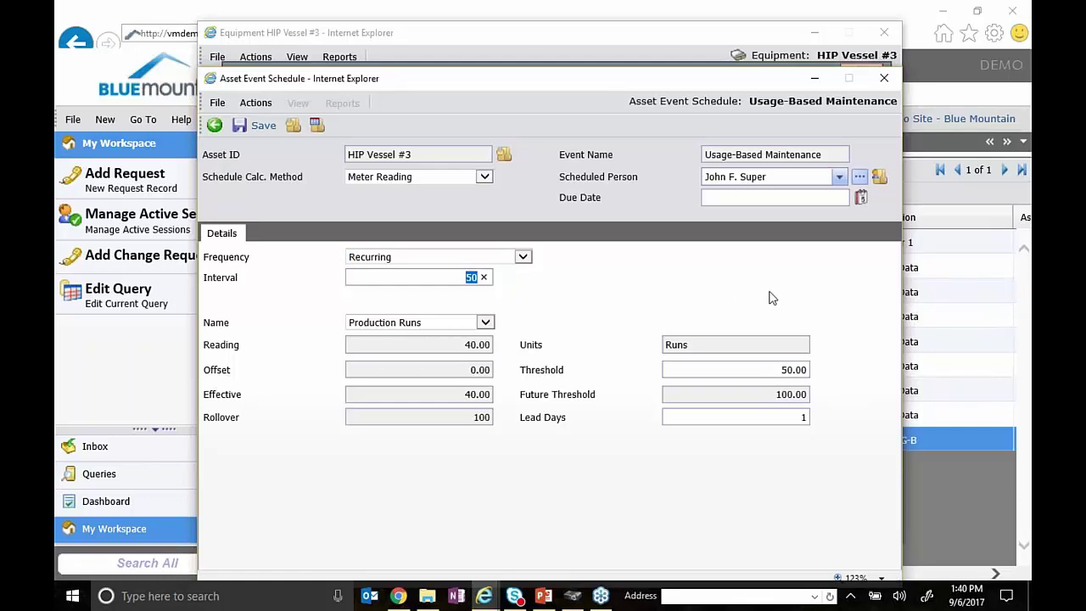
- Confirm interval 50 with the Production Runs meter measured in Runs
{"action": "left_click", "coordinate": [617, 303]}
{"action": "left_click", "coordinate": [487, 326]}
{"action": "left_click_drag", "start_coordinate": [727, 346], "coordinate": [642, 342]}
{"action": "left_click", "coordinate": [615, 303]}
{"action": "left_click", "coordinate": [467, 278]}
- Review reading 40.00, offset 0.00, rollover 100, threshold 50.00 and future threshold 100.00
{"action": "left_click", "coordinate": [471, 348]}
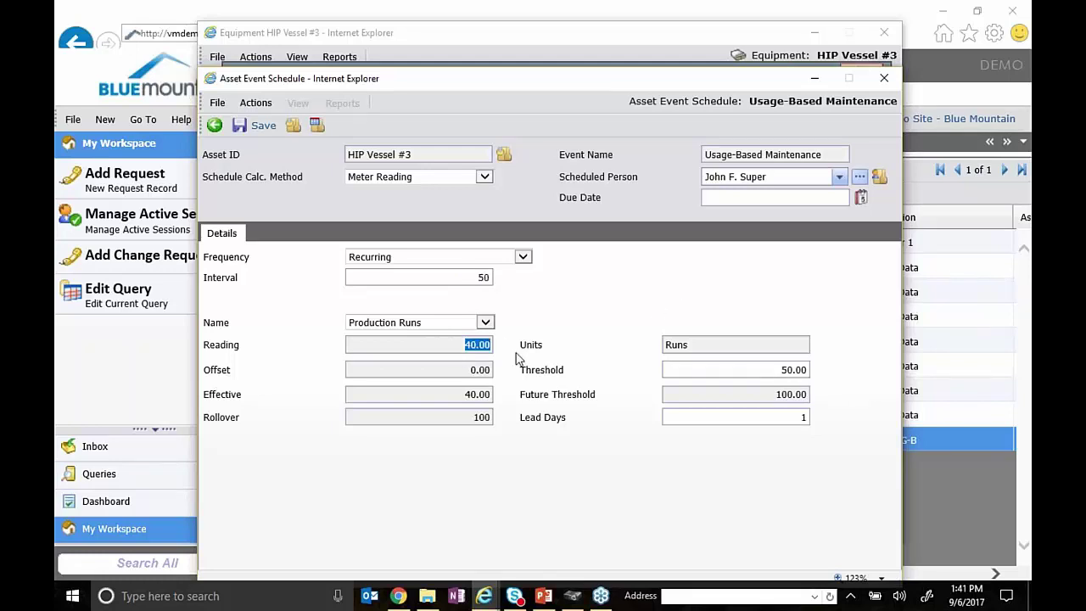
{"action": "left_click", "coordinate": [472, 371]}
{"action": "left_click", "coordinate": [462, 399]}
{"action": "left_click", "coordinate": [474, 419]}
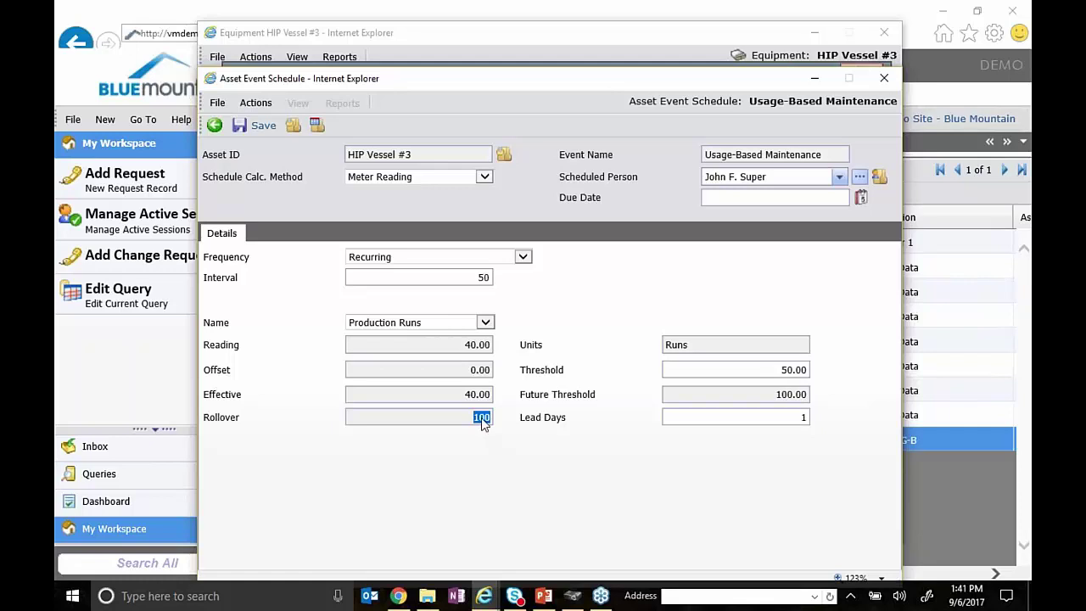
{"action": "left_click_drag", "start_coordinate": [465, 347], "coordinate": [476, 347]}
{"action": "left_click_drag", "start_coordinate": [472, 417], "coordinate": [485, 416]}
{"action": "left_click", "coordinate": [711, 351]}
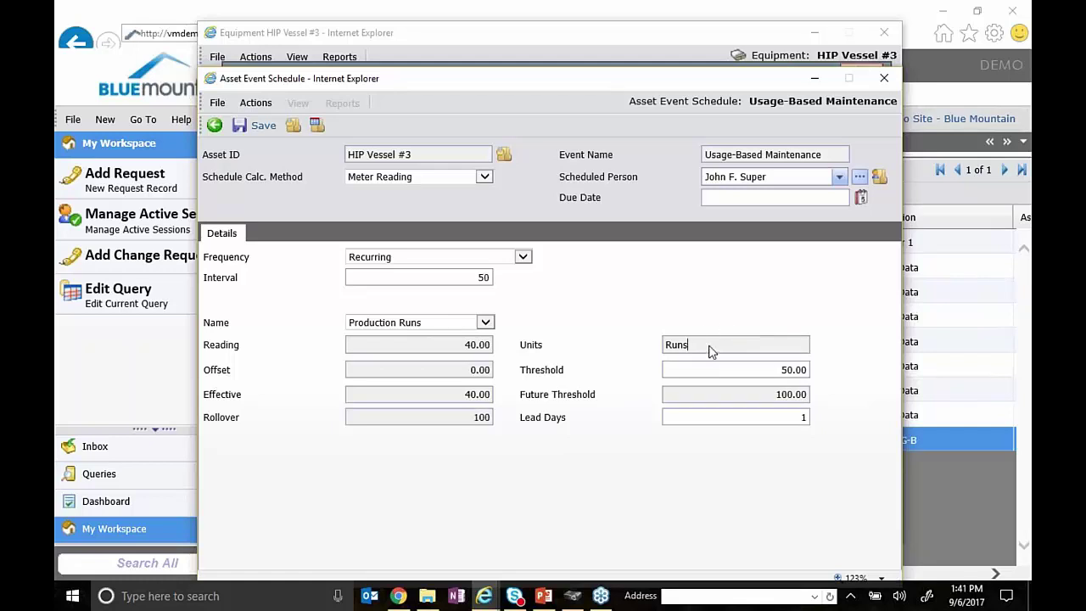
{"action": "double_click", "coordinate": [780, 375]}
{"action": "double_click", "coordinate": [749, 396]}
{"action": "left_click", "coordinate": [563, 310]}
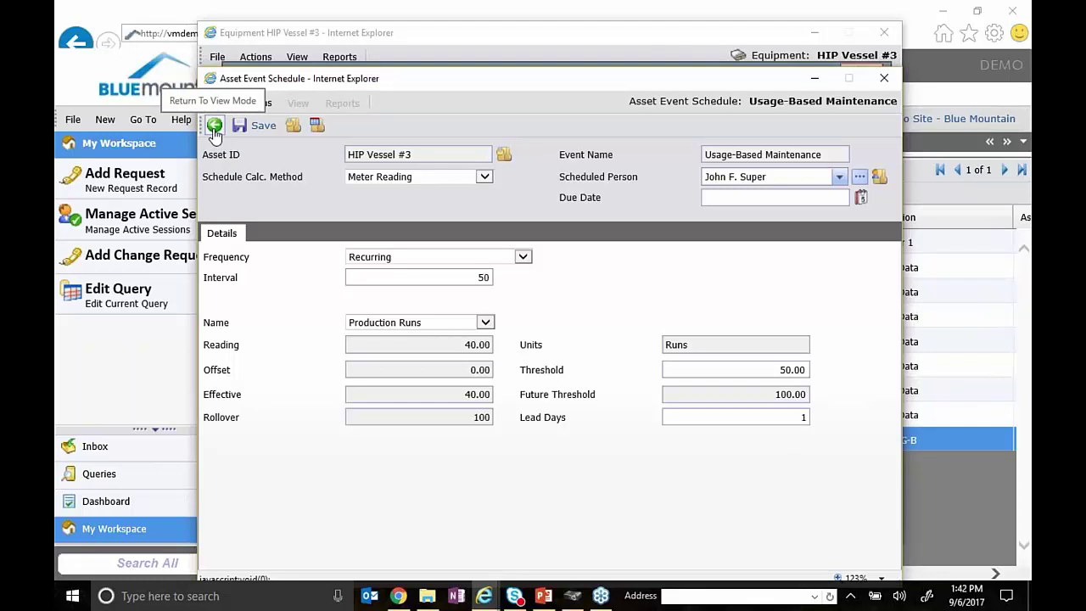
- Return the schedule to view mode and close the popups back to the asset list
{"action": "left_click", "coordinate": [214, 128]}
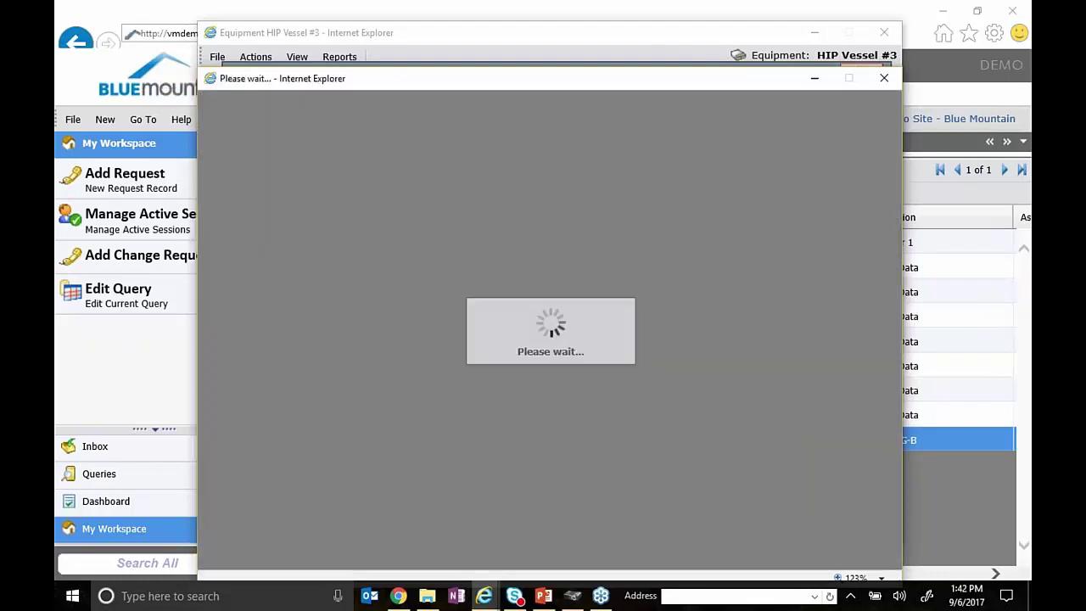
{"action": "left_click_drag", "start_coordinate": [717, 90], "coordinate": [725, 65]}
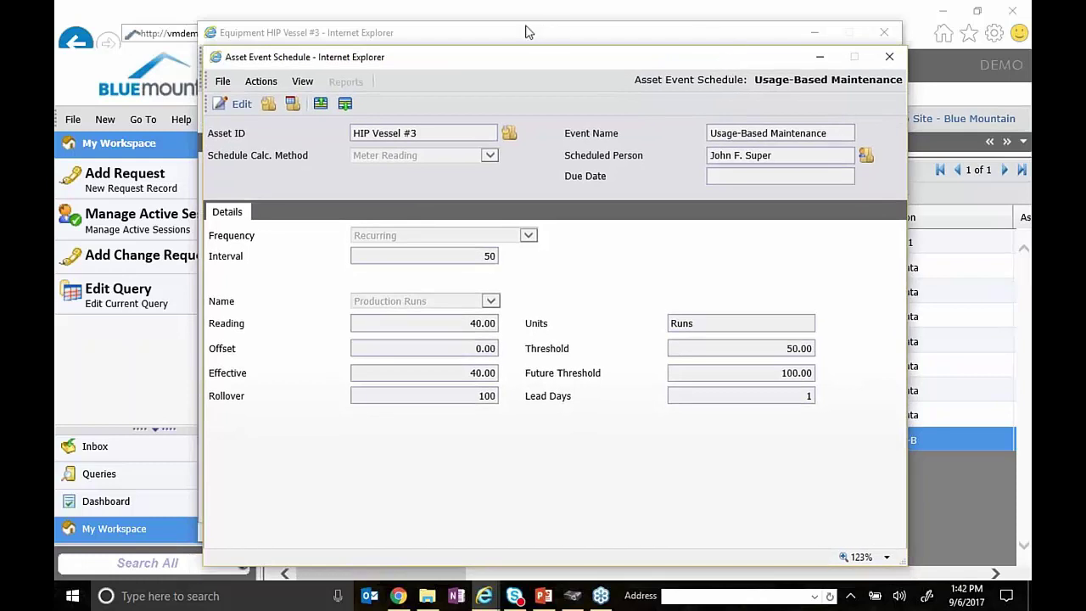
{"action": "left_click", "coordinate": [503, 6]}
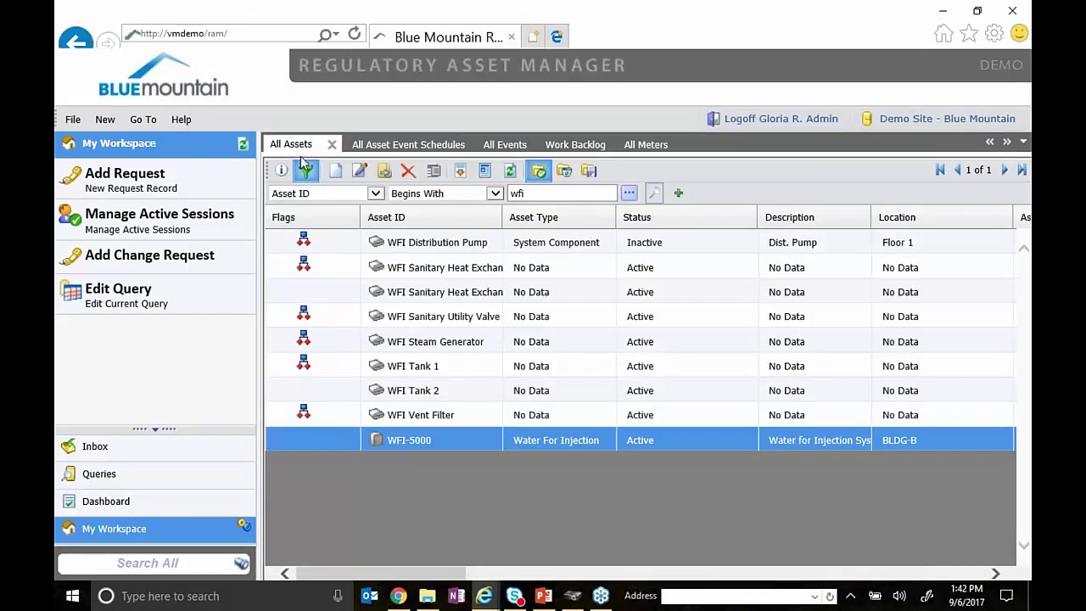
- Filter assets to IDs beginning with HIP and reopen HIP Vessel #3, closing its schedules list
{"action": "double_click", "coordinate": [532, 195]}
{"action": "type", "text": "HIP"}
{"action": "key", "text": "Return"}
{"action": "double_click", "coordinate": [448, 246]}
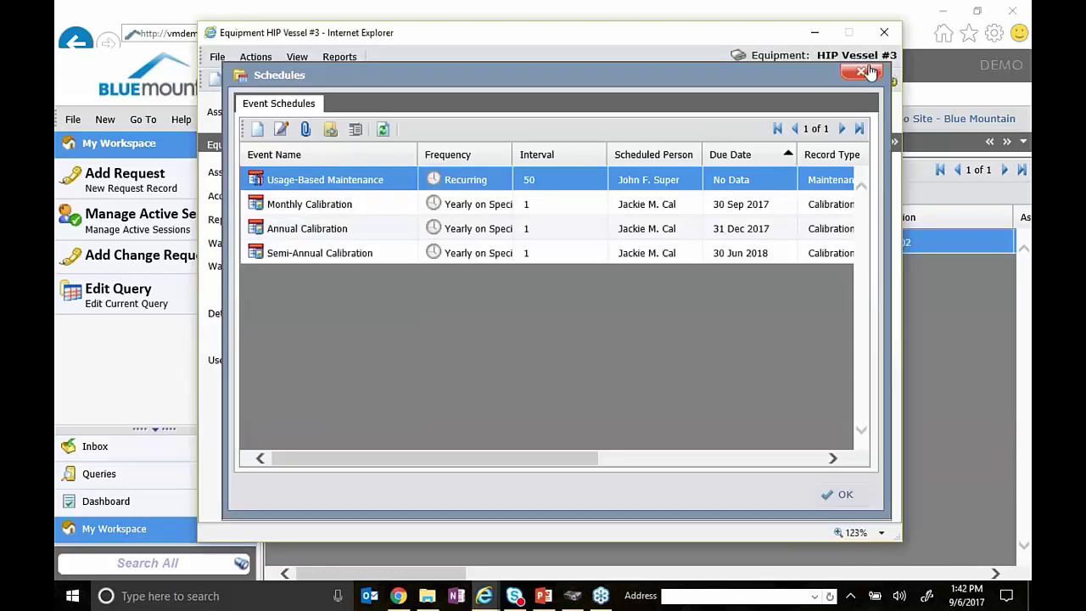
{"action": "left_click", "coordinate": [861, 72]}
{"action": "left_click", "coordinate": [296, 57]}
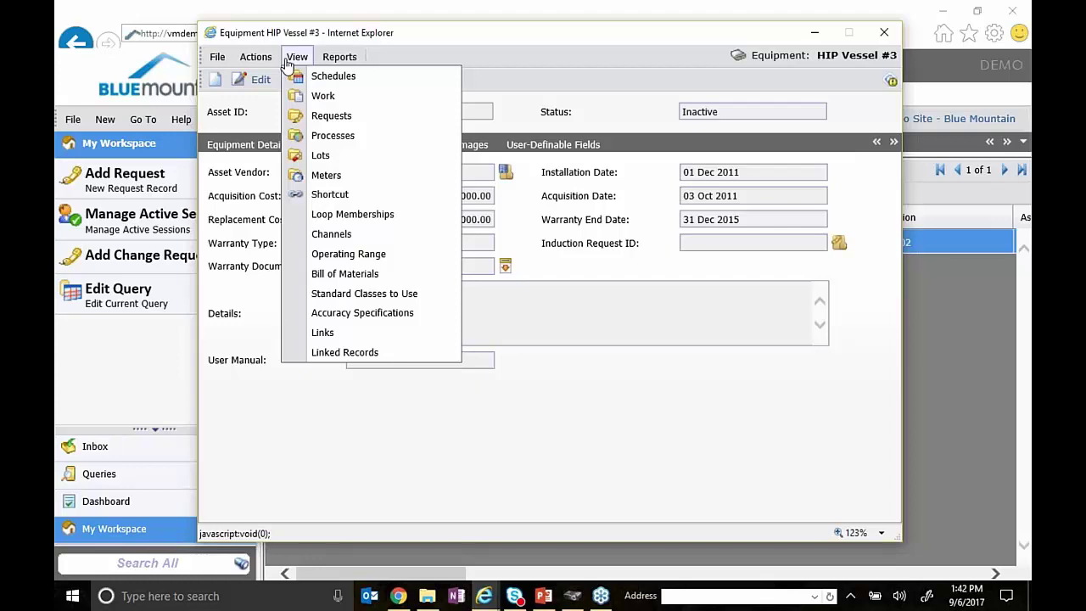
- View HIP Vessel #3's Production Runs meter, then close the meters list and equipment record
{"action": "left_click", "coordinate": [255, 57]}
{"action": "left_click", "coordinate": [297, 57]}
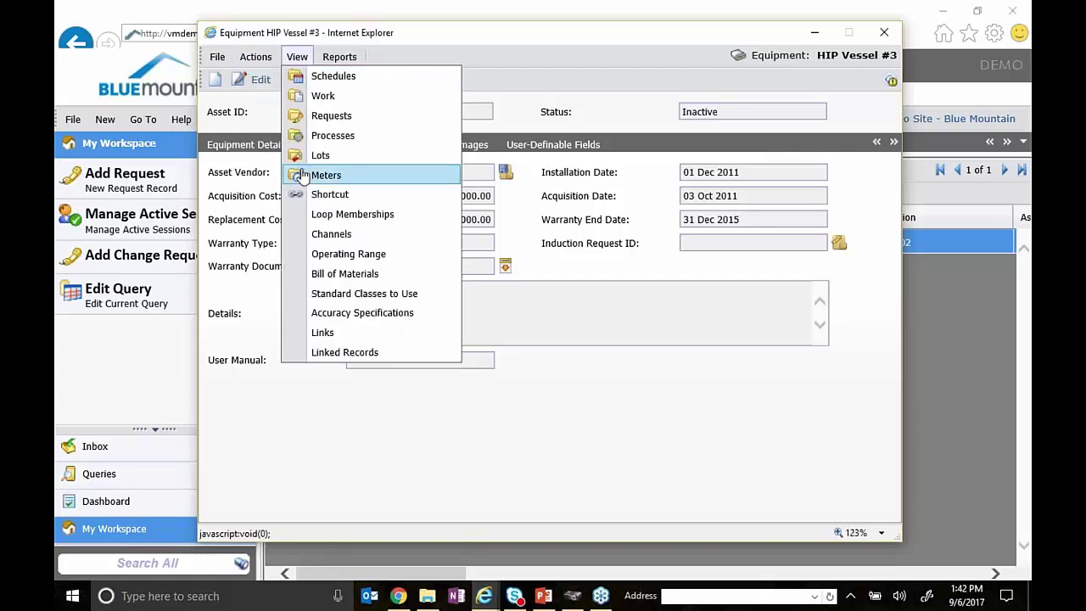
{"action": "left_click", "coordinate": [304, 174]}
{"action": "left_click", "coordinate": [309, 185]}
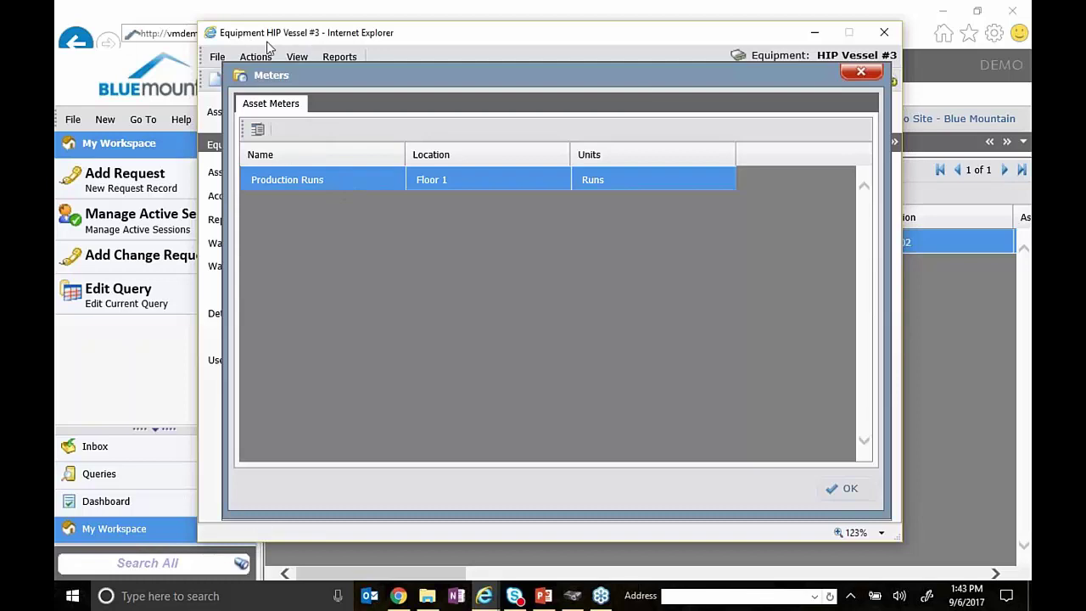
{"action": "left_click_drag", "start_coordinate": [355, 76], "coordinate": [392, 74]}
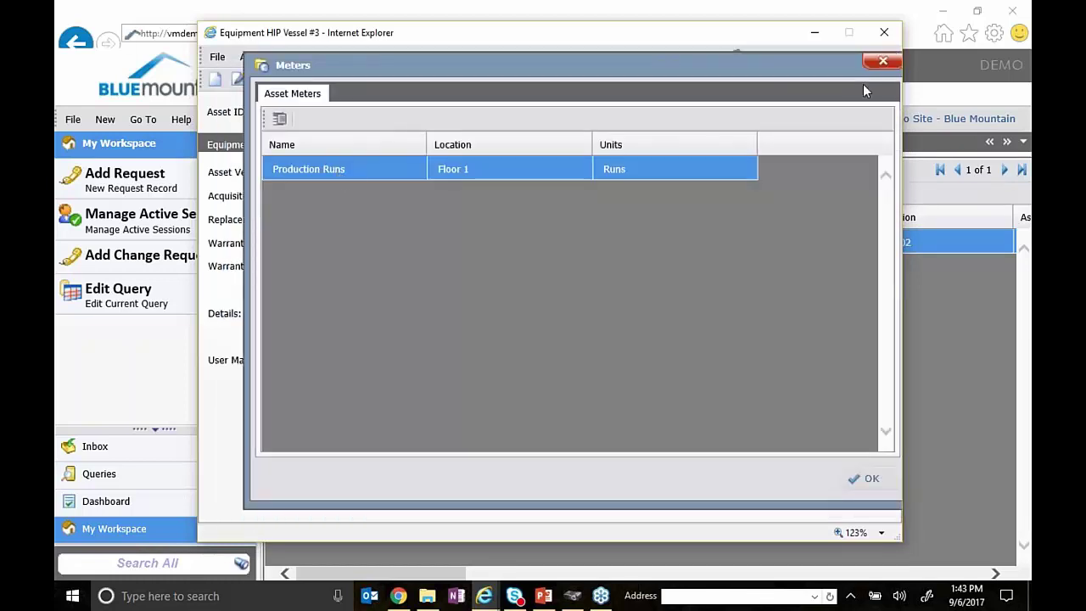
{"action": "left_click", "coordinate": [883, 61]}
{"action": "left_click", "coordinate": [884, 33]}
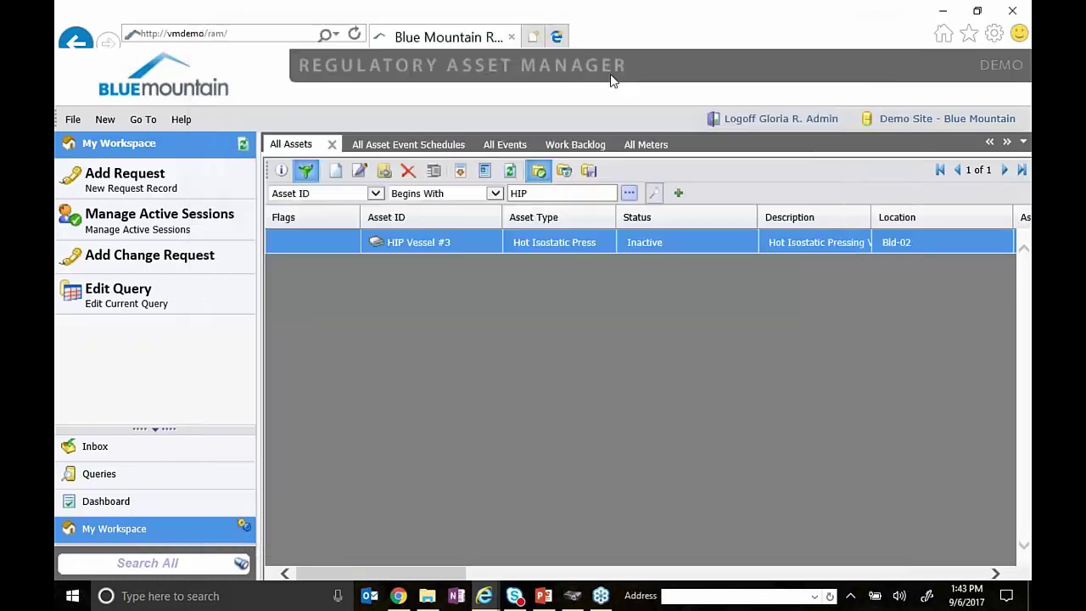
- Open the Production Runs meter from All Meters and review its Runs units, rollover 100, Floor 1 location
{"action": "left_click", "coordinate": [644, 145]}
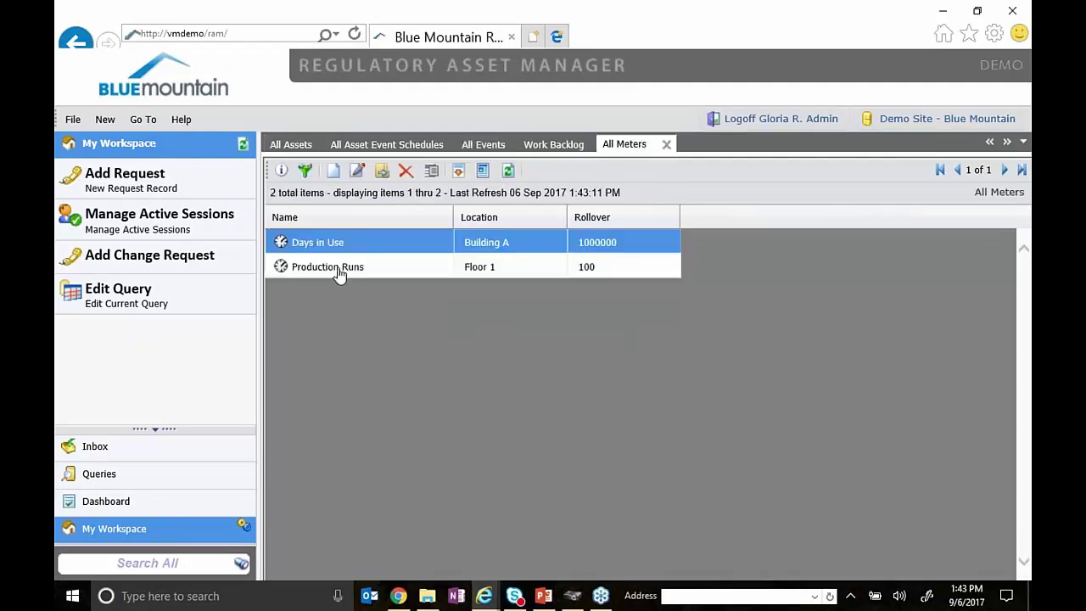
{"action": "left_click", "coordinate": [331, 268]}
{"action": "double_click", "coordinate": [332, 270]}
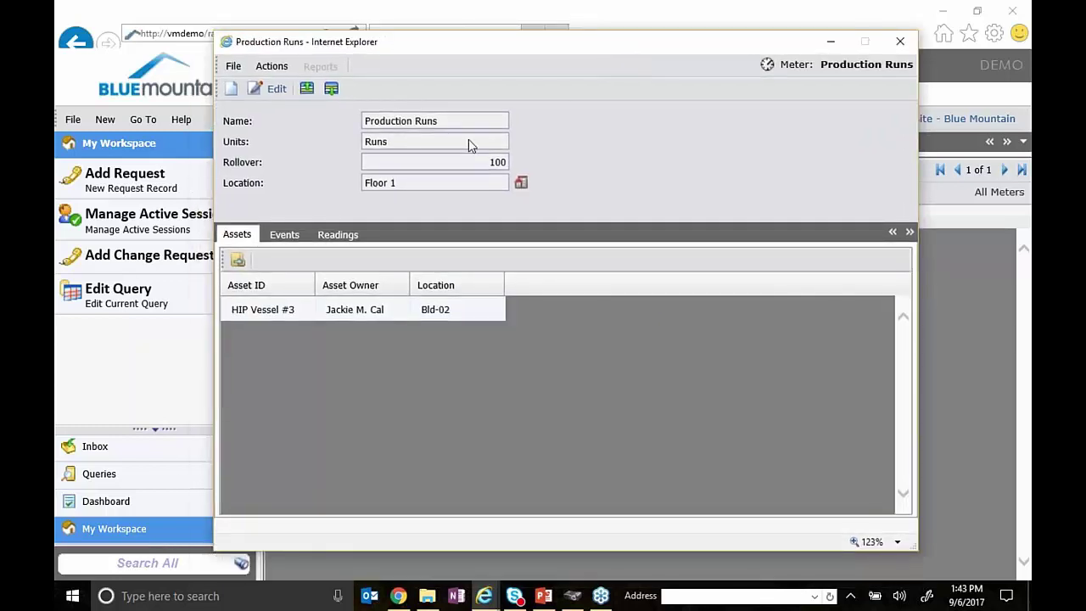
{"action": "left_click_drag", "start_coordinate": [463, 122], "coordinate": [328, 124]}
{"action": "left_click", "coordinate": [407, 142]}
{"action": "left_click", "coordinate": [495, 166]}
{"action": "left_click", "coordinate": [404, 184]}
- Review the meter's HIP Vessel #3 asset, Usage-Based Maintenance event and readings, widening Time Zone, then close it
{"action": "left_click", "coordinate": [255, 310]}
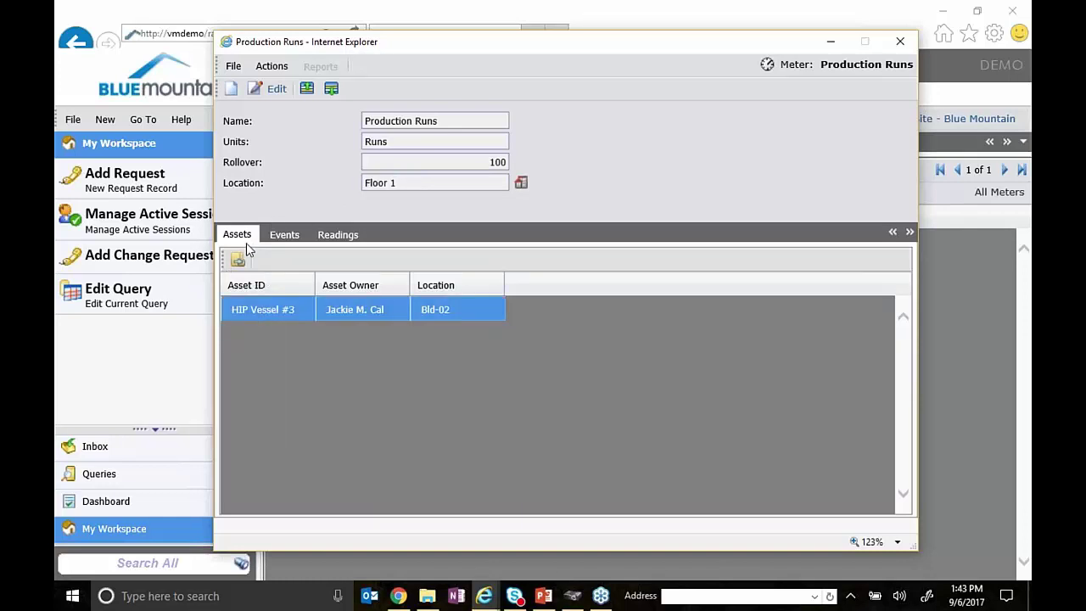
{"action": "left_click", "coordinate": [482, 121]}
{"action": "left_click", "coordinate": [284, 235]}
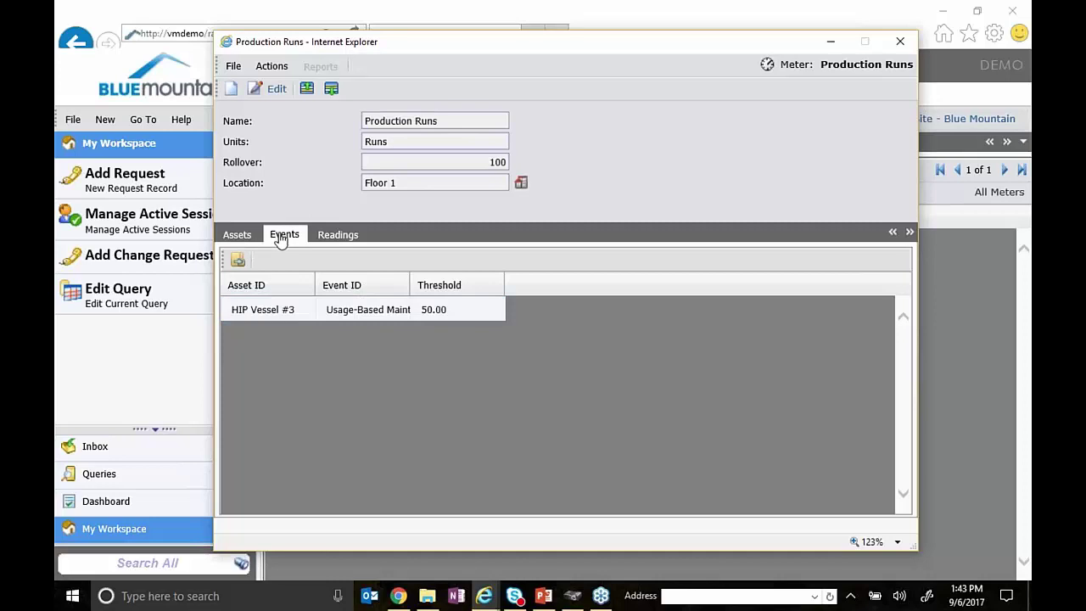
{"action": "left_click", "coordinate": [278, 320]}
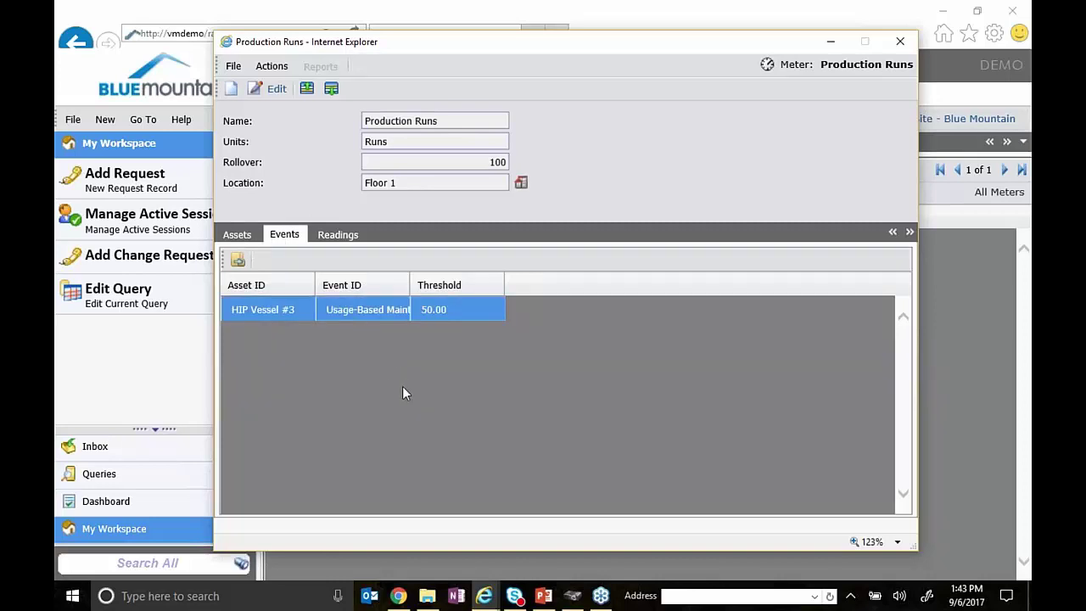
{"action": "left_click", "coordinate": [341, 235]}
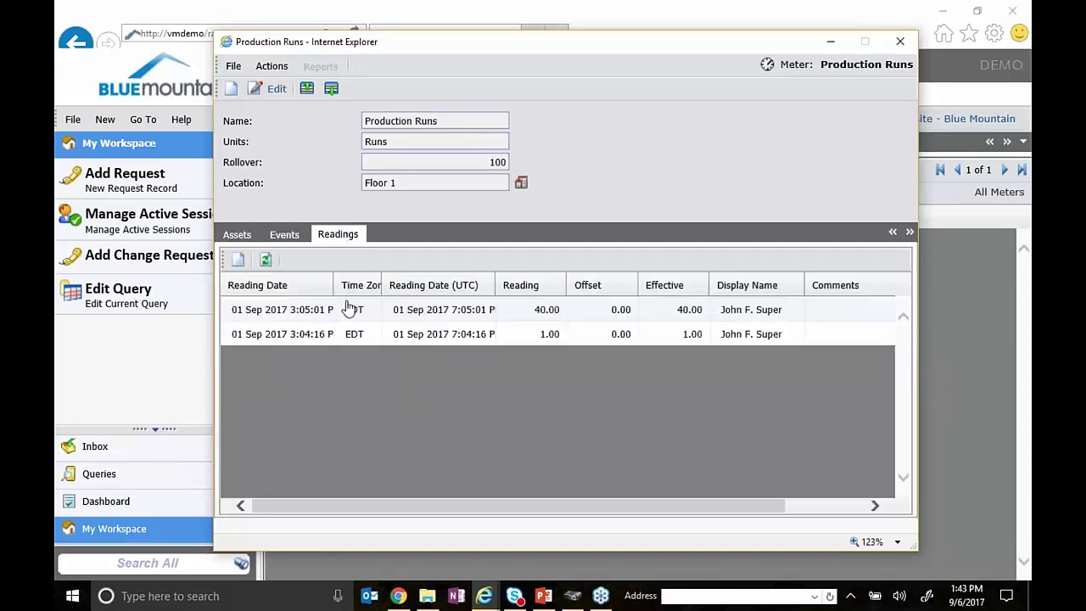
{"action": "left_click_drag", "start_coordinate": [382, 286], "coordinate": [507, 286]}
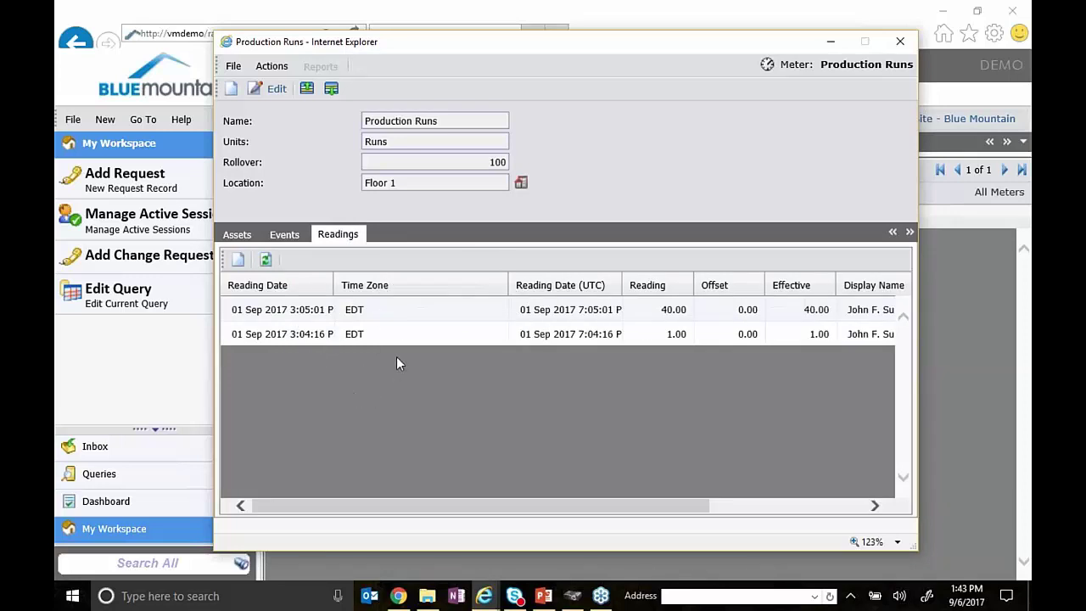
{"action": "left_click", "coordinate": [900, 42]}
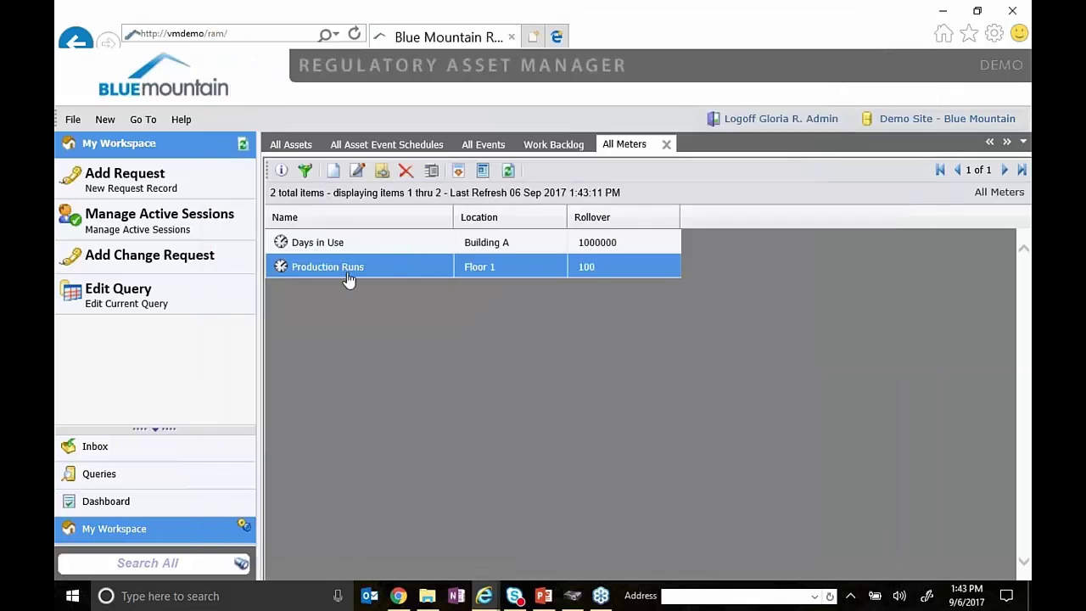
{"action": "right_click", "coordinate": [348, 280]}
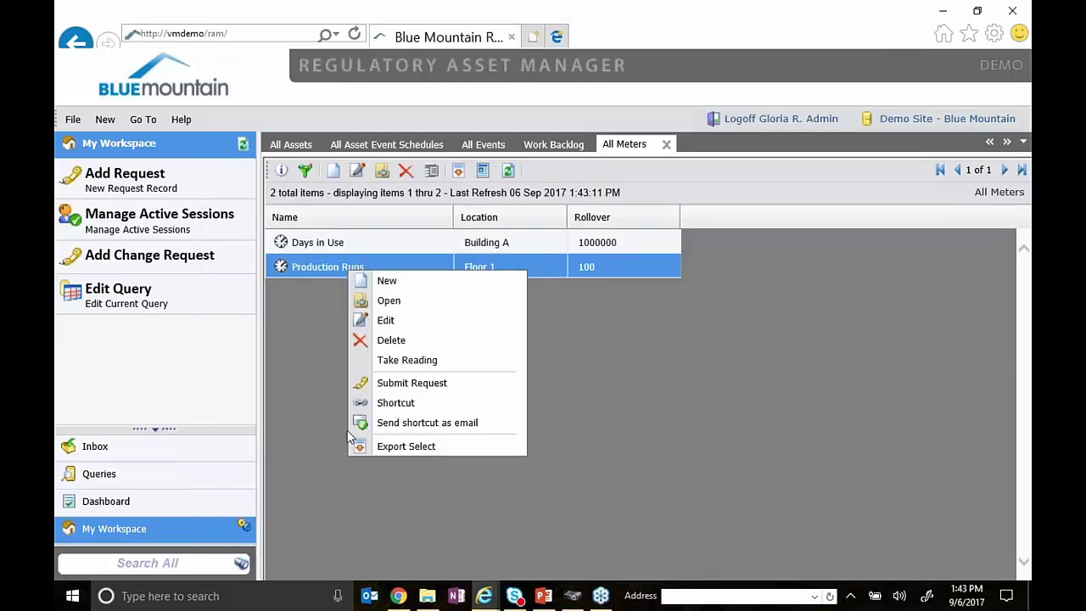
- Take a Production Runs reading of 60 and save it
{"action": "left_click", "coordinate": [398, 361]}
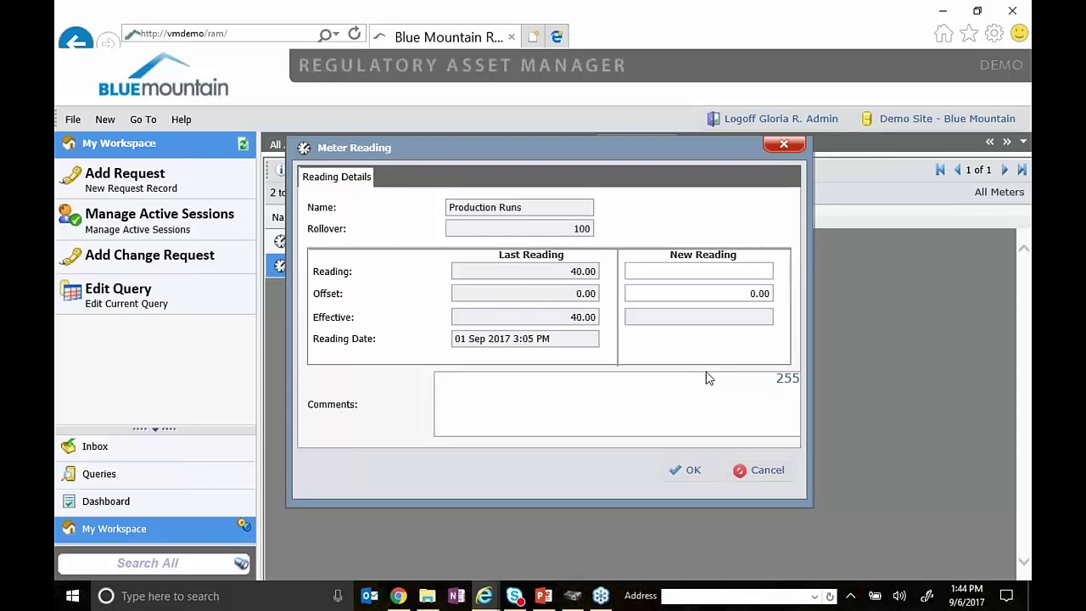
{"action": "type", "text": "60"}
{"action": "left_click", "coordinate": [720, 394]}
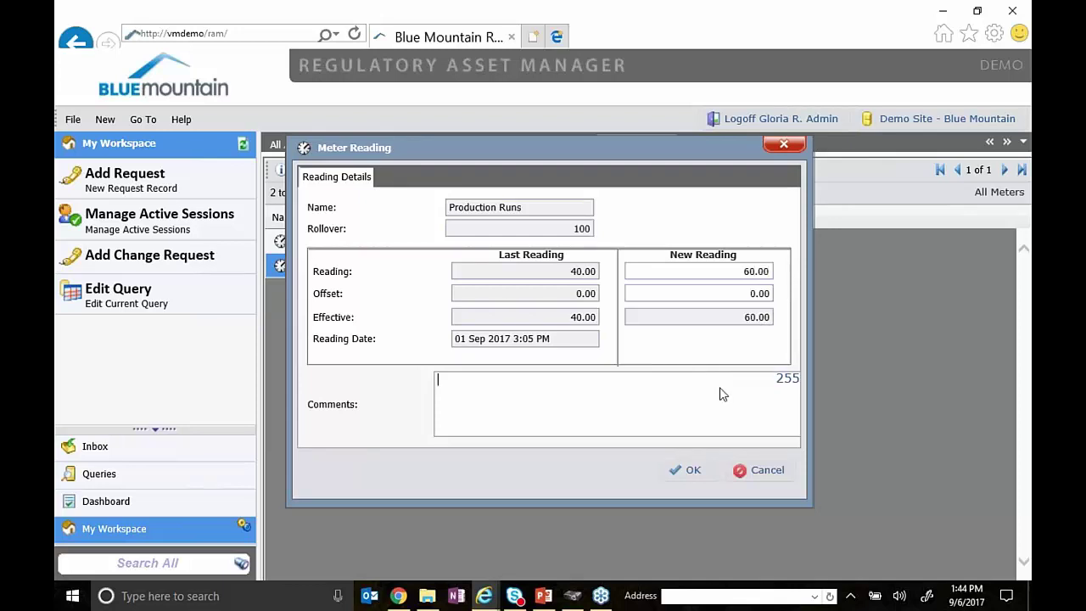
{"action": "left_click", "coordinate": [699, 474]}
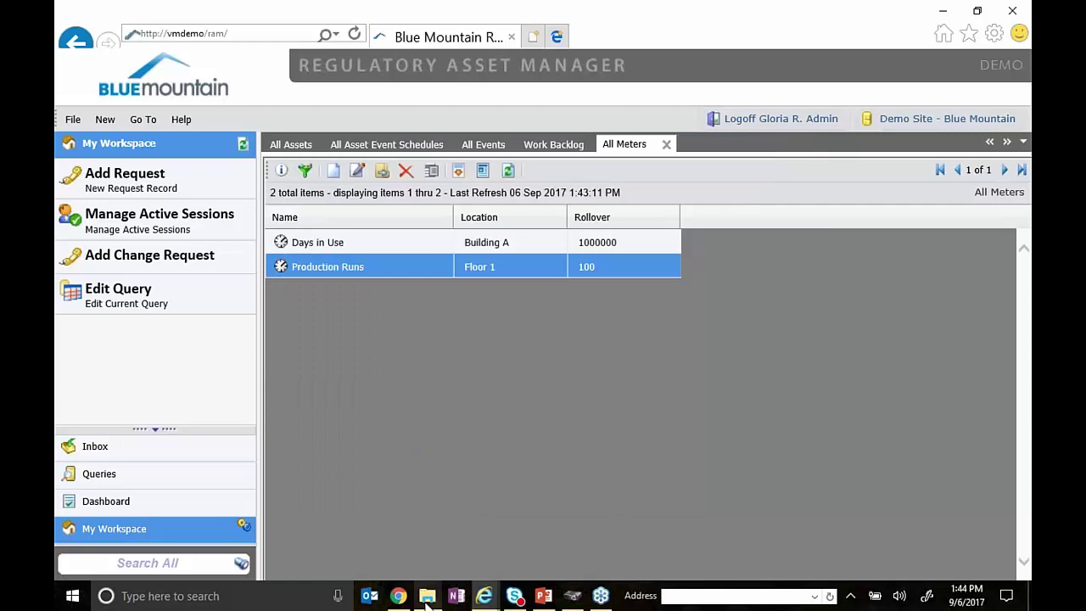
- Close the outdated schedule window and reopen HIP Vessel #3 from the asset list
{"action": "mouse_move", "coordinate": [476, 600]}
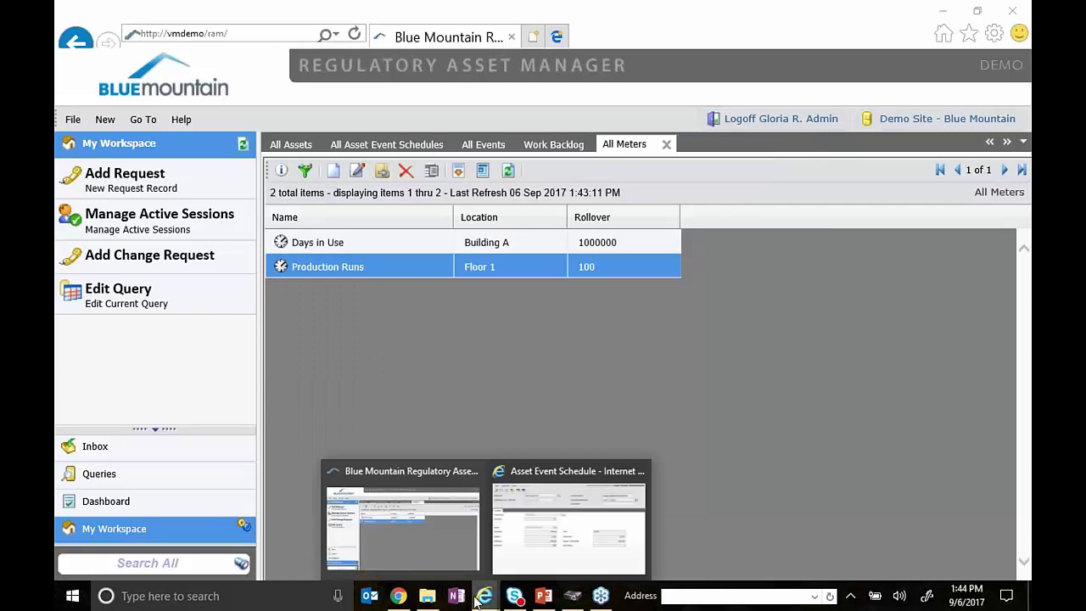
{"action": "left_click", "coordinate": [574, 517]}
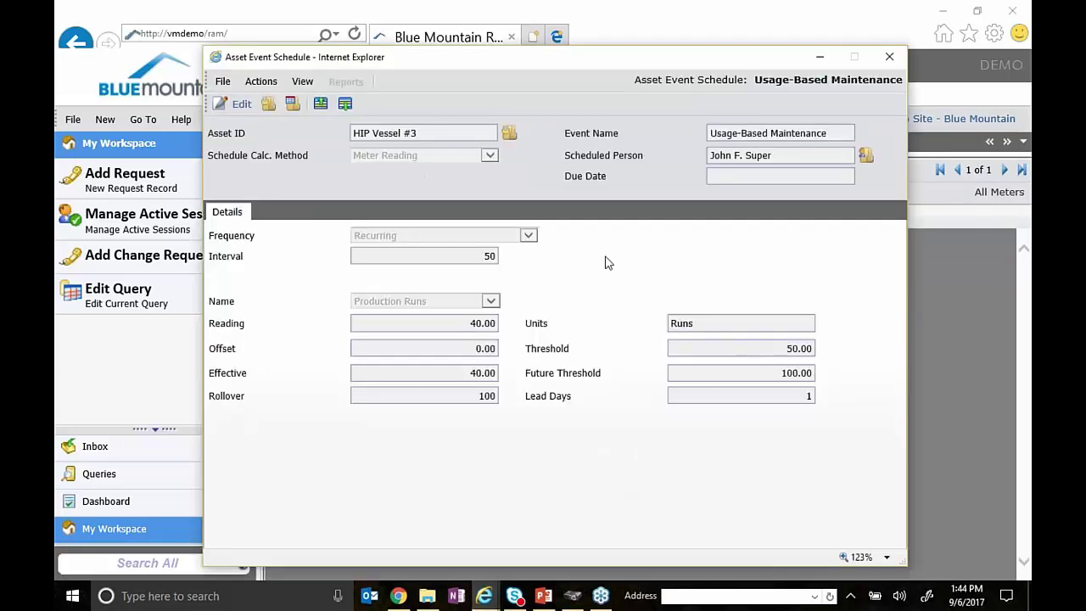
{"action": "left_click", "coordinate": [889, 57]}
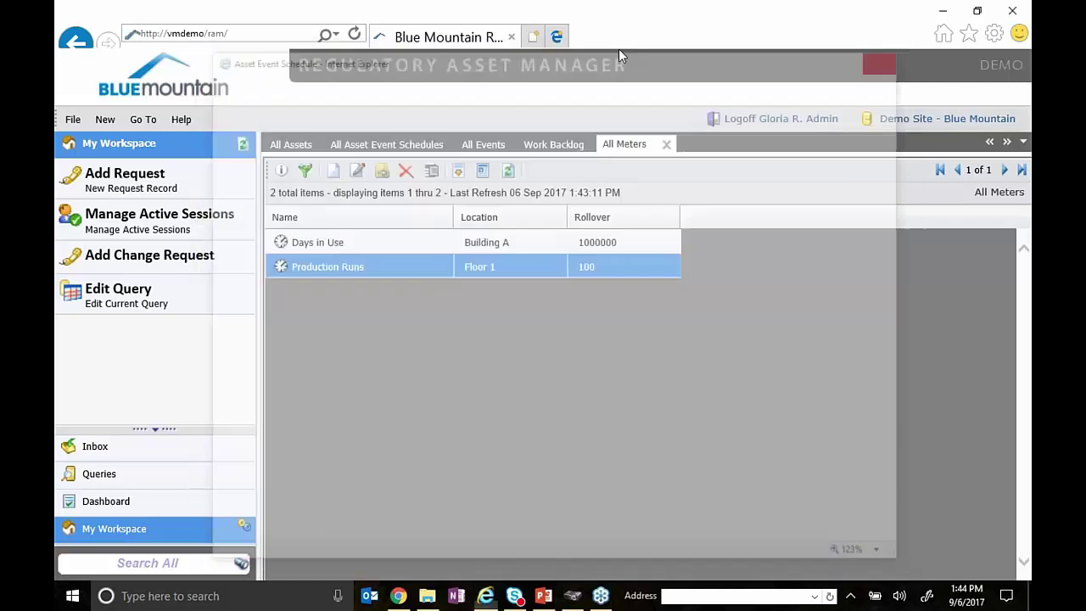
{"action": "left_click", "coordinate": [291, 144]}
{"action": "double_click", "coordinate": [339, 244]}
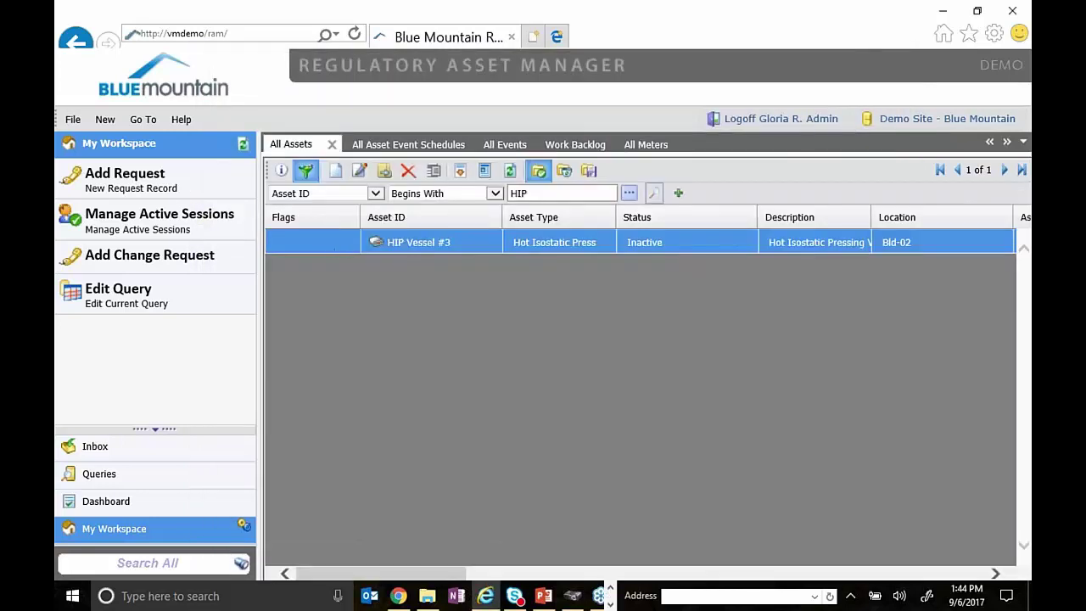
- Show HIP Vessel #3's schedules and edit Usage-Based Maintenance again
{"action": "left_click_drag", "start_coordinate": [376, 68], "coordinate": [376, 43]}
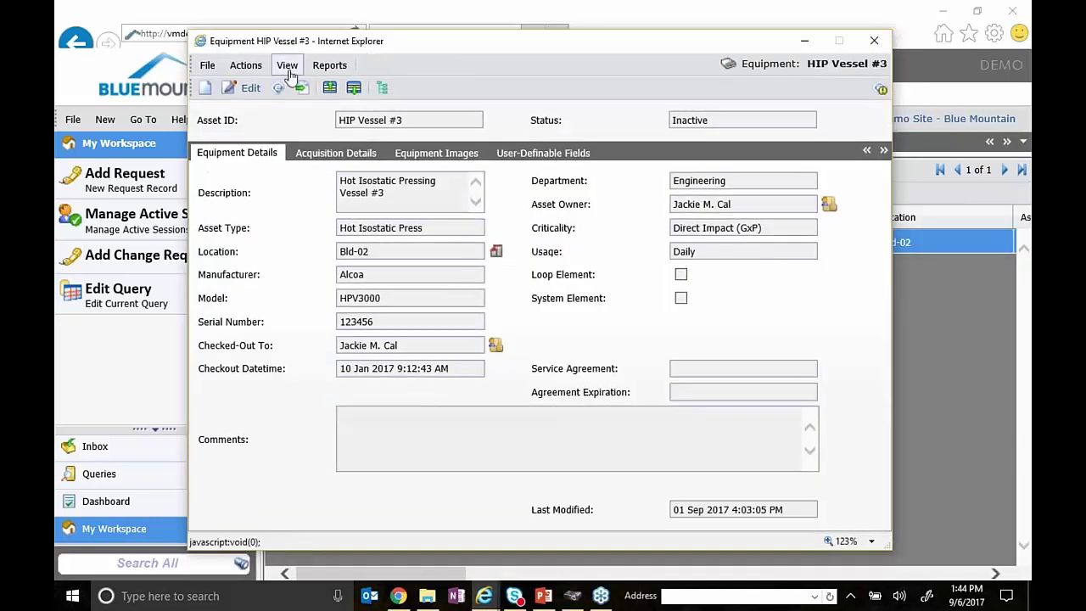
{"action": "left_click", "coordinate": [287, 65]}
{"action": "left_click", "coordinate": [299, 87]}
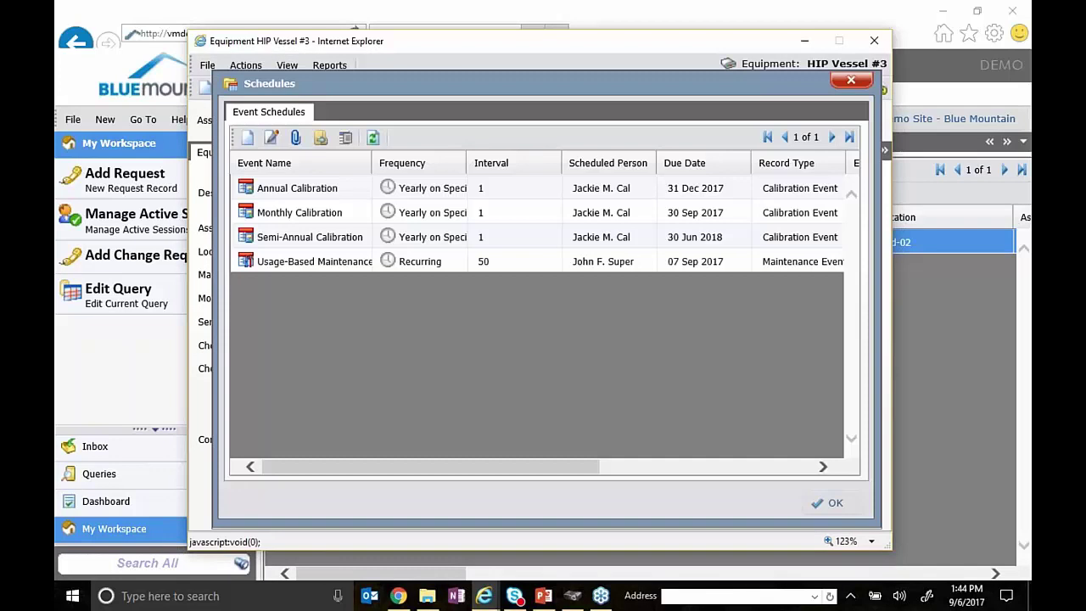
{"action": "left_click", "coordinate": [329, 263]}
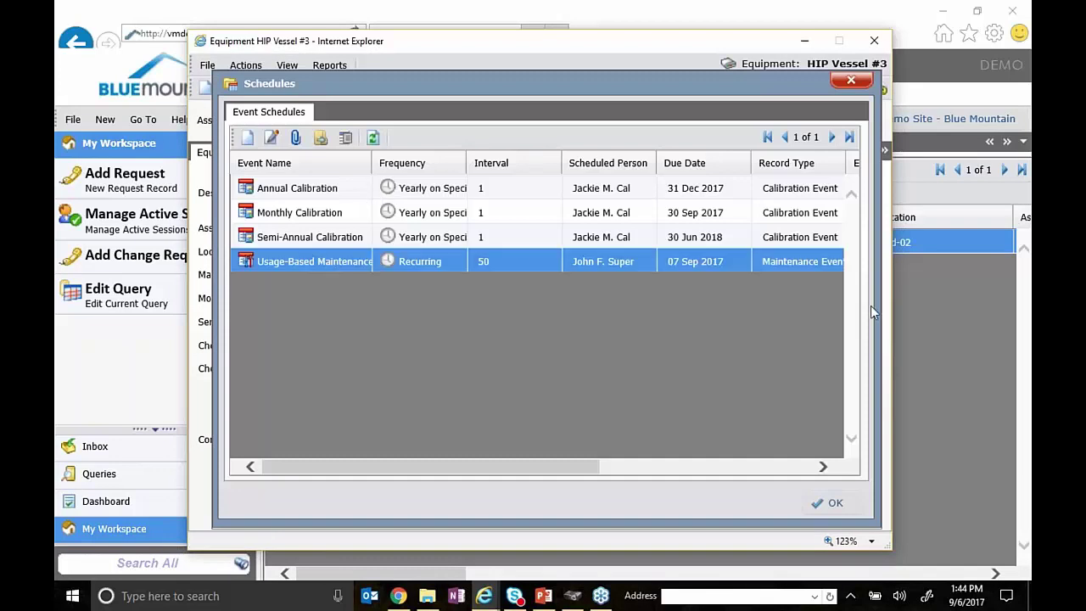
{"action": "right_click", "coordinate": [337, 266]}
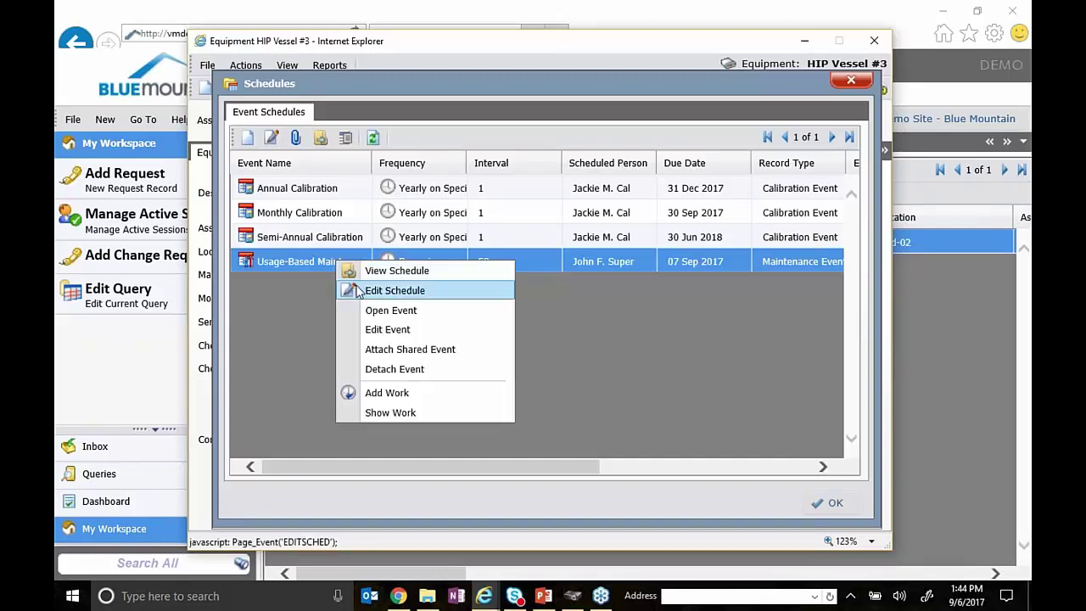
{"action": "left_click", "coordinate": [395, 290]}
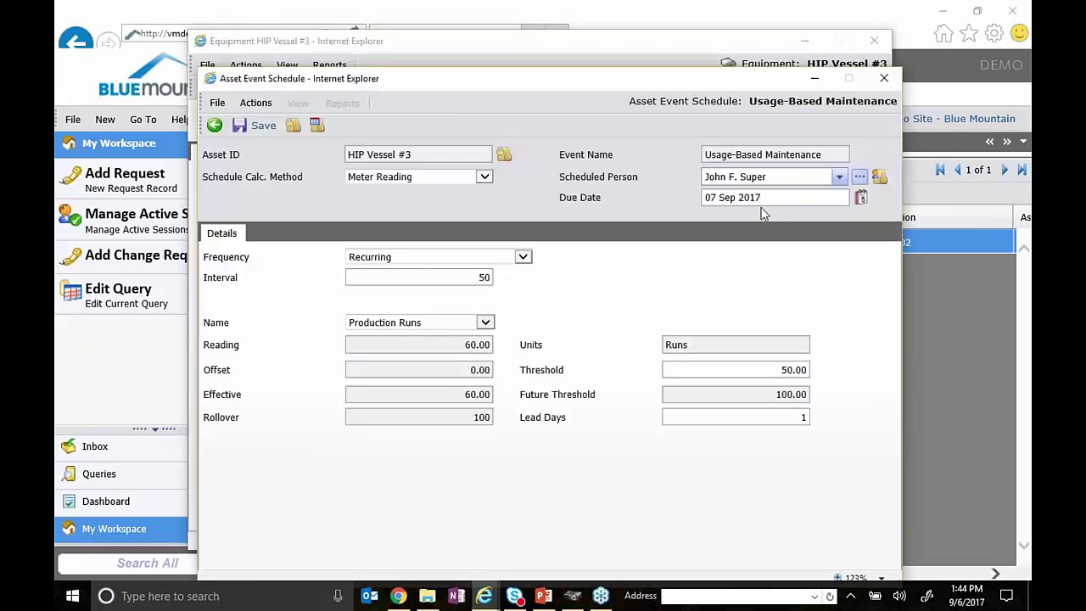
- Check the updated due date, lead days and future threshold 100.00, keeping frequency Recurring
{"action": "left_click", "coordinate": [765, 197]}
{"action": "left_click", "coordinate": [798, 418]}
{"action": "left_click_drag", "start_coordinate": [772, 395], "coordinate": [850, 393]}
{"action": "left_click", "coordinate": [523, 257]}
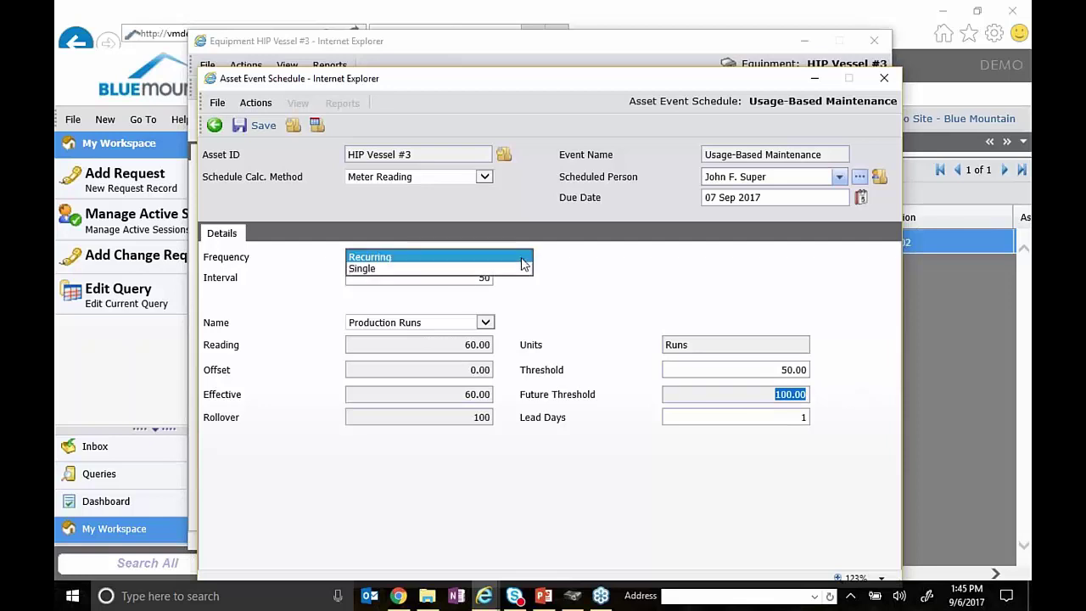
{"action": "left_click", "coordinate": [735, 280]}
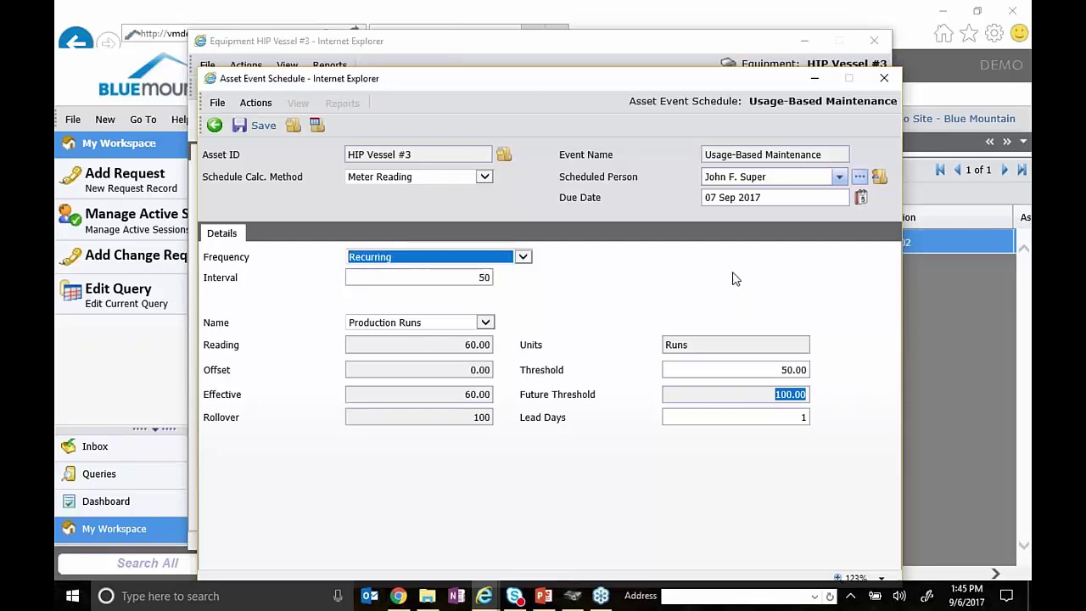
{"action": "left_click", "coordinate": [735, 279]}
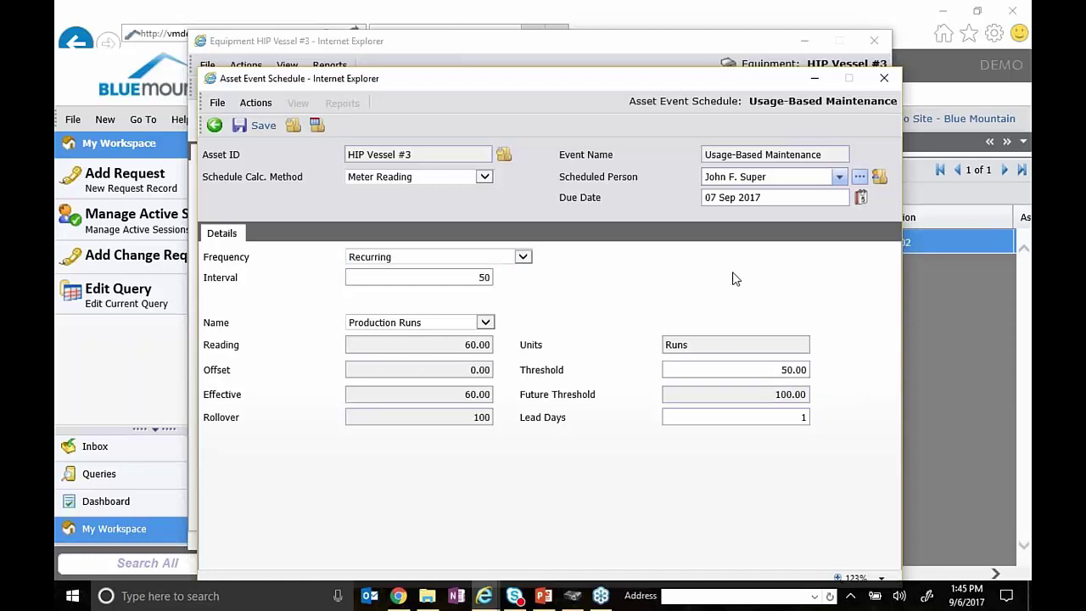
- Close the schedule without saving, close the HIP Vessel #3 record, and show All Meters
{"action": "left_click", "coordinate": [884, 78]}
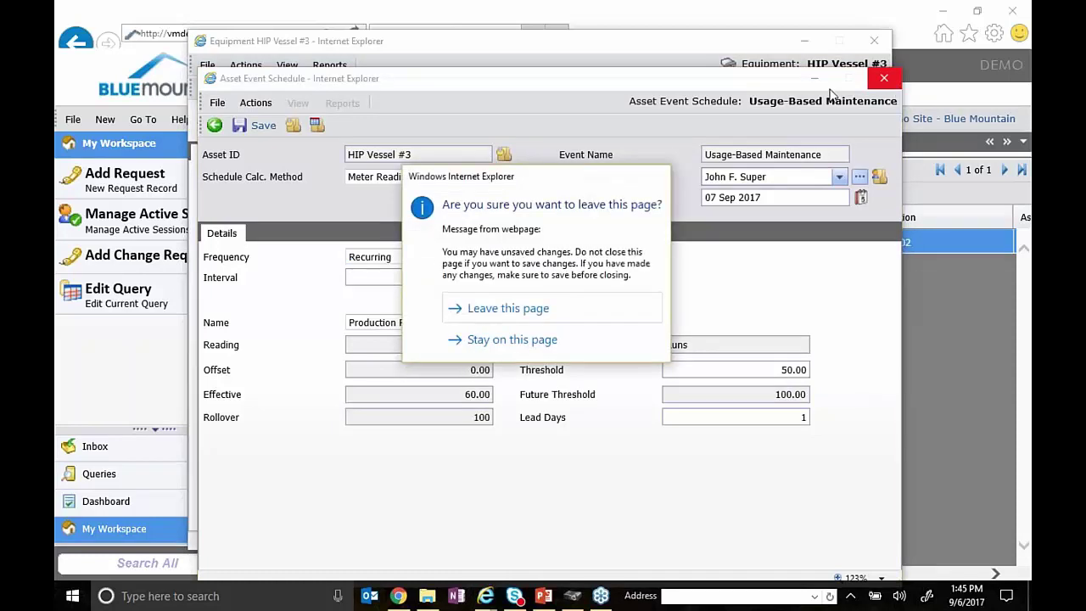
{"action": "left_click", "coordinate": [522, 309]}
{"action": "left_click", "coordinate": [846, 79]}
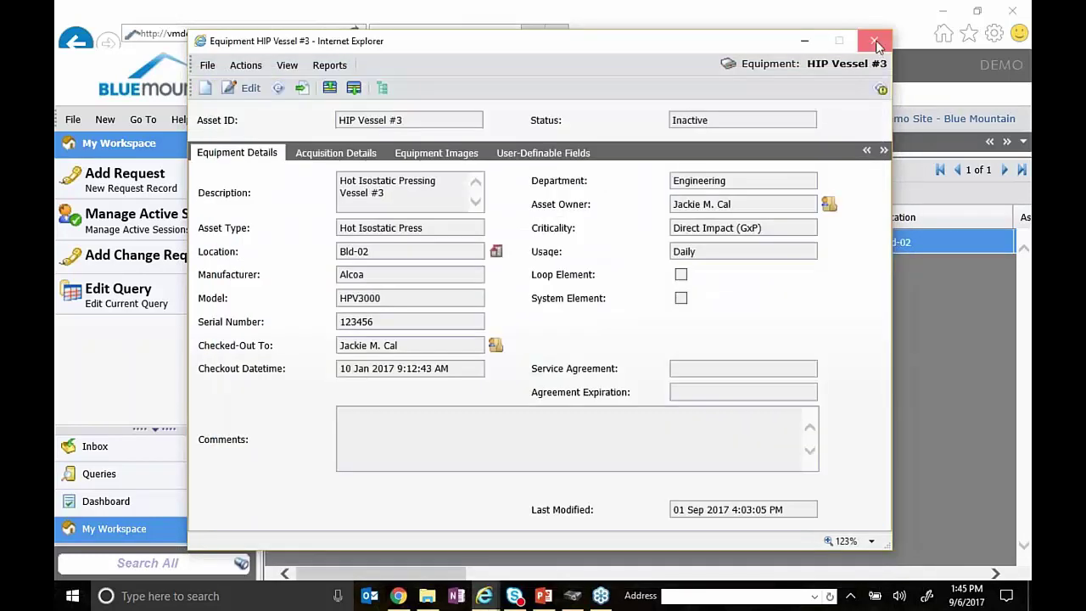
{"action": "left_click", "coordinate": [874, 40]}
{"action": "left_click", "coordinate": [648, 144]}
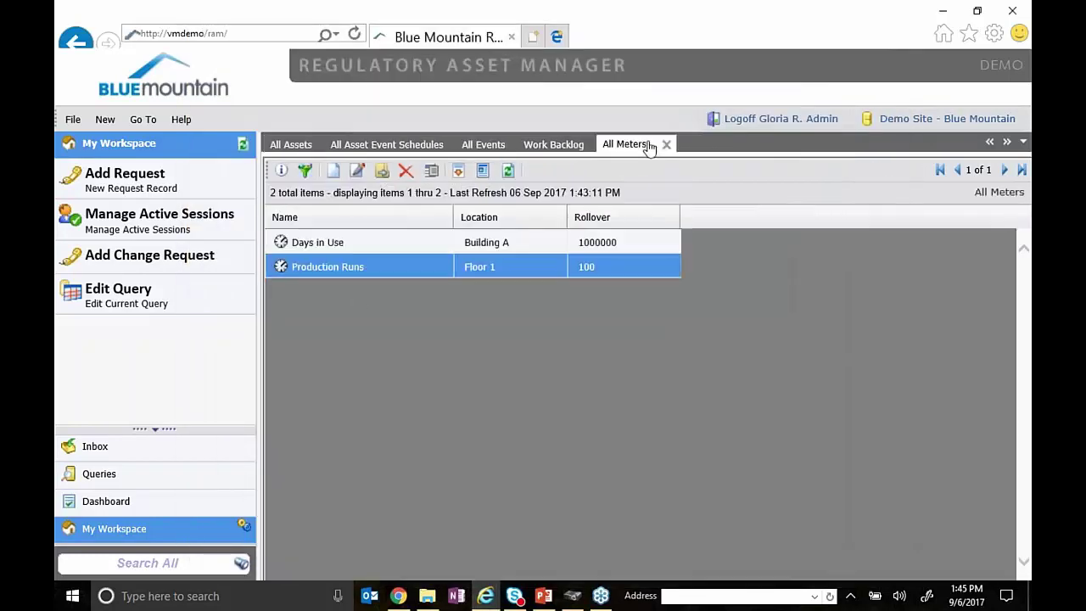
{"action": "right_click", "coordinate": [408, 272]}
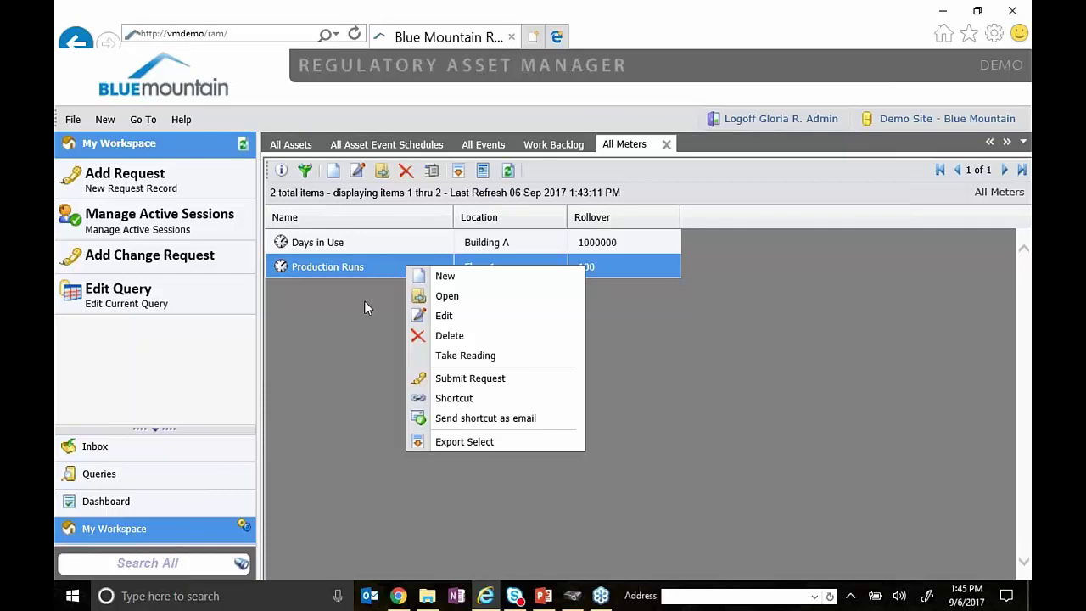
{"action": "left_click", "coordinate": [364, 302]}
{"action": "right_click", "coordinate": [396, 268]}
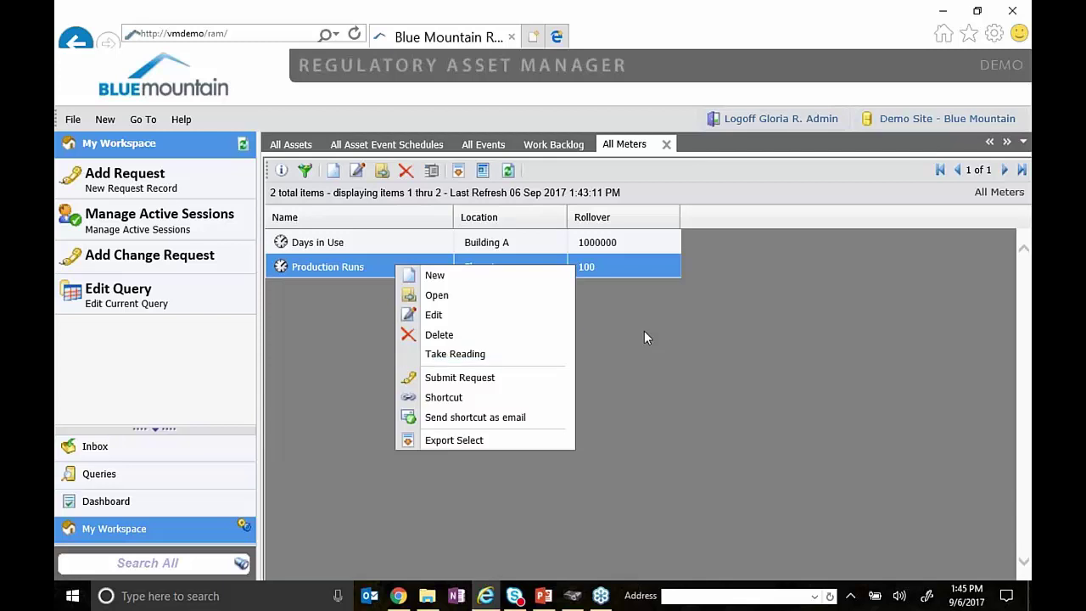
{"action": "left_click", "coordinate": [665, 336]}
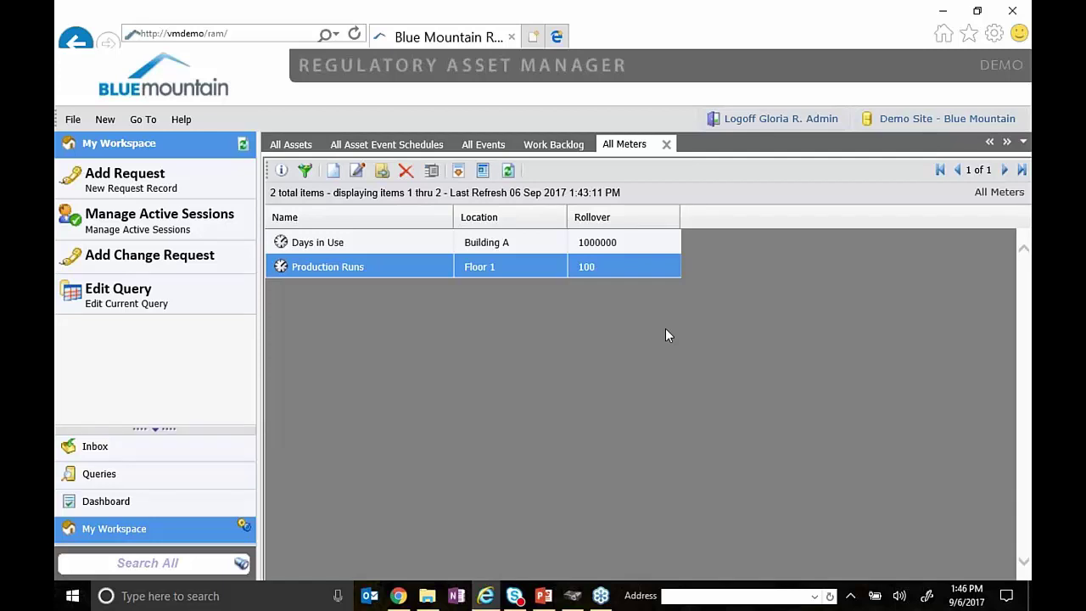
{"action": "left_click", "coordinate": [286, 146]}
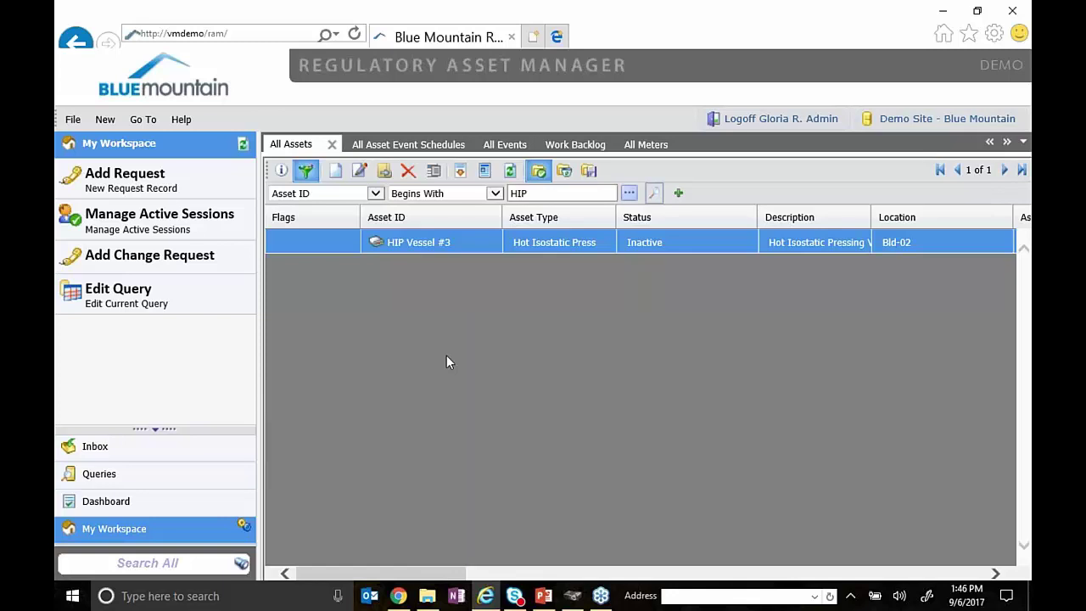
{"action": "left_click", "coordinate": [644, 145]}
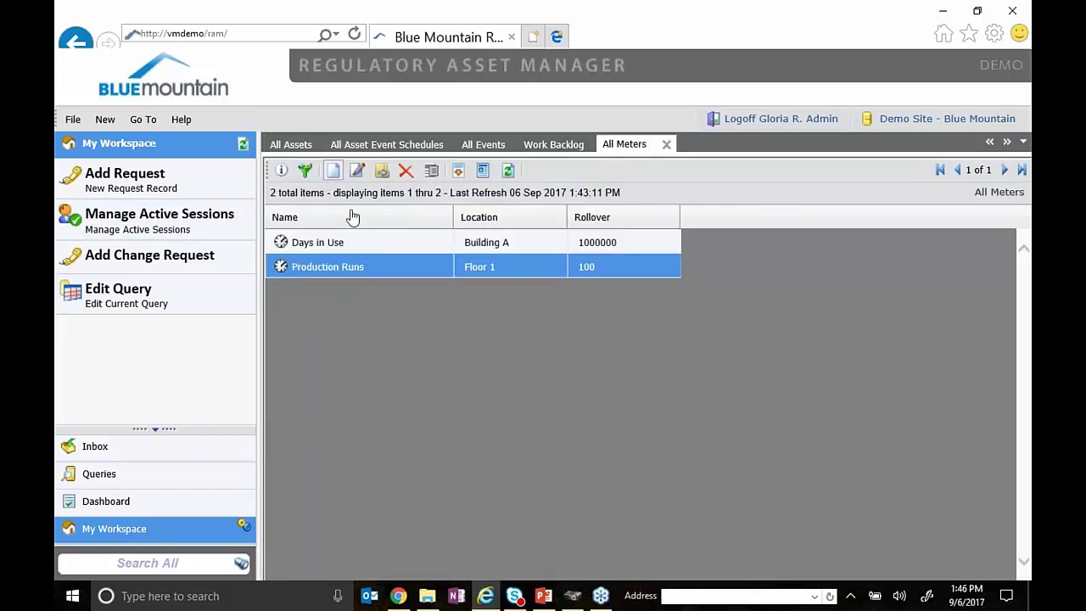
- Create a new meter named My Meter with units Hours and rollover 1000000
{"action": "left_click", "coordinate": [333, 171]}
{"action": "left_click_drag", "start_coordinate": [547, 77], "coordinate": [560, 42]}
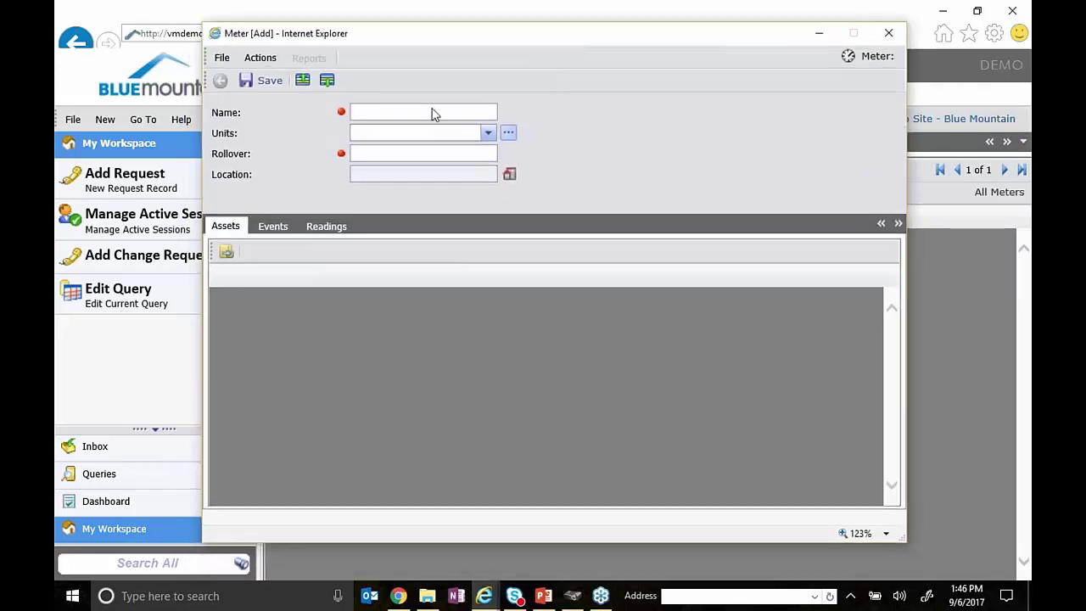
{"action": "type", "text": "My Meter"}
{"action": "left_click", "coordinate": [487, 133]}
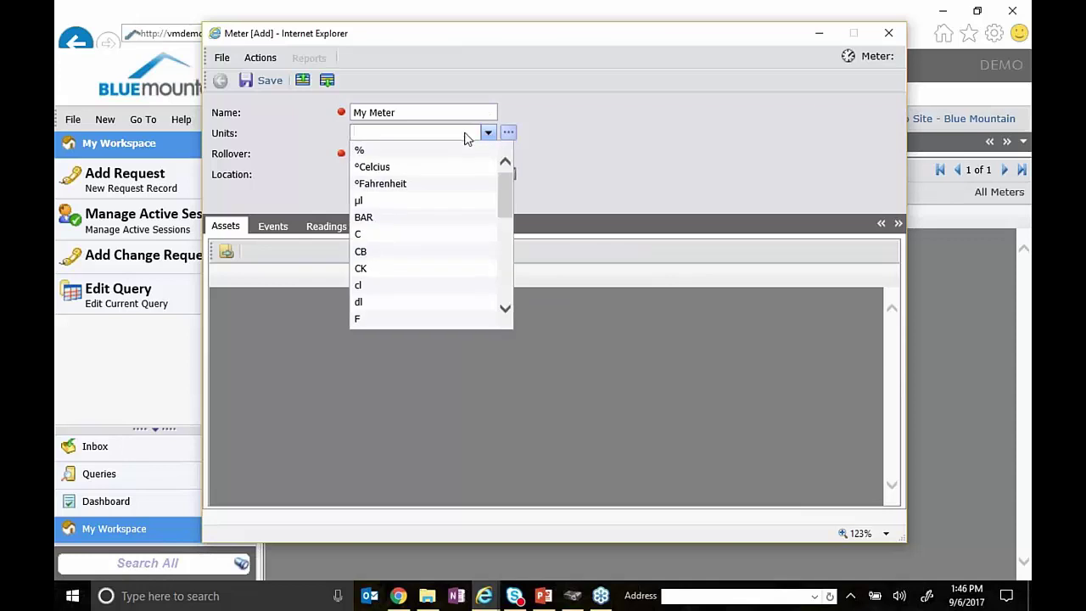
{"action": "type", "text": "hour"}
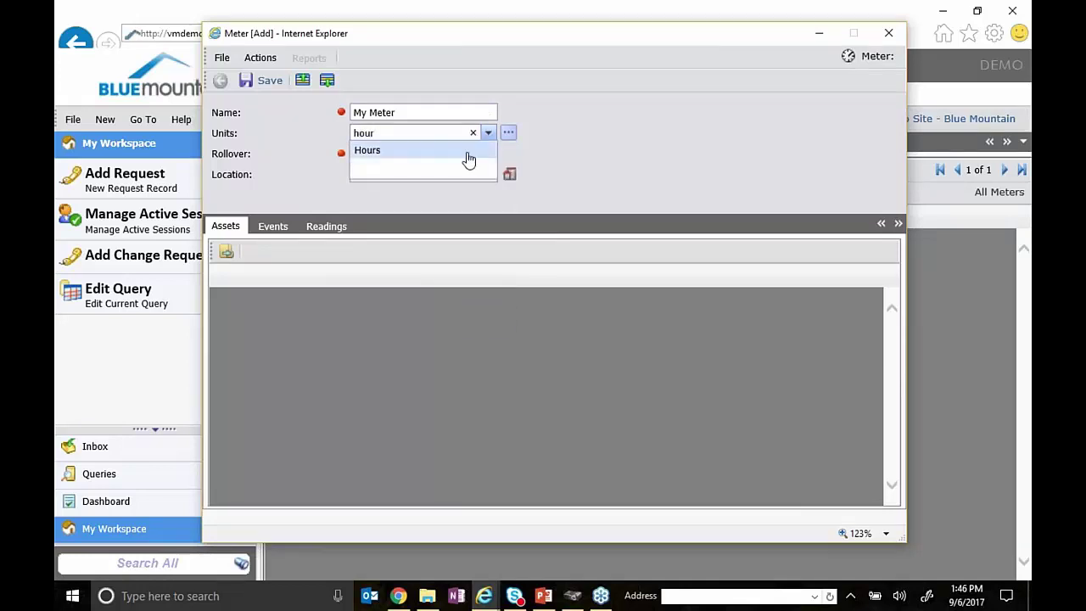
{"action": "left_click", "coordinate": [466, 153]}
{"action": "key", "text": "Tab"}
{"action": "type", "text": "1000000"}
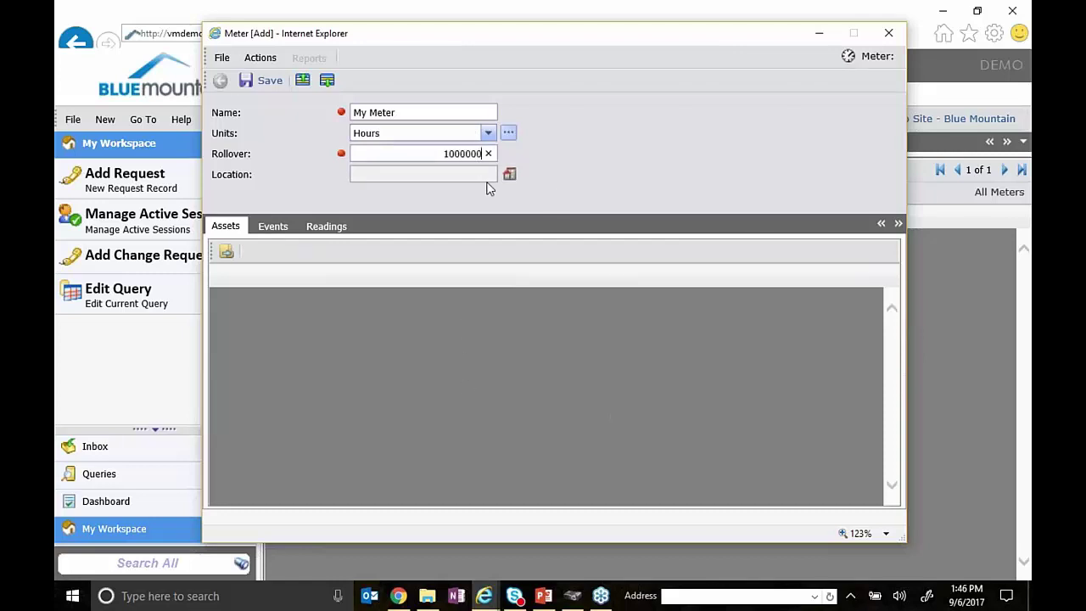
- Save the meter with audit reason 'demo', then close the record and refresh the meter list
{"action": "left_click", "coordinate": [246, 84]}
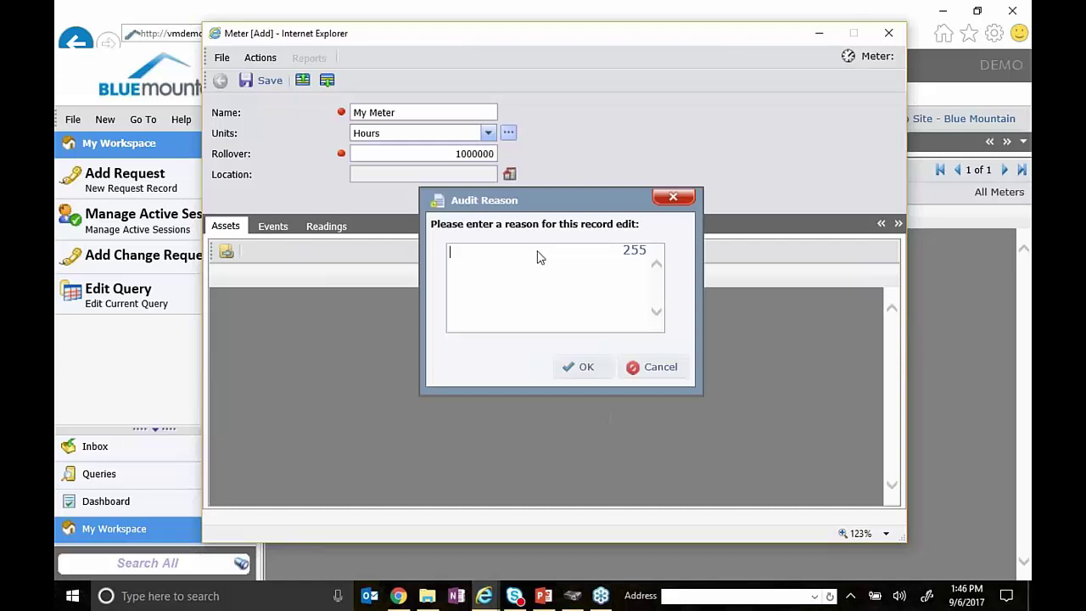
{"action": "type", "text": "demo"}
{"action": "left_click", "coordinate": [582, 366]}
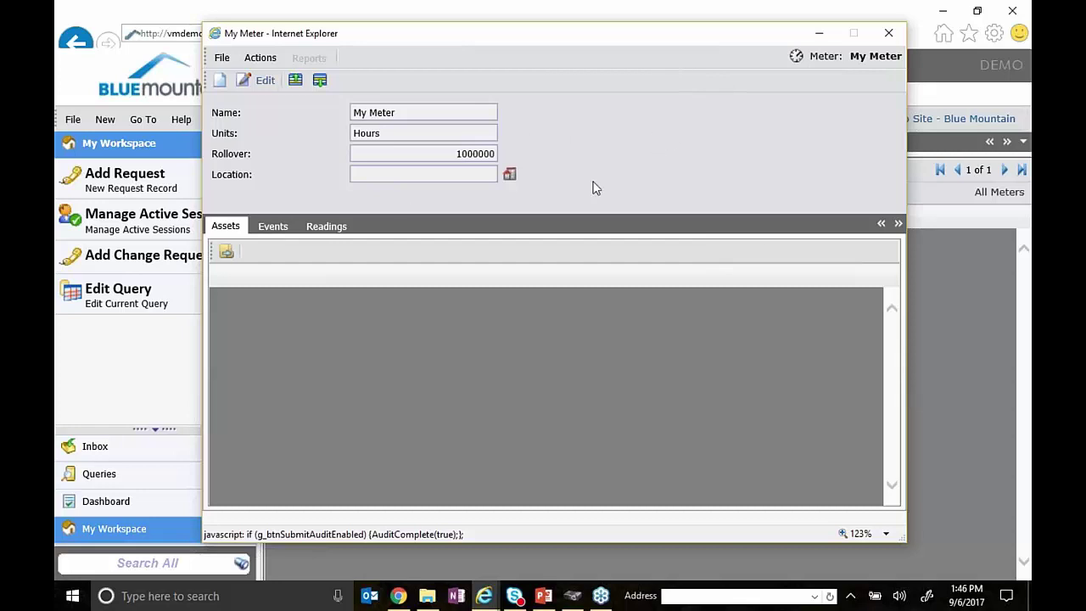
{"action": "left_click", "coordinate": [898, 37]}
{"action": "left_click", "coordinate": [507, 172]}
{"action": "right_click", "coordinate": [338, 268]}
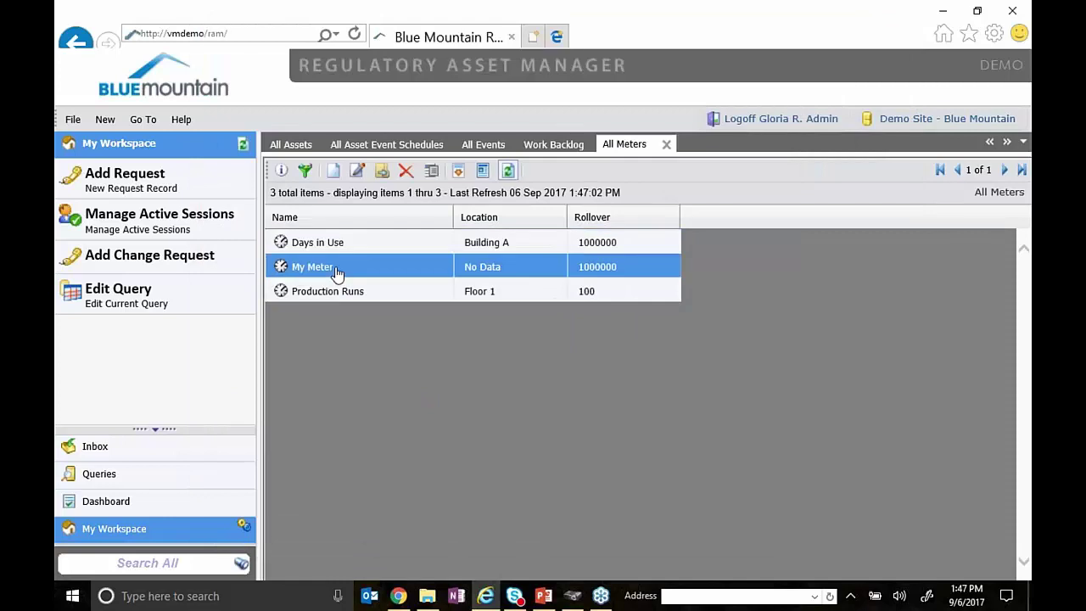
- Take a reading of 45 on My Meter with an offset of 0
{"action": "left_click", "coordinate": [395, 357]}
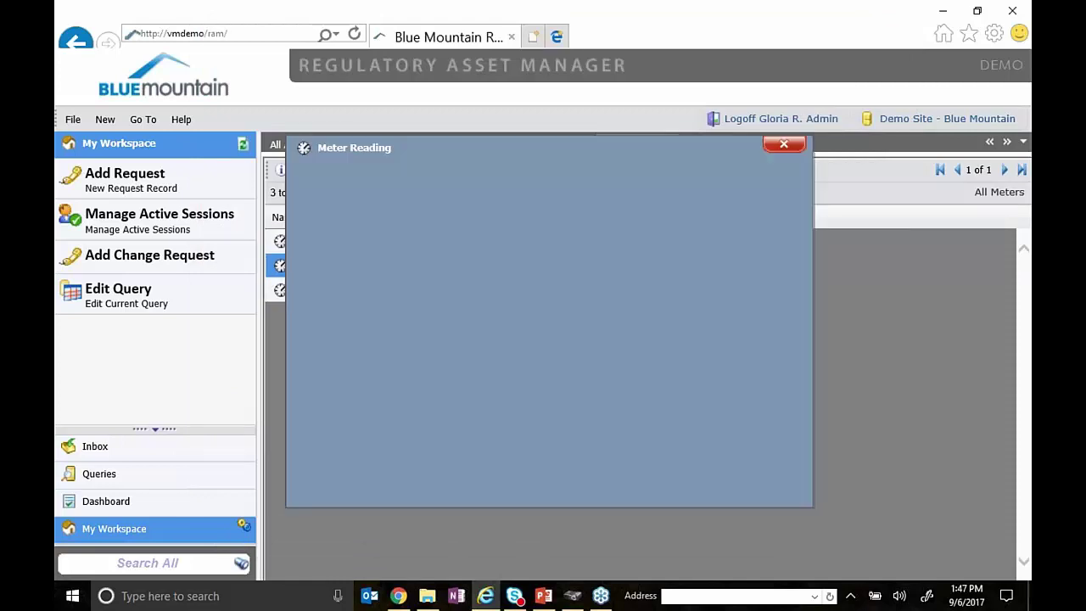
{"action": "left_click", "coordinate": [711, 272]}
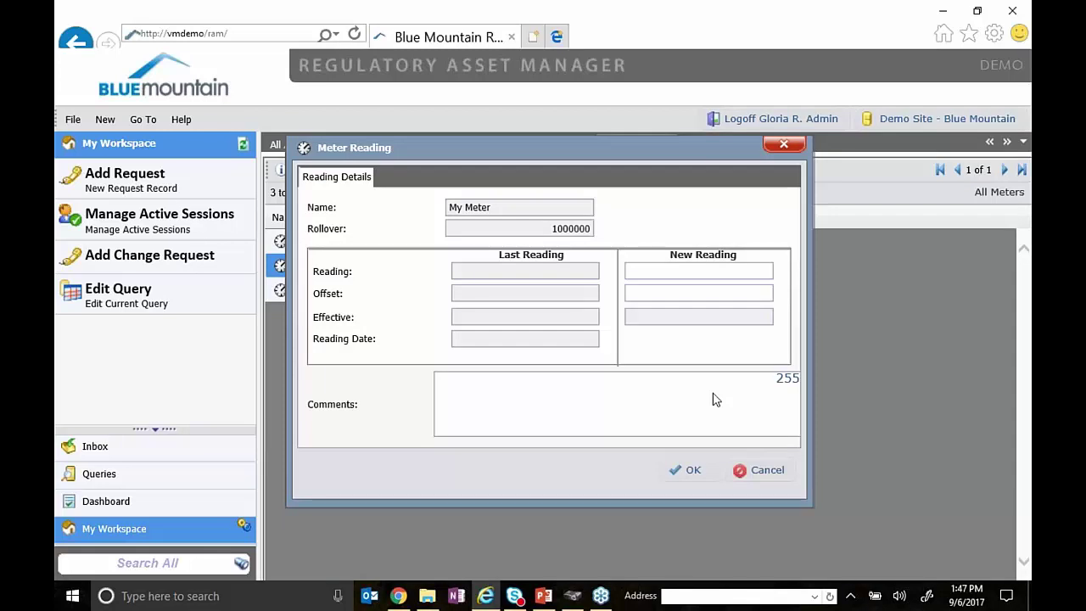
{"action": "type", "text": "45"}
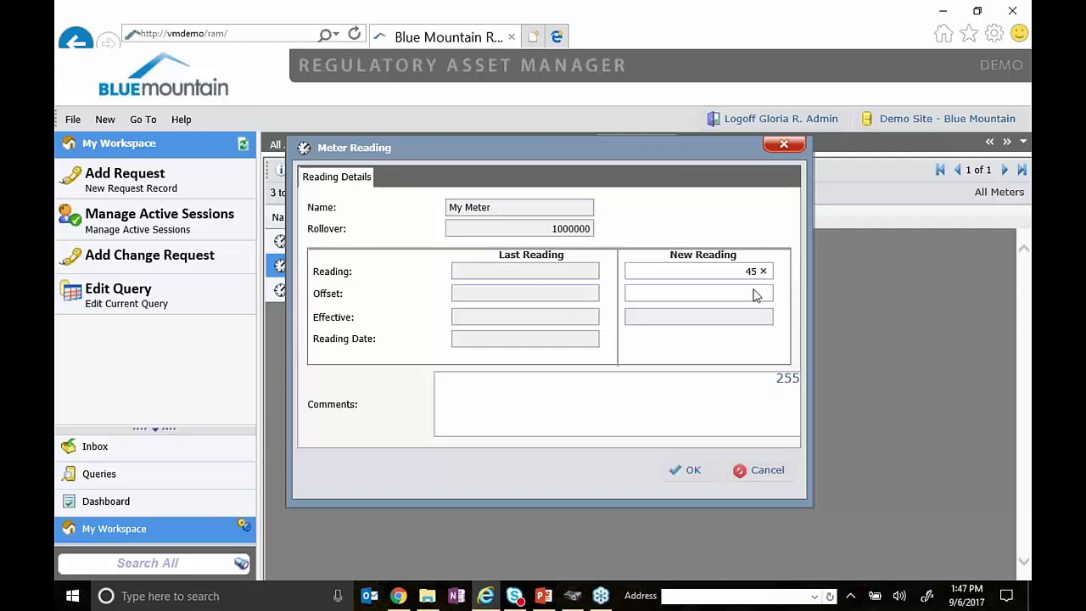
{"action": "left_click", "coordinate": [750, 293]}
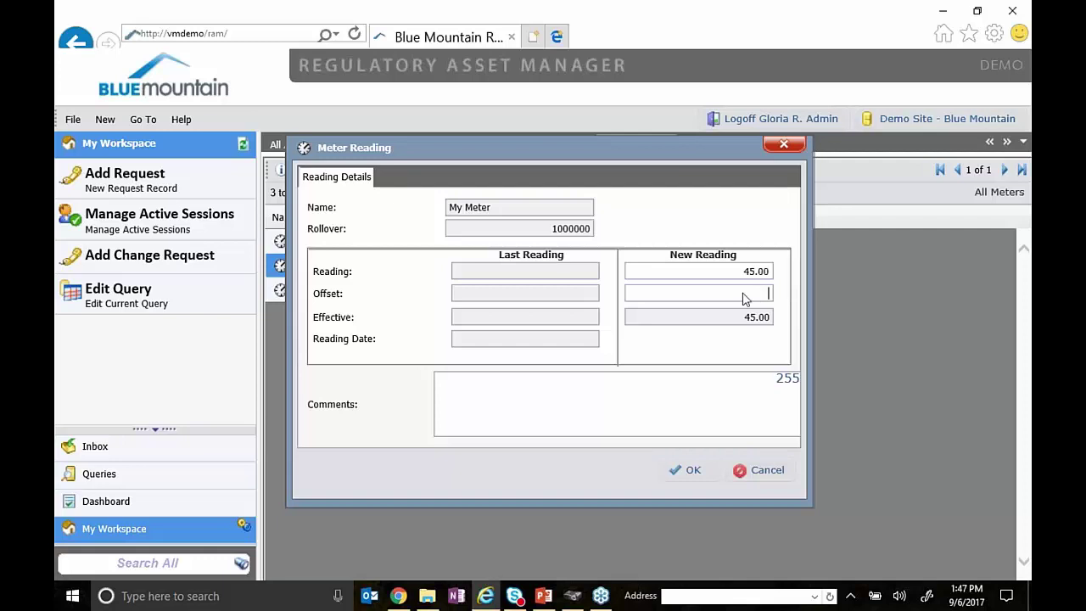
{"action": "left_click", "coordinate": [734, 391]}
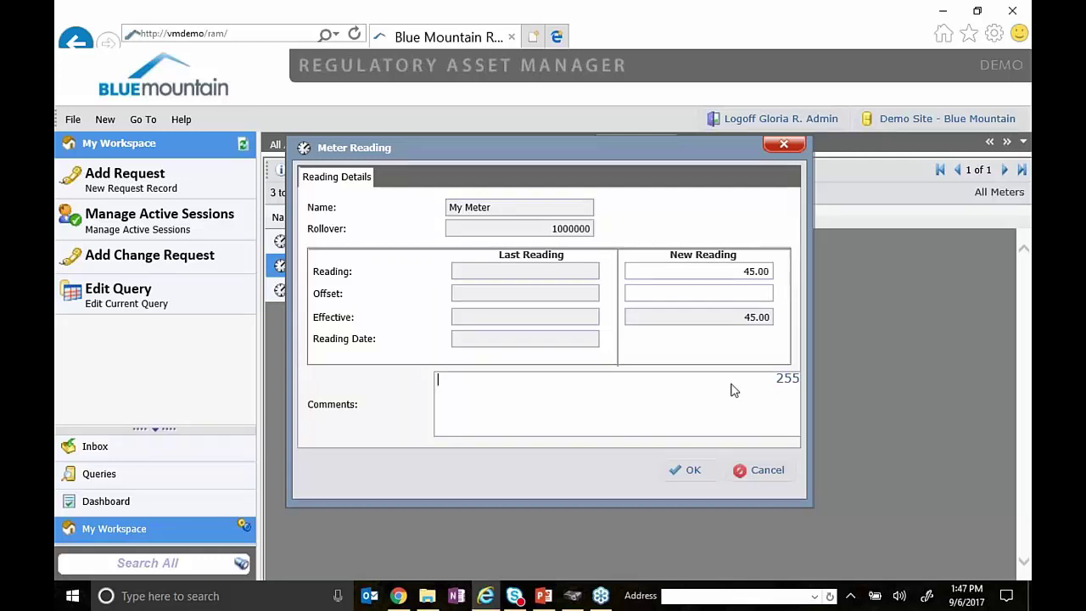
{"action": "left_click", "coordinate": [691, 477]}
{"action": "left_click", "coordinate": [685, 363]}
{"action": "type", "text": "0"}
{"action": "left_click", "coordinate": [695, 470]}
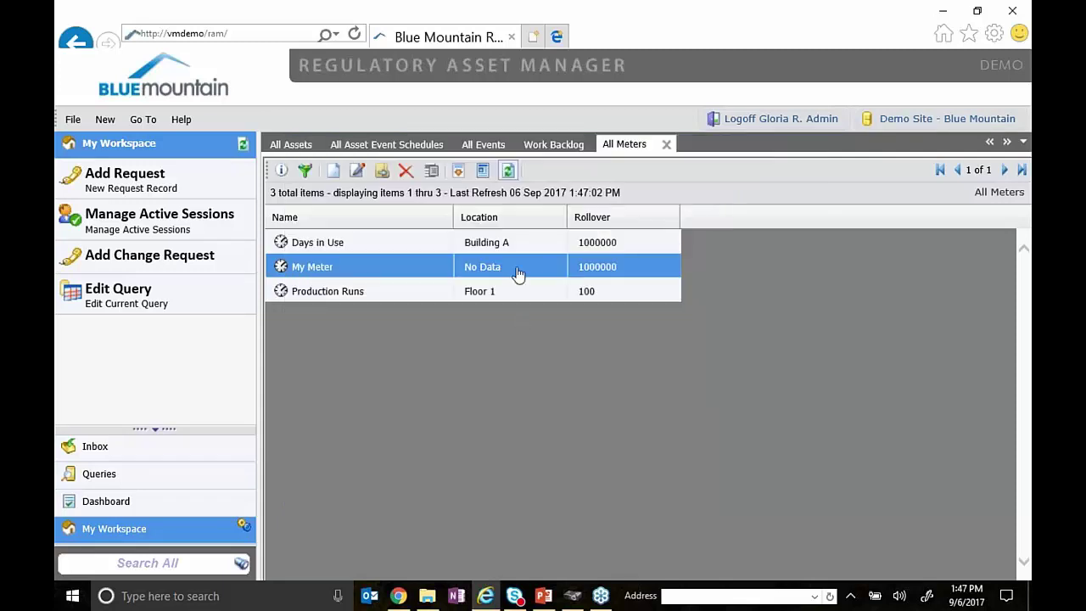
- Confirm the 45.00 reading on My Meter's Readings tab, then close the record
{"action": "double_click", "coordinate": [414, 267]}
{"action": "left_click", "coordinate": [314, 255]}
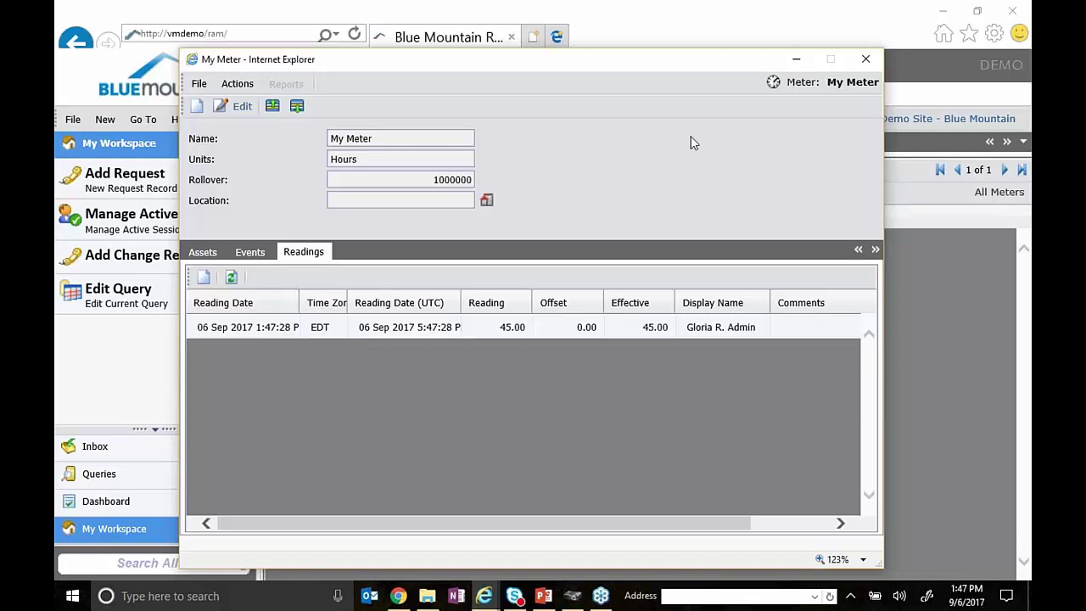
{"action": "left_click", "coordinate": [865, 62]}
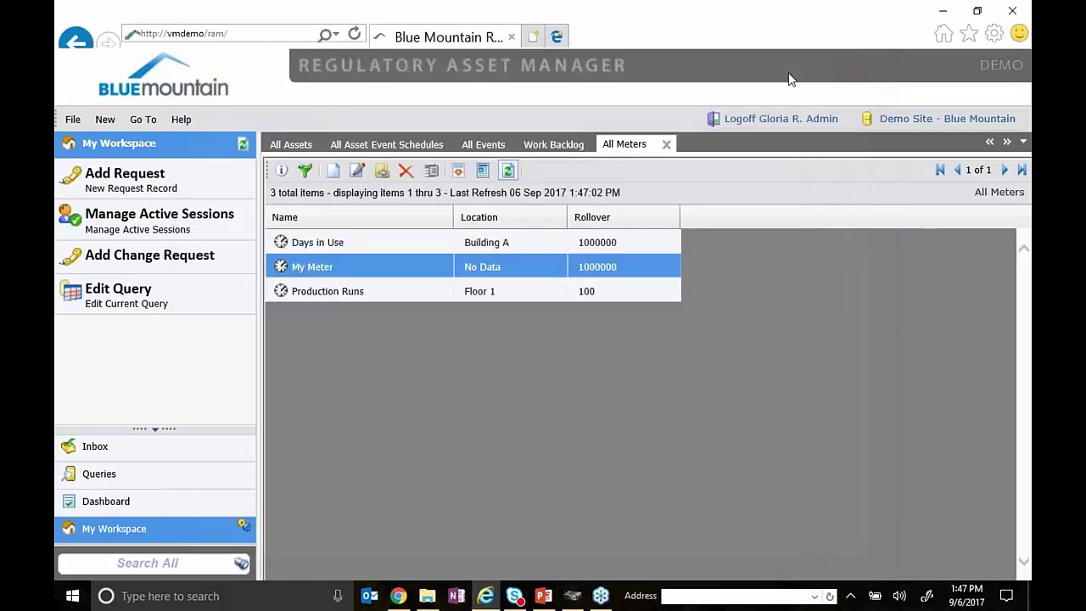
- Start a second reading on My Meter, then cancel it without saving
{"action": "right_click", "coordinate": [324, 267]}
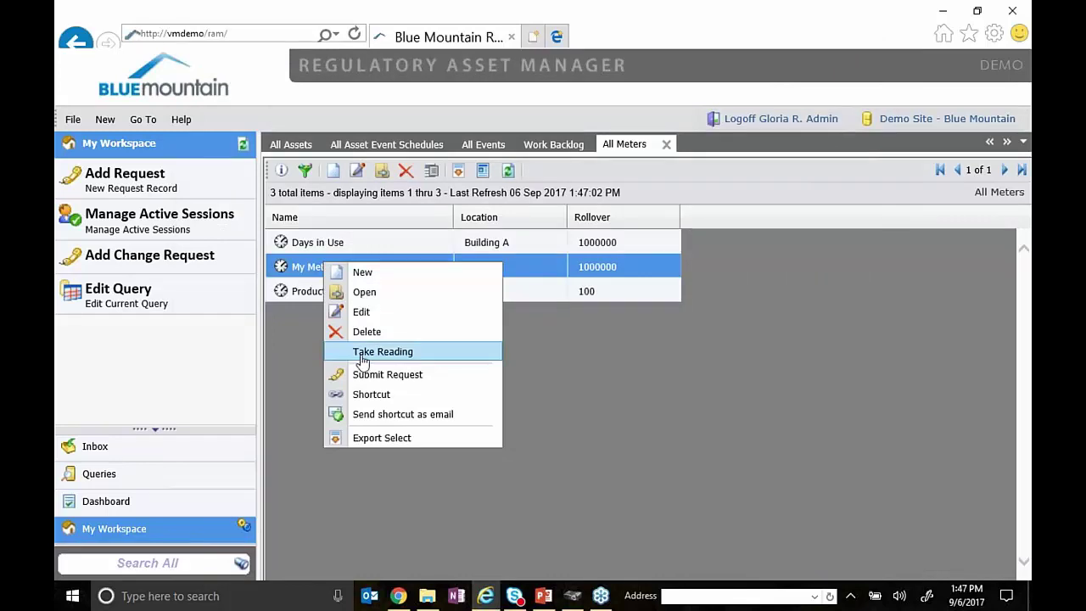
{"action": "left_click", "coordinate": [374, 351]}
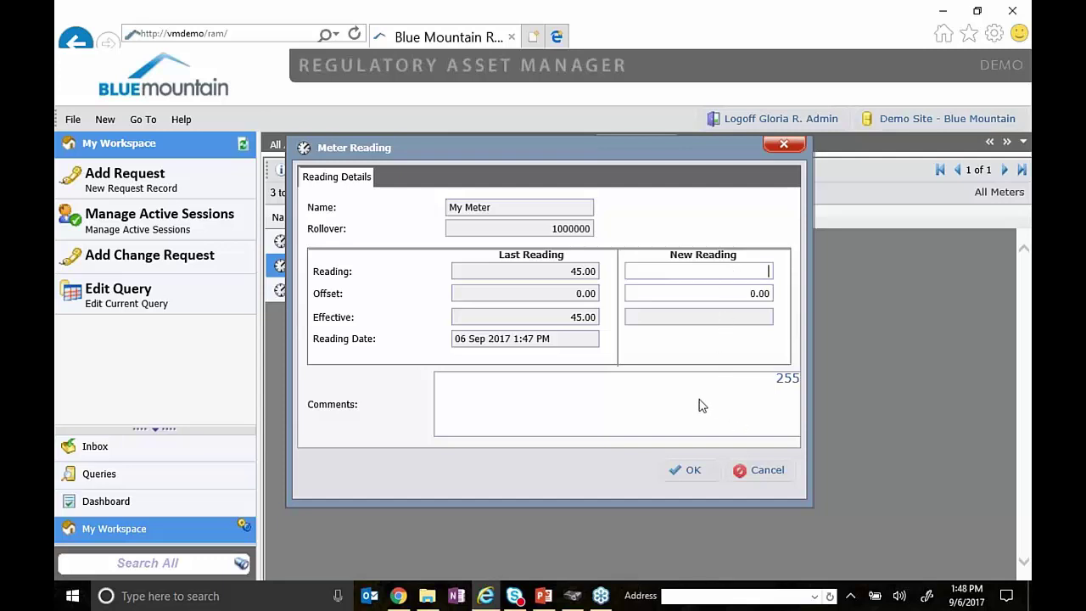
{"action": "left_click", "coordinate": [750, 323]}
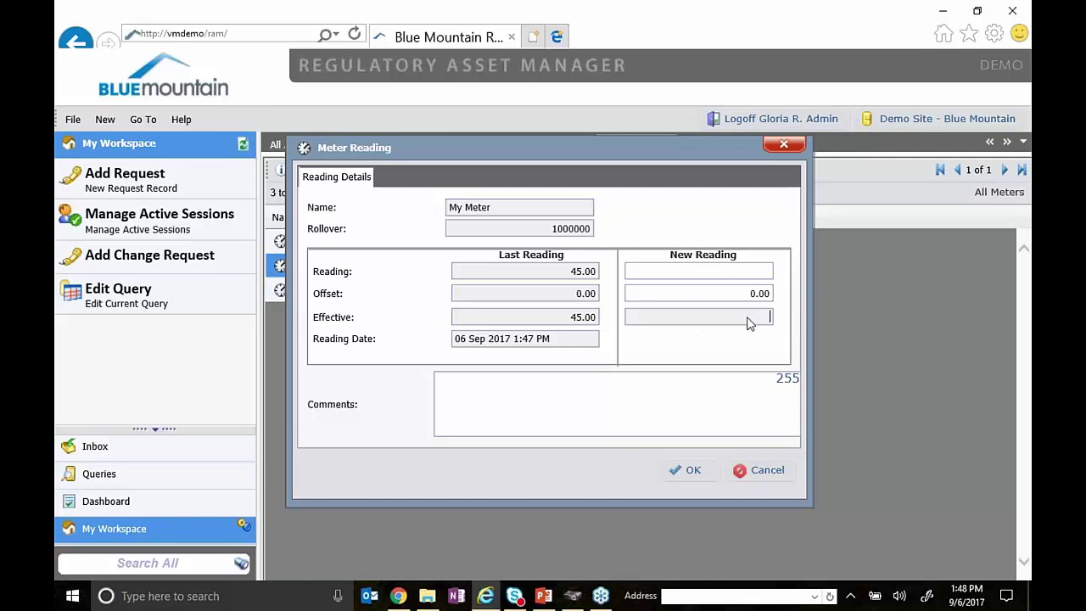
{"action": "left_click", "coordinate": [713, 405]}
{"action": "left_click", "coordinate": [745, 299]}
{"action": "left_click", "coordinate": [718, 317]}
{"action": "left_click", "coordinate": [750, 473]}
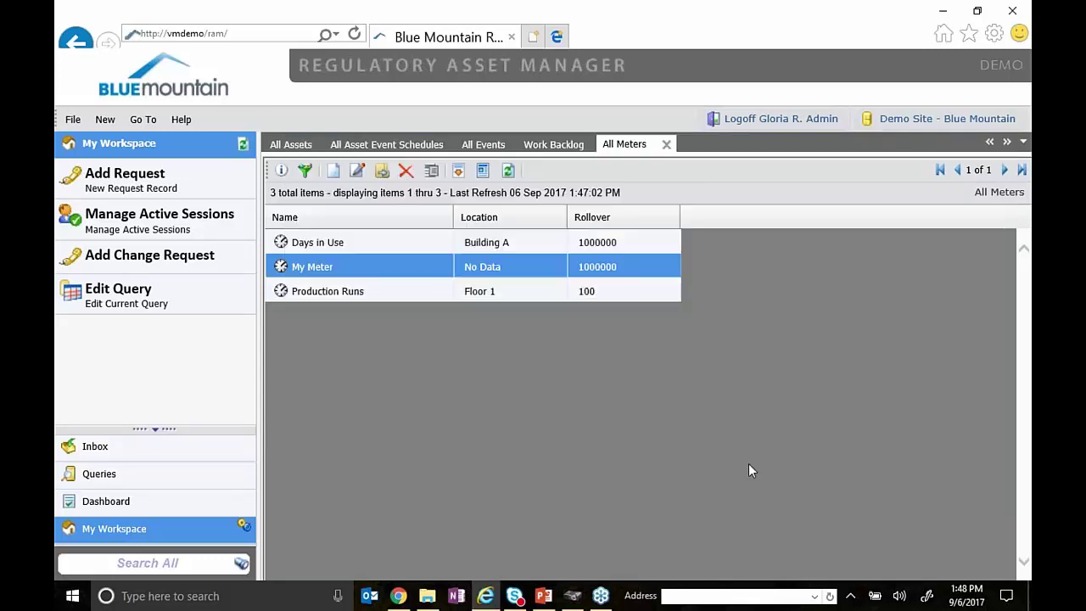
- Select the Production Runs meter and switch to the All Assets list
{"action": "left_click", "coordinate": [586, 294]}
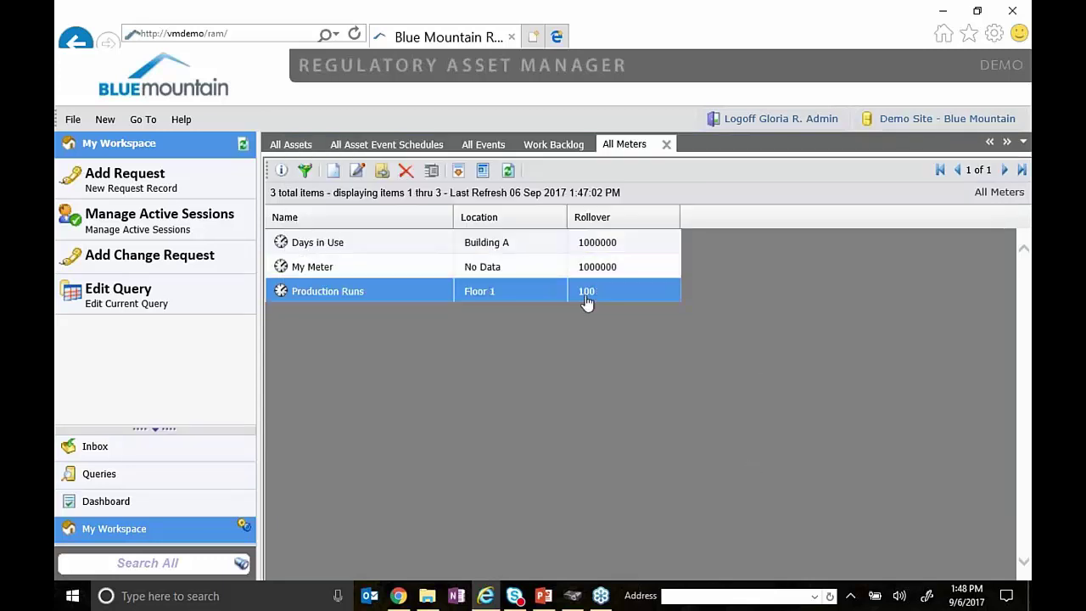
{"action": "left_click", "coordinate": [280, 145]}
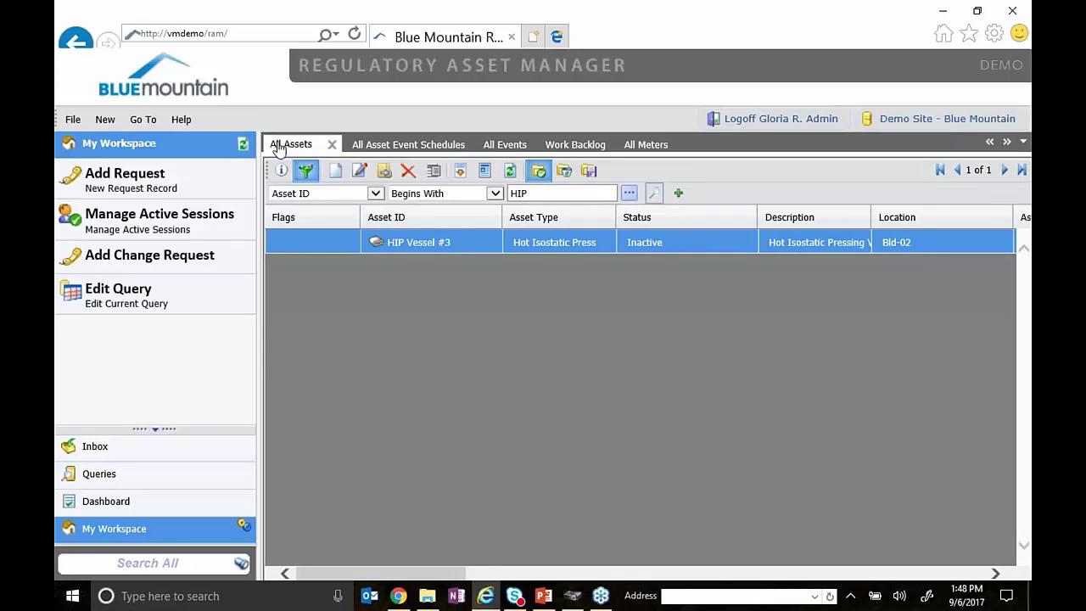
{"action": "mouse_move", "coordinate": [541, 598]}
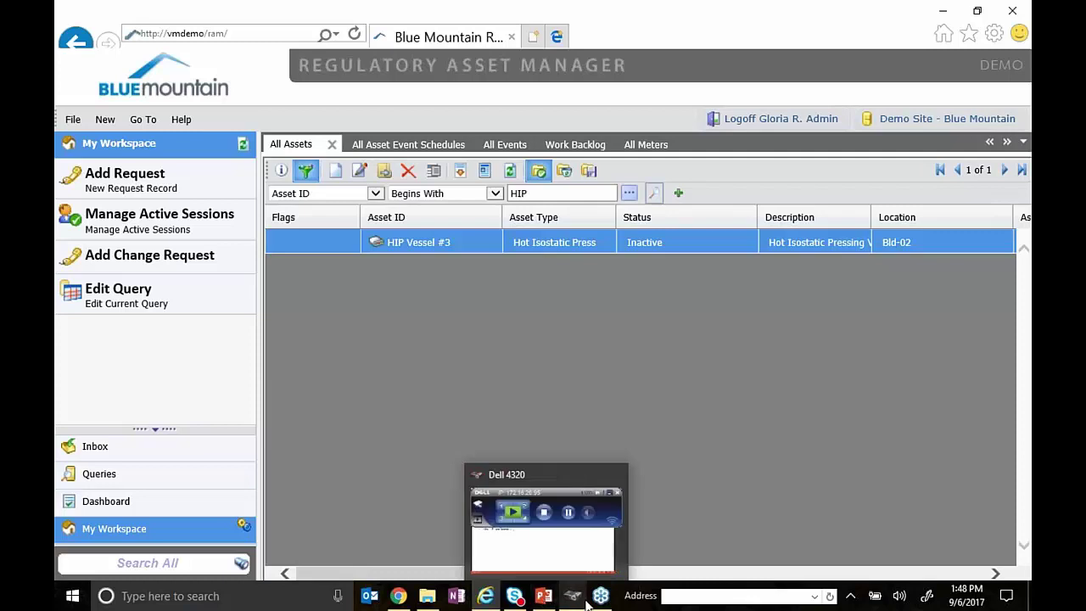
{"action": "left_click", "coordinate": [626, 599]}
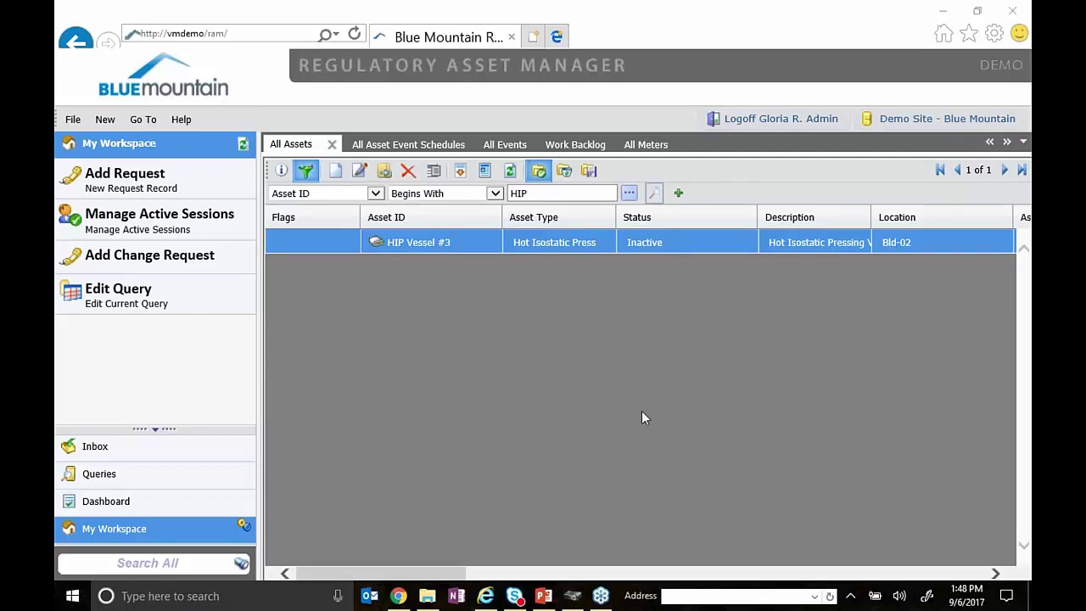
- Open and close the Production Runs meter record from All Meters, then select My Meter
{"action": "left_click", "coordinate": [653, 144]}
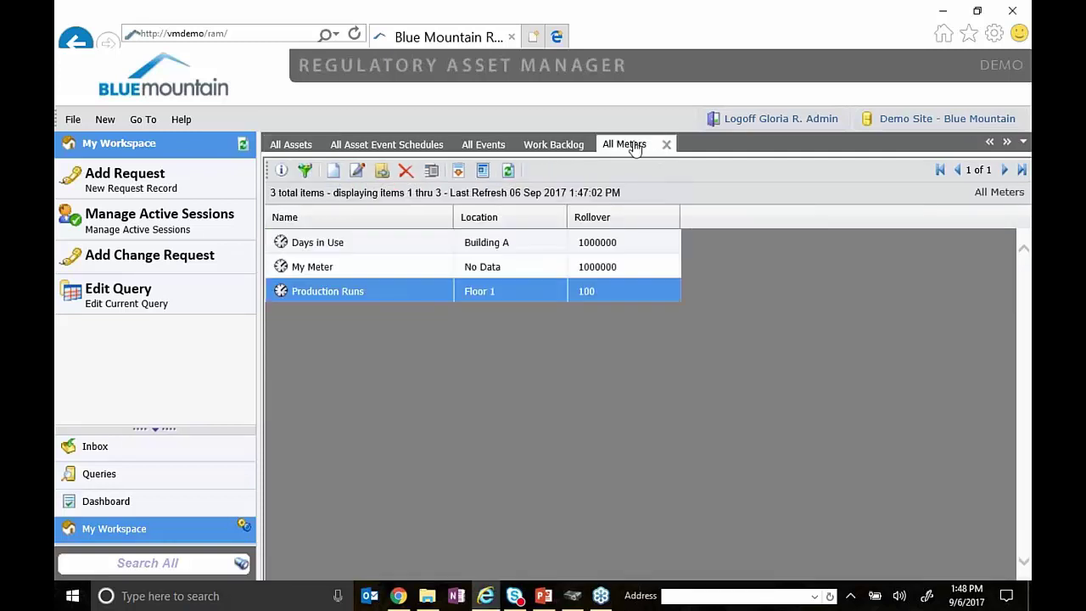
{"action": "double_click", "coordinate": [378, 295]}
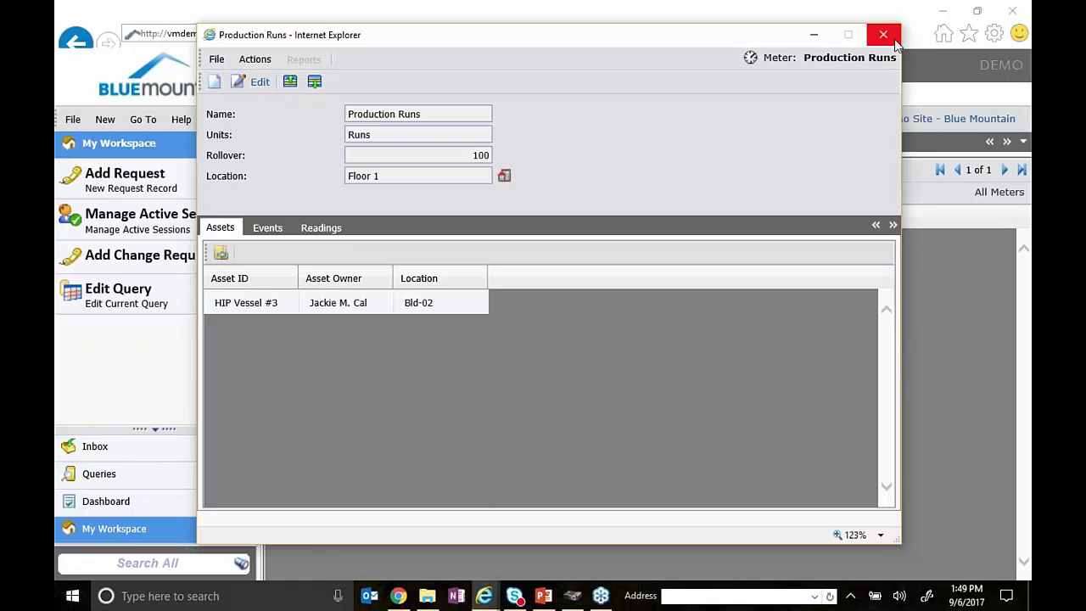
{"action": "left_click", "coordinate": [895, 41]}
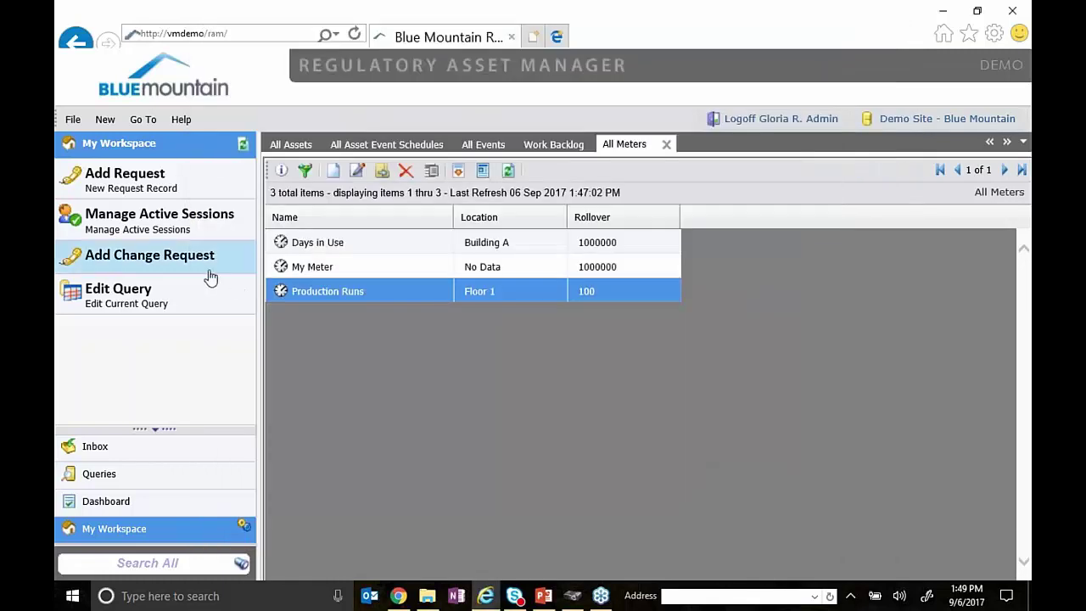
{"action": "left_click", "coordinate": [360, 273]}
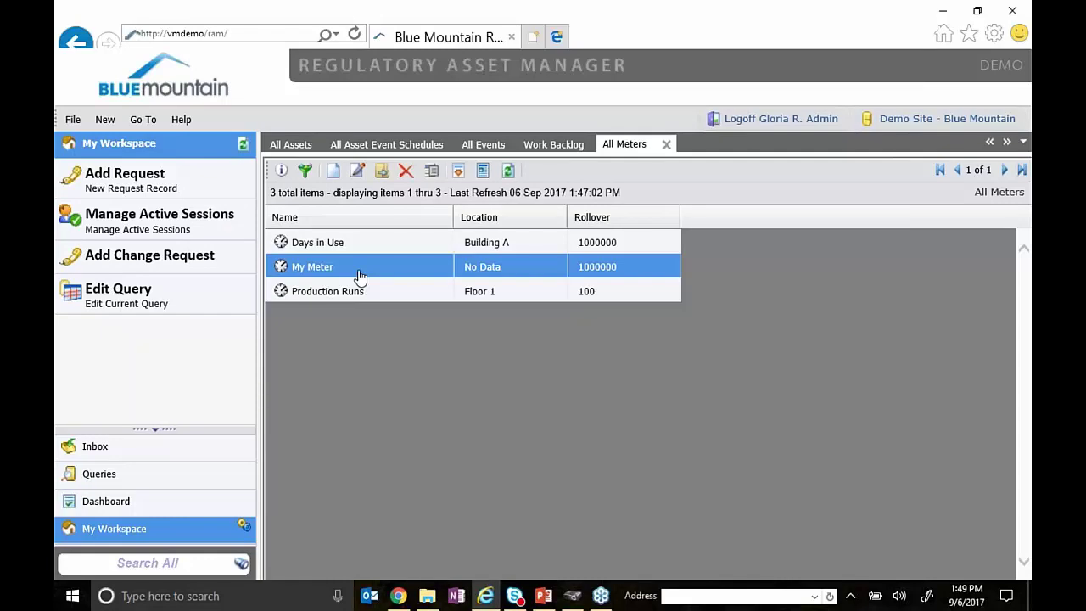
- Advance the PowerPoint slideshow to the Discussion and Q&A slide, then return to the browser
{"action": "left_click", "coordinate": [543, 595]}
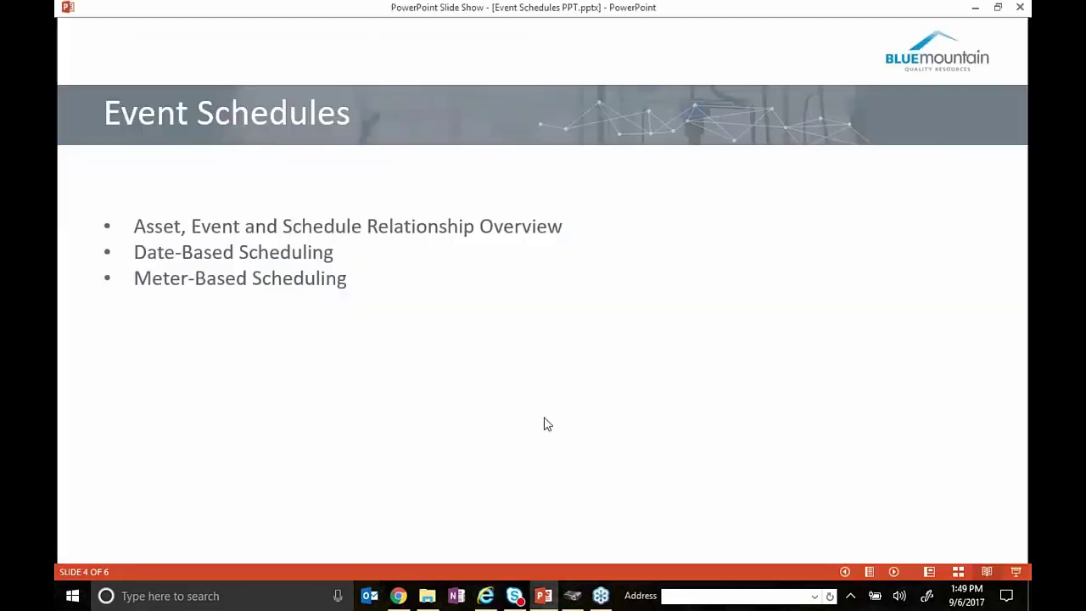
{"action": "key", "text": "Right"}
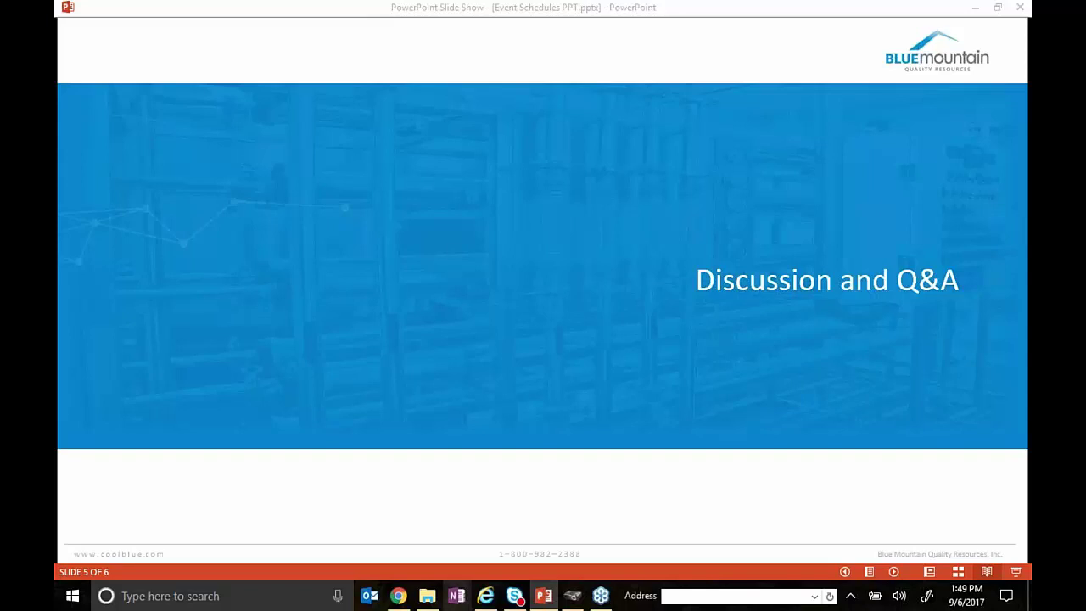
{"action": "left_click", "coordinate": [489, 601]}
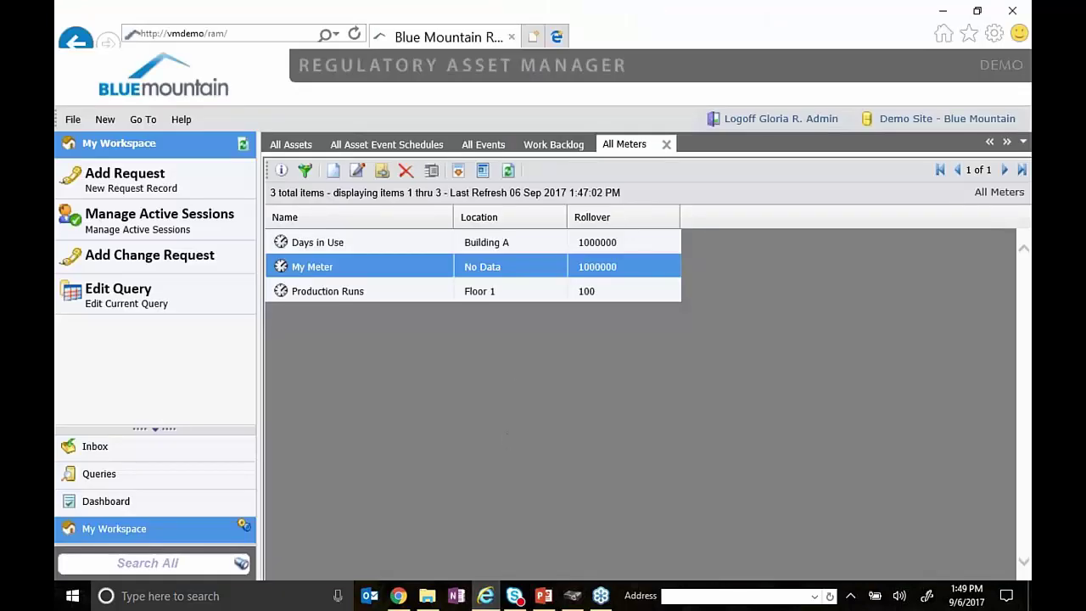
- Open All Events and select calibration events CE-000020 through CE-000040
{"action": "left_click", "coordinate": [486, 144]}
{"action": "scroll", "coordinate": [455, 389], "scroll_direction": "down", "scroll_amount": 3}
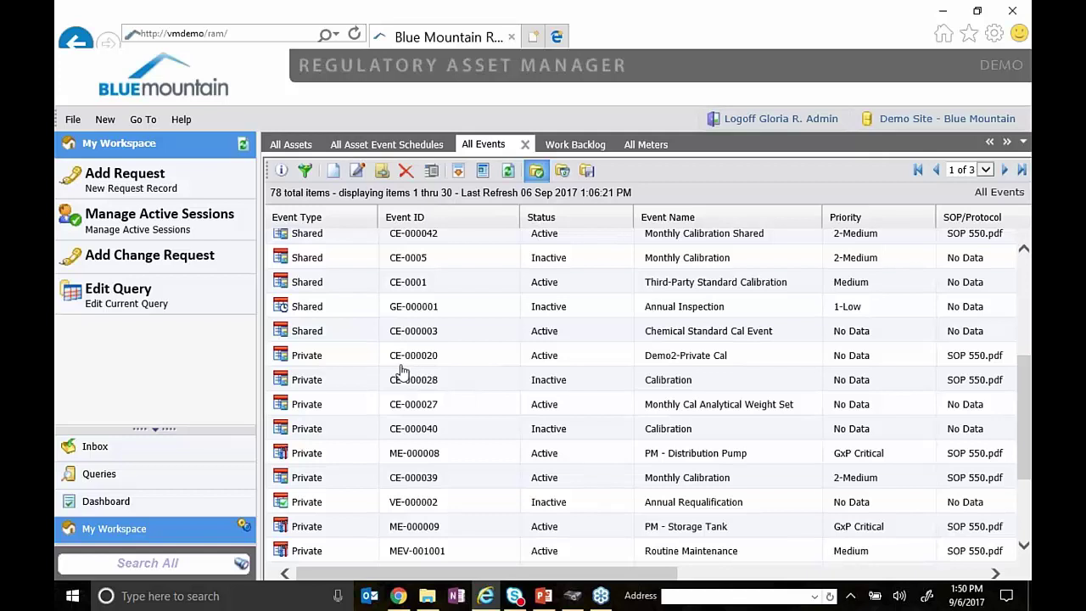
{"action": "left_click", "coordinate": [403, 362]}
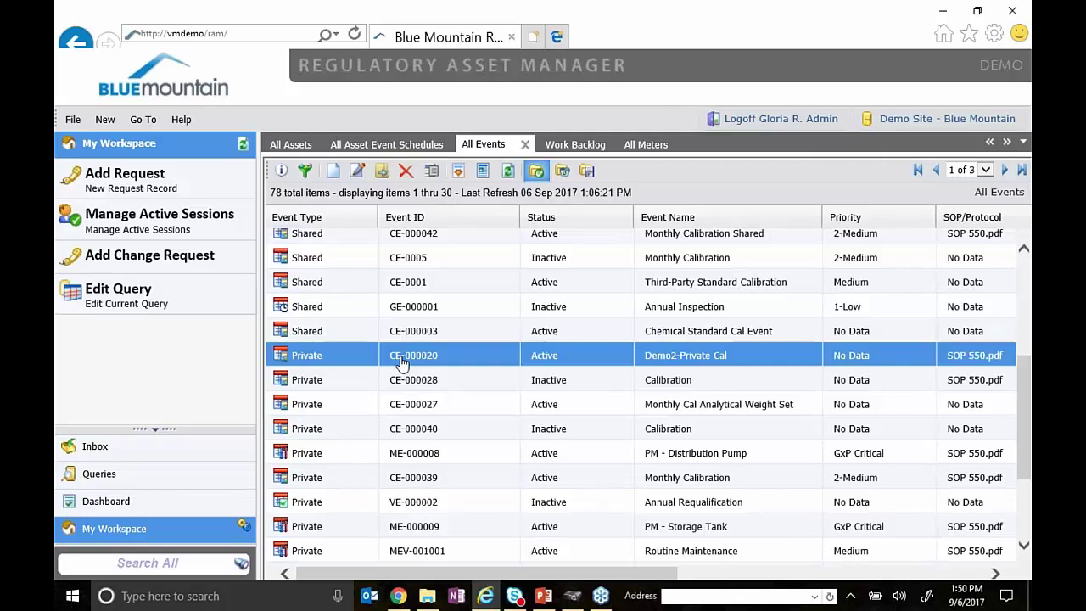
{"action": "left_click", "coordinate": [411, 425], "text": "shift"}
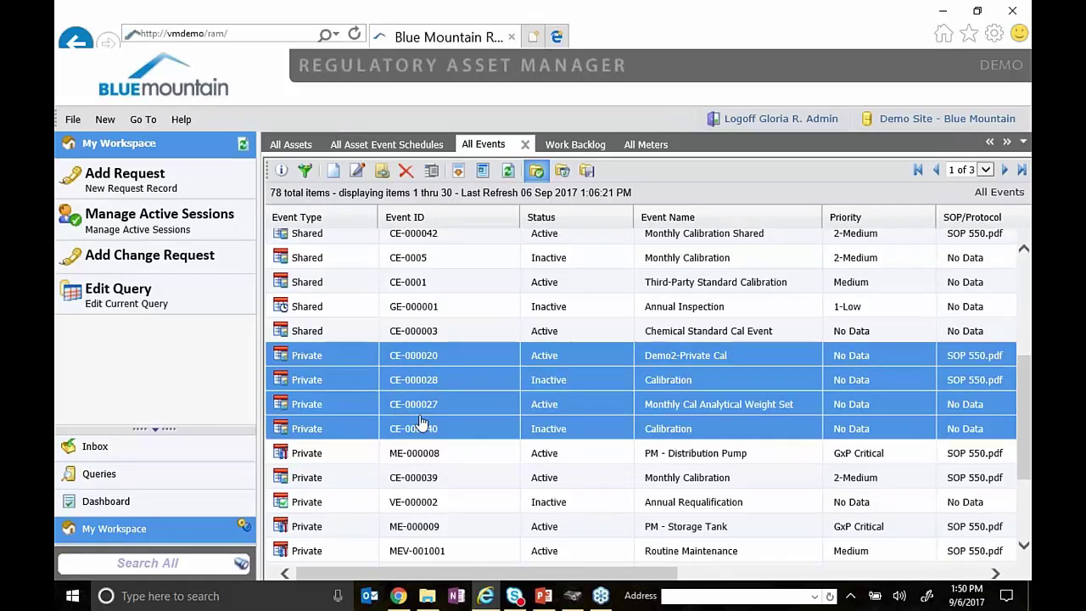
{"action": "right_click", "coordinate": [425, 423]}
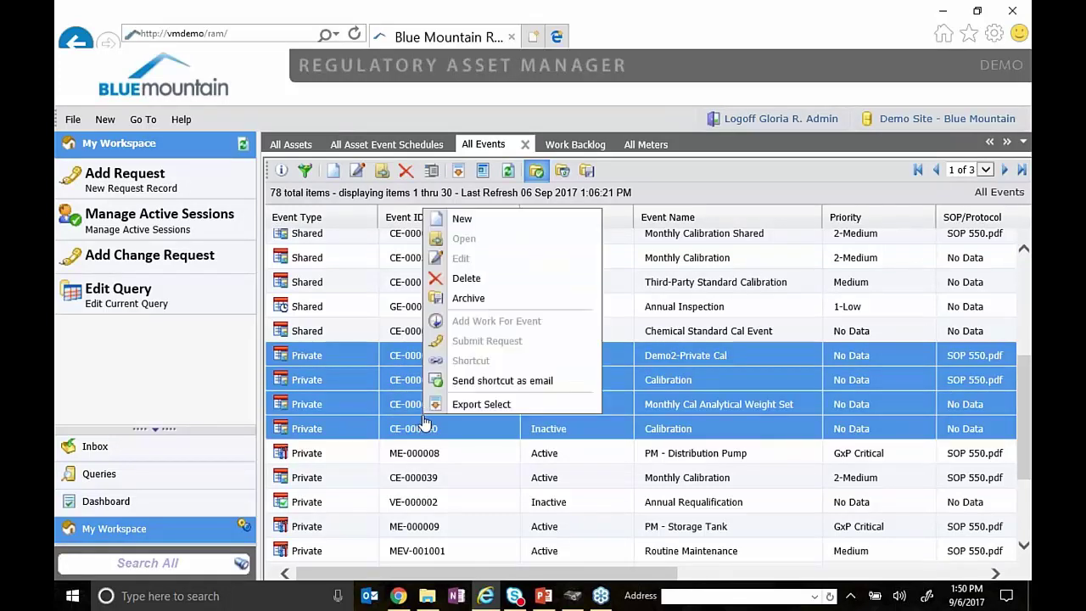
- Reselect just CE-000020 and CE-000028 and view their actions menu
{"action": "left_click", "coordinate": [382, 413]}
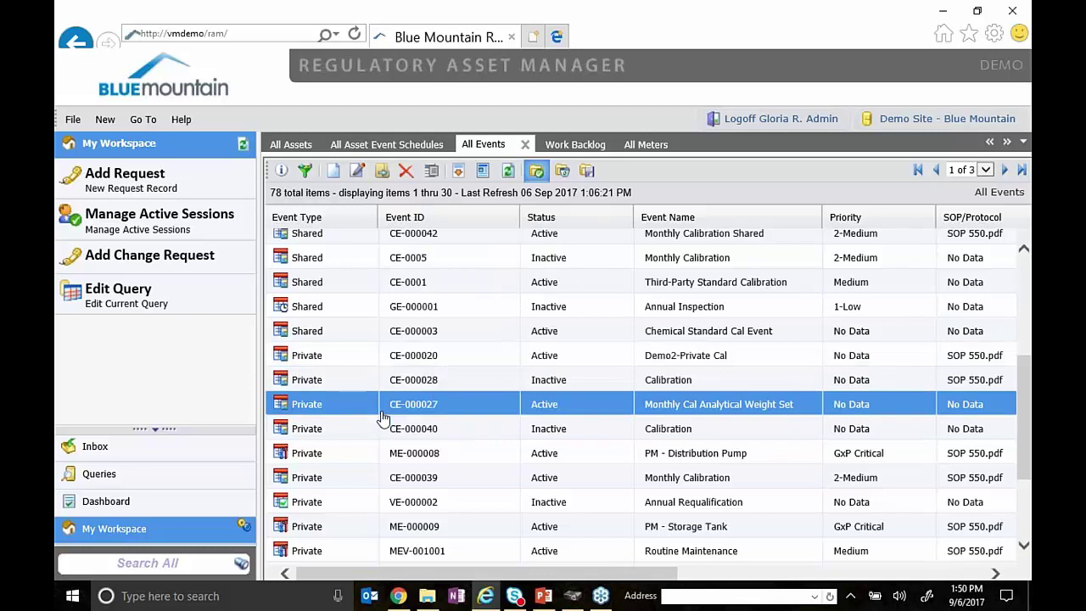
{"action": "left_click", "coordinate": [362, 360]}
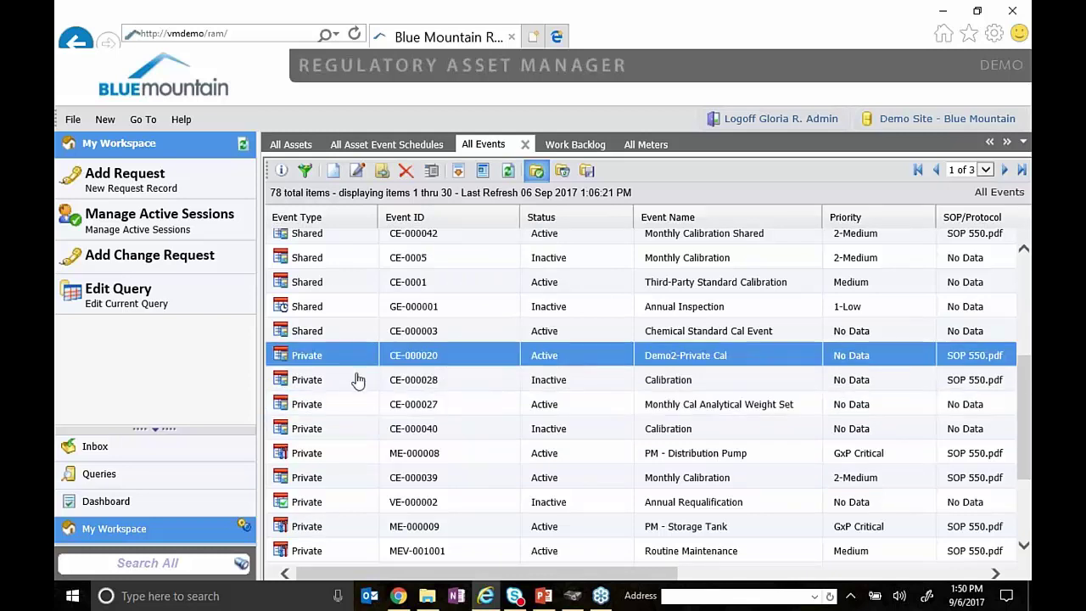
{"action": "left_click", "coordinate": [348, 386], "text": "ctrl"}
{"action": "right_click", "coordinate": [348, 387]}
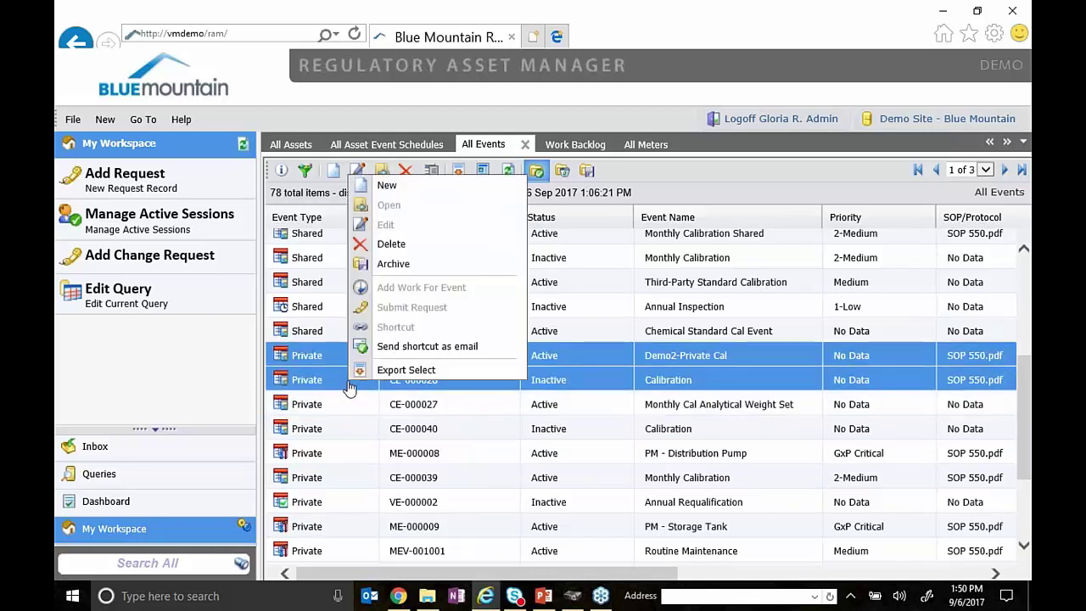
{"action": "left_click", "coordinate": [348, 387]}
- Run the All Calibration Events query under Events > Calibration Event in Queries
{"action": "left_click", "coordinate": [114, 480]}
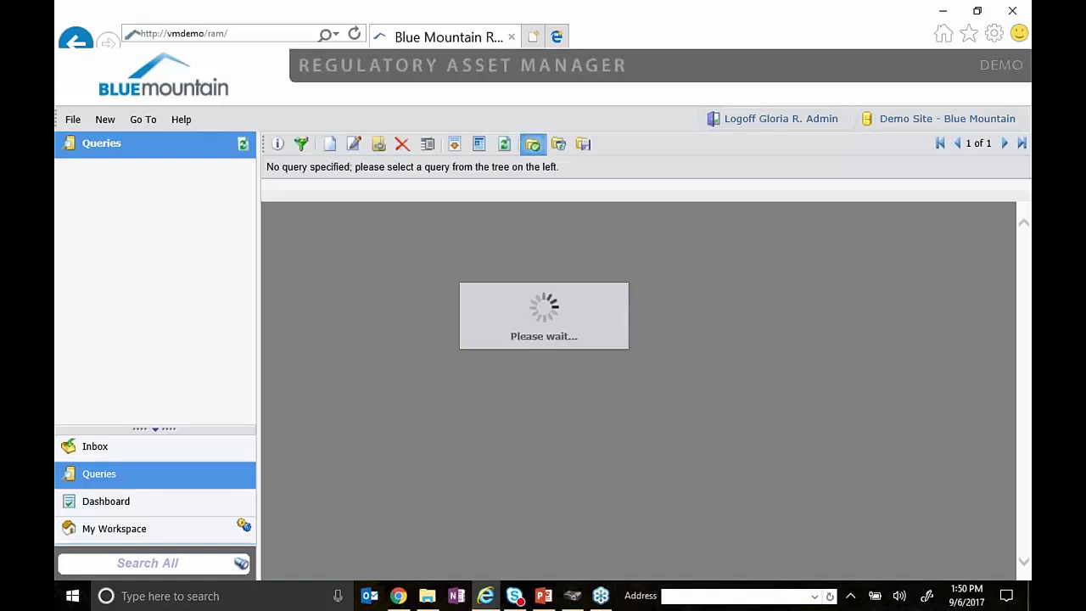
{"action": "left_click", "coordinate": [62, 184]}
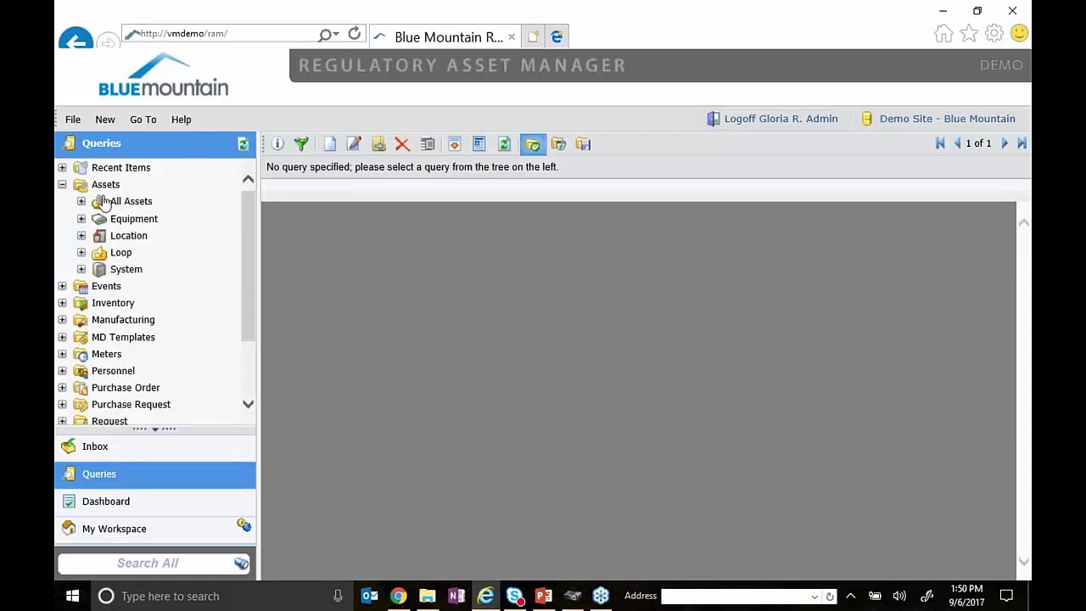
{"action": "left_click", "coordinate": [63, 185]}
{"action": "left_click", "coordinate": [62, 201]}
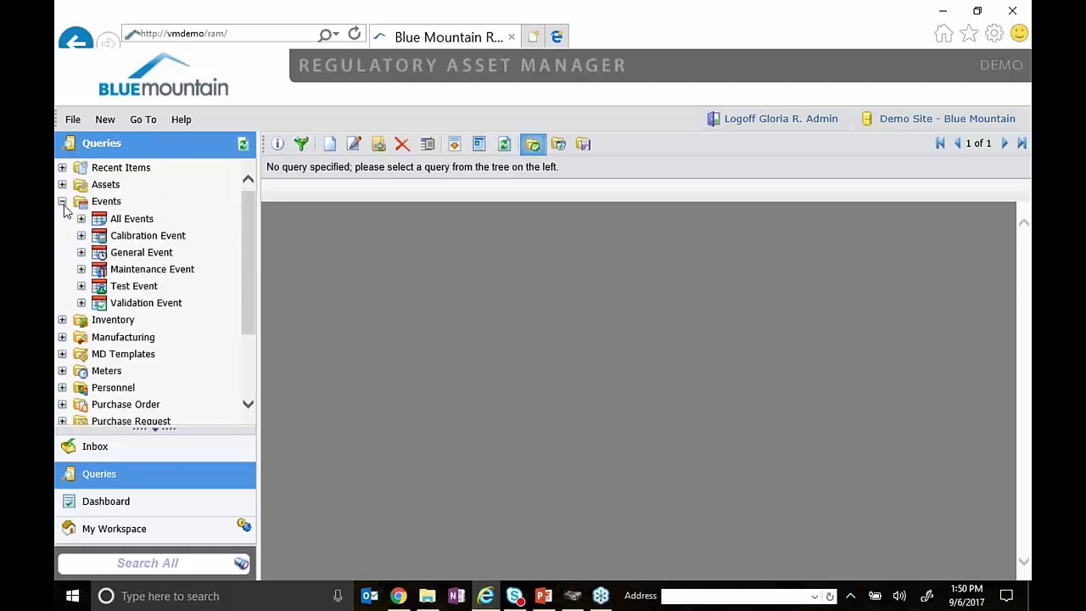
{"action": "left_click", "coordinate": [81, 237]}
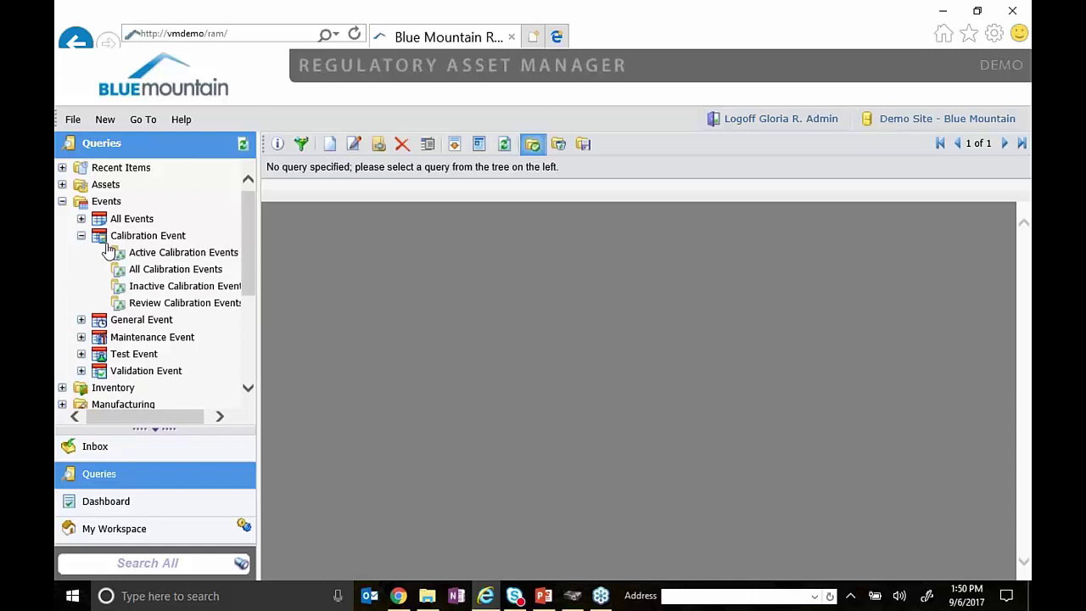
{"action": "left_click", "coordinate": [189, 269]}
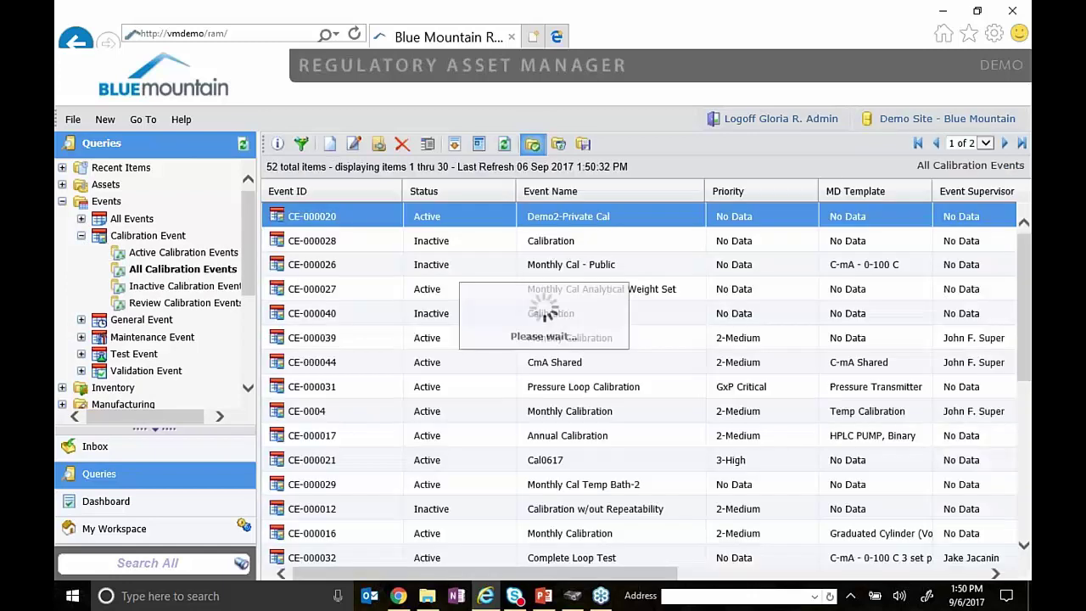
- Open a Batch Update for CE-000020 through CE-000040, then close it unchanged
{"action": "left_click", "coordinate": [385, 313], "text": "shift"}
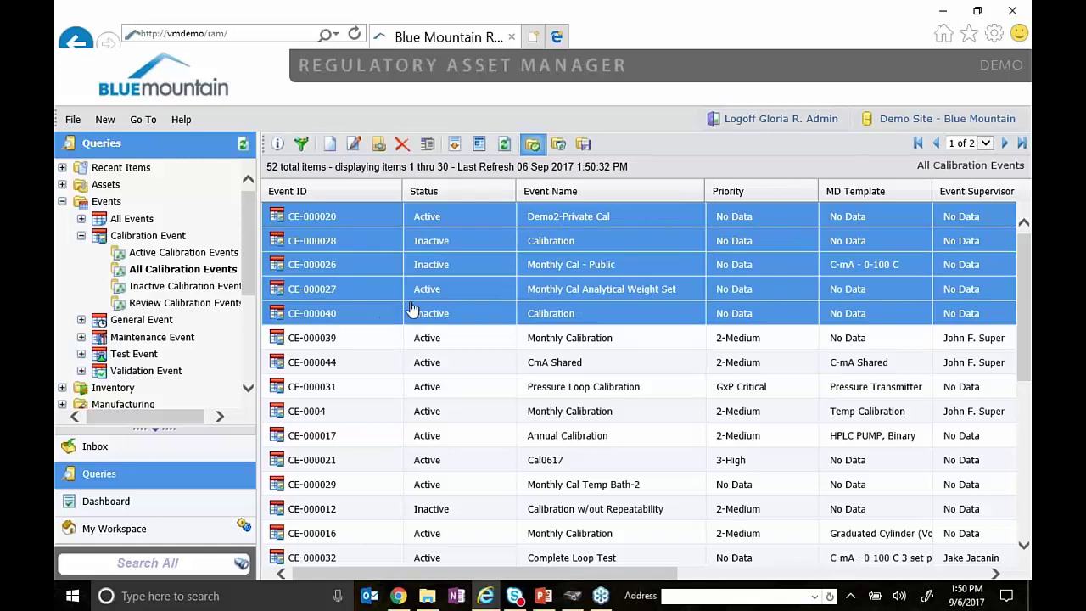
{"action": "right_click", "coordinate": [348, 267]}
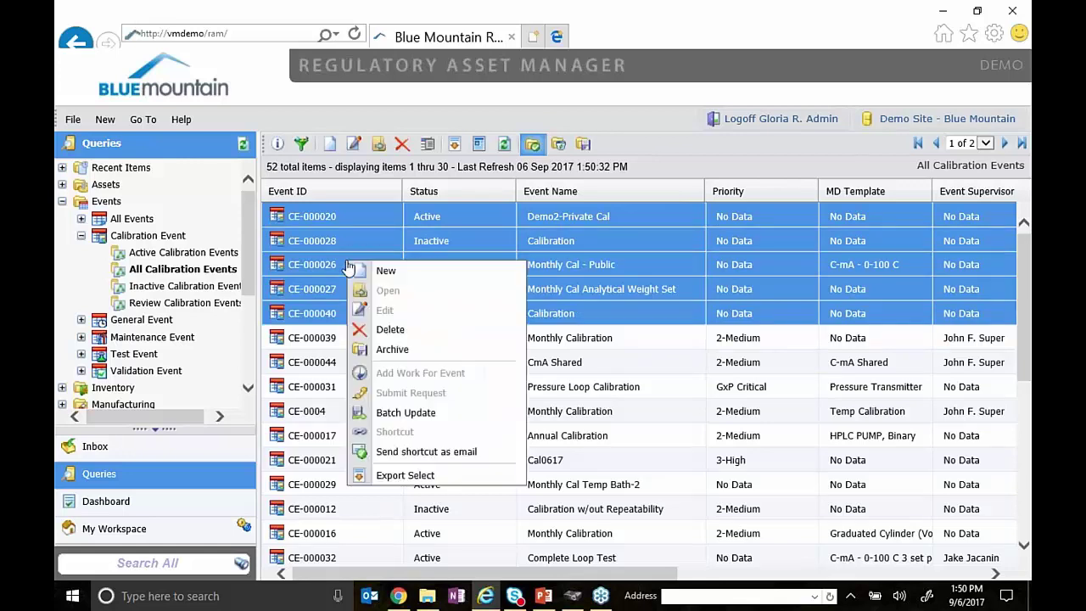
{"action": "left_click", "coordinate": [386, 413]}
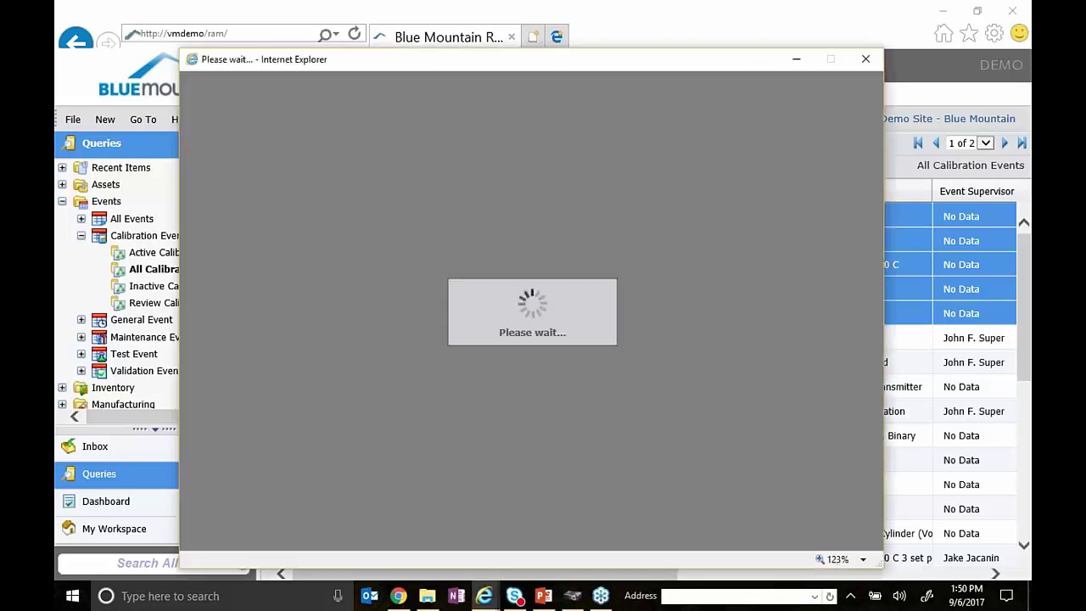
{"action": "left_click_drag", "start_coordinate": [546, 61], "coordinate": [526, 32]}
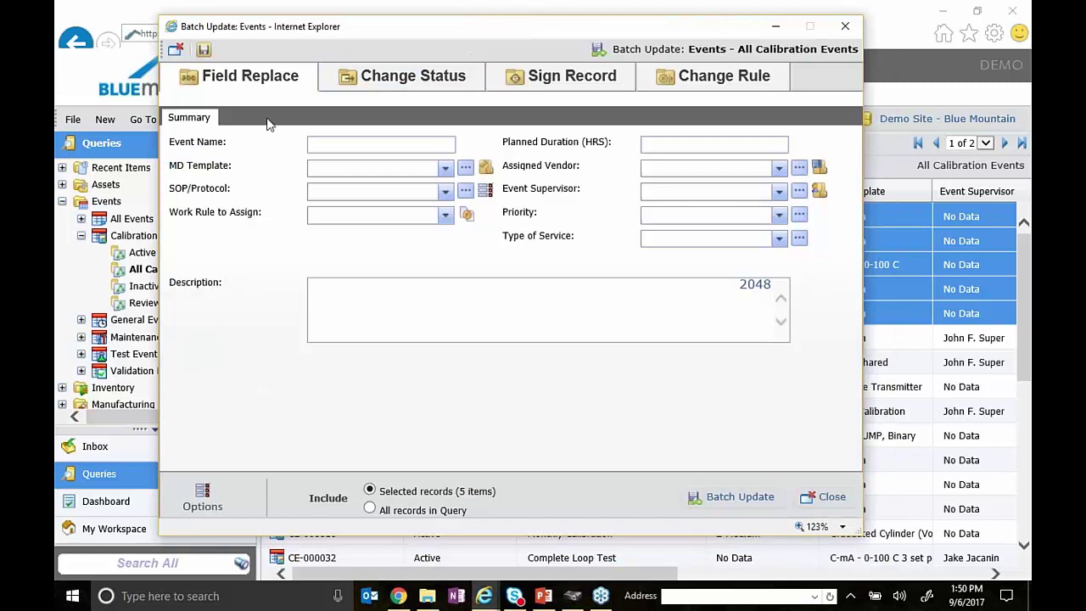
{"action": "left_click_drag", "start_coordinate": [545, 34], "coordinate": [507, 47]}
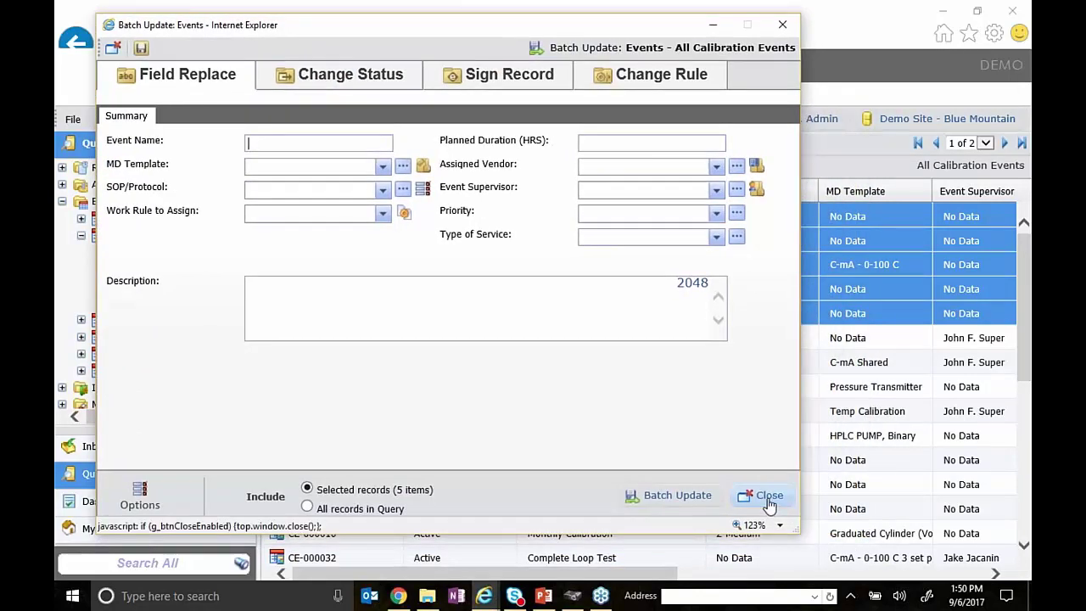
{"action": "left_click", "coordinate": [769, 505]}
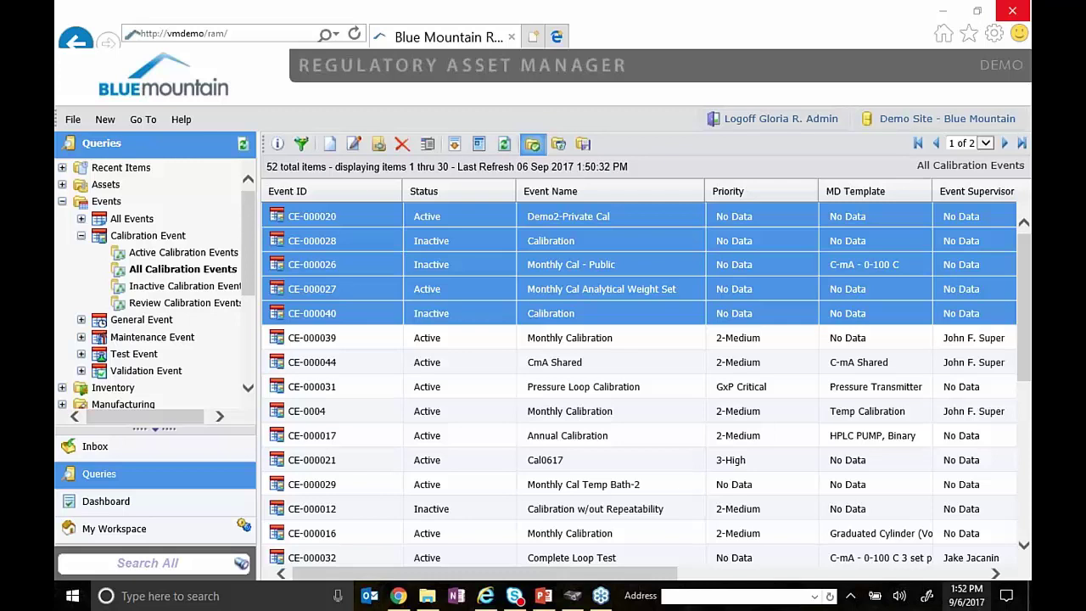
- Advance the PowerPoint slideshow to the Contact Us slide and end it
{"action": "left_click", "coordinate": [543, 595]}
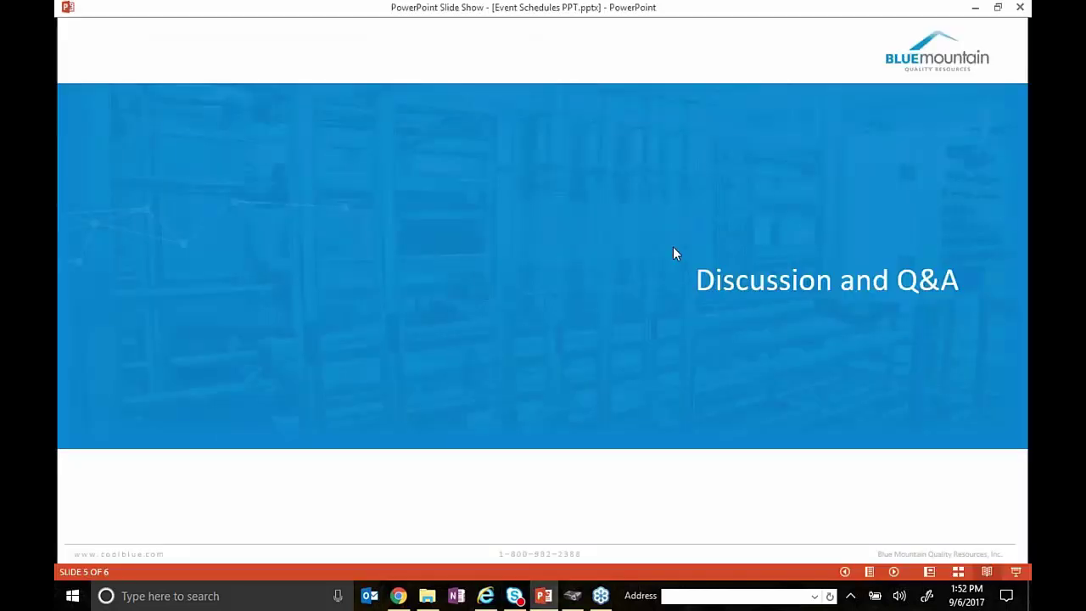
{"action": "left_click", "coordinate": [673, 247]}
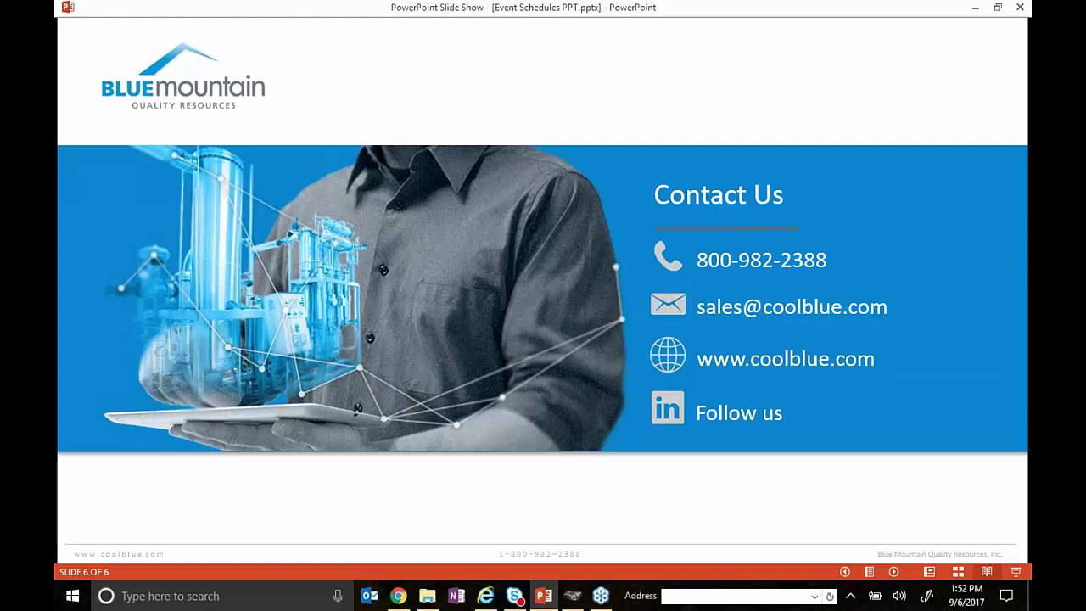
{"action": "key", "text": "Right"}
{"action": "key", "text": "Right"}
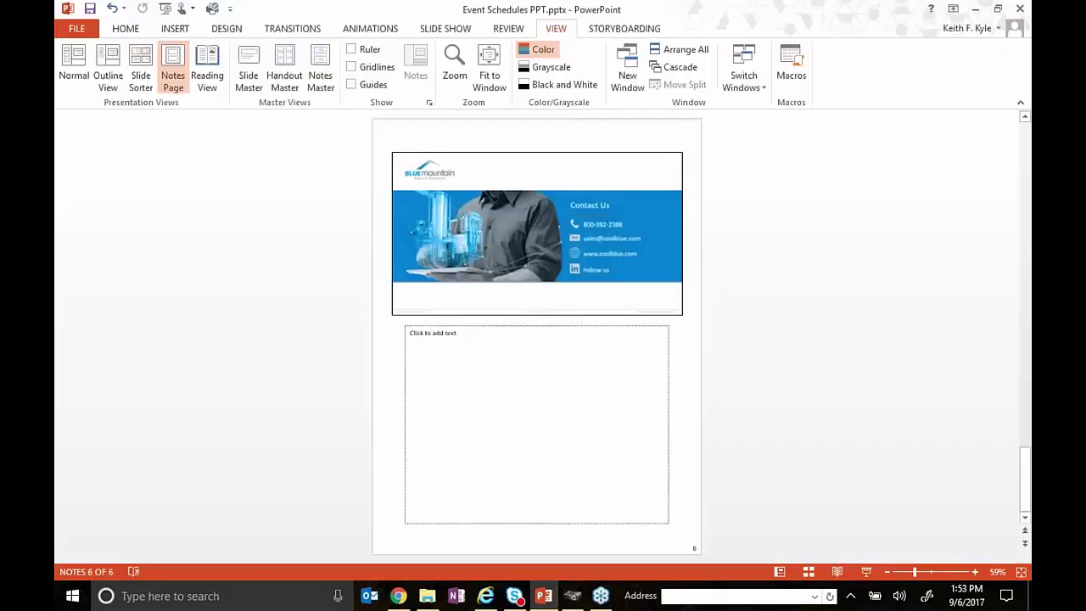
- Page through the deck in reading view to the Blue Mountain Summit 2017 slide
{"action": "left_click", "coordinate": [207, 81]}
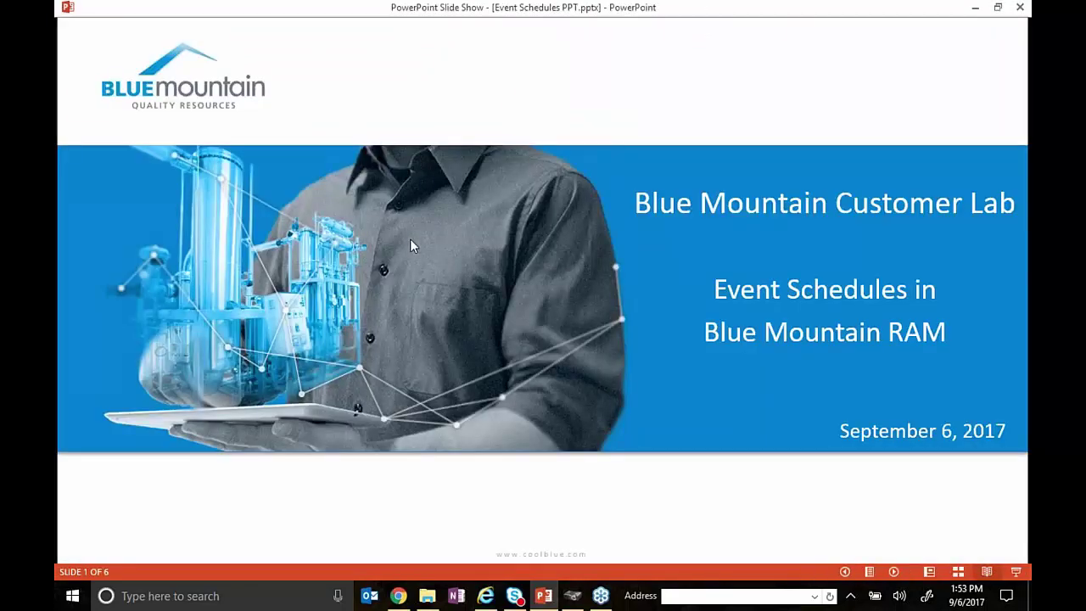
{"action": "left_click", "coordinate": [410, 239]}
{"action": "left_click", "coordinate": [412, 243]}
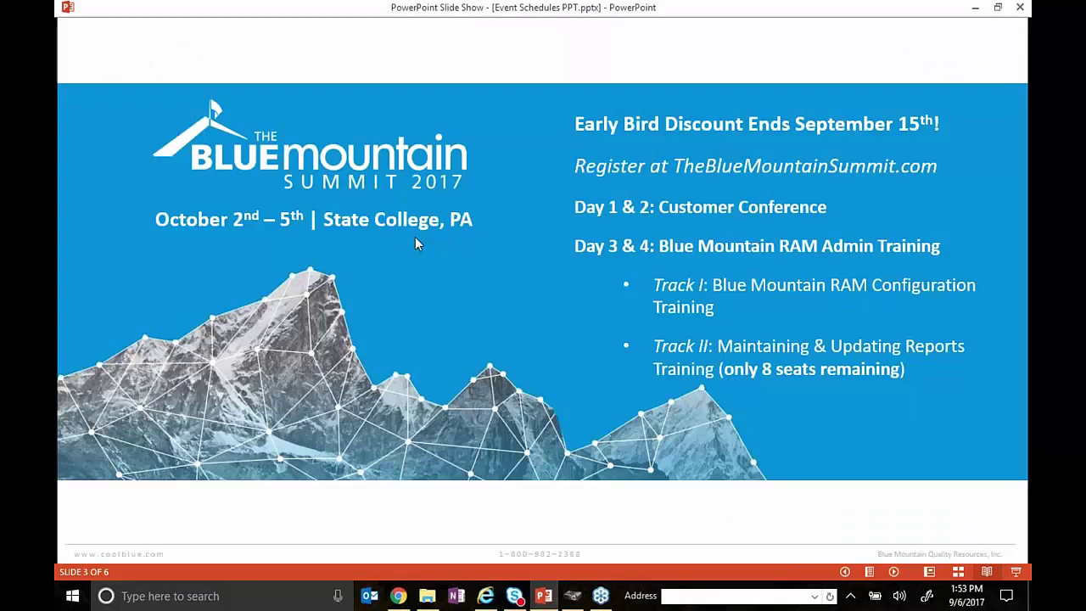